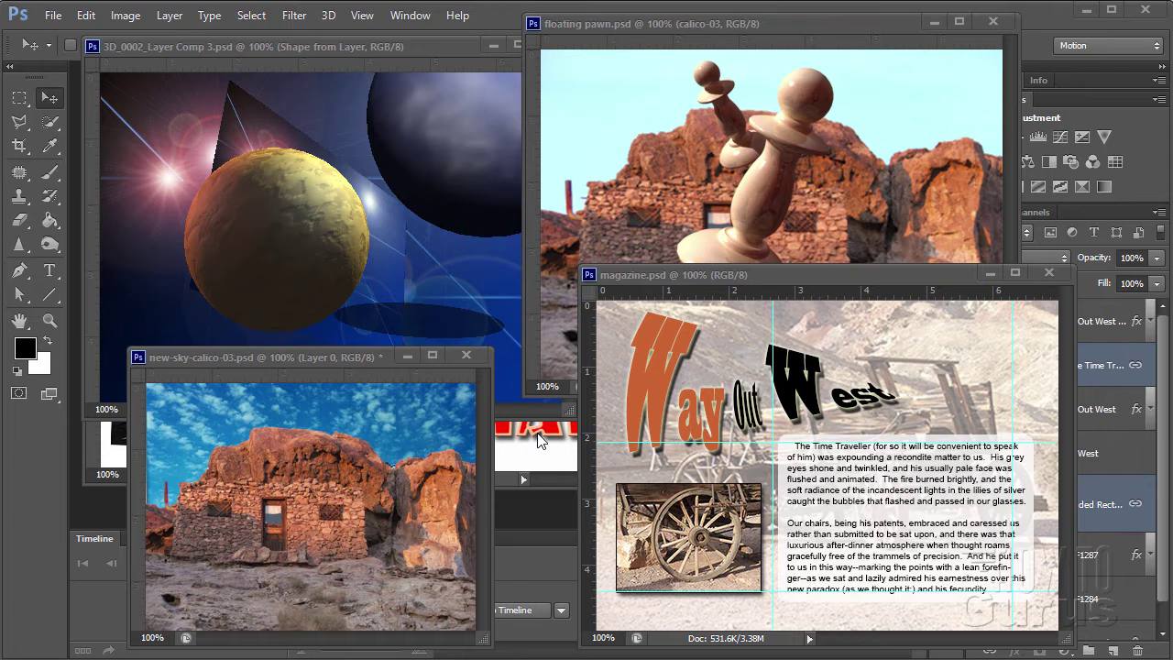
# - Bring the wedding invitation ribbons.psd document window to the front
pyautogui.click(550, 456)
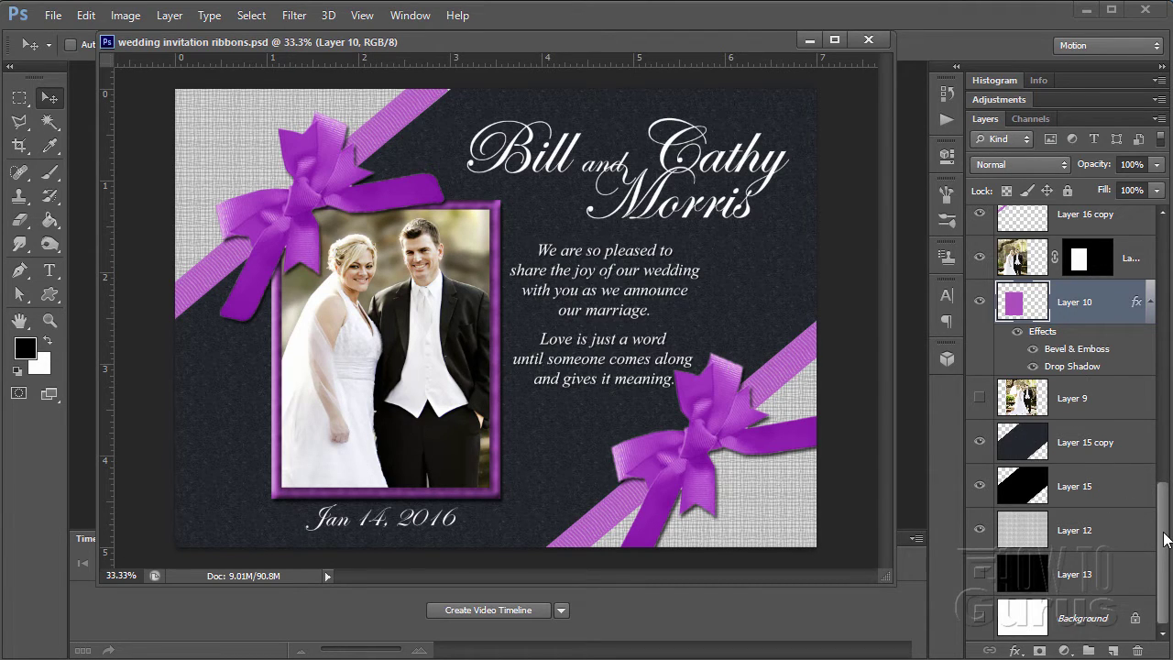
pyautogui.moveTo(1166, 539); pyautogui.dragTo(1168, 395)
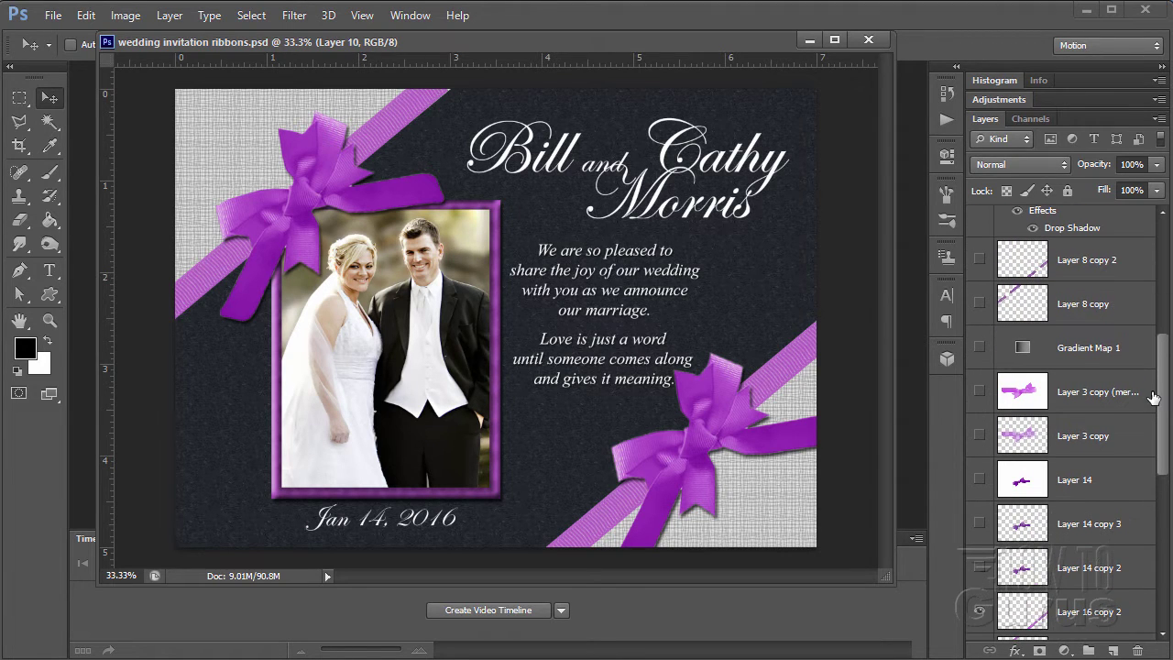
pyautogui.scroll(5, 1153, 397)
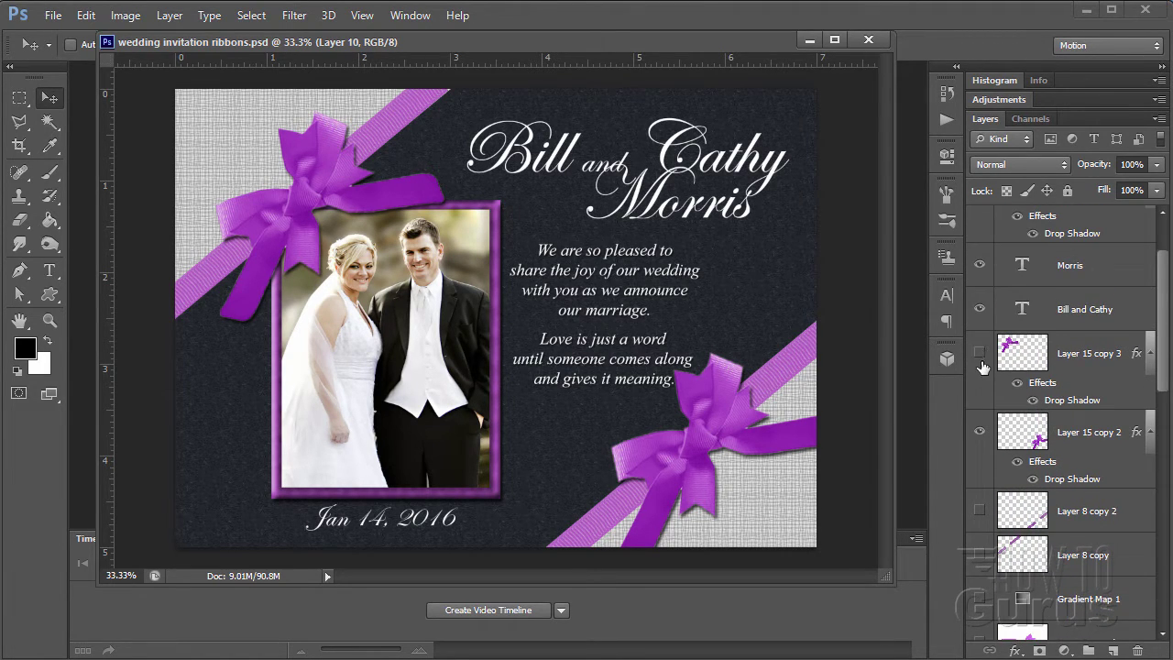
pyautogui.click(980, 432)
pyautogui.moveTo(1167, 358); pyautogui.dragTo(1167, 420)
pyautogui.click(980, 436)
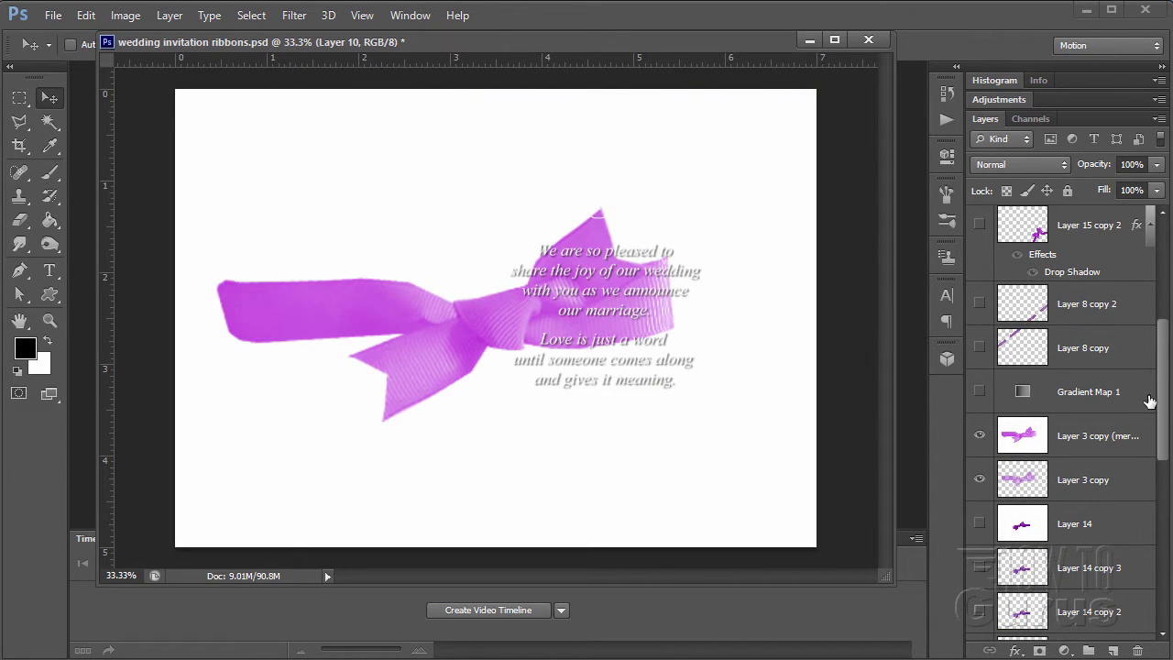
pyautogui.moveTo(1167, 402); pyautogui.dragTo(1170, 269)
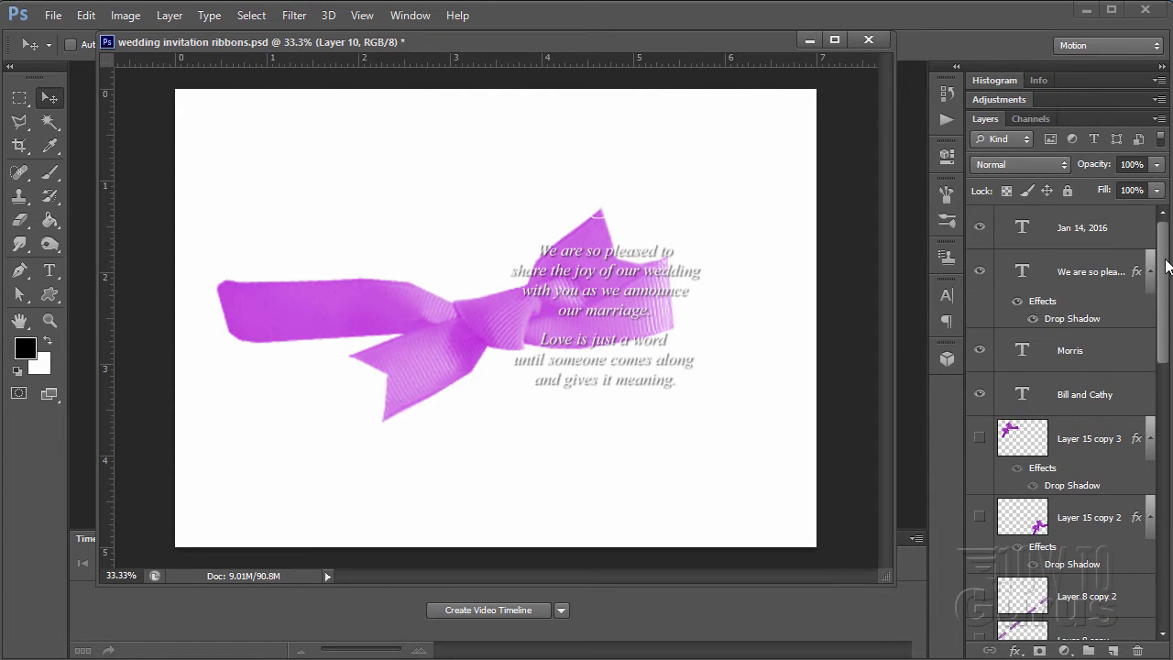
pyautogui.click(980, 271)
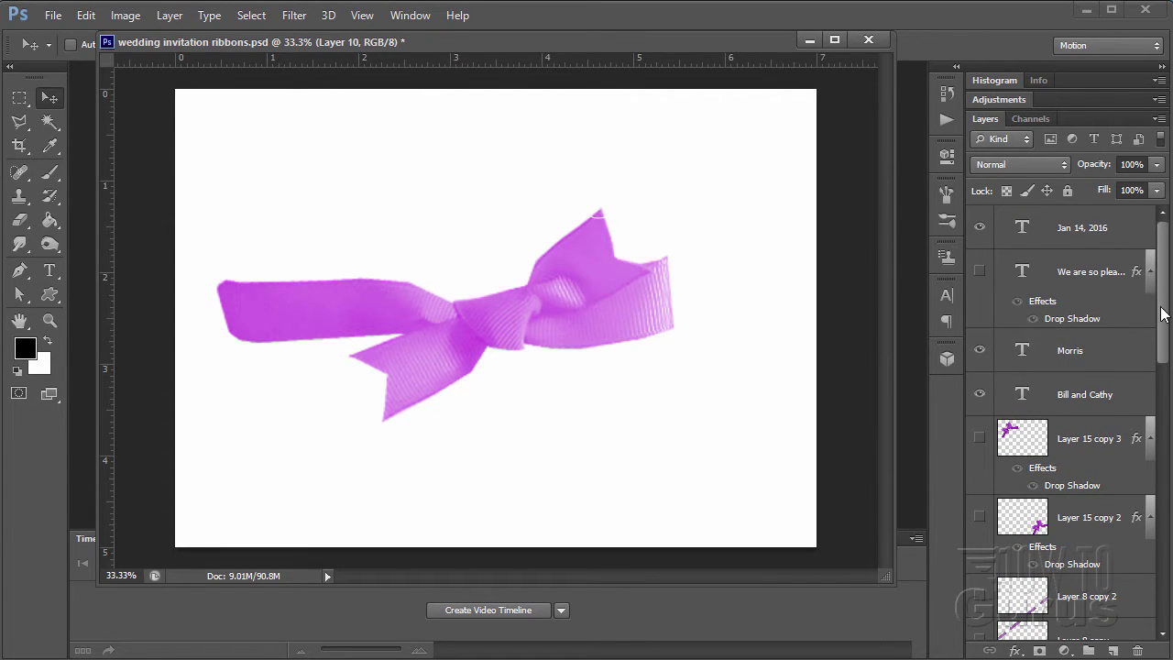
pyautogui.moveTo(1164, 316); pyautogui.dragTo(1167, 404)
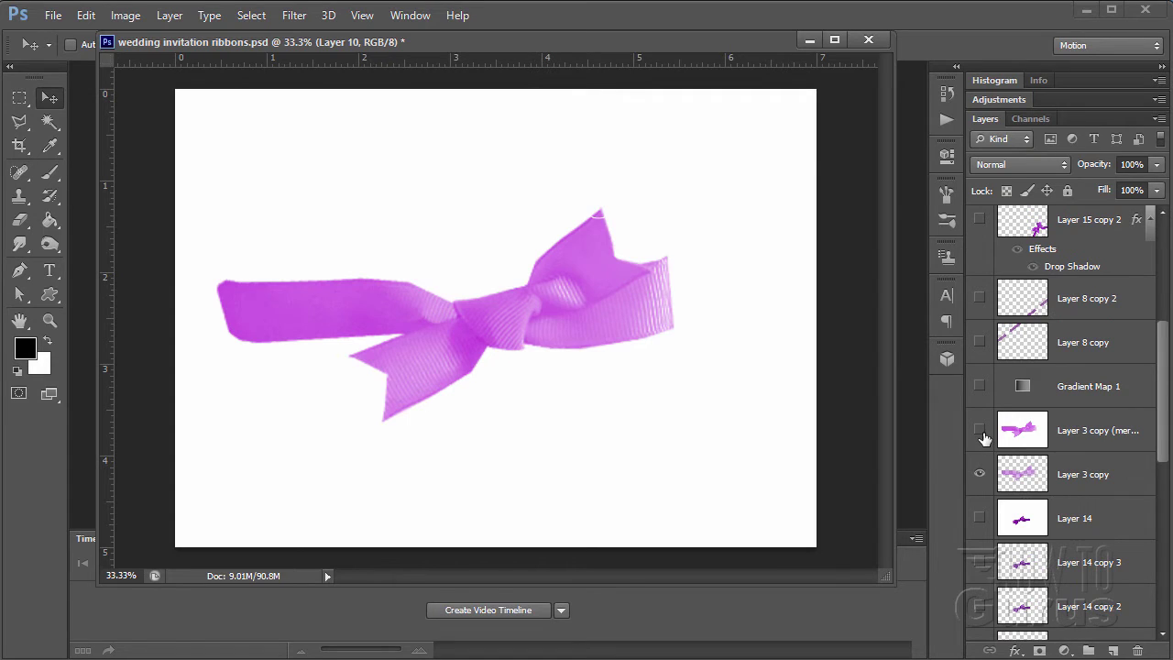
pyautogui.keyDown('alt'); pyautogui.click(980, 436); pyautogui.keyUp('alt')
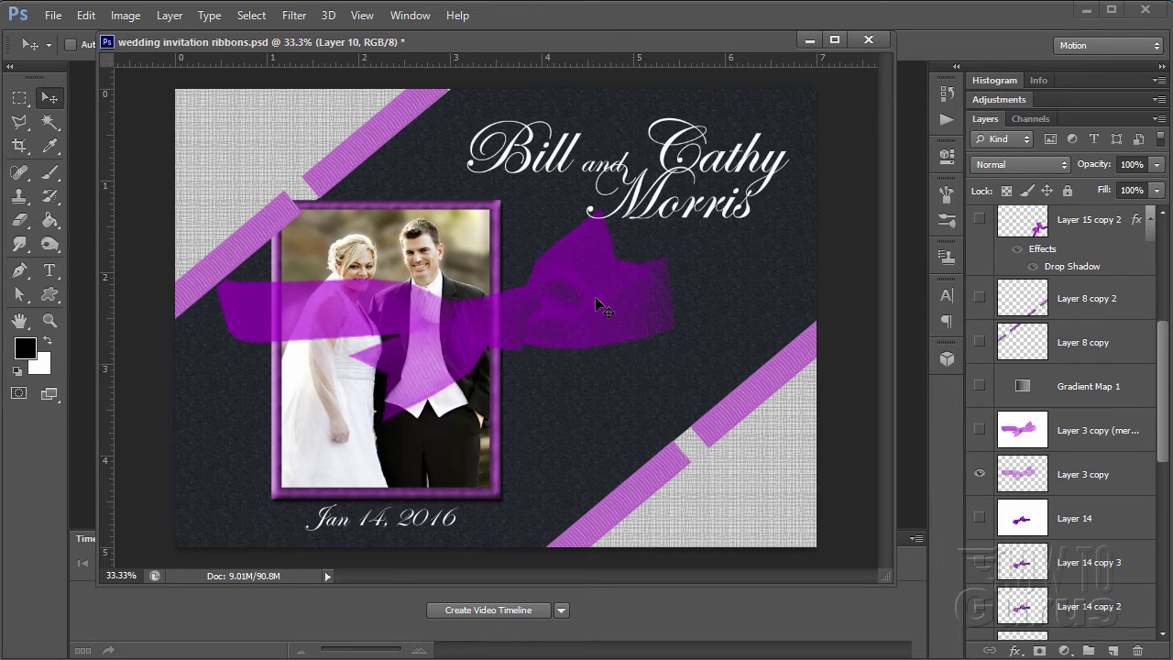
pyautogui.click(980, 431)
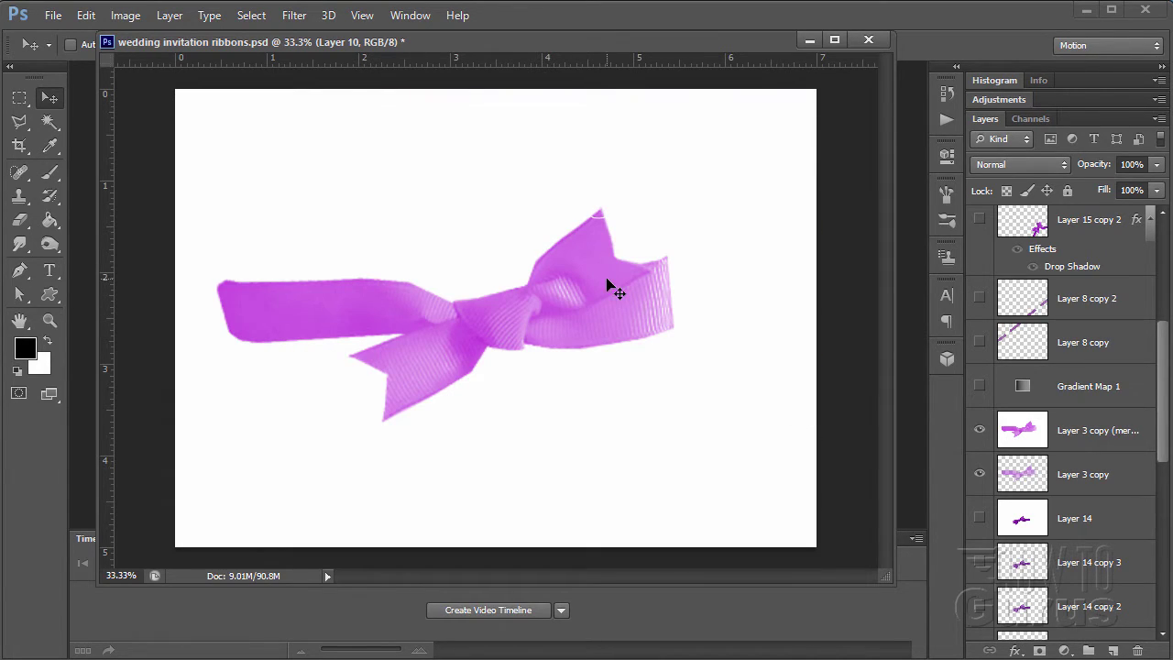
pyautogui.click(979, 430)
pyautogui.scroll(5, 1166, 442)
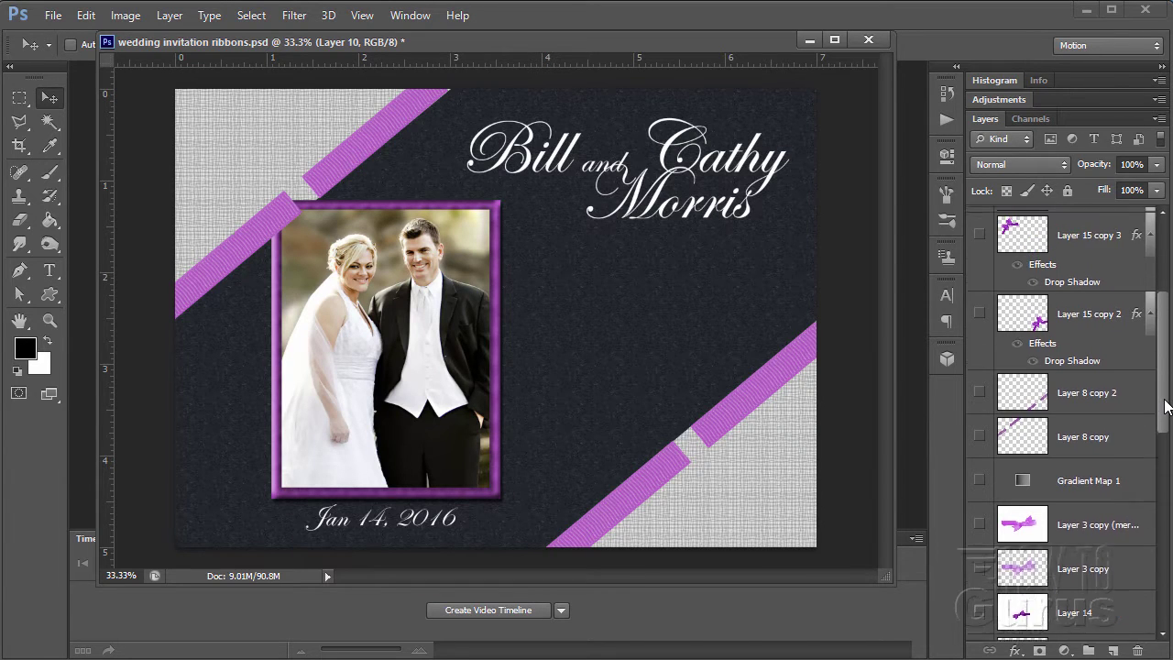
pyautogui.click(980, 371)
pyautogui.click(979, 294)
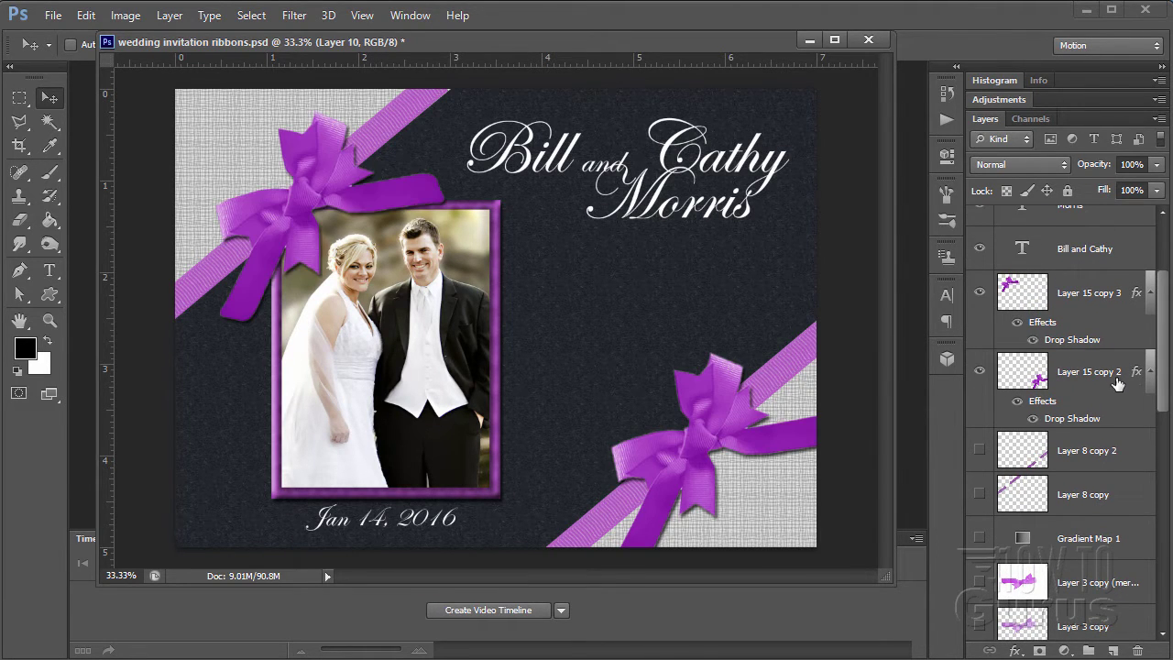
pyautogui.scroll(3, 1164, 385)
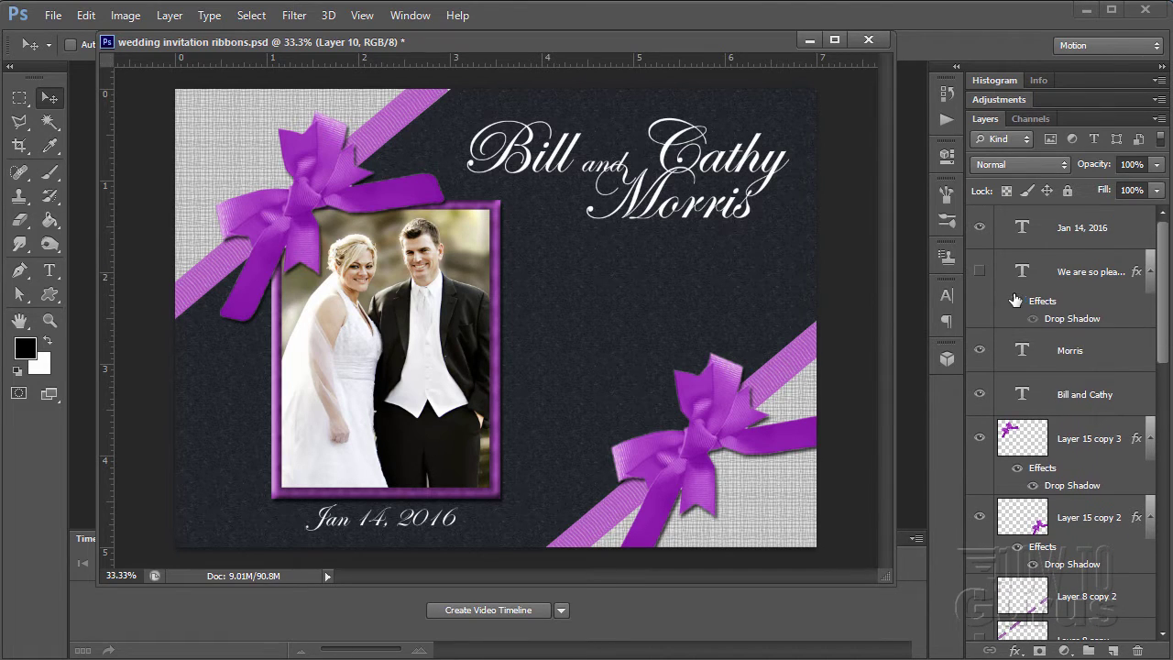
pyautogui.click(980, 271)
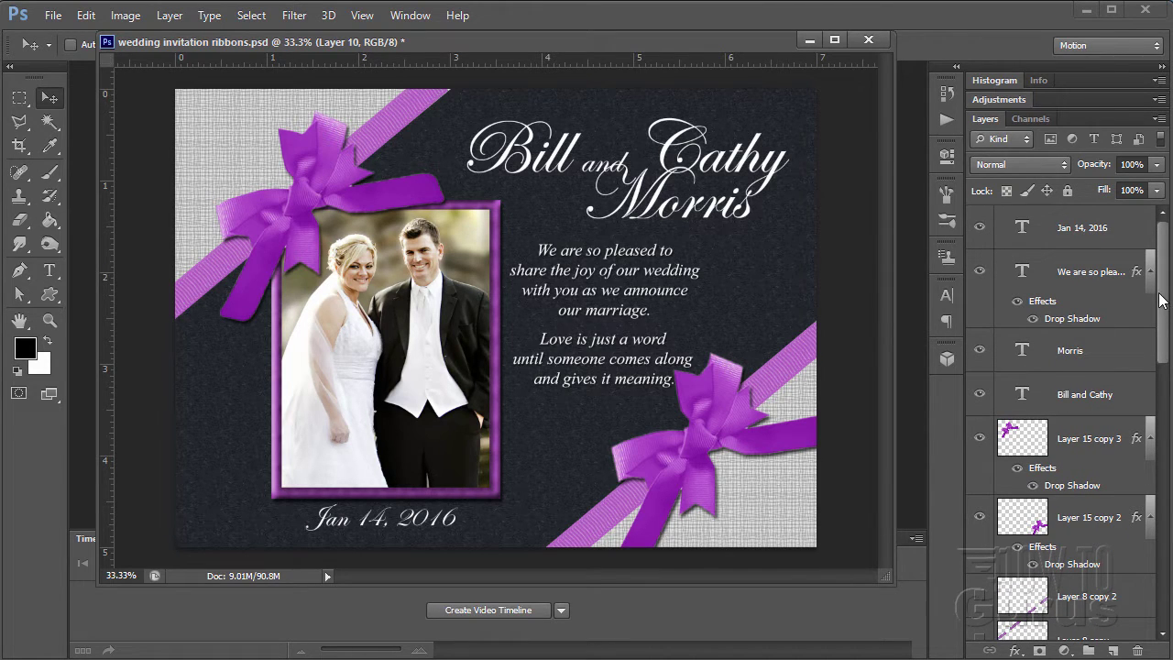
pyautogui.click(1098, 237)
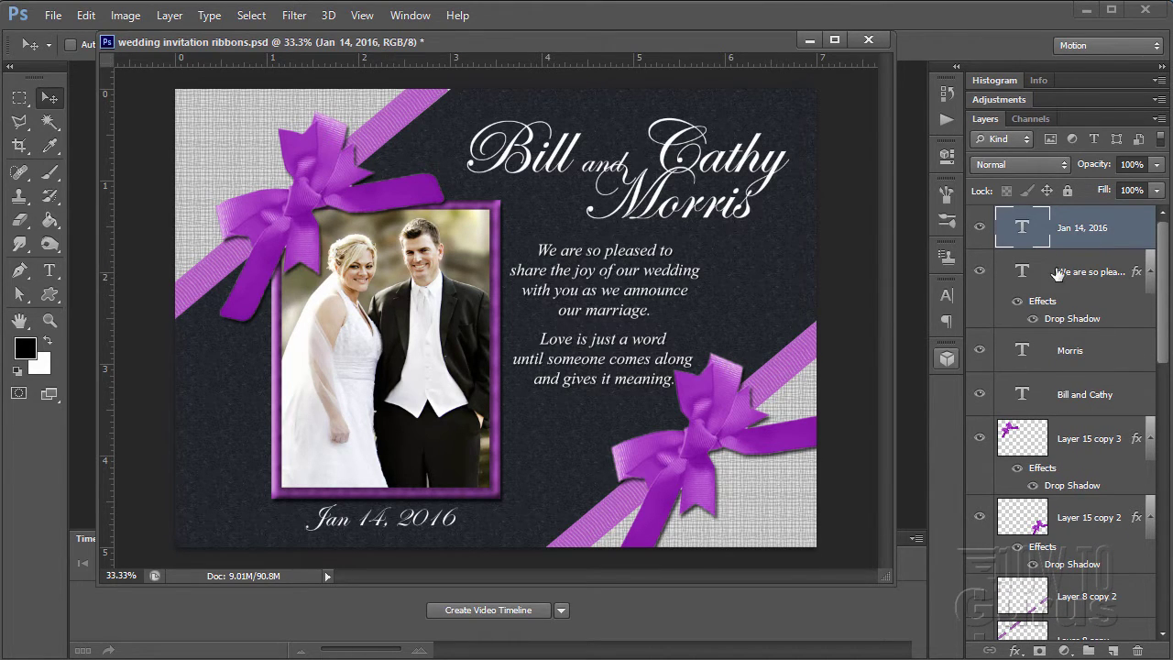
# - Add a new top layer and fill it entirely with white using the Paint Bucket
pyautogui.click(1114, 650)
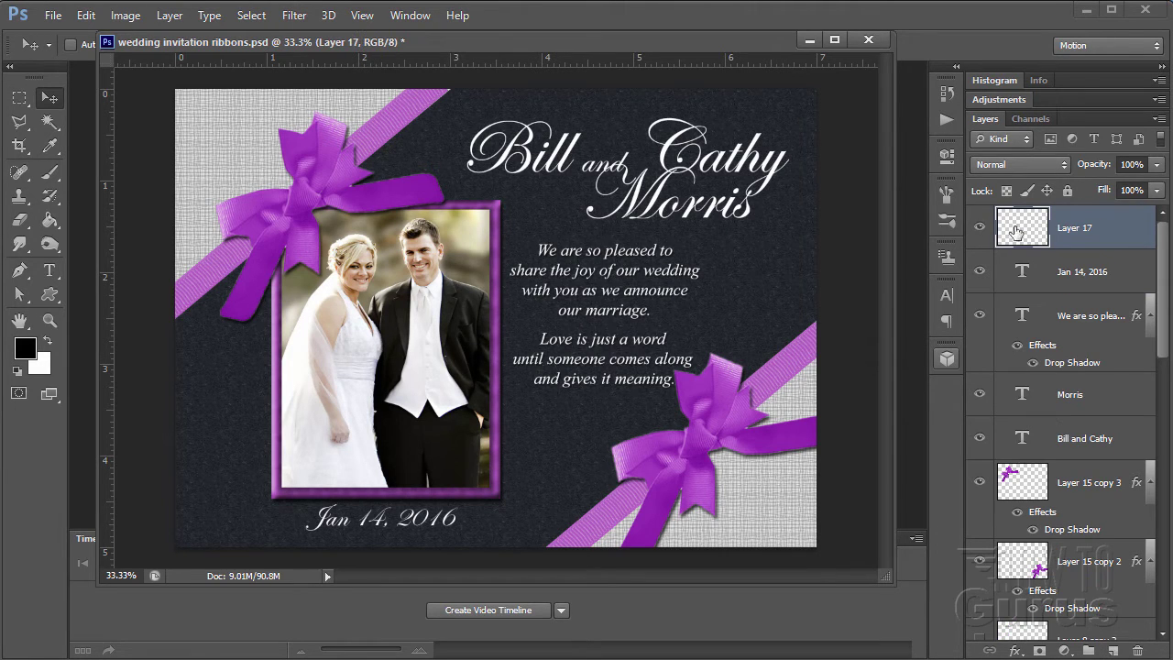
pyautogui.click(47, 341)
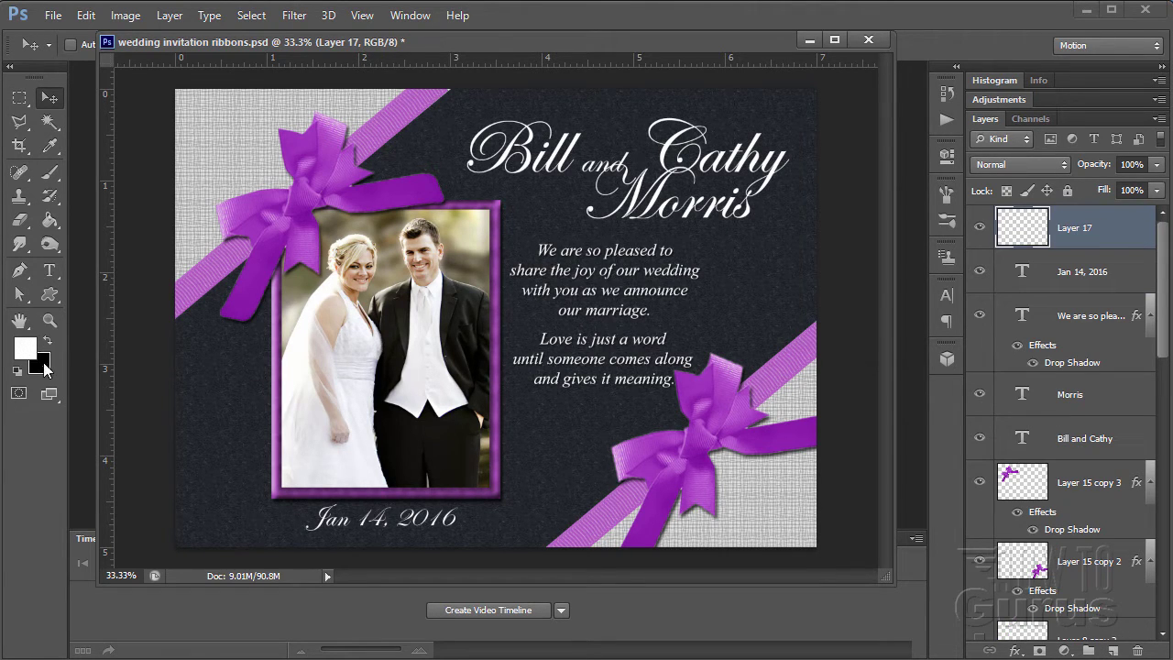
pyautogui.click(50, 220)
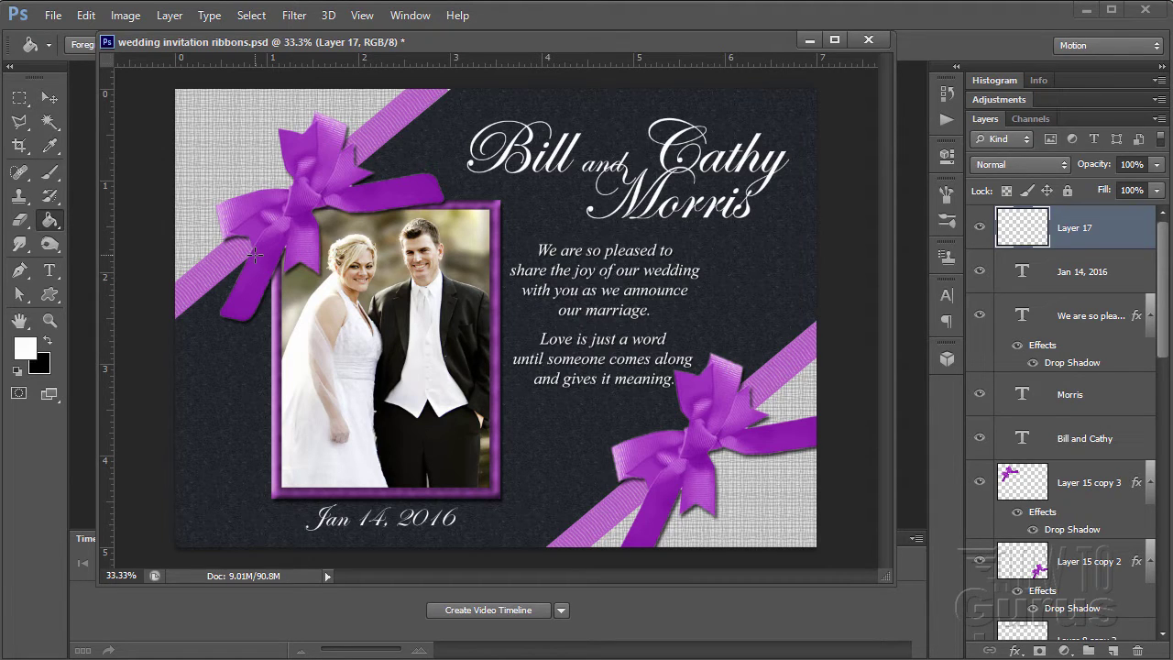
pyautogui.click(269, 255)
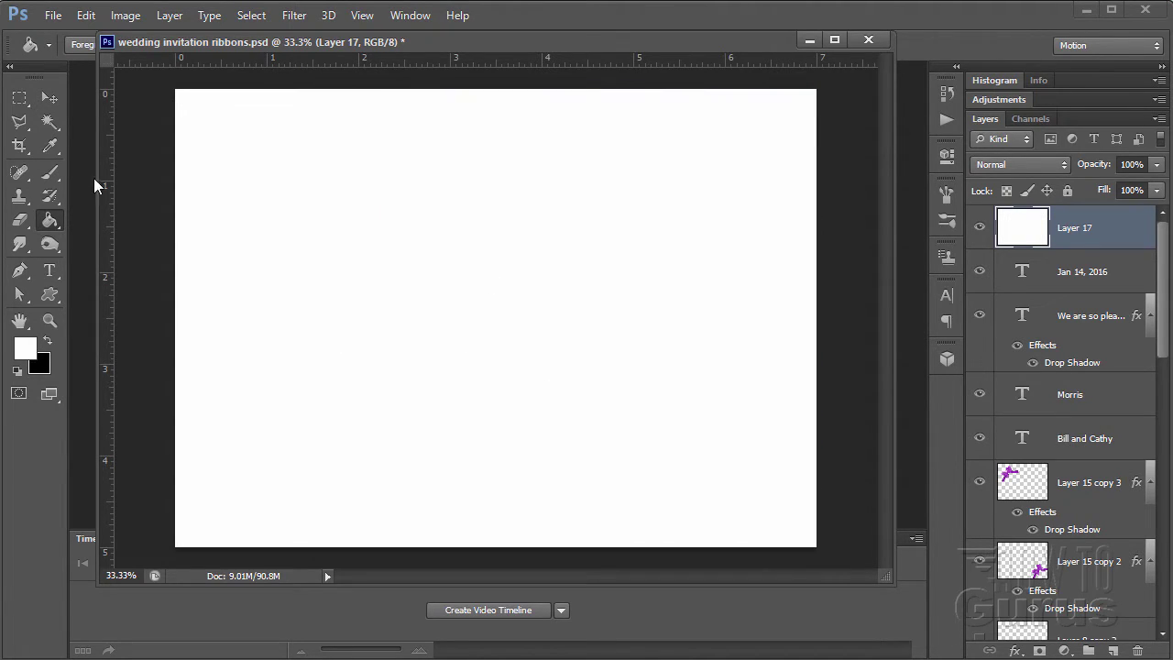
pyautogui.click(50, 99)
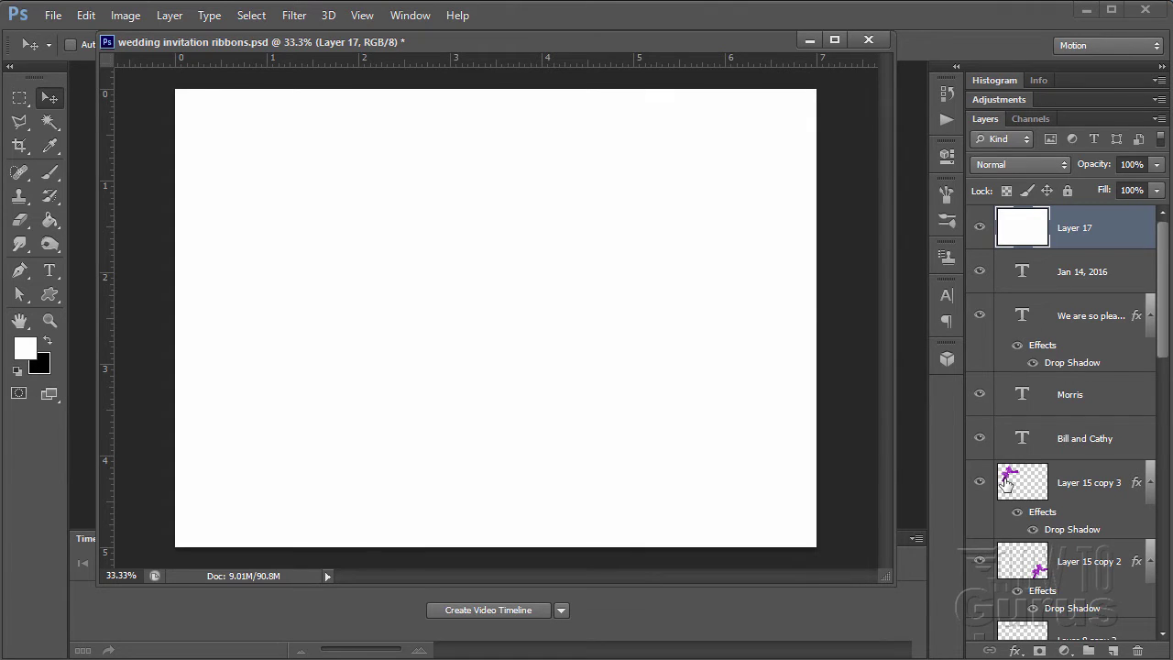
# - Collapse the effects lists of the message text and both bow layers, then add another empty layer
pyautogui.click(1151, 315)
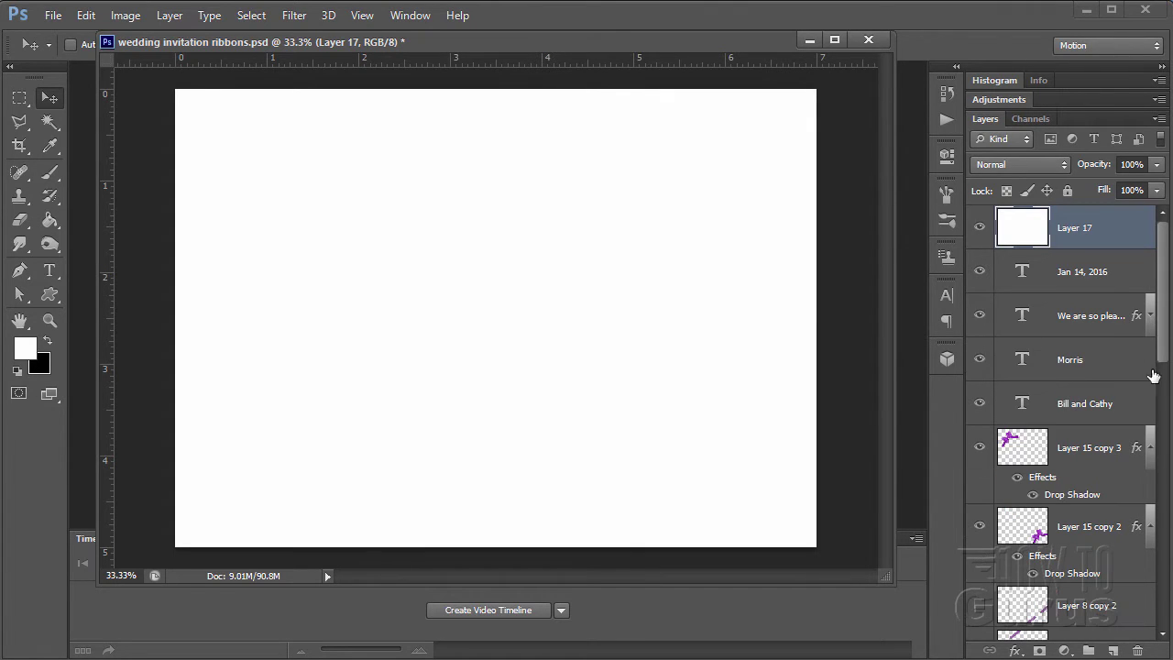
pyautogui.click(1151, 447)
pyautogui.click(1151, 491)
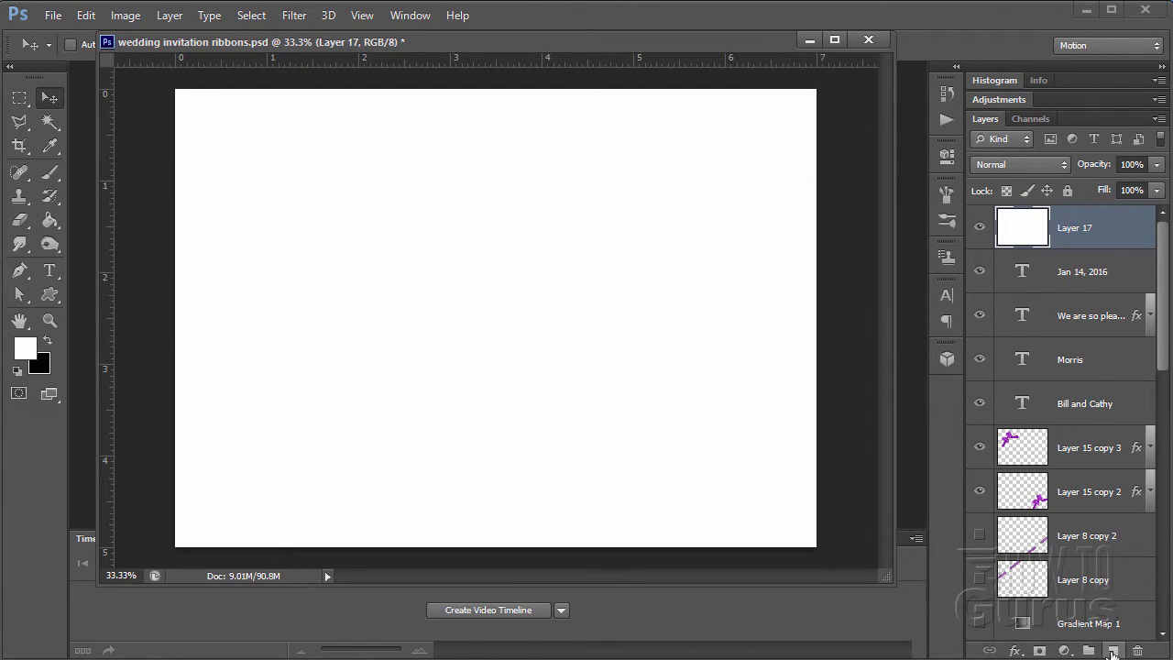
pyautogui.click(1113, 649)
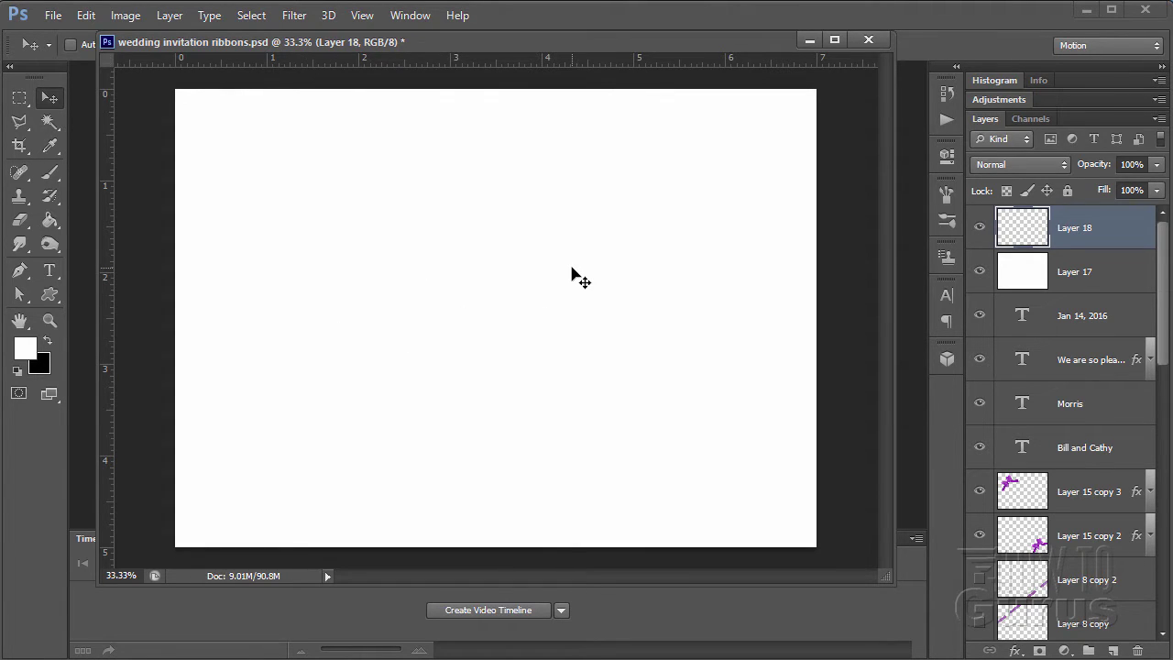
pyautogui.click(129, 16)
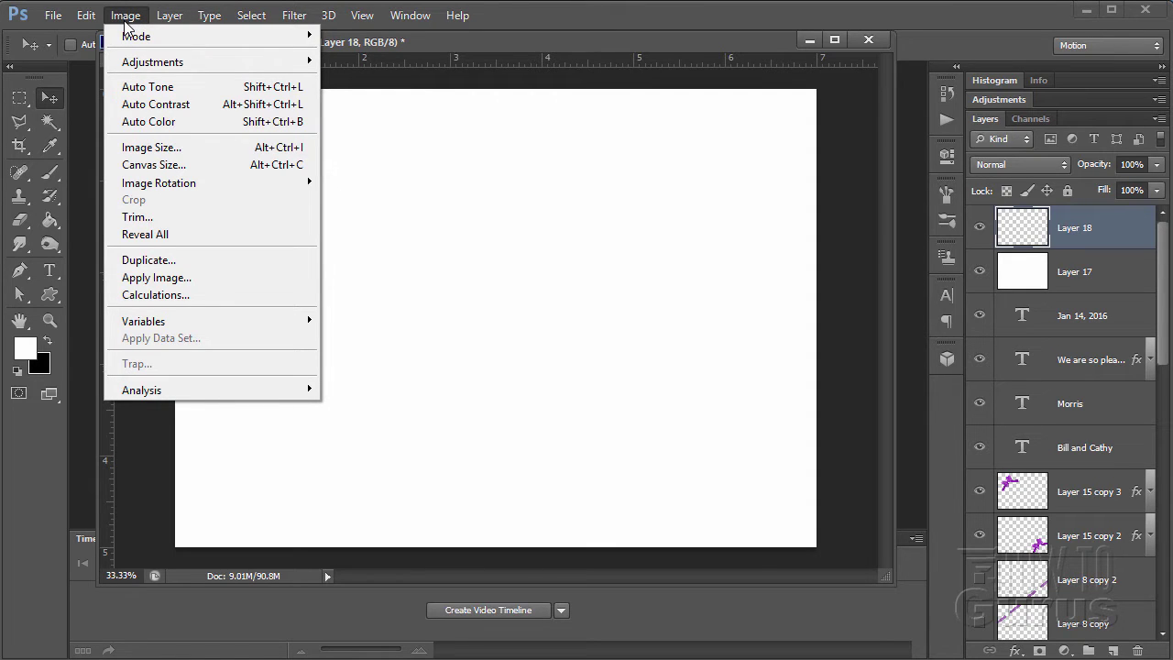
pyautogui.click(148, 144)
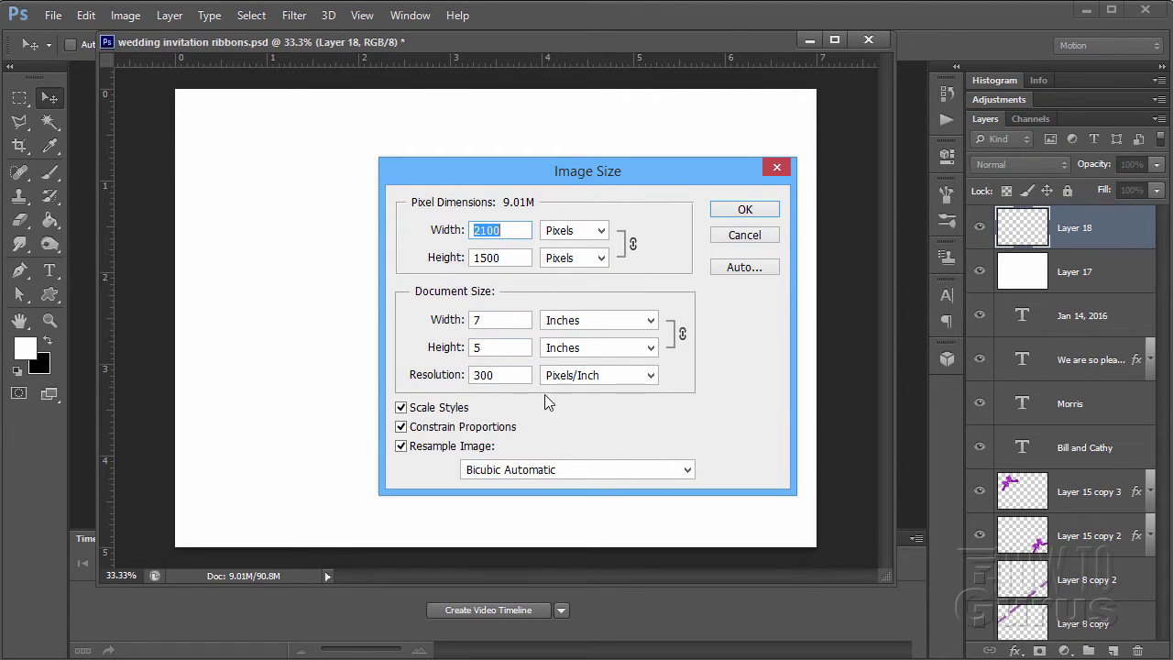
pyautogui.click(746, 235)
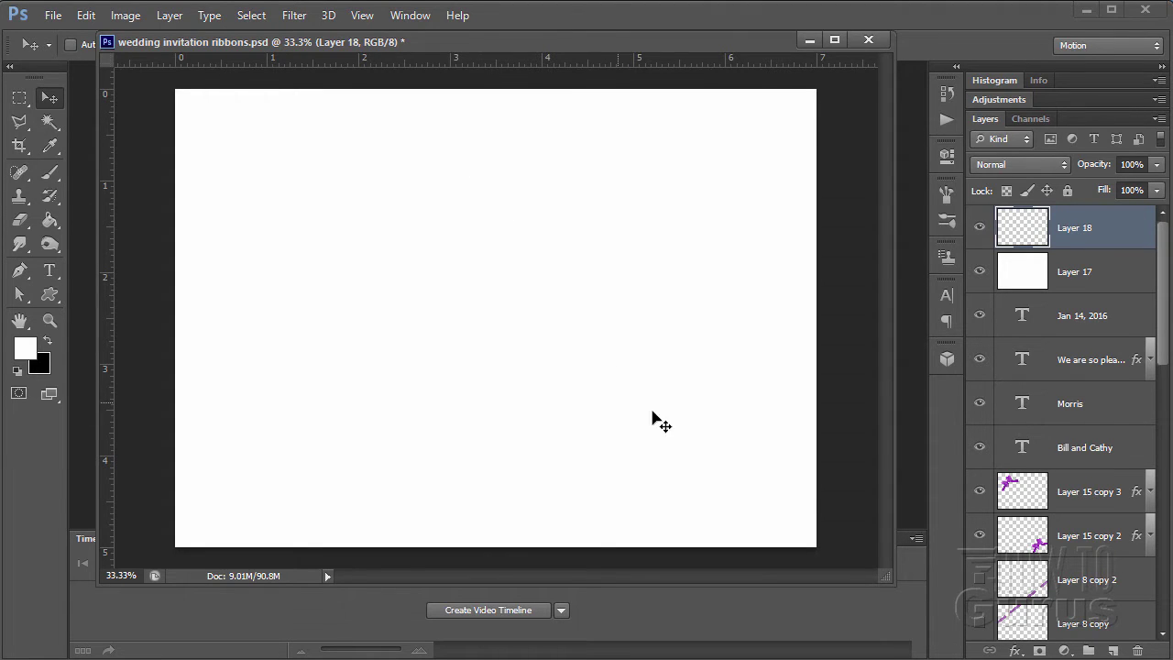
pyautogui.moveTo(888, 571); pyautogui.dragTo(926, 637)
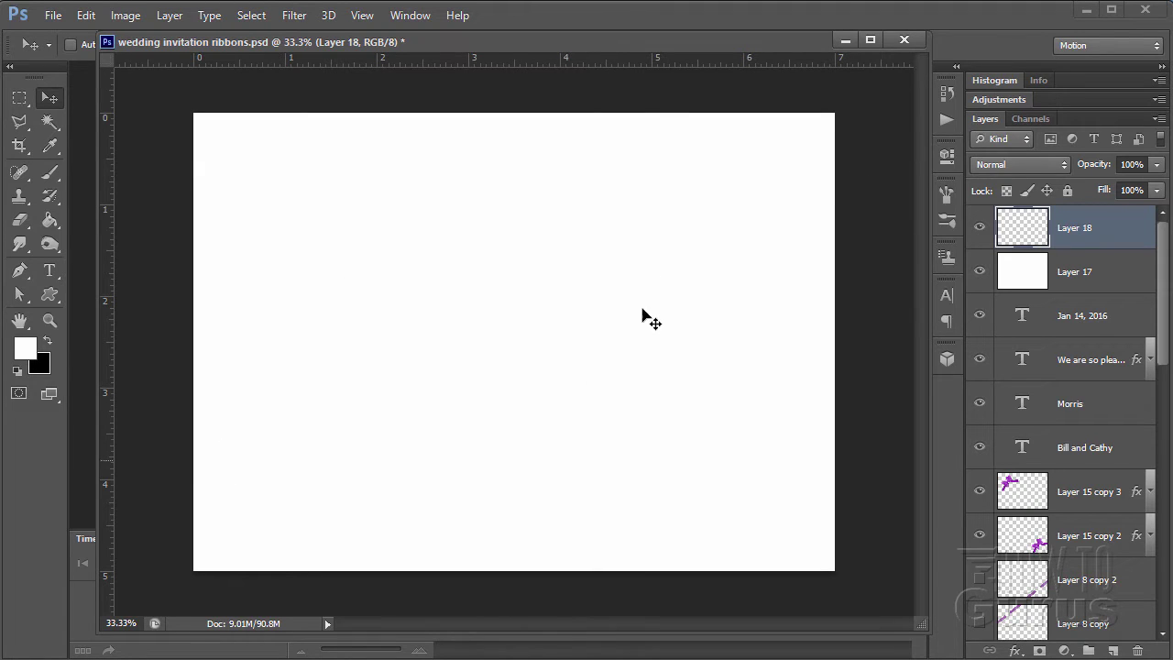
# - Add a horizontal guide at 2.5 in via View > New Guide
pyautogui.click(364, 15)
pyautogui.click(409, 417)
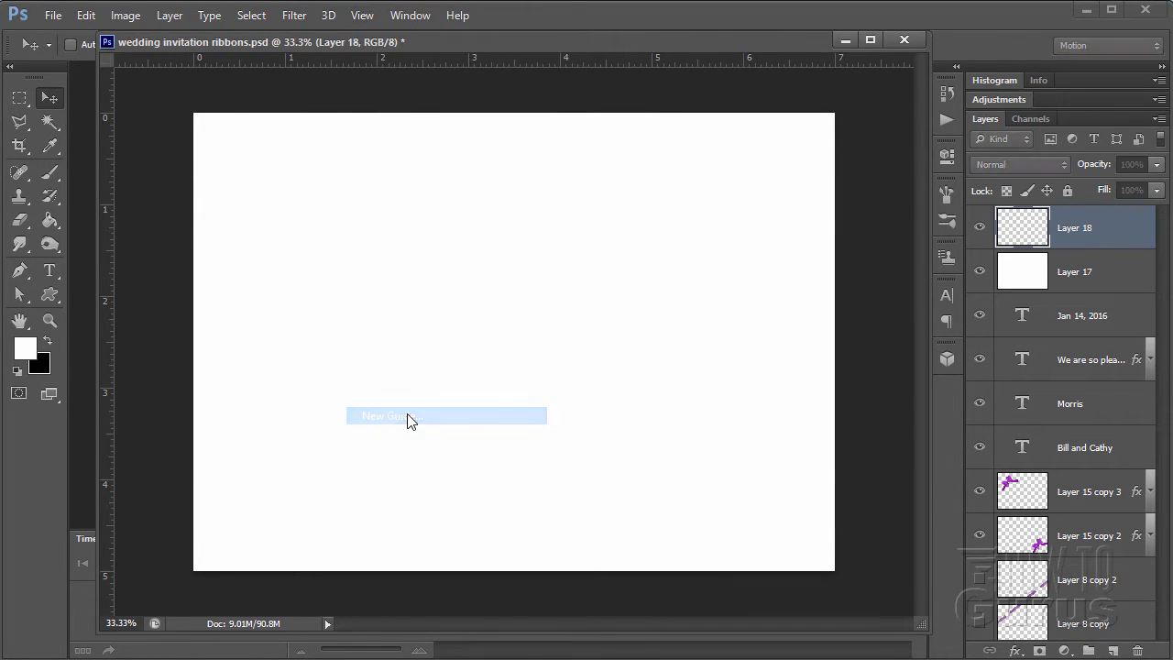
pyautogui.click(304, 343)
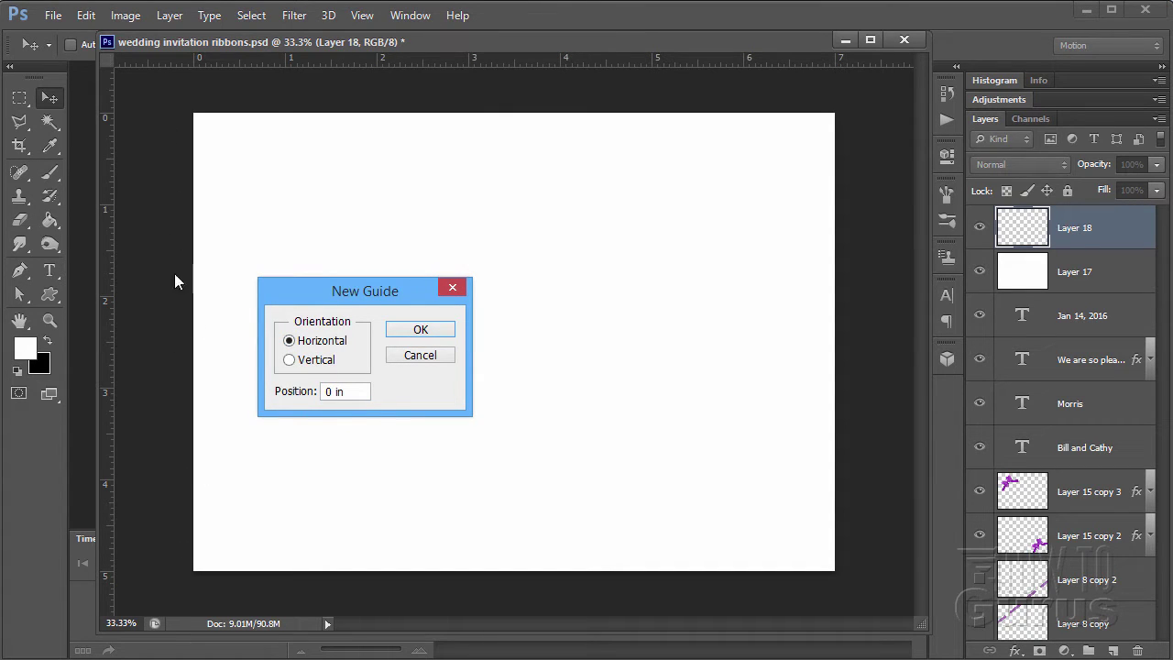
pyautogui.moveTo(351, 395); pyautogui.dragTo(285, 391)
pyautogui.click(415, 333)
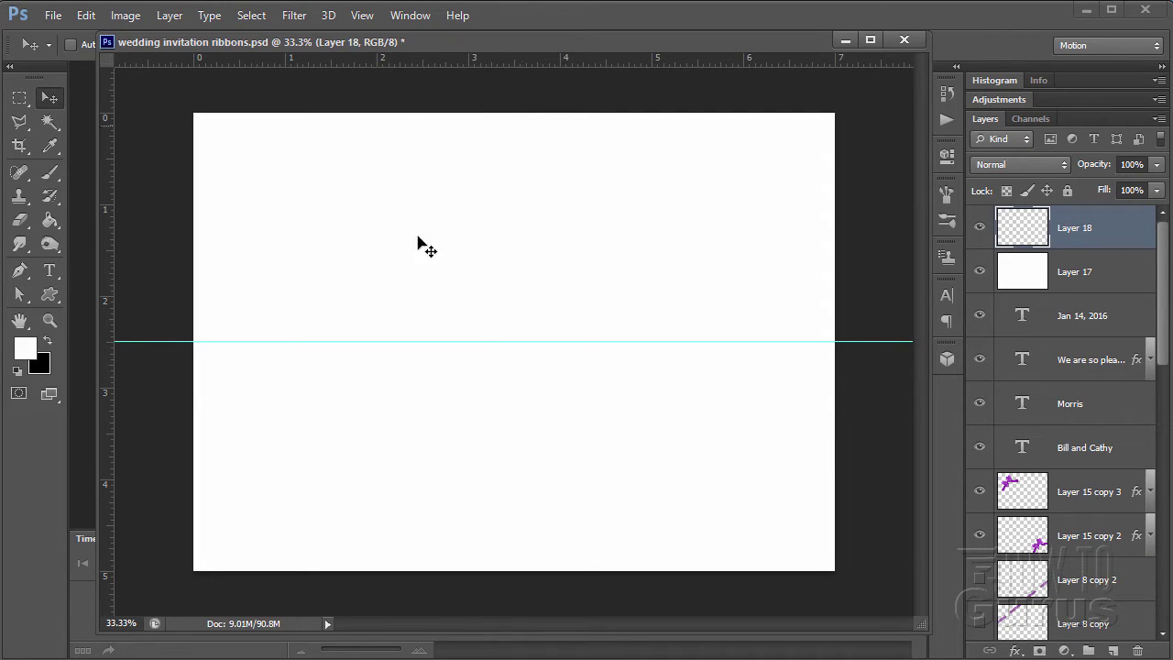
# - Add vertical guides at 3 in and 4 in
pyautogui.click(366, 16)
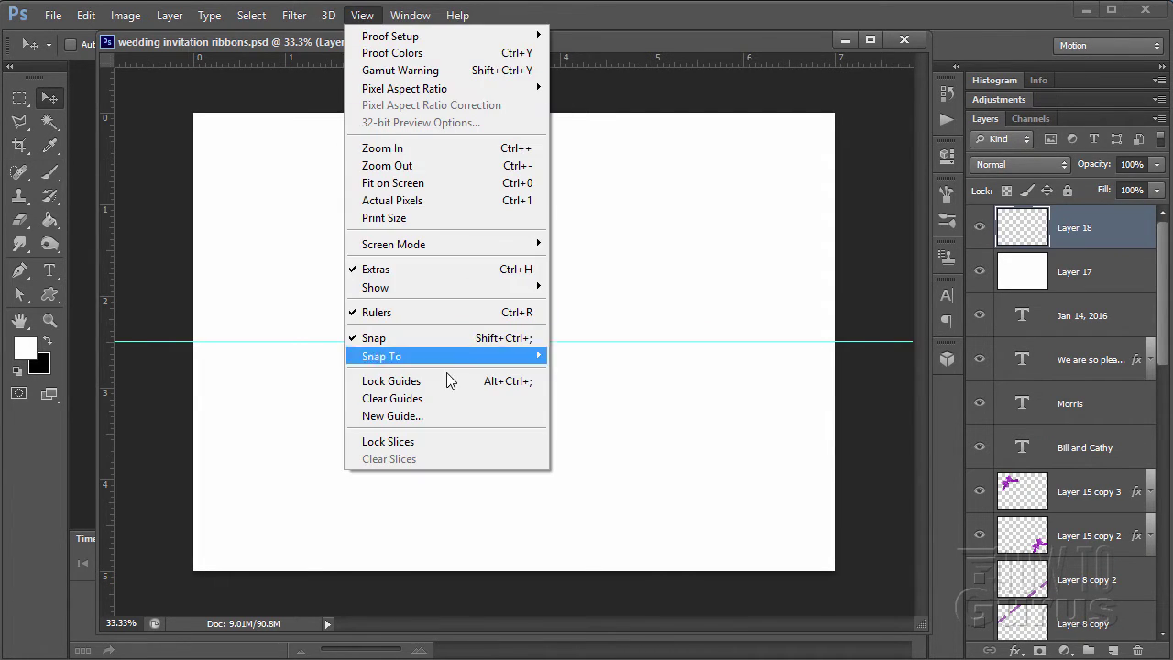
pyautogui.click(419, 417)
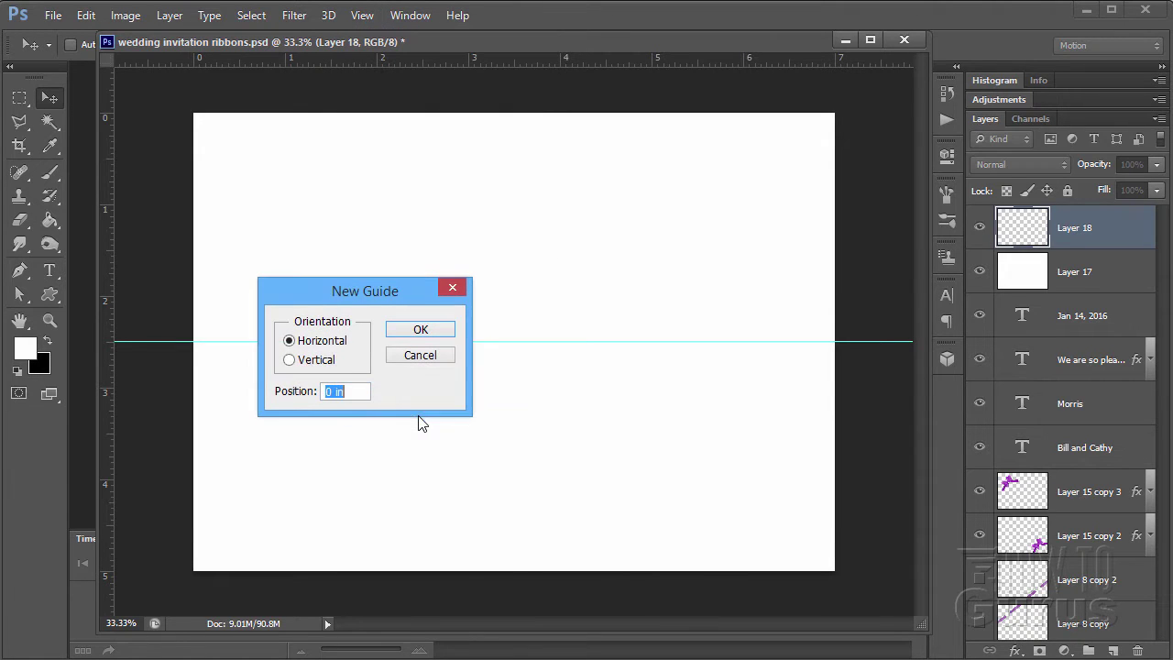
pyautogui.click(330, 362)
pyautogui.moveTo(348, 392); pyautogui.dragTo(293, 391)
pyautogui.click(420, 329)
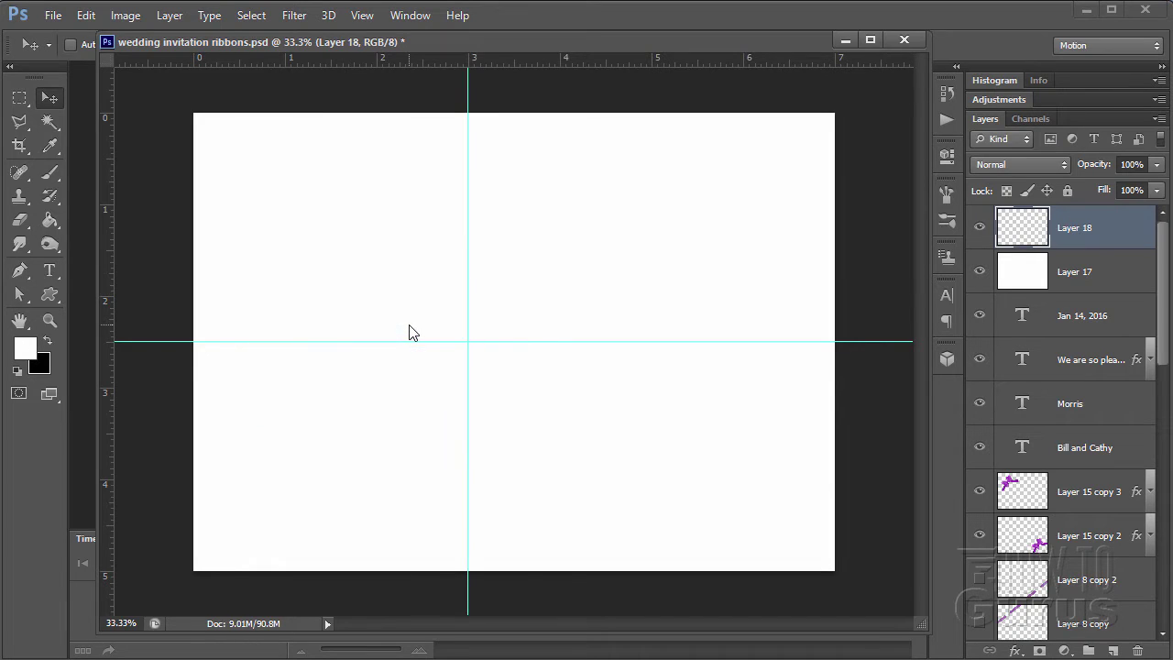
pyautogui.click(365, 17)
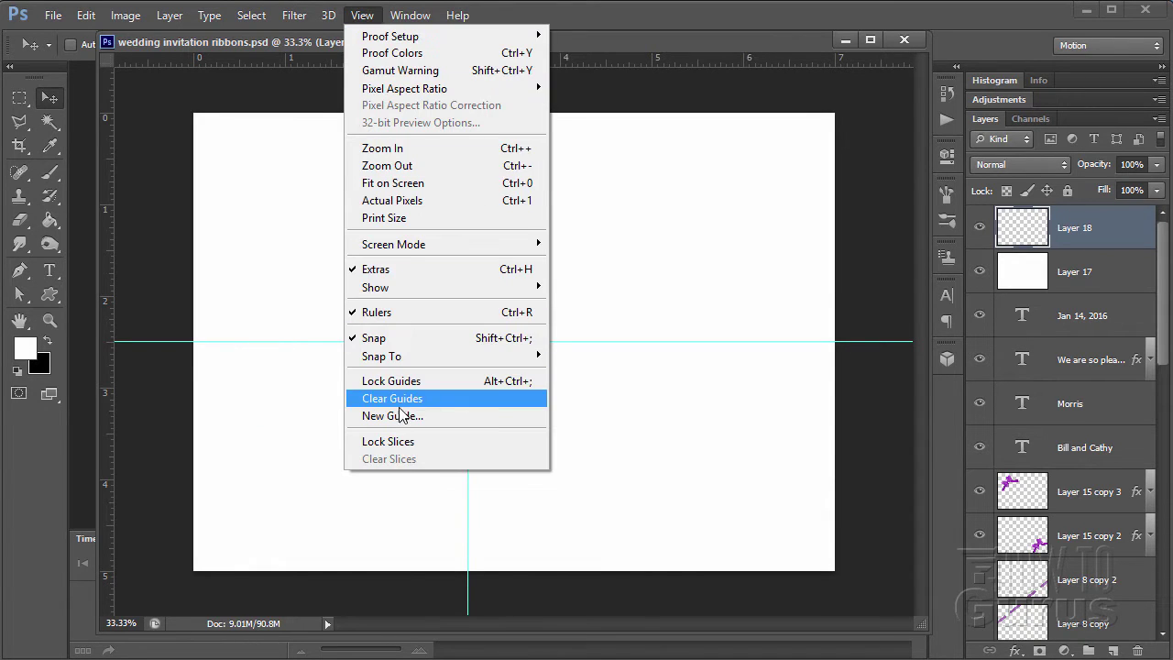
pyautogui.click(394, 416)
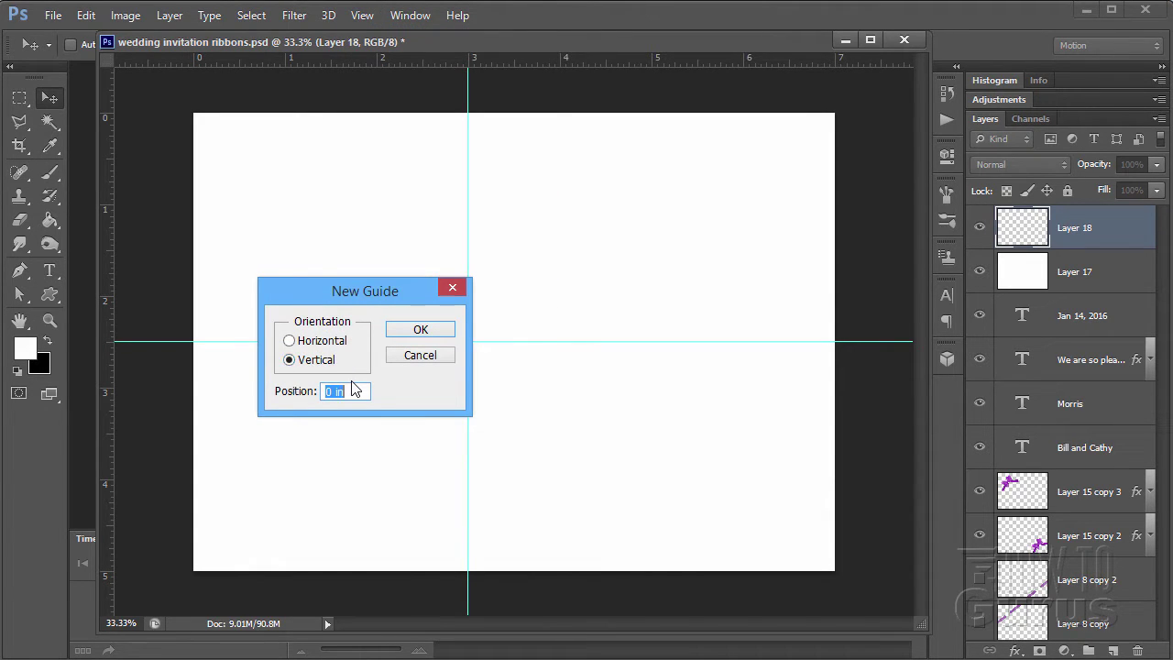
pyautogui.click(422, 333)
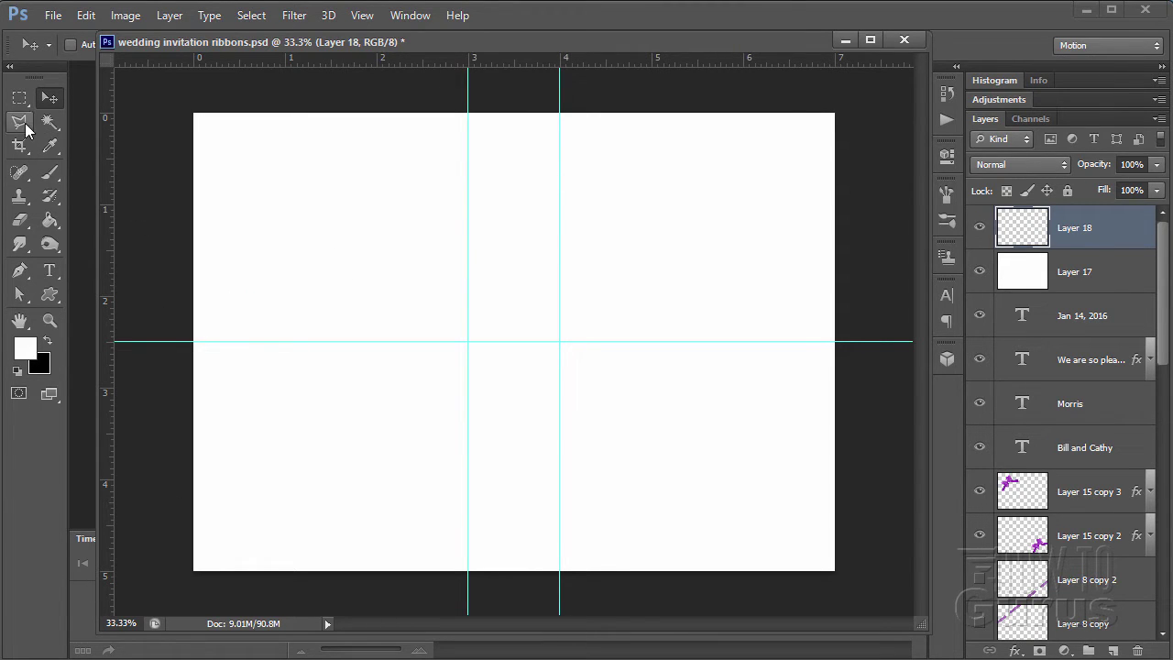
# - Draw a Polygonal Lasso band from the 3 in guide at top to the 4 in guide at bottom, anchored at mid-height on both edges
pyautogui.click(20, 122)
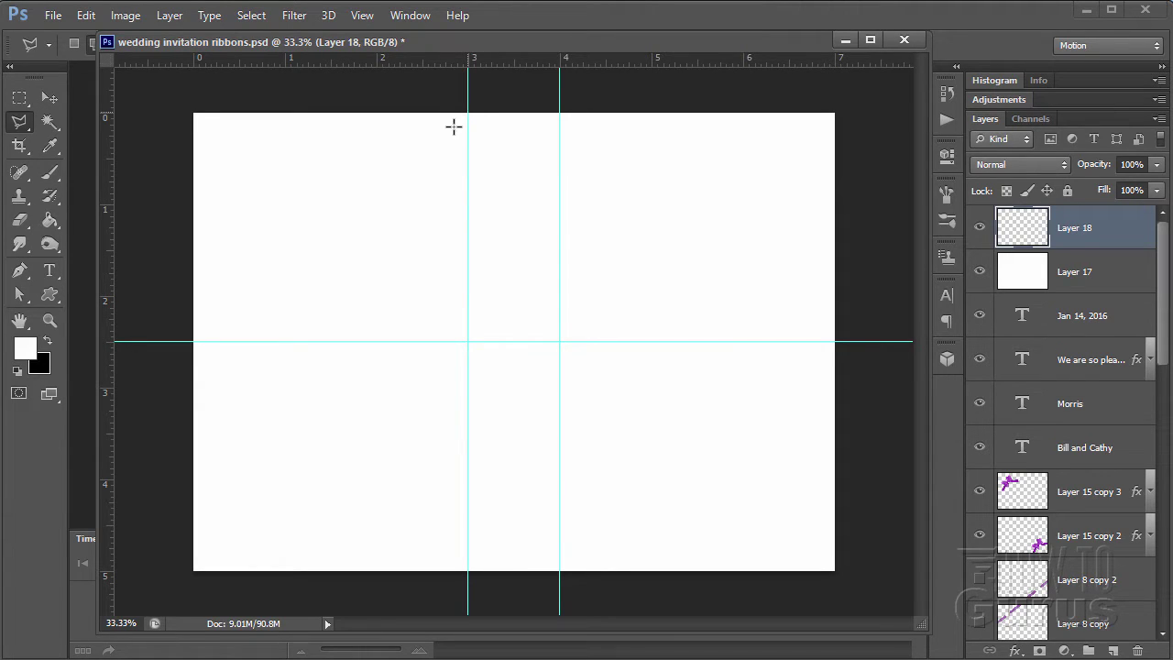
pyautogui.click(467, 112)
pyautogui.click(192, 341)
pyautogui.click(163, 374)
pyautogui.click(162, 585)
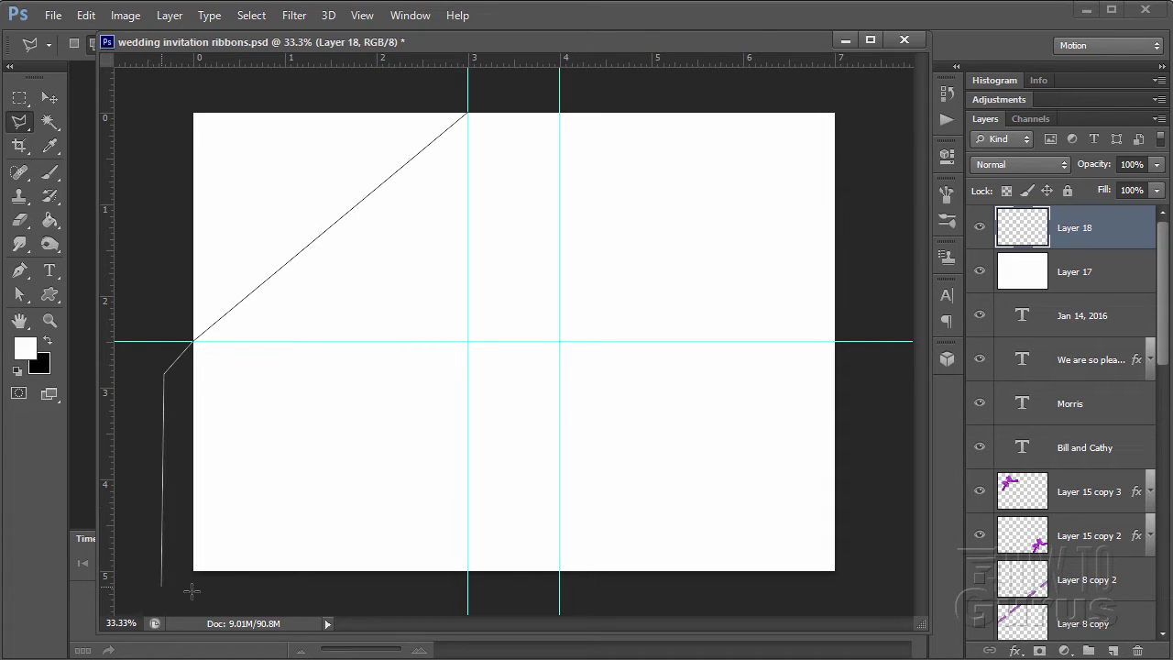
pyautogui.click(400, 599)
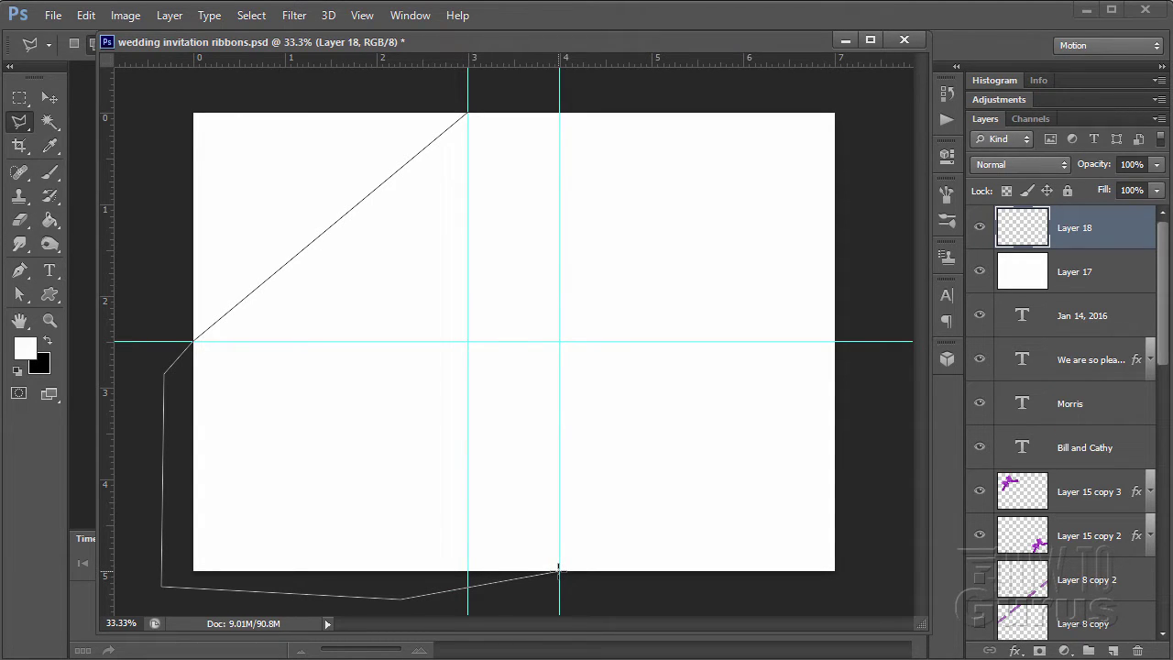
pyautogui.click(560, 570)
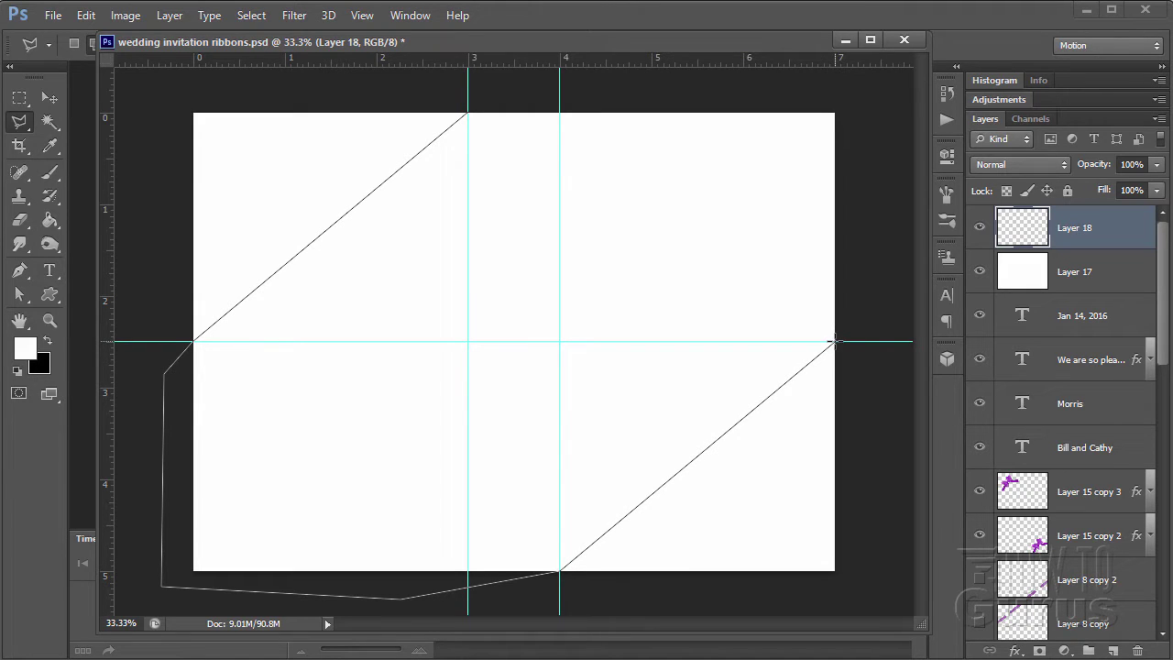
pyautogui.click(855, 330)
pyautogui.click(864, 106)
pyautogui.click(641, 91)
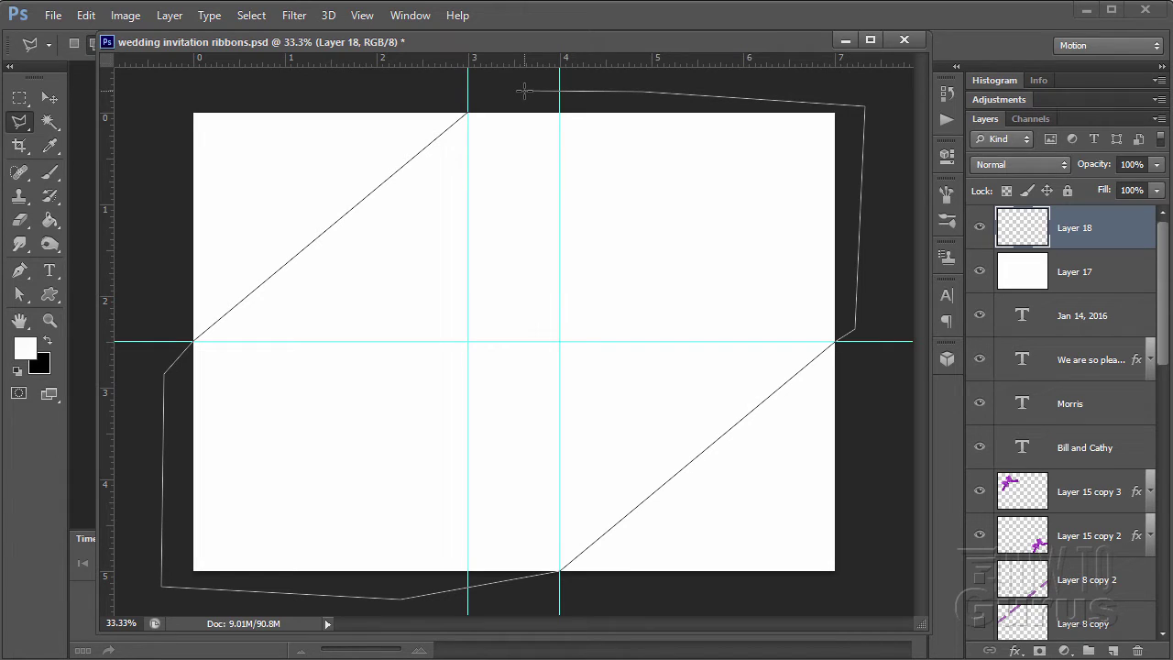
pyautogui.click(525, 91)
pyautogui.click(469, 114)
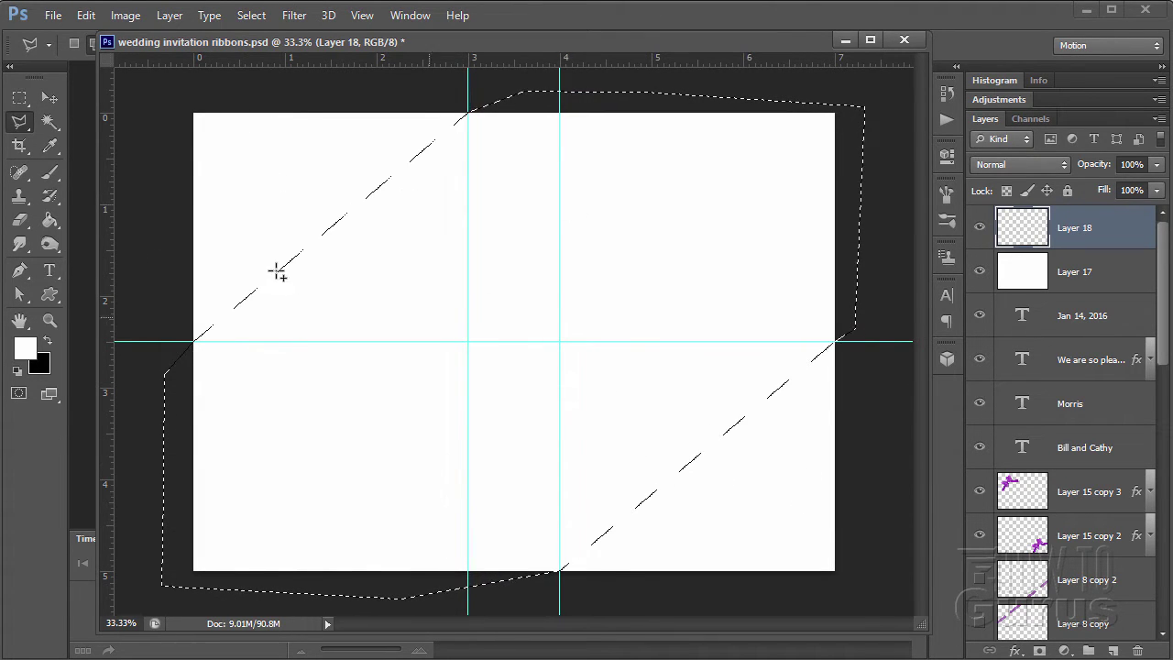
# - Paint-bucket the diagonal selection with black foreground on Layer 18, then Select > Deselect
pyautogui.click(49, 98)
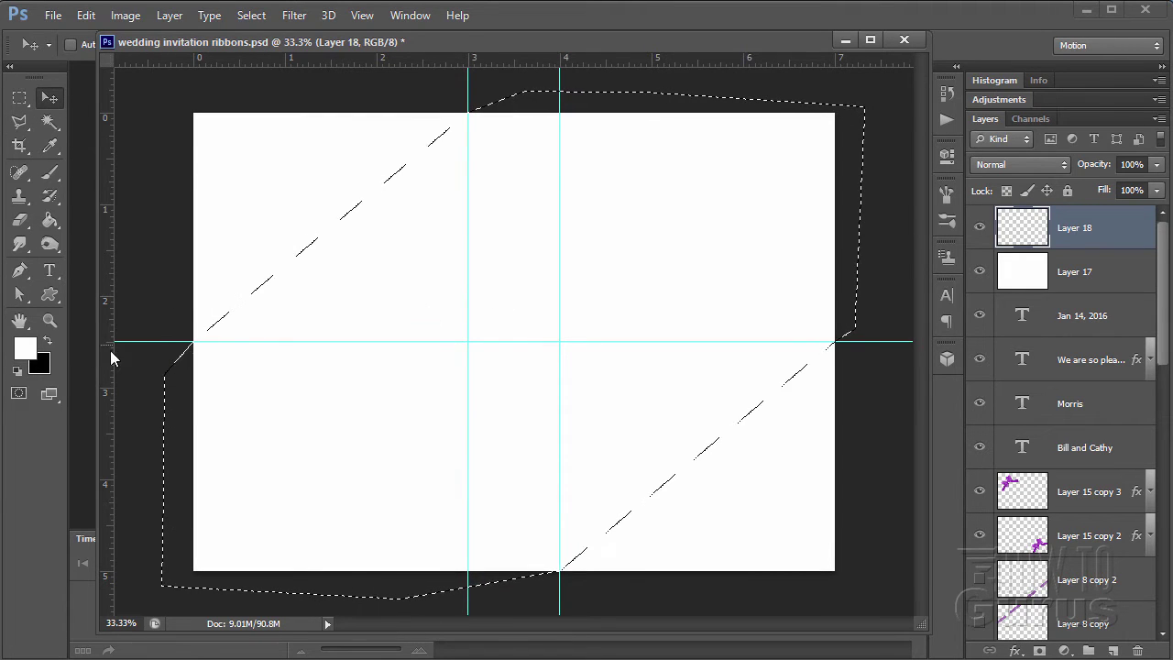
pyautogui.click(47, 341)
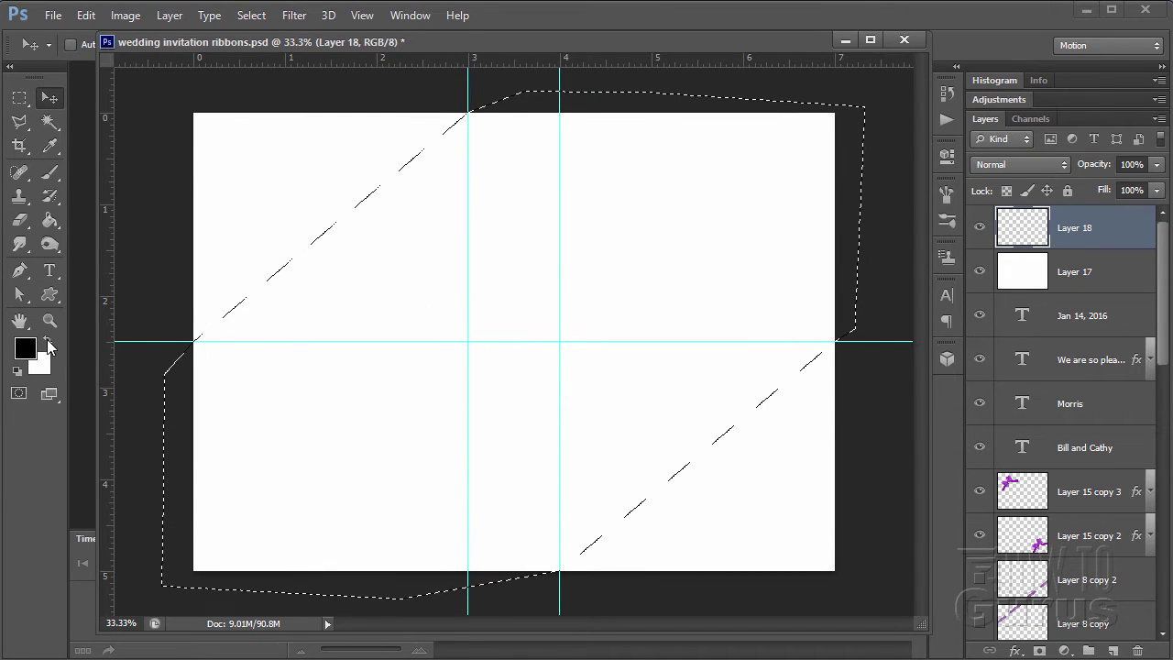
pyautogui.click(50, 221)
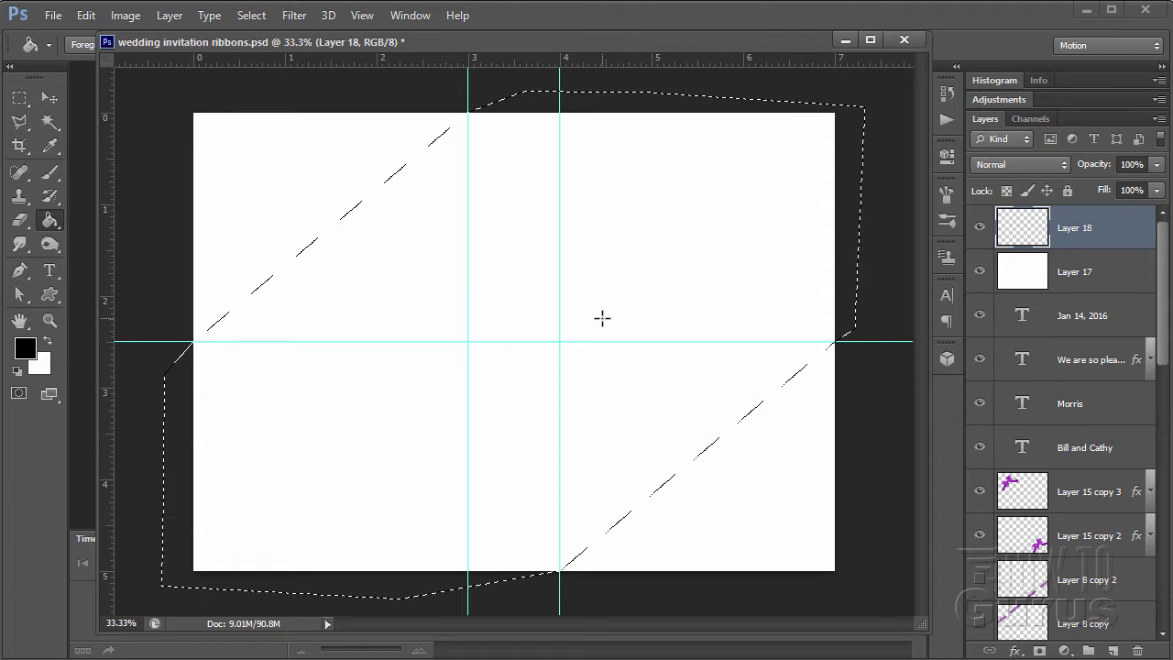
pyautogui.click(603, 318)
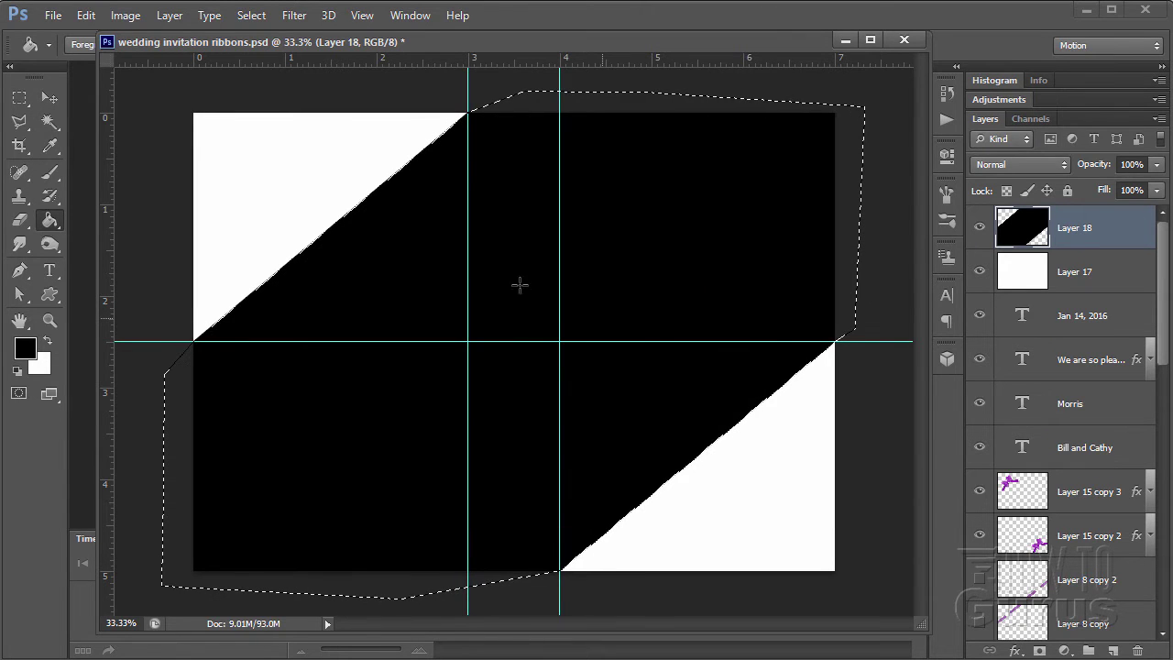
pyautogui.click(49, 98)
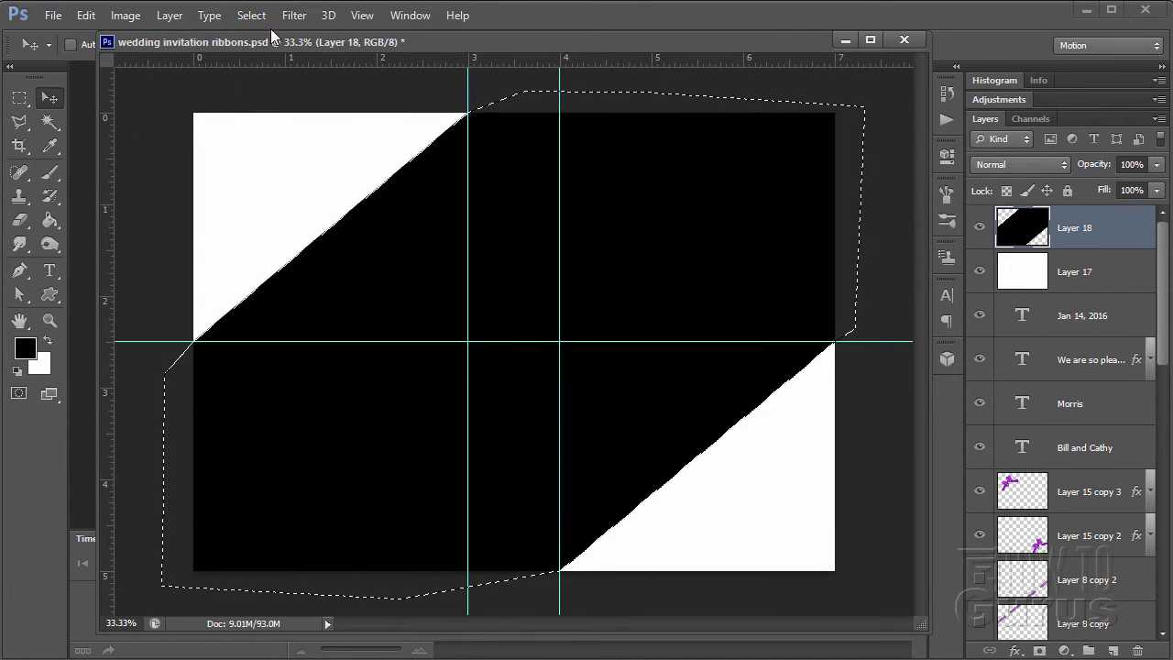
pyautogui.click(252, 16)
pyautogui.click(258, 49)
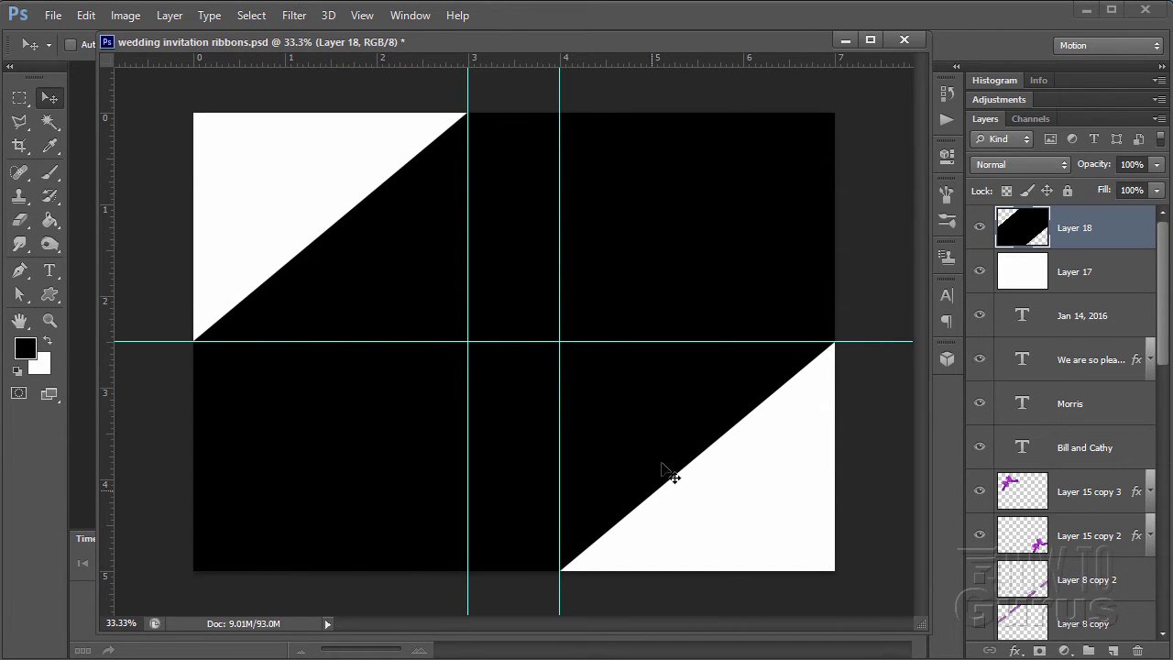
# - Clear all guides and add a new empty layer directly above Layer 17
pyautogui.click(359, 15)
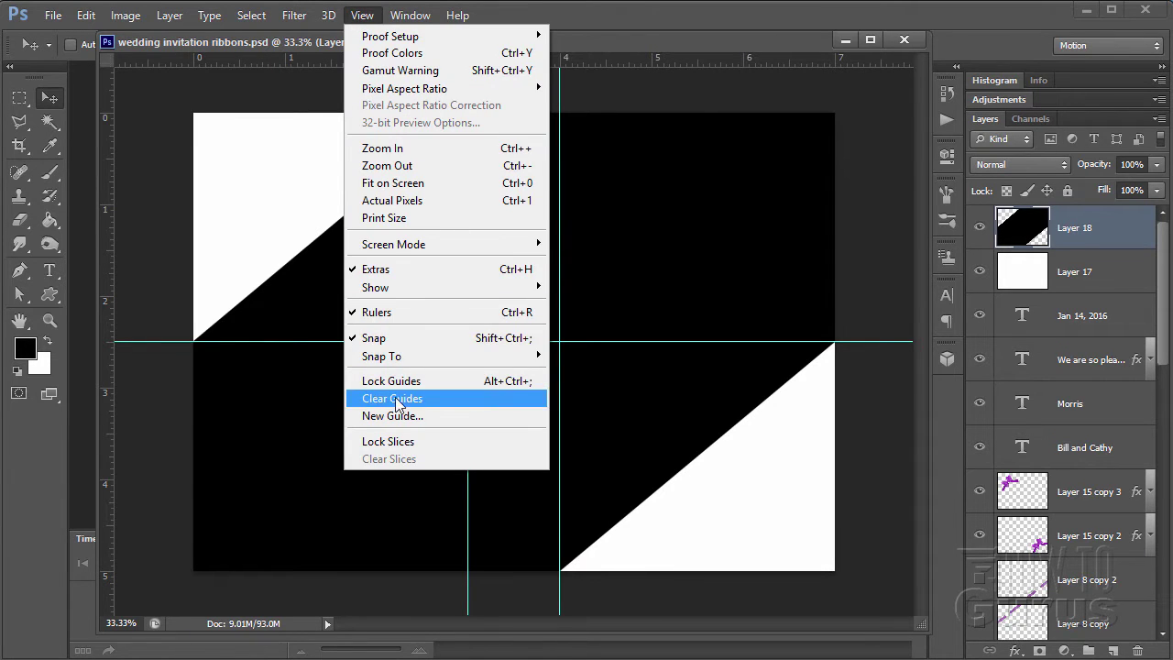
pyautogui.click(398, 400)
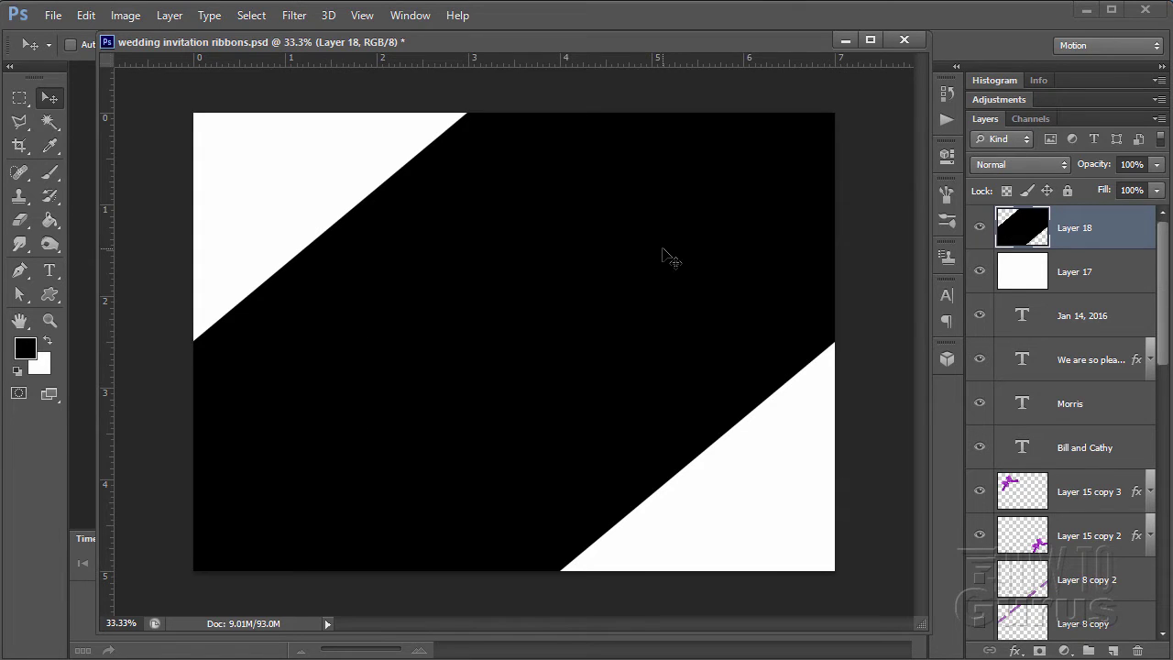
pyautogui.click(1122, 287)
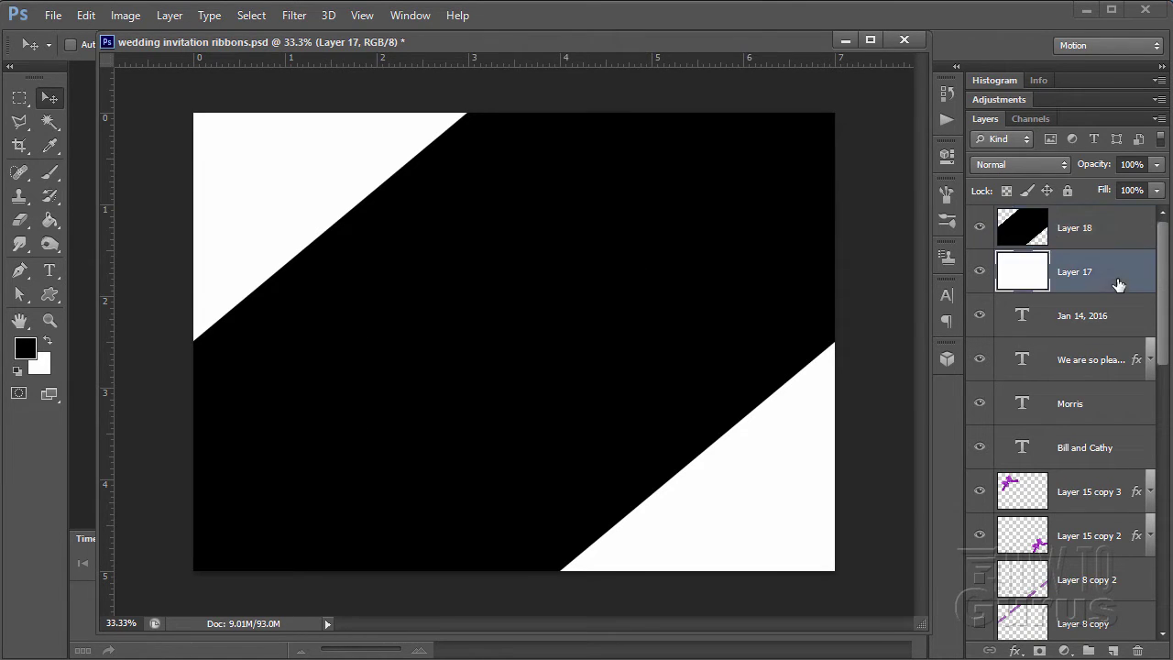
pyautogui.click(1116, 650)
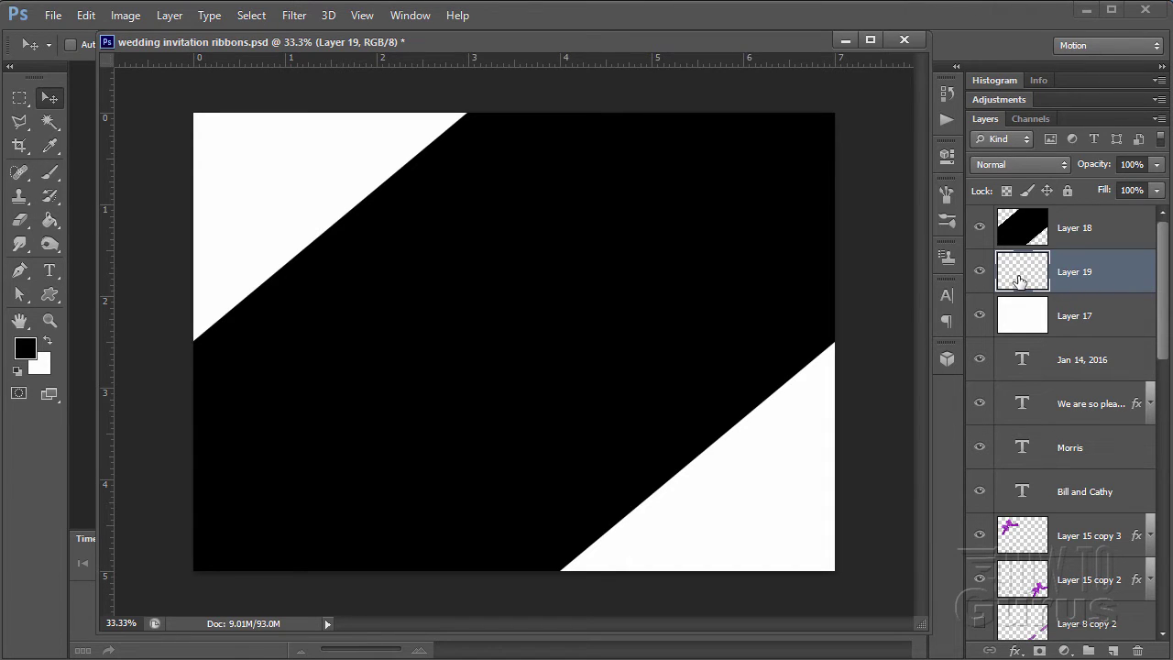
# - Set the Paint Bucket to Pattern, append the Artist Surfaces library and choose Gauze
pyautogui.click(51, 220)
pyautogui.moveTo(489, 45); pyautogui.dragTo(490, 73)
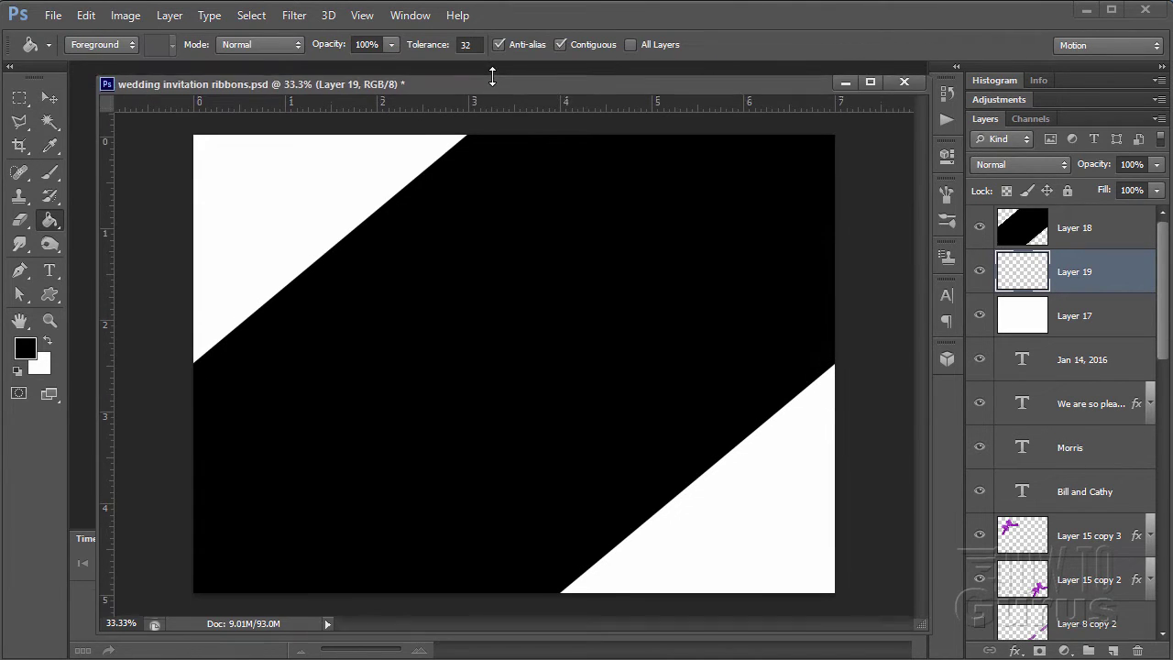
pyautogui.click(92, 47)
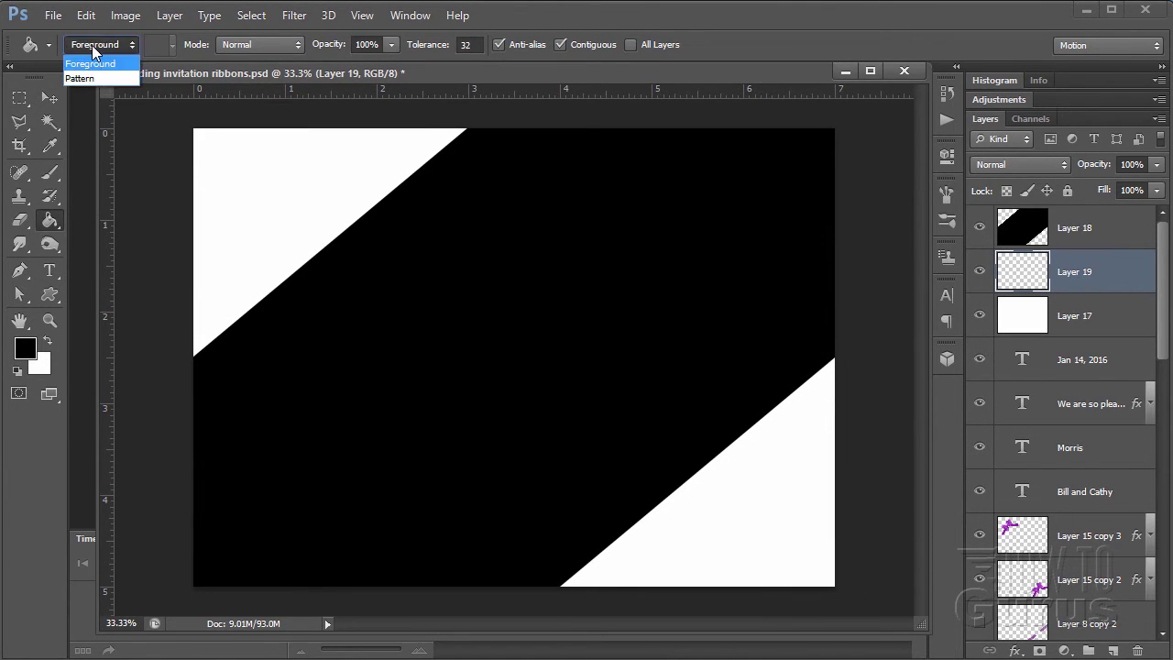
pyautogui.click(83, 80)
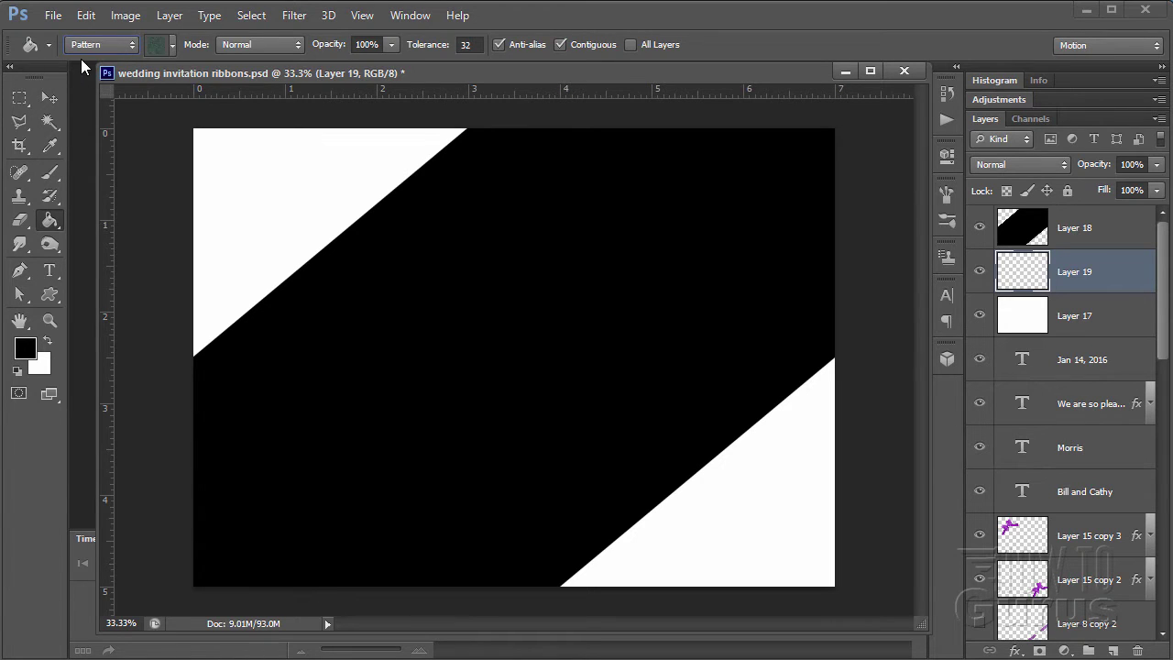
pyautogui.click(171, 44)
pyautogui.click(415, 77)
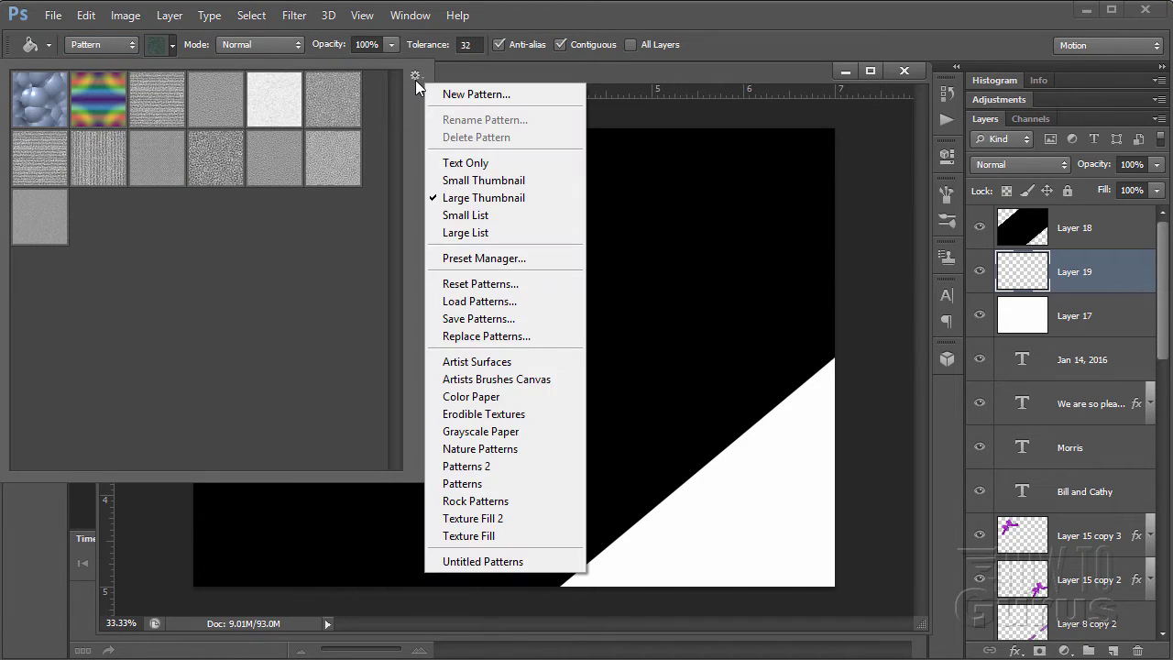
pyautogui.click(468, 364)
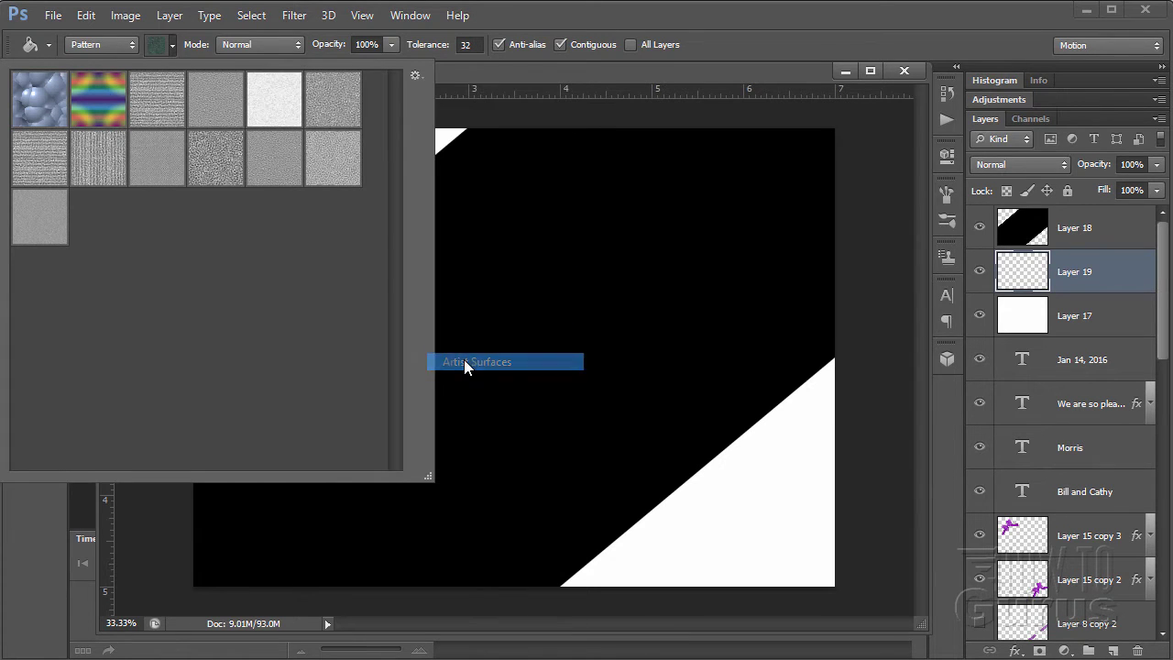
pyautogui.click(837, 316)
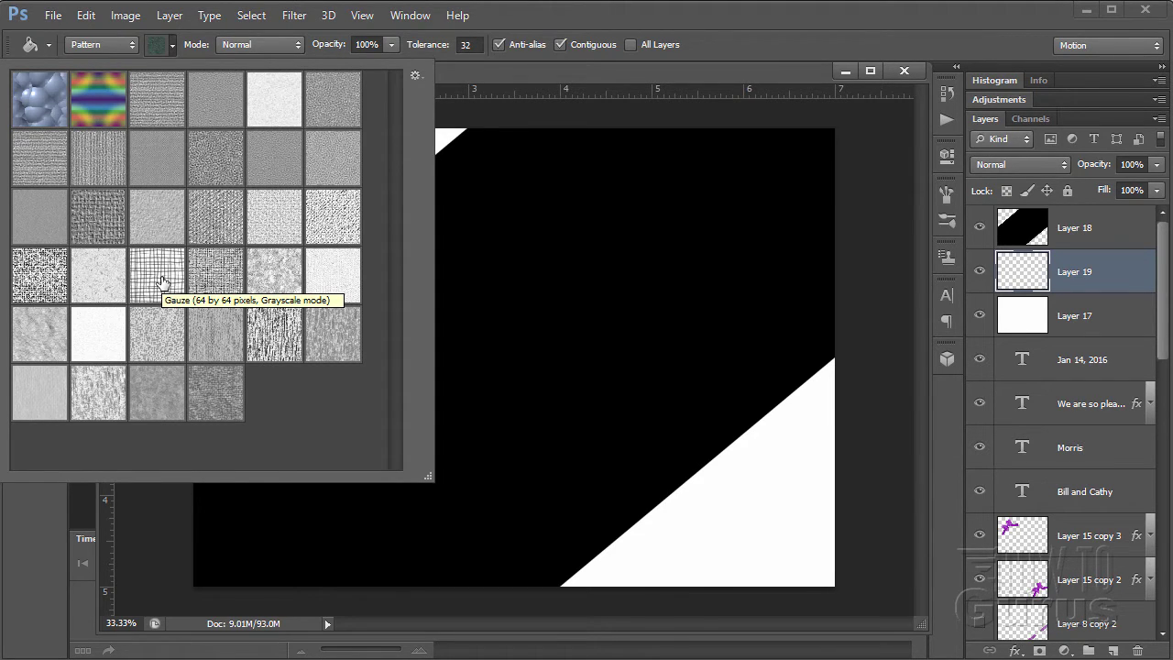
pyautogui.click(160, 280)
pyautogui.click(174, 45)
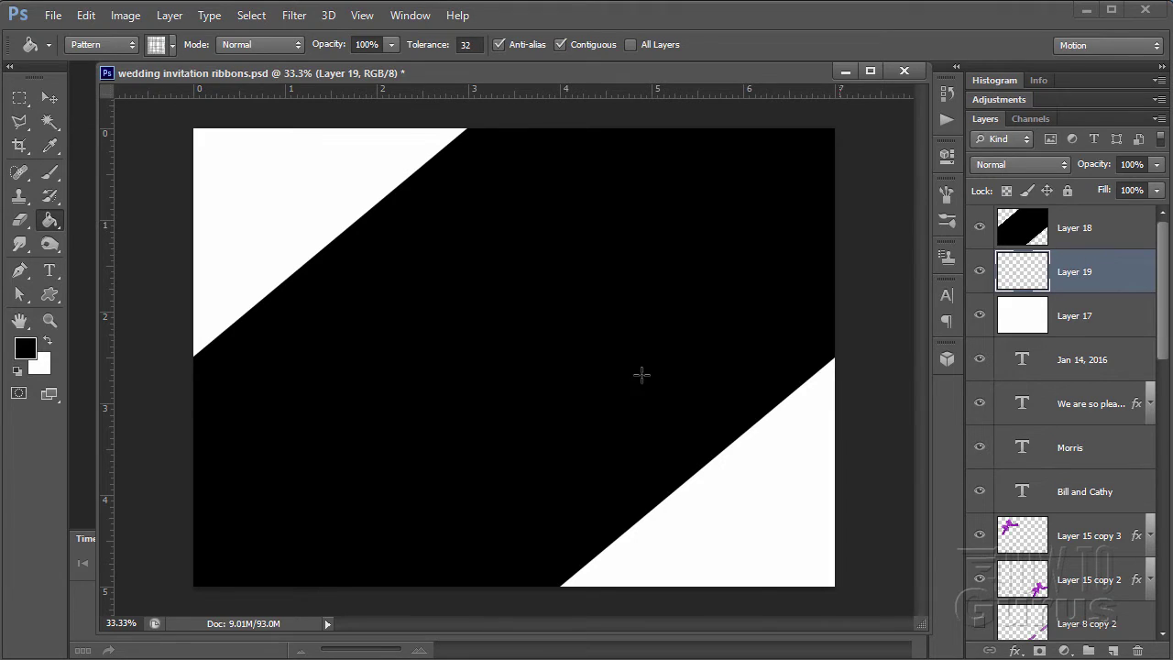
# - Fill Layer 19 with the Gauze pattern
pyautogui.click(265, 212)
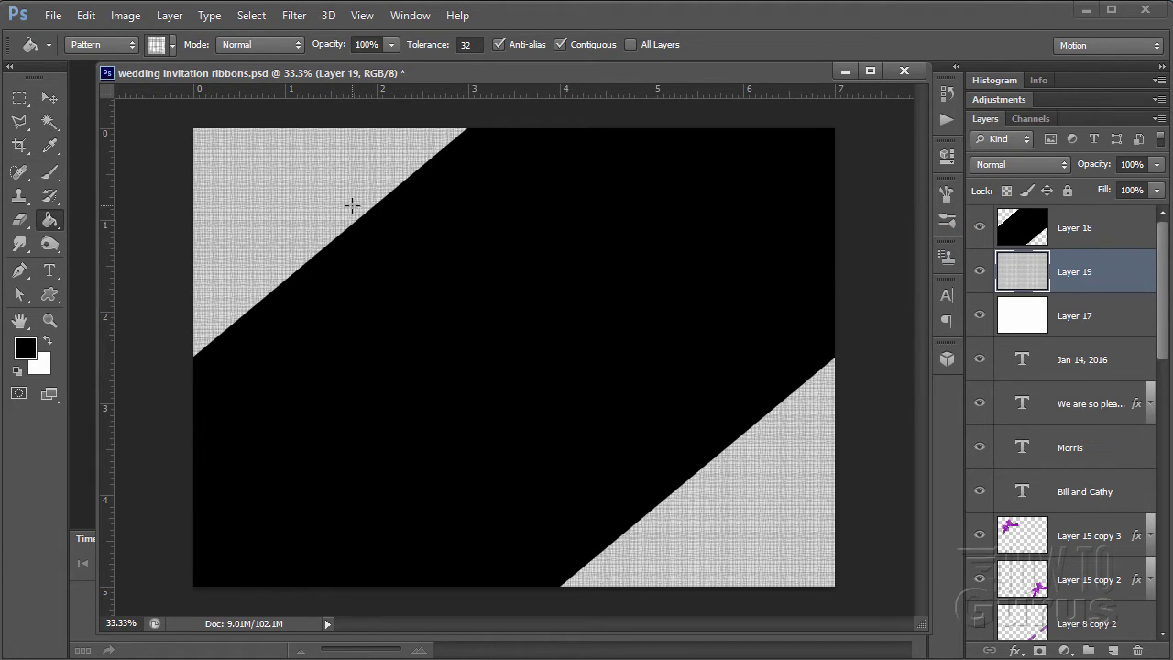
pyautogui.click(172, 46)
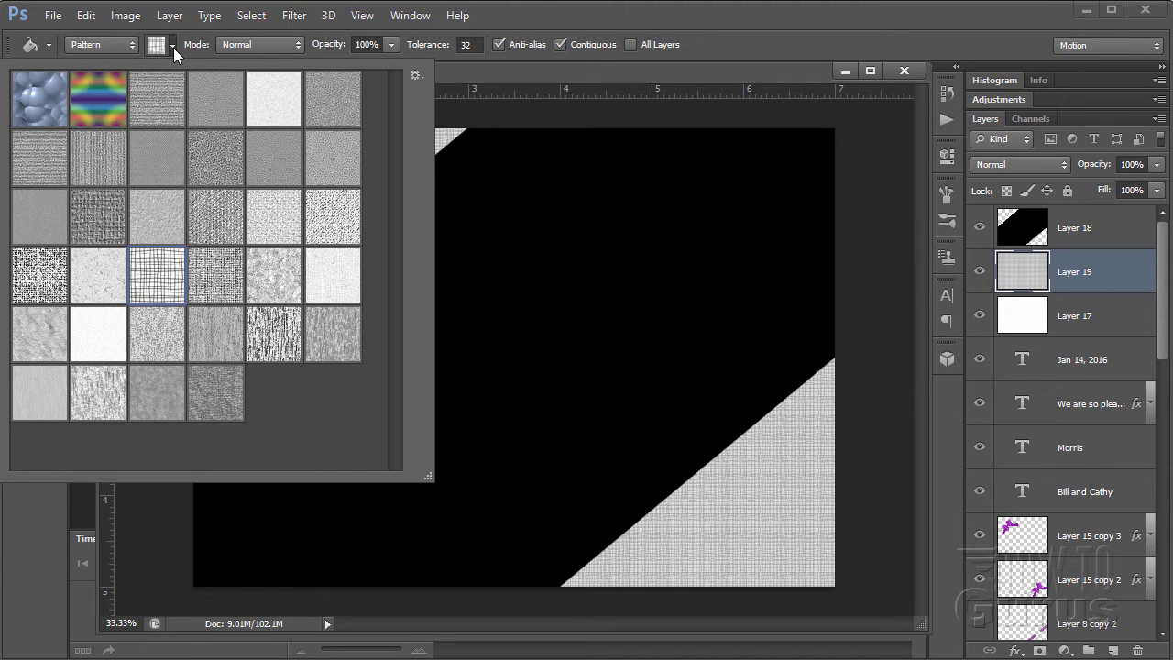
pyautogui.click(173, 47)
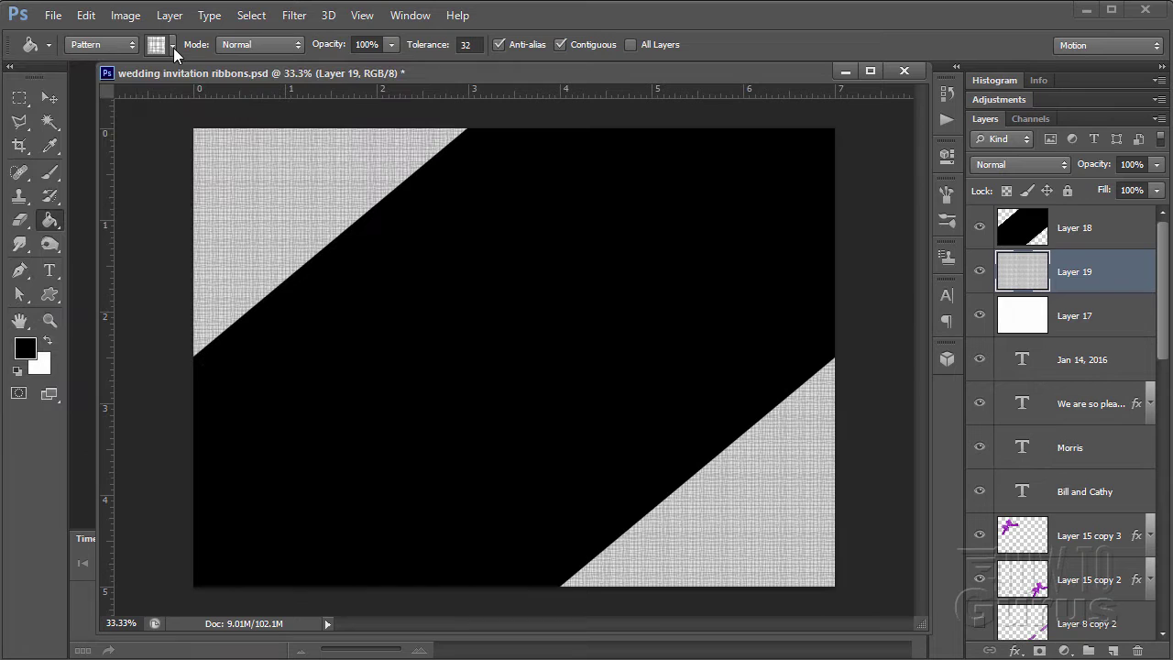
pyautogui.click(49, 99)
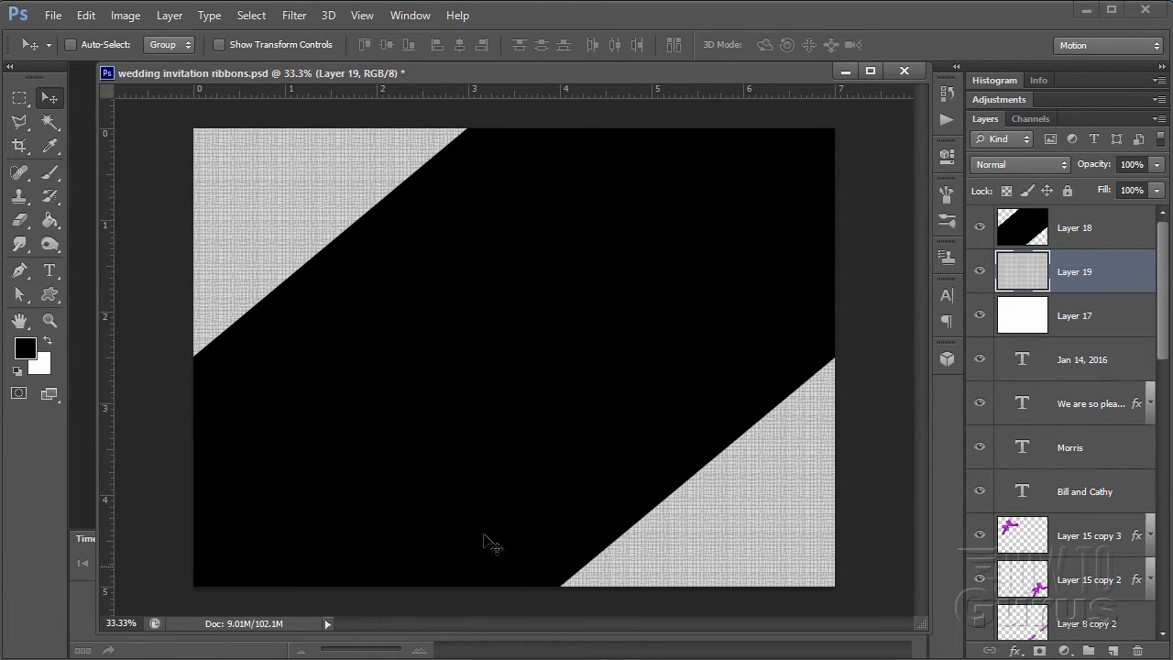
# - Duplicate Layer 18 into Layer 18 copy and hide the original Layer 18
pyautogui.click(1098, 233)
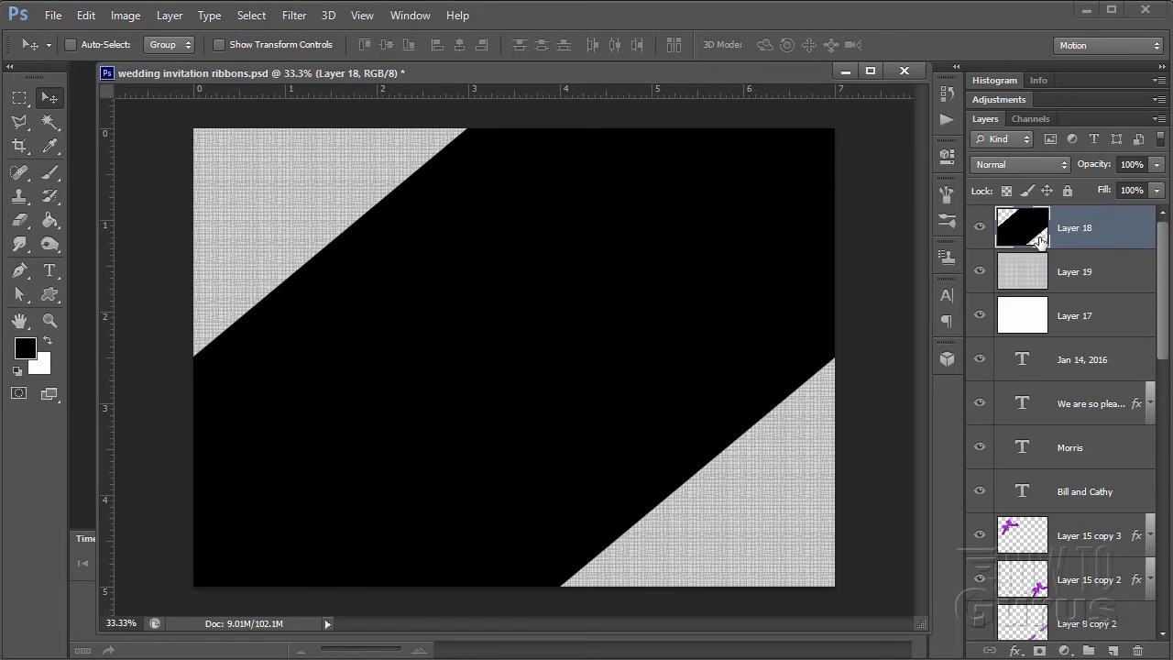
pyautogui.moveTo(1112, 225); pyautogui.dragTo(1114, 651)
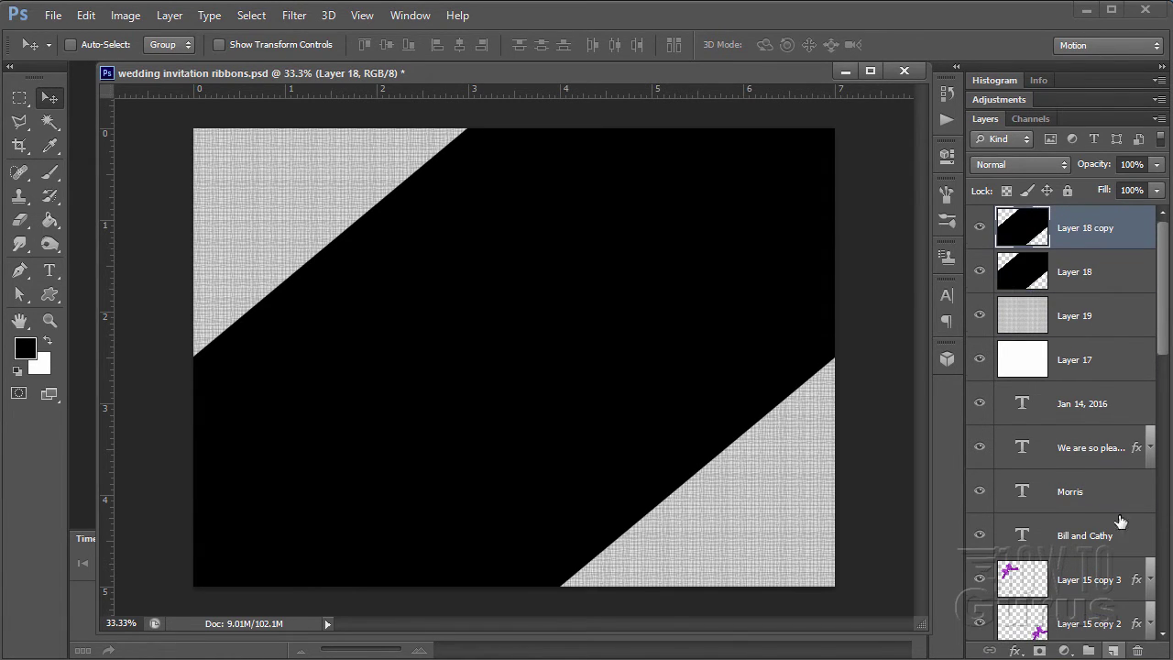
pyautogui.click(980, 272)
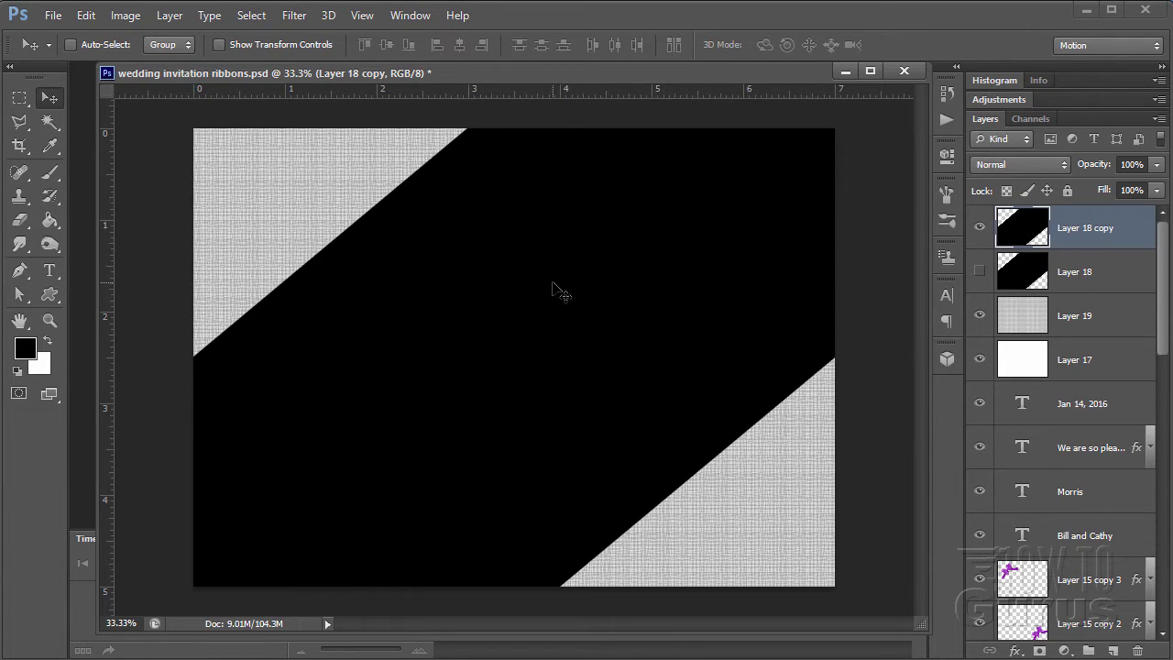
pyautogui.click(51, 222)
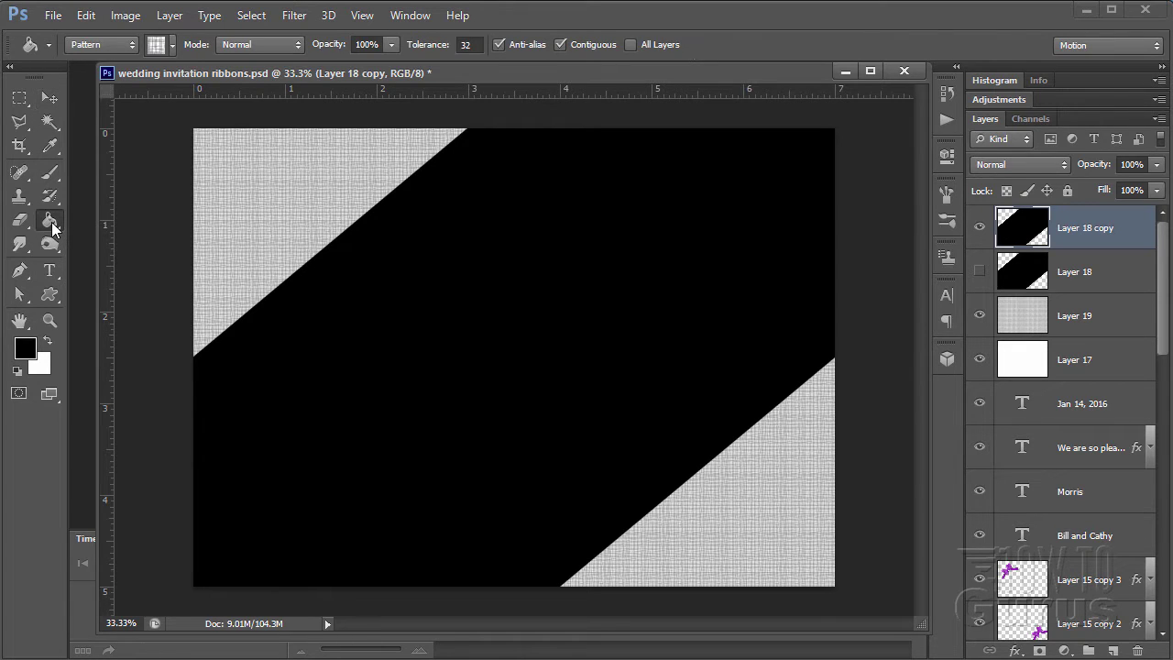
# - Append the Color Paper patterns and fill the band with Green with Fibers
pyautogui.click(172, 44)
pyautogui.click(413, 78)
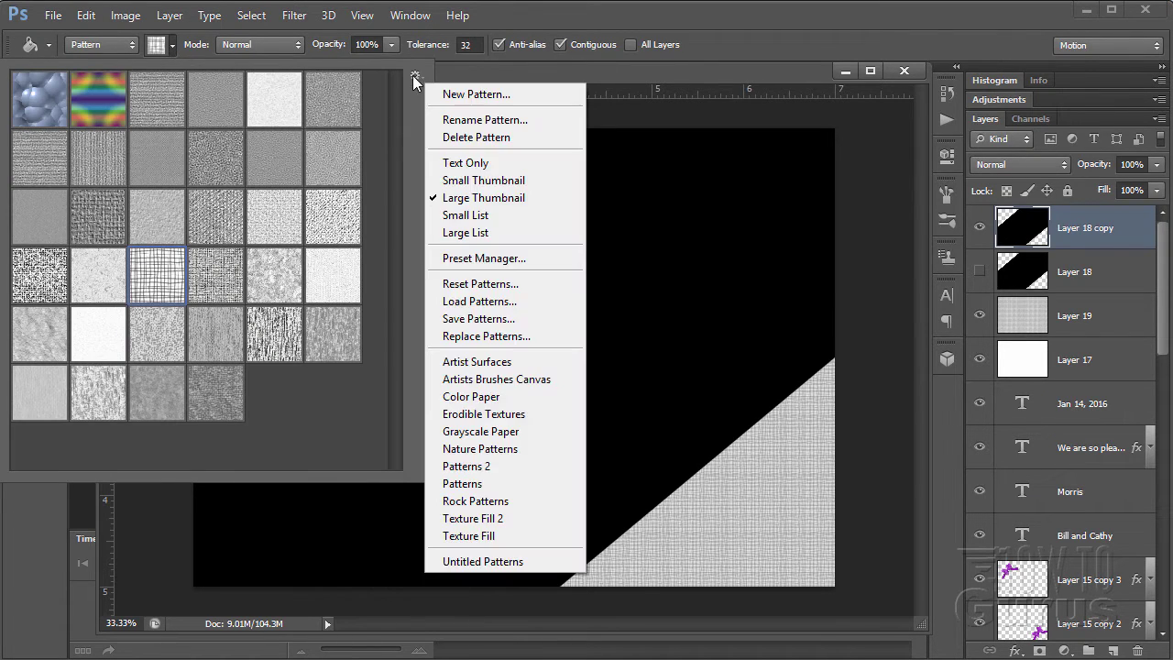
pyautogui.click(463, 397)
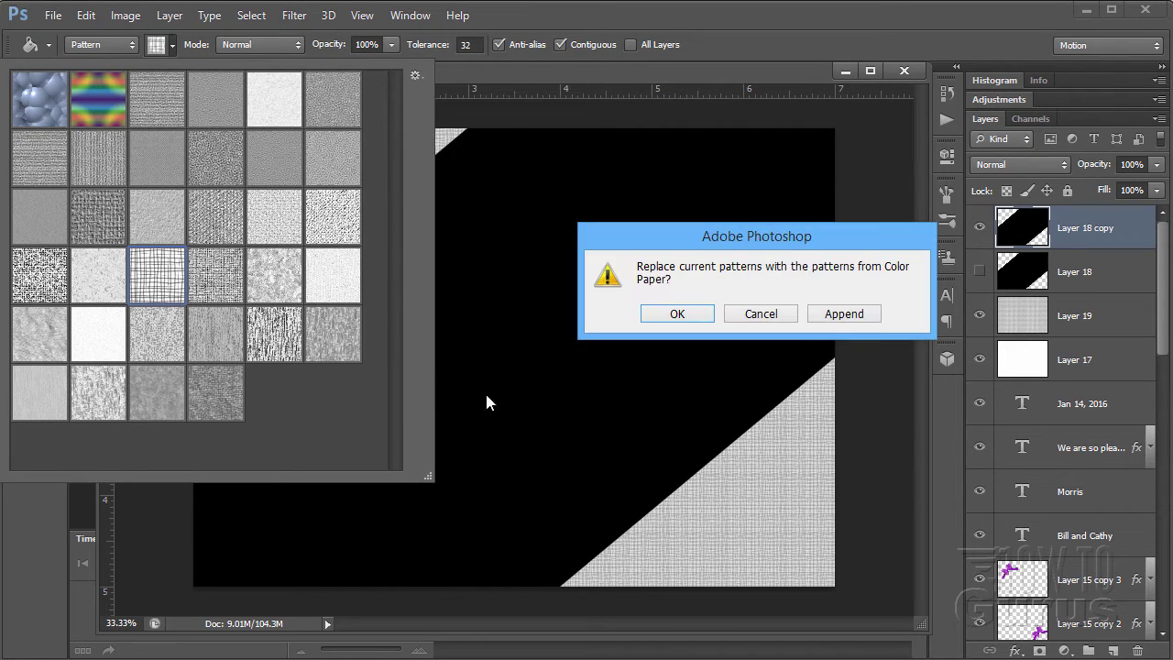
pyautogui.click(833, 319)
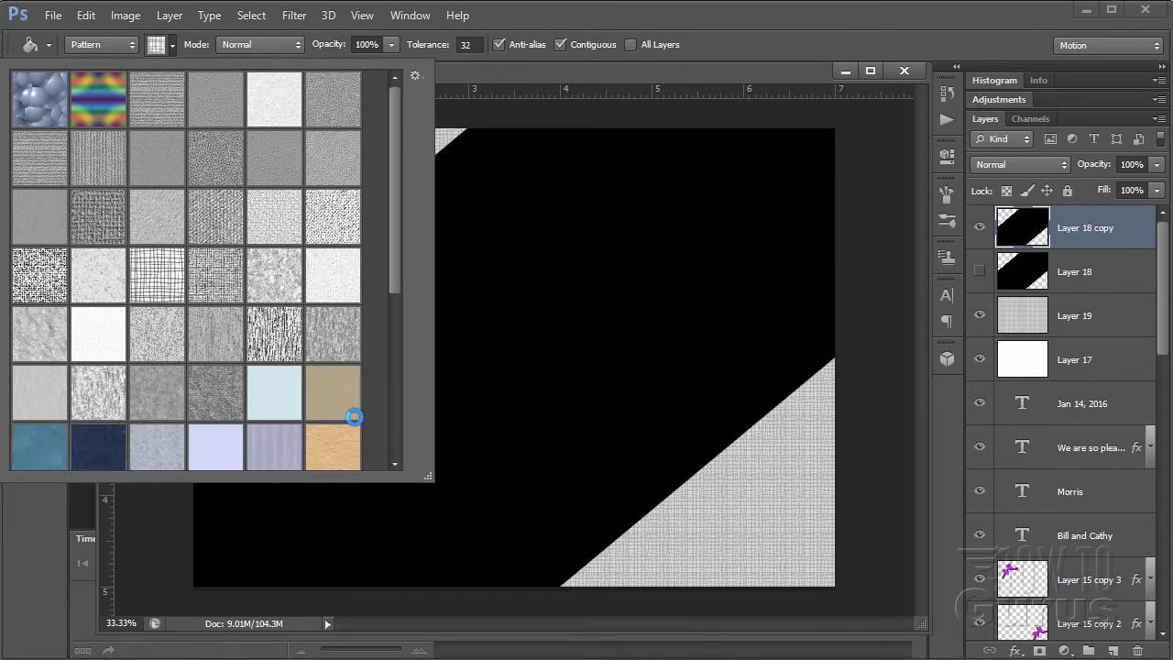
pyautogui.moveTo(398, 264); pyautogui.dragTo(397, 356)
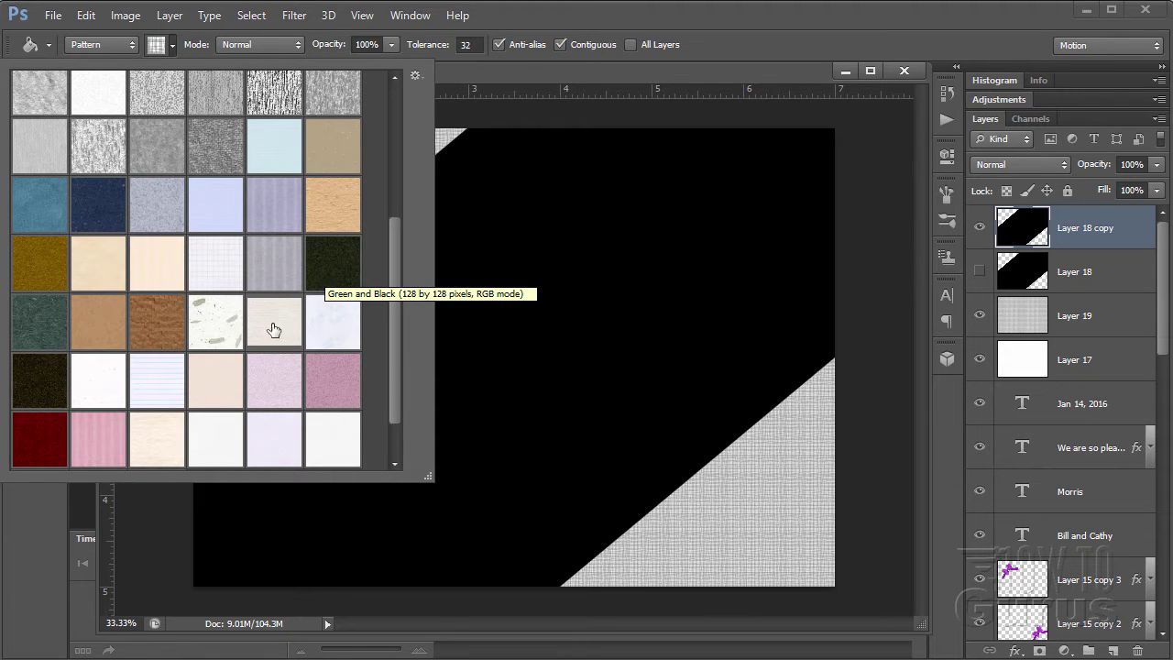
pyautogui.click(37, 334)
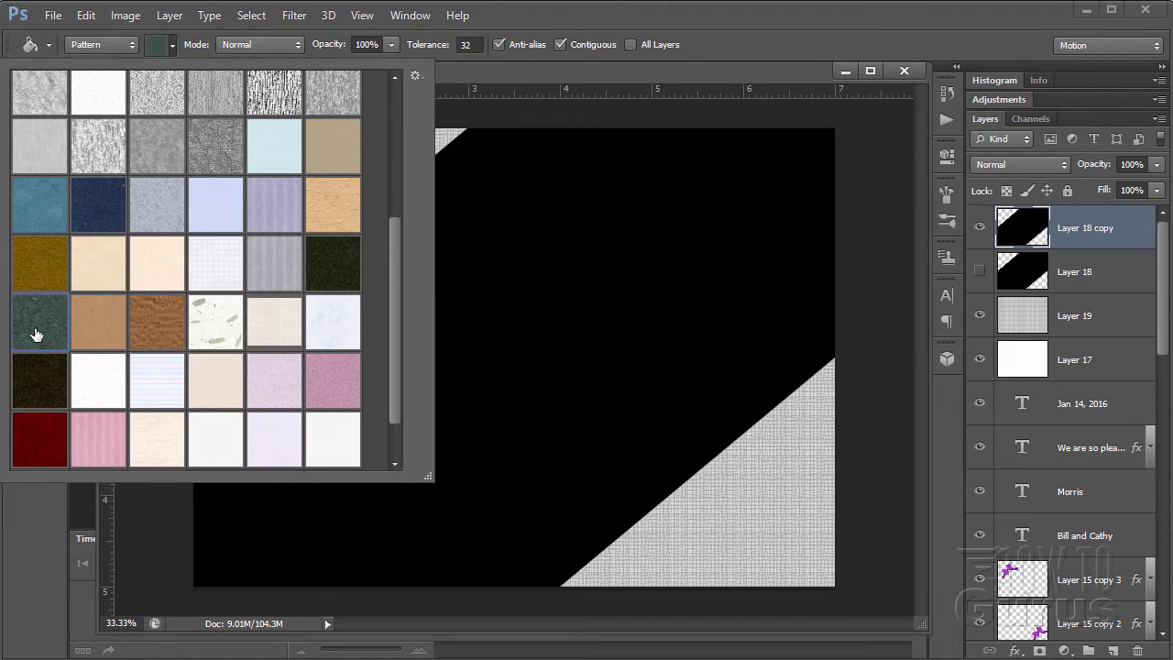
pyautogui.doubleClick(36, 334)
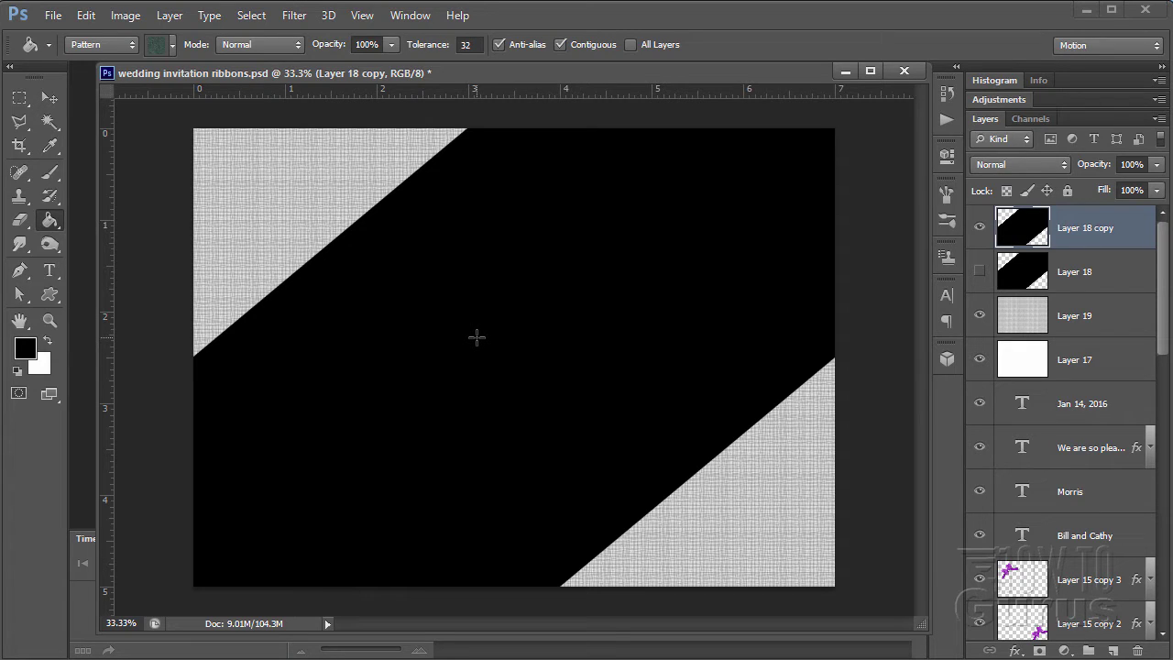
pyautogui.click(476, 338)
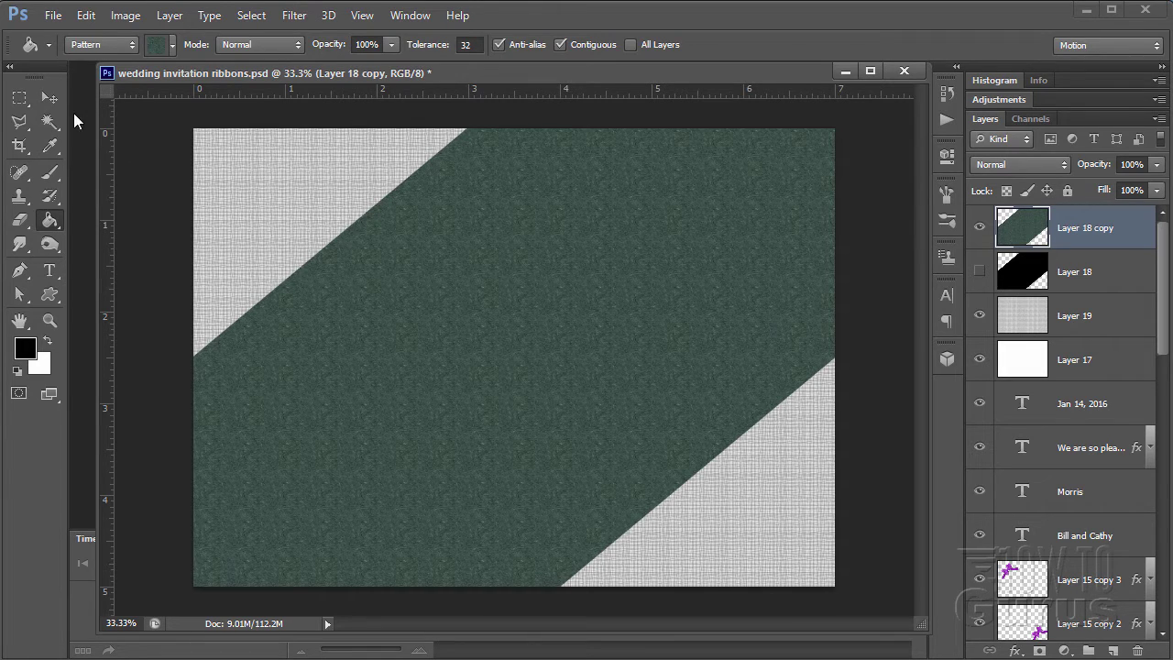
pyautogui.click(58, 98)
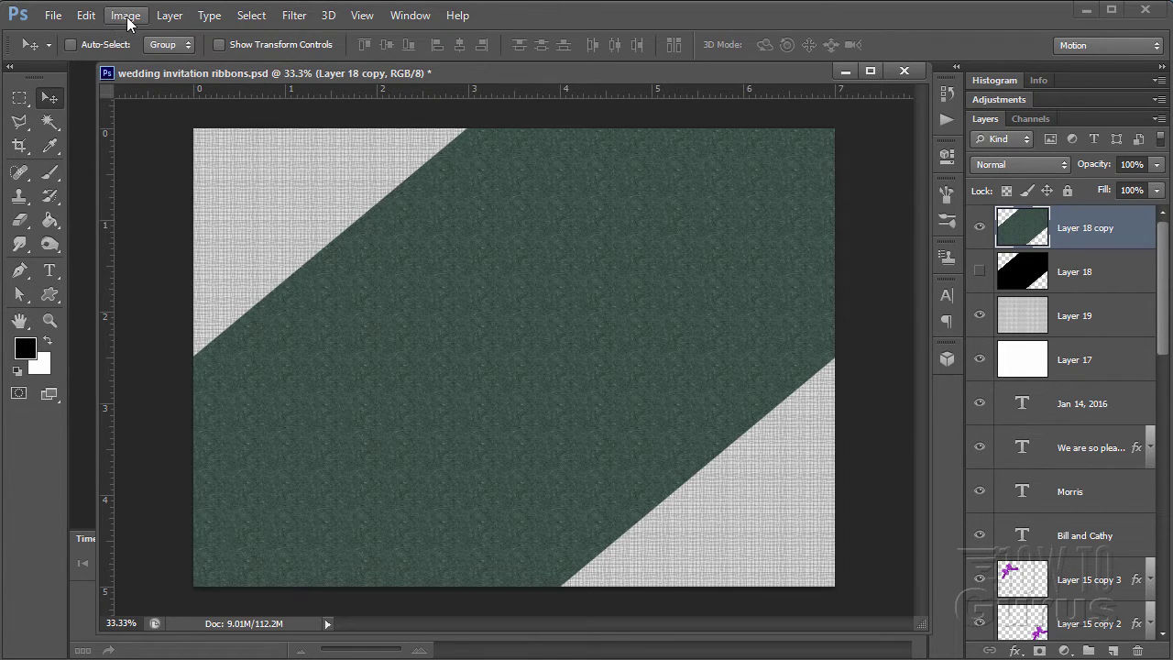
# - Apply Hue/Saturation with Hue 44 and Lightness -43 to the band on Layer 18 copy
pyautogui.click(128, 20)
pyautogui.moveTo(168, 64)
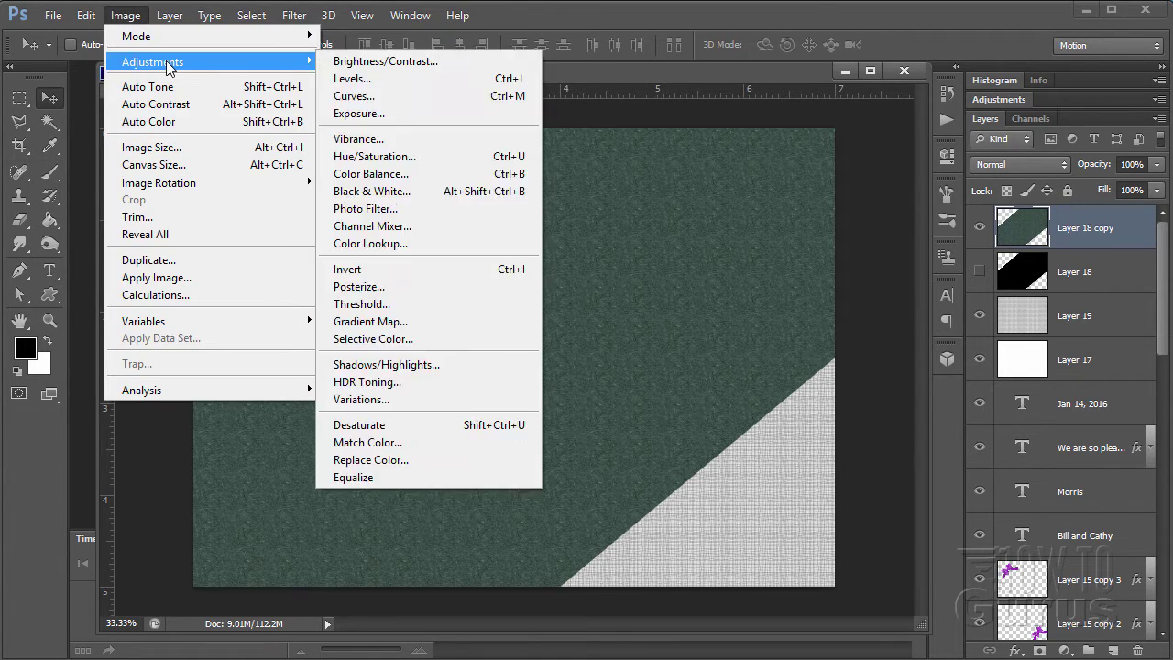
pyautogui.click(403, 157)
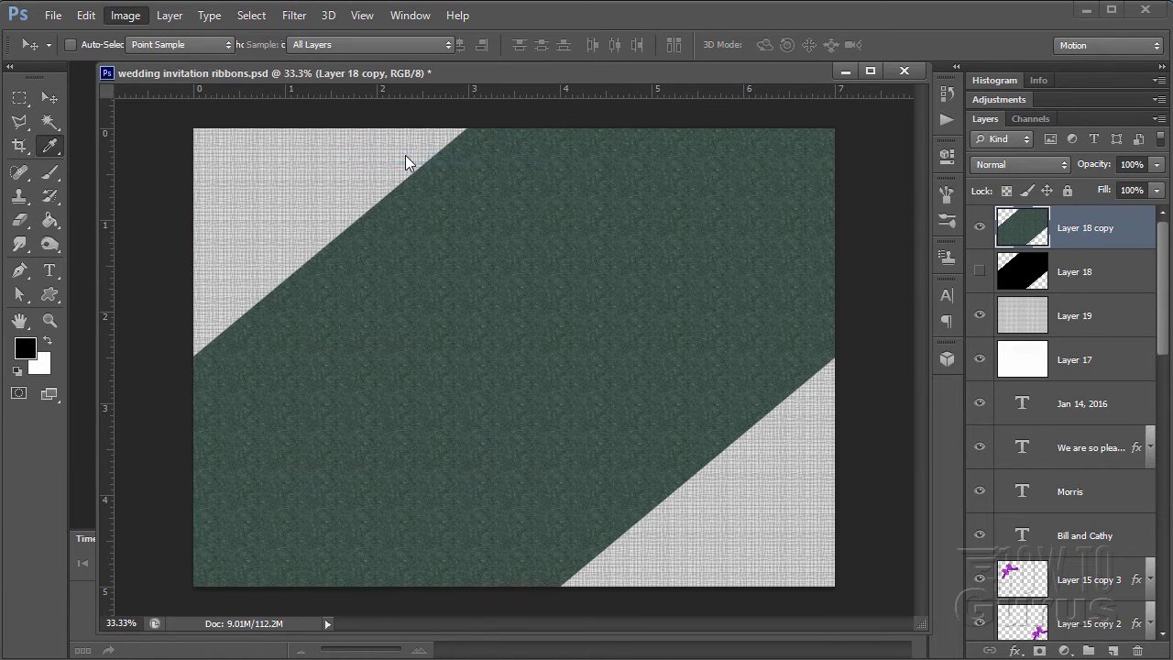
pyautogui.moveTo(825, 354); pyautogui.dragTo(640, 303)
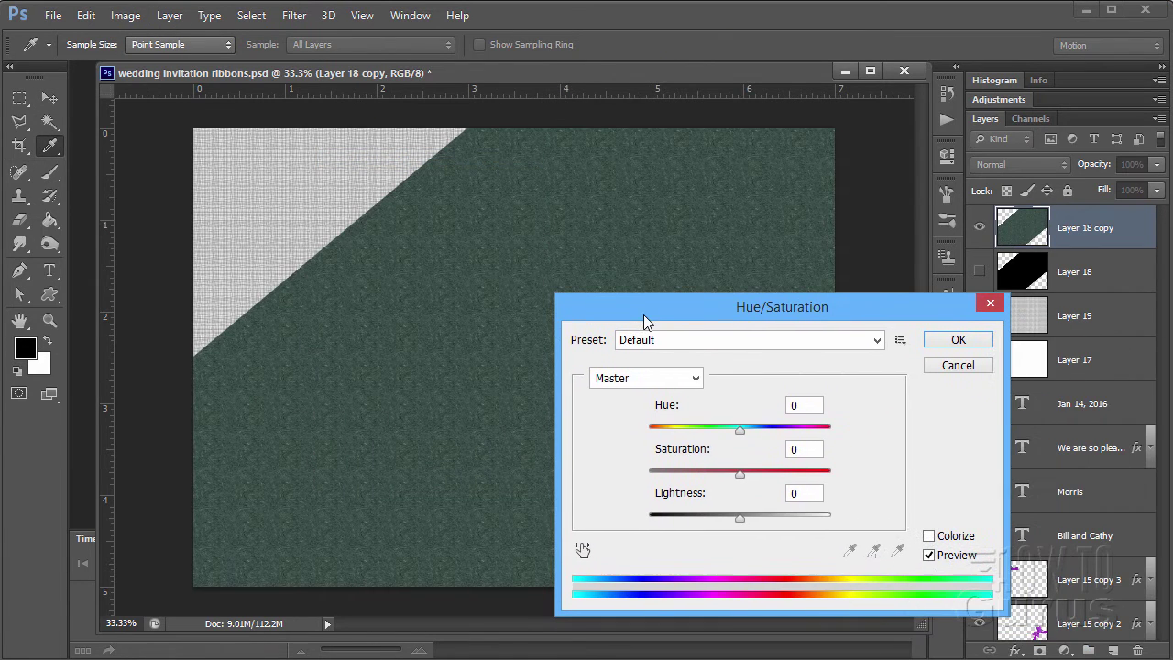
pyautogui.click(805, 405)
pyautogui.write('44')
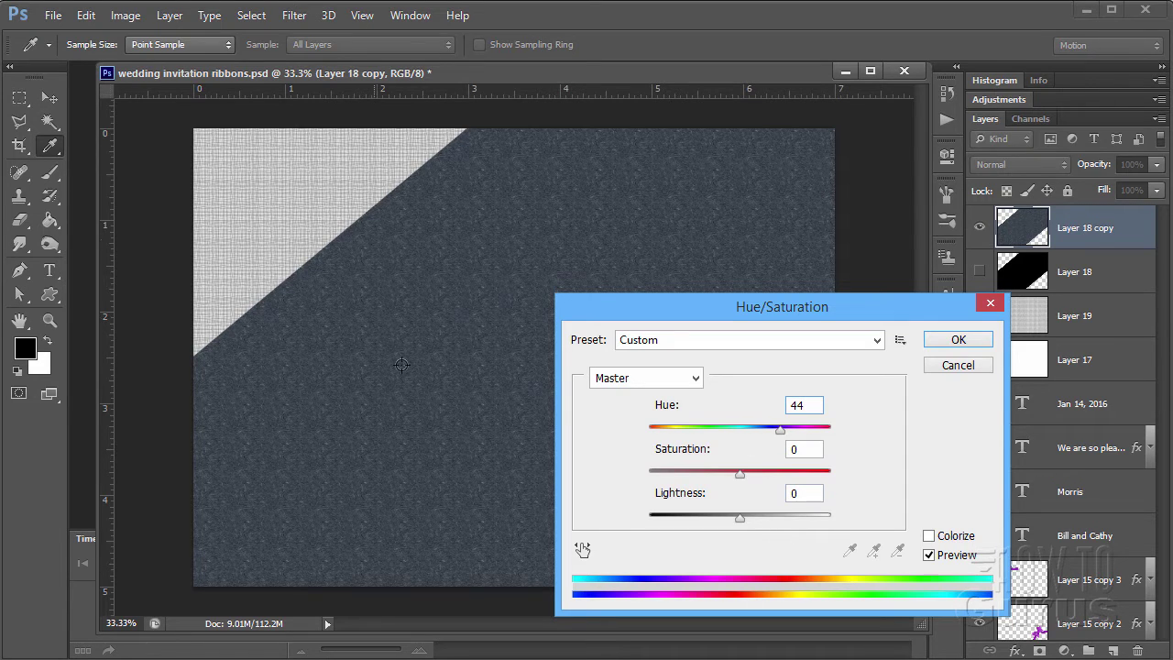
pyautogui.click(802, 496)
pyautogui.write('-43')
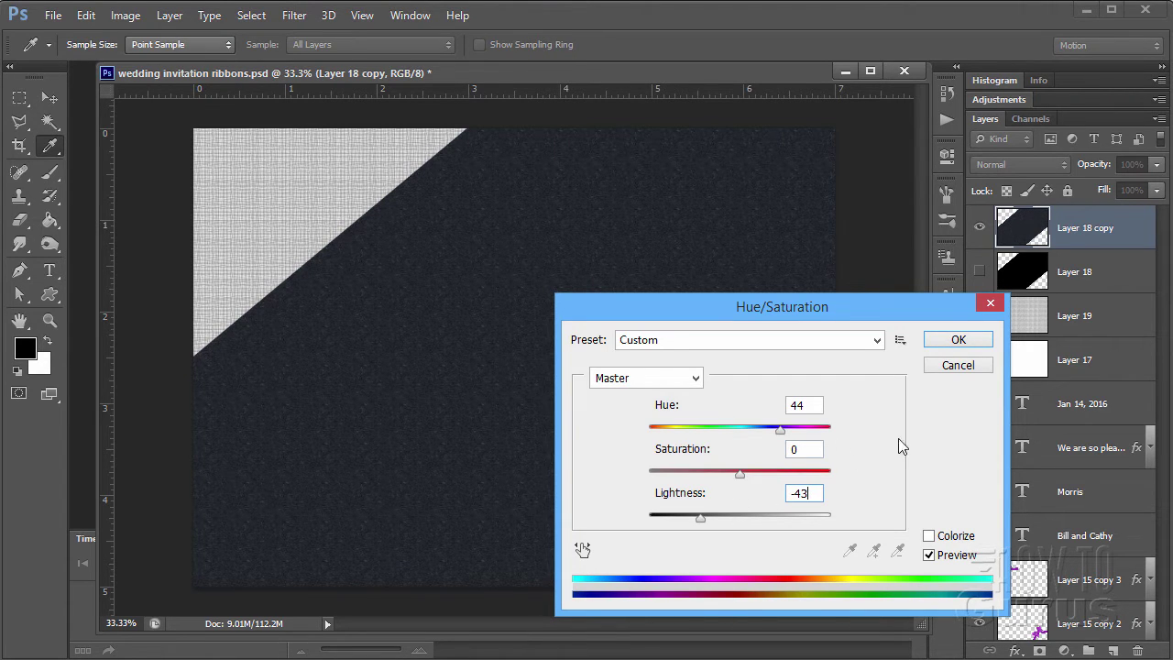
pyautogui.click(935, 338)
pyautogui.press('v')
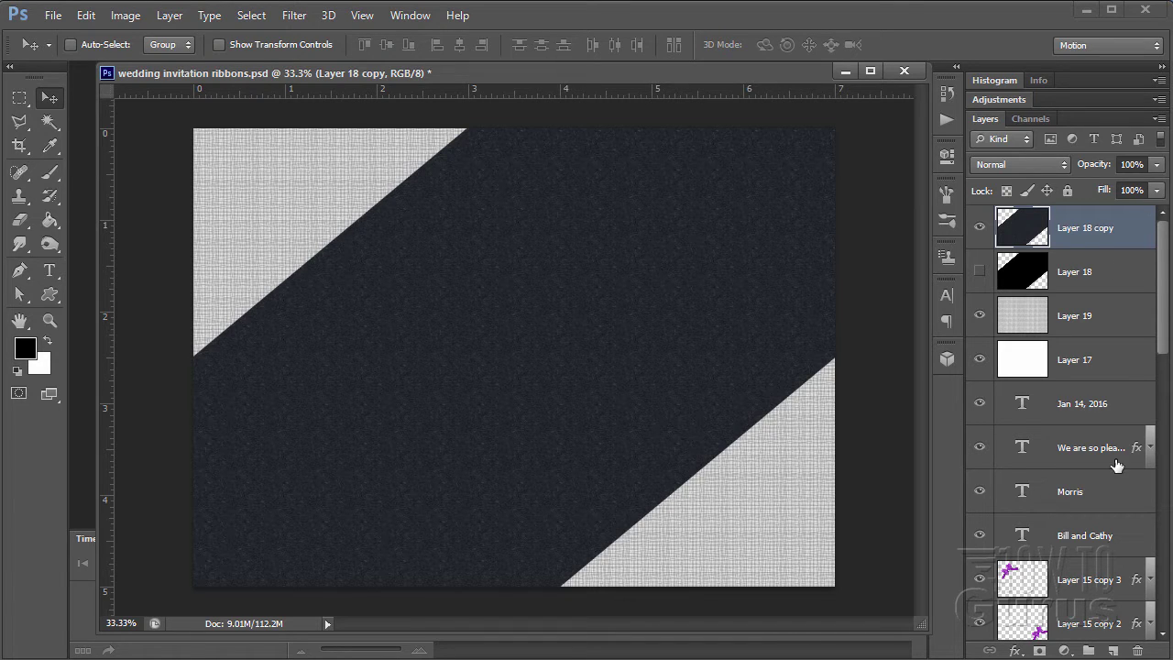
# - Add empty Layer 20 on top, set the foreground colour to purple b13fd2, and take the Brush tool
pyautogui.click(1114, 651)
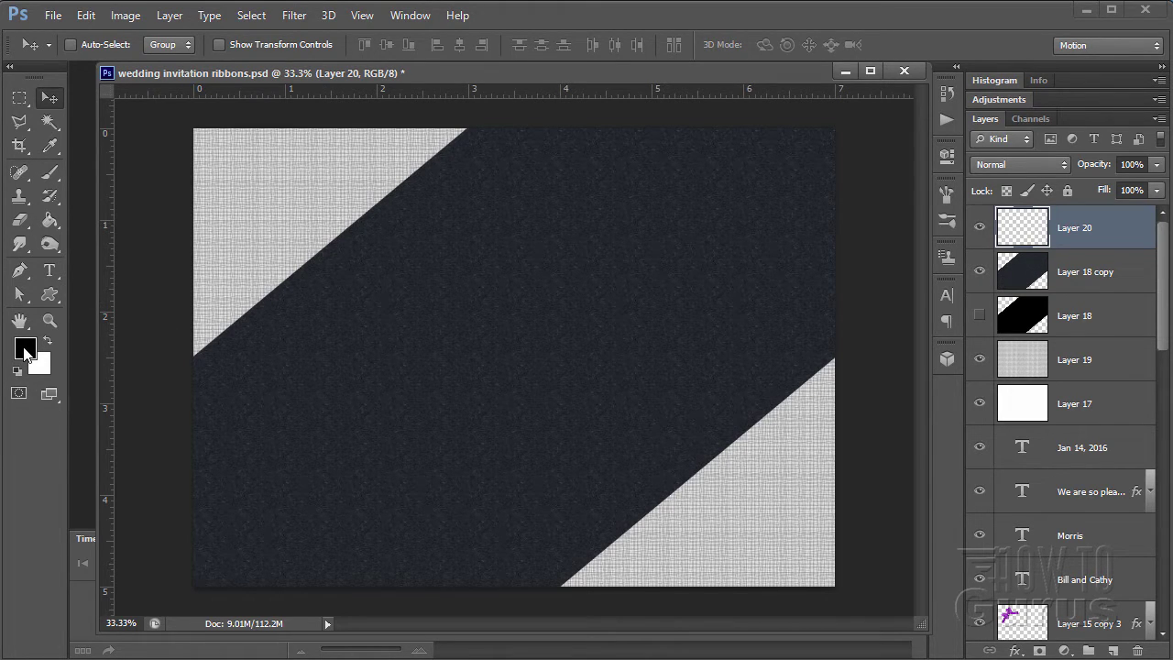
pyautogui.click(25, 353)
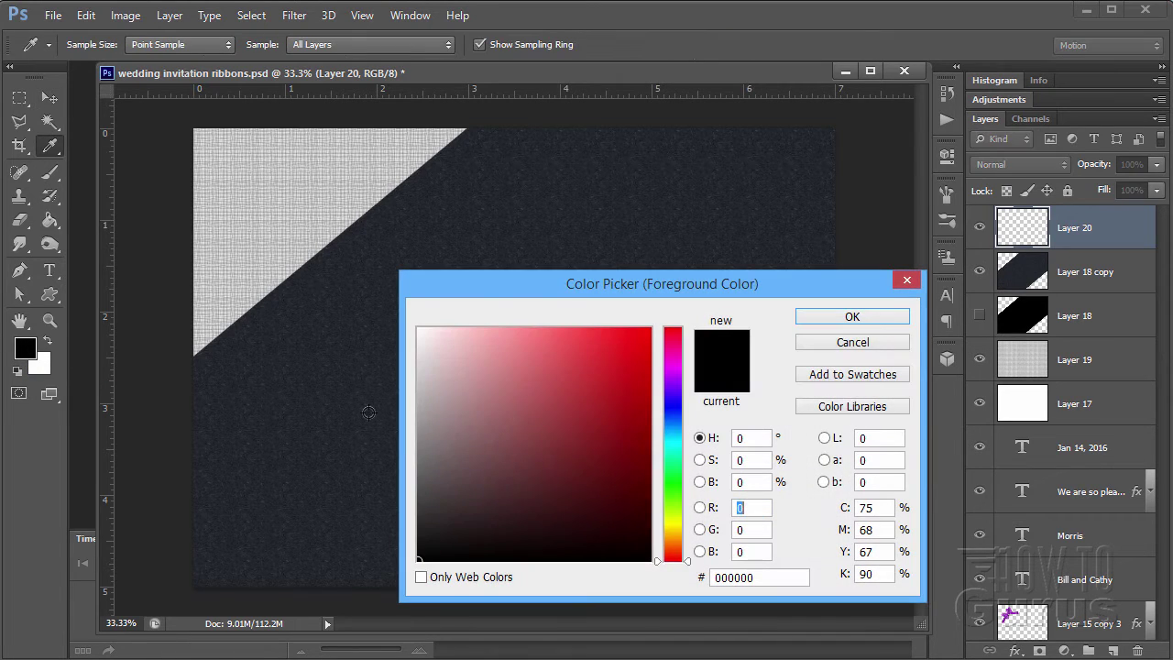
pyautogui.click(675, 368)
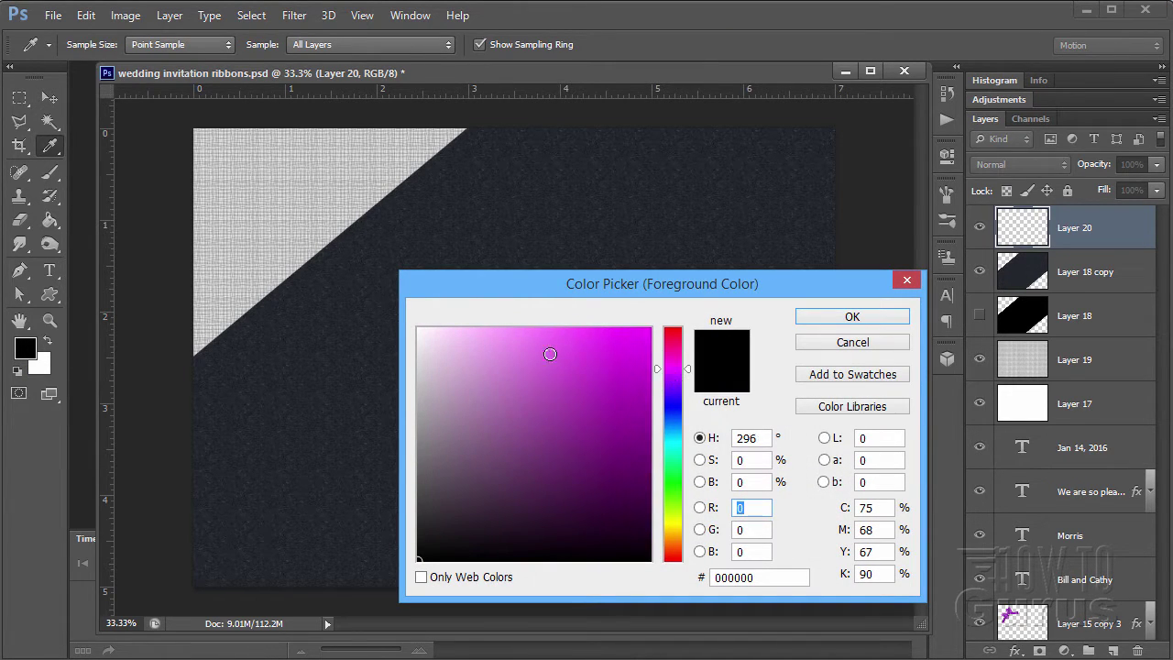
pyautogui.click(546, 351)
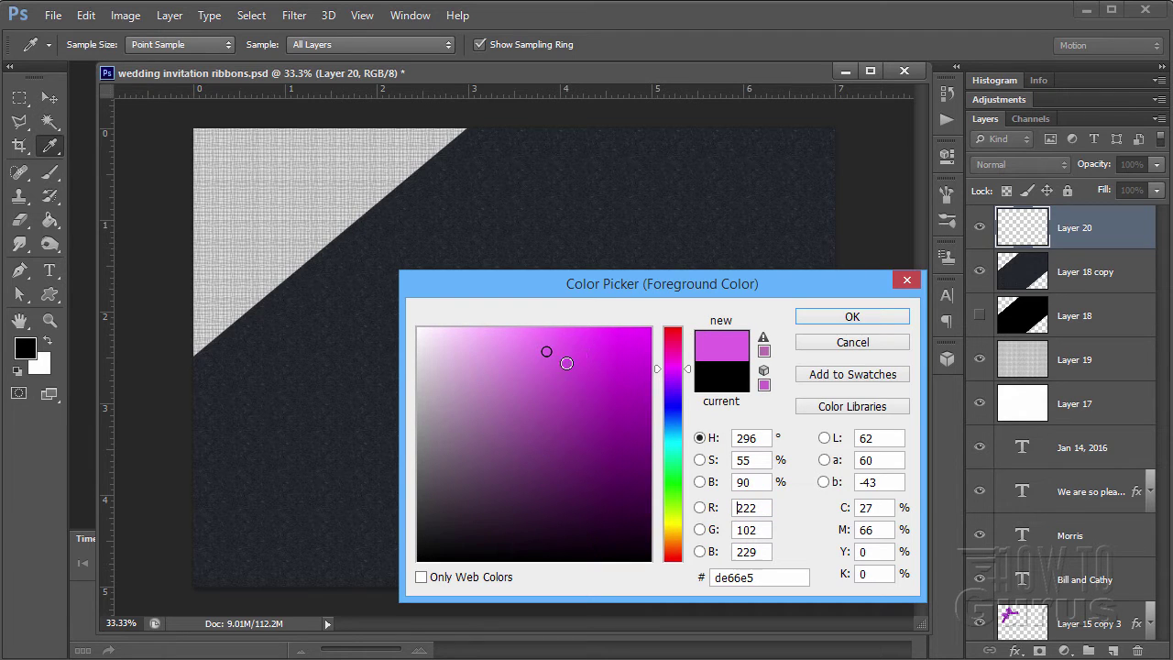
pyautogui.moveTo(546, 354)
pyautogui.mouseDown()
pyautogui.moveTo(537, 358)
pyautogui.moveTo(550, 360)
pyautogui.mouseUp()
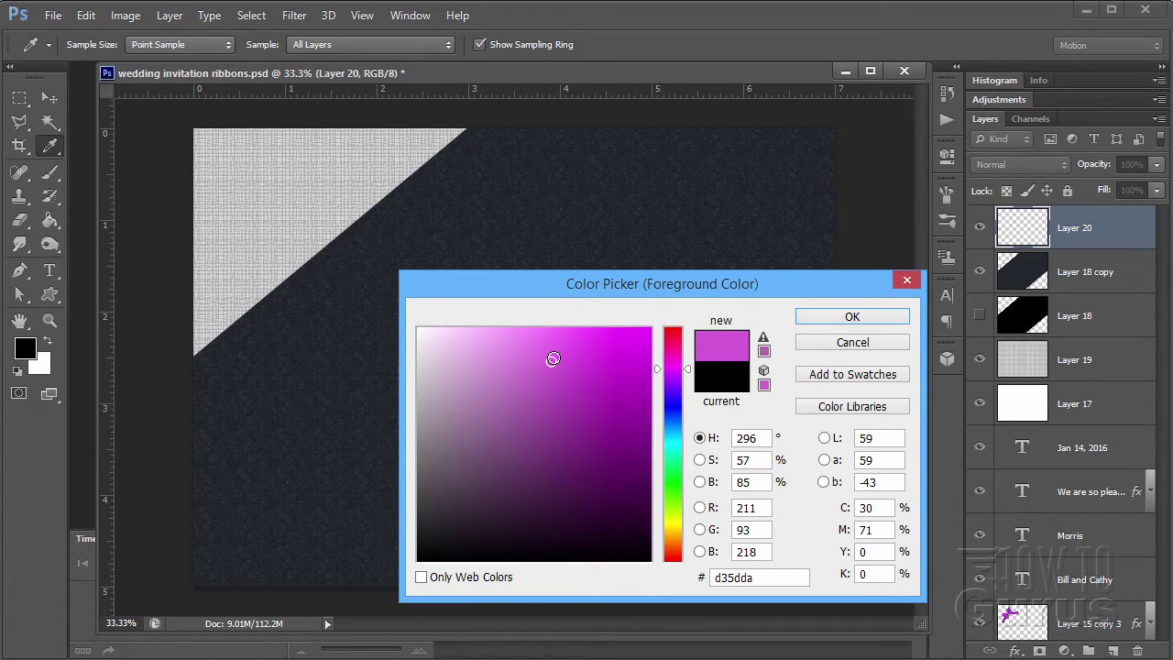
pyautogui.moveTo(760, 578); pyautogui.dragTo(694, 579)
pyautogui.write('b')
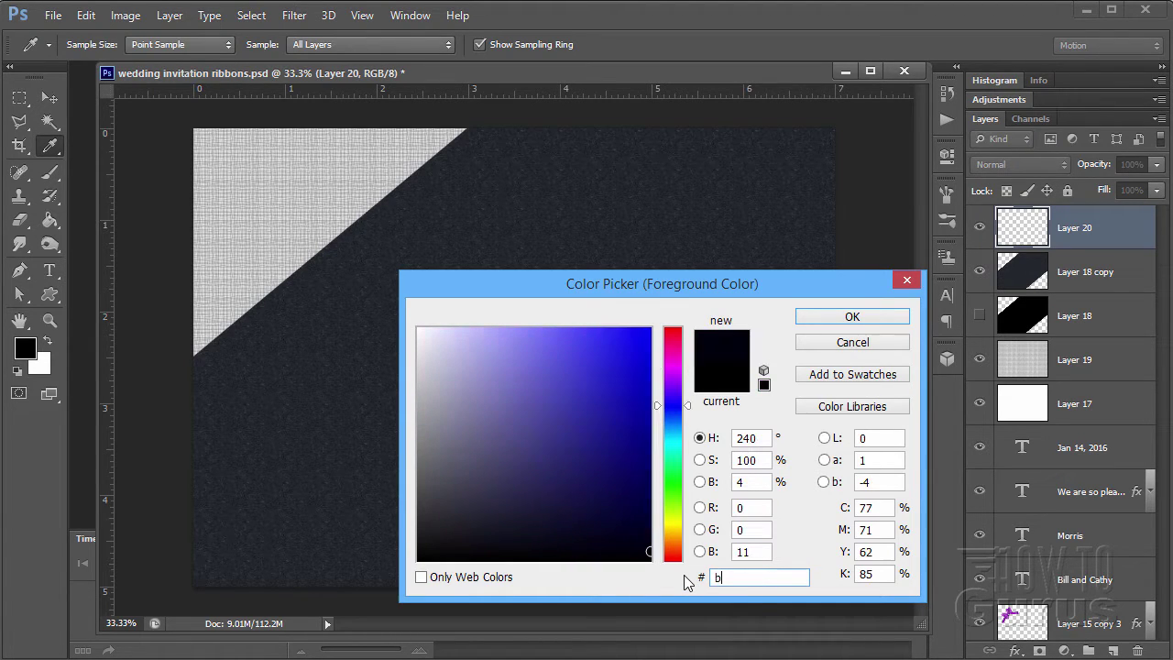
pyautogui.write('13fd2')
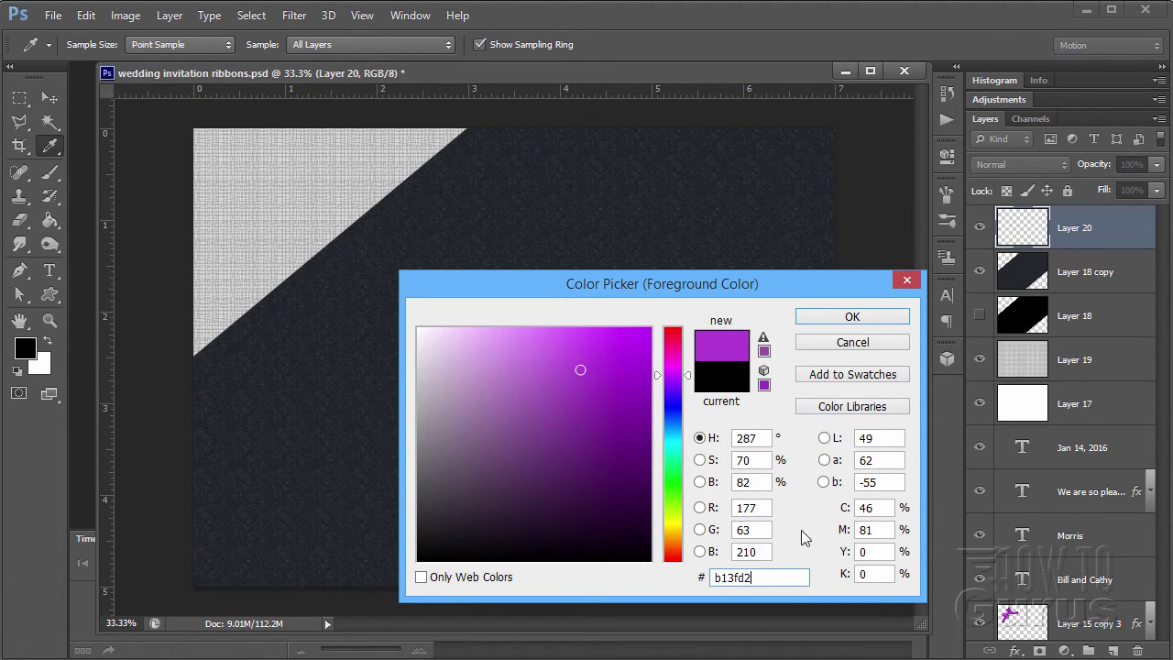
pyautogui.click(851, 318)
pyautogui.press('v')
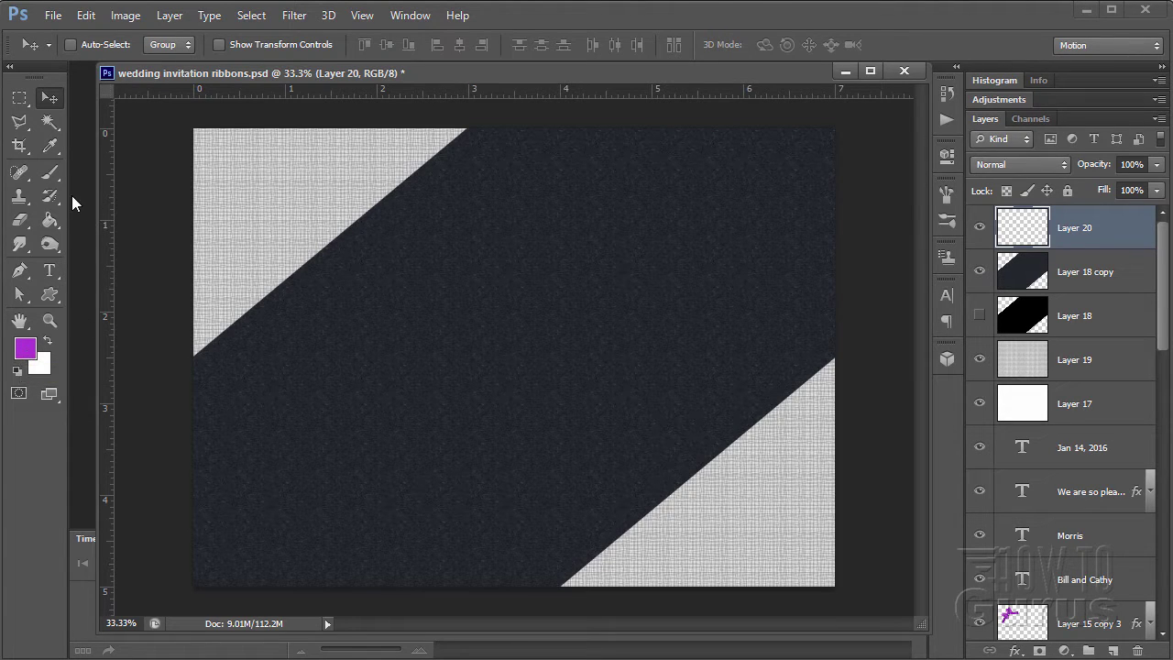
pyautogui.click(48, 174)
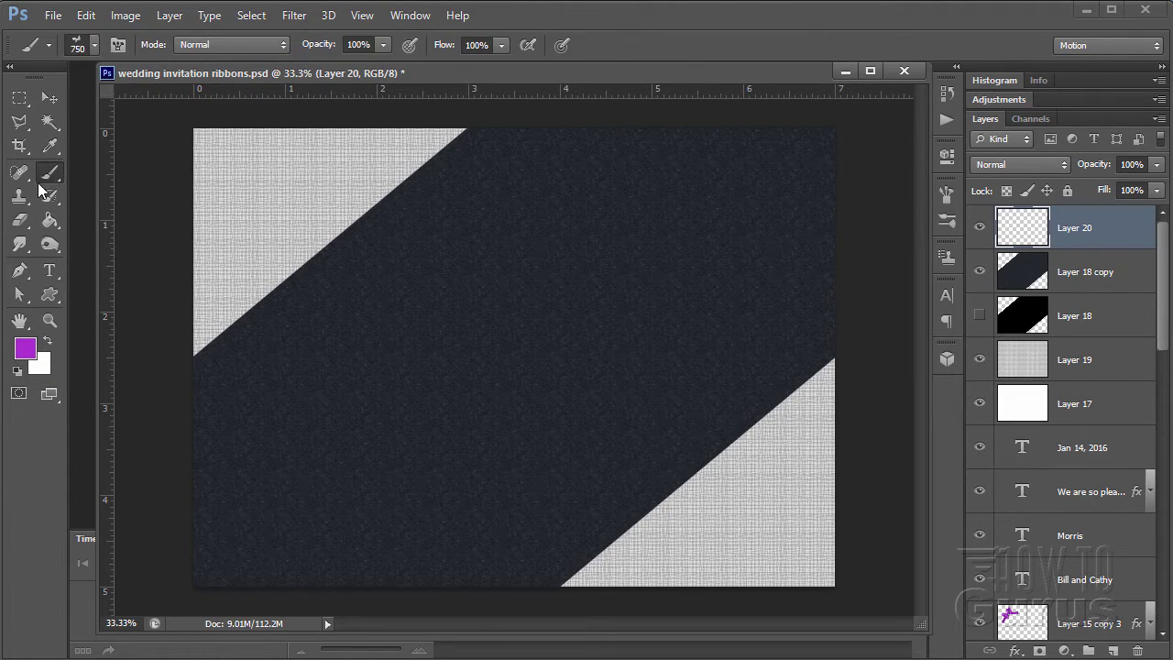
# - Choose the Crooked Bow 308 brush from the Brush Preset picker
pyautogui.click(95, 46)
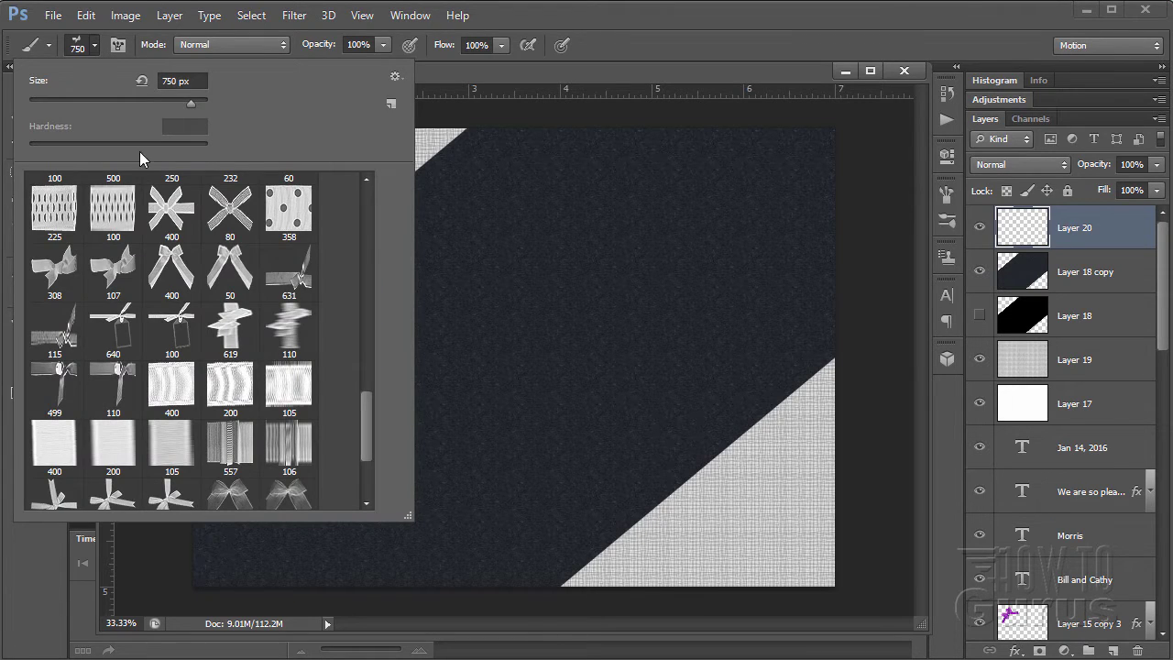
pyautogui.click(368, 181)
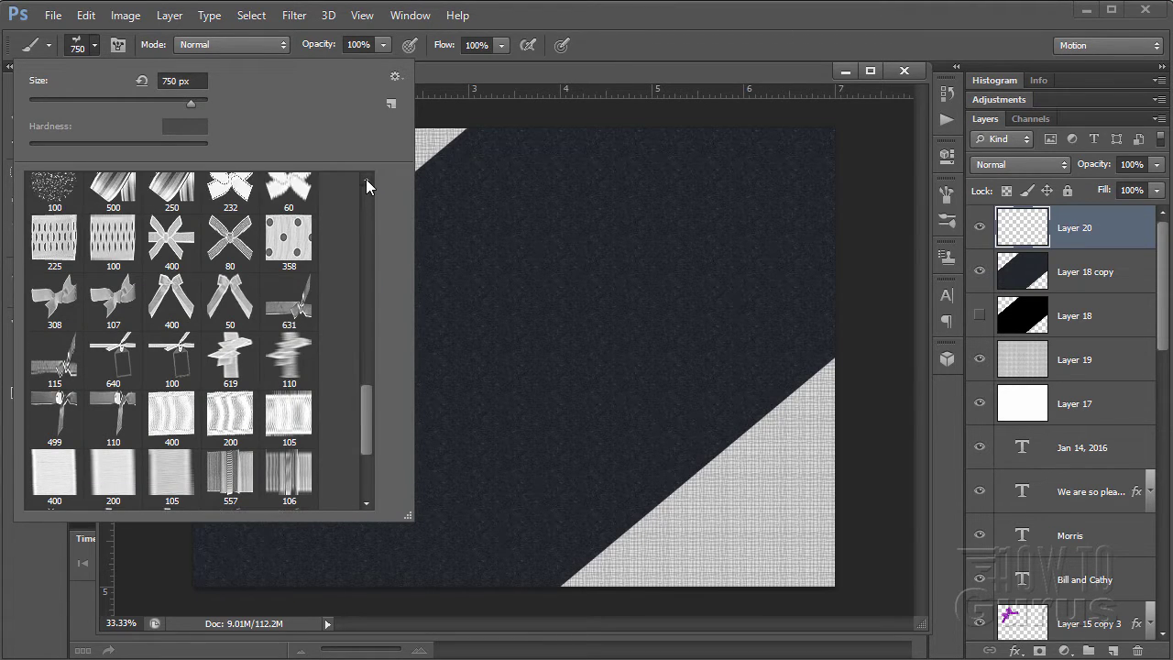
pyautogui.click(366, 178)
pyautogui.click(366, 179)
pyautogui.click(366, 178)
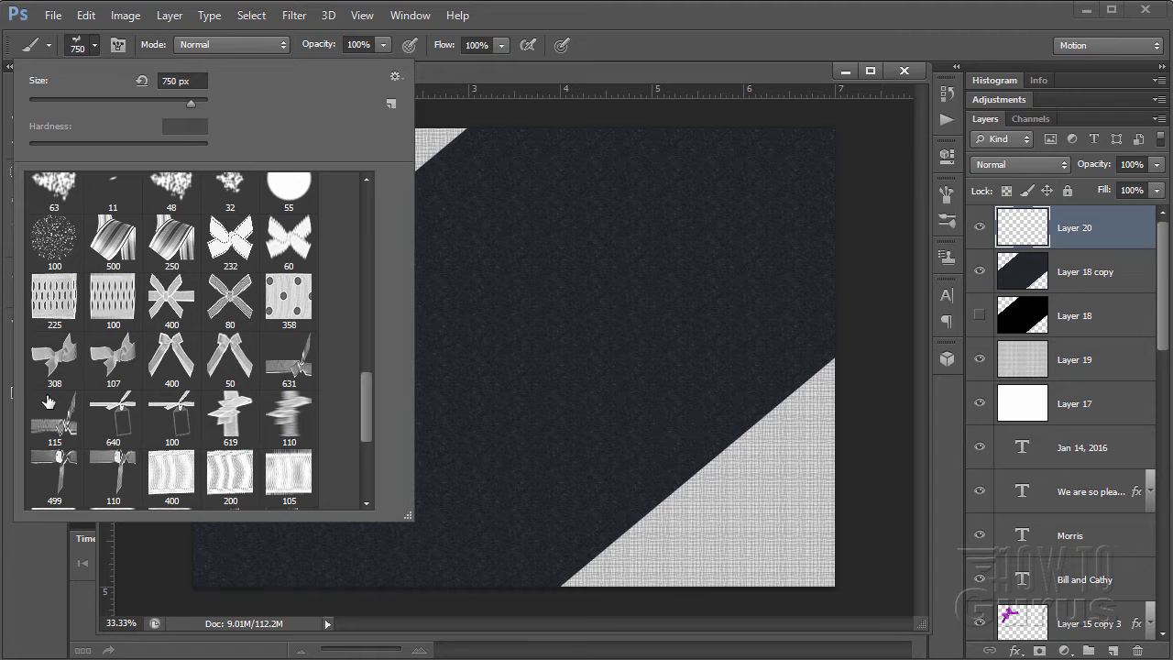
pyautogui.click(366, 503)
pyautogui.click(366, 503)
pyautogui.click(366, 503)
pyautogui.click(366, 504)
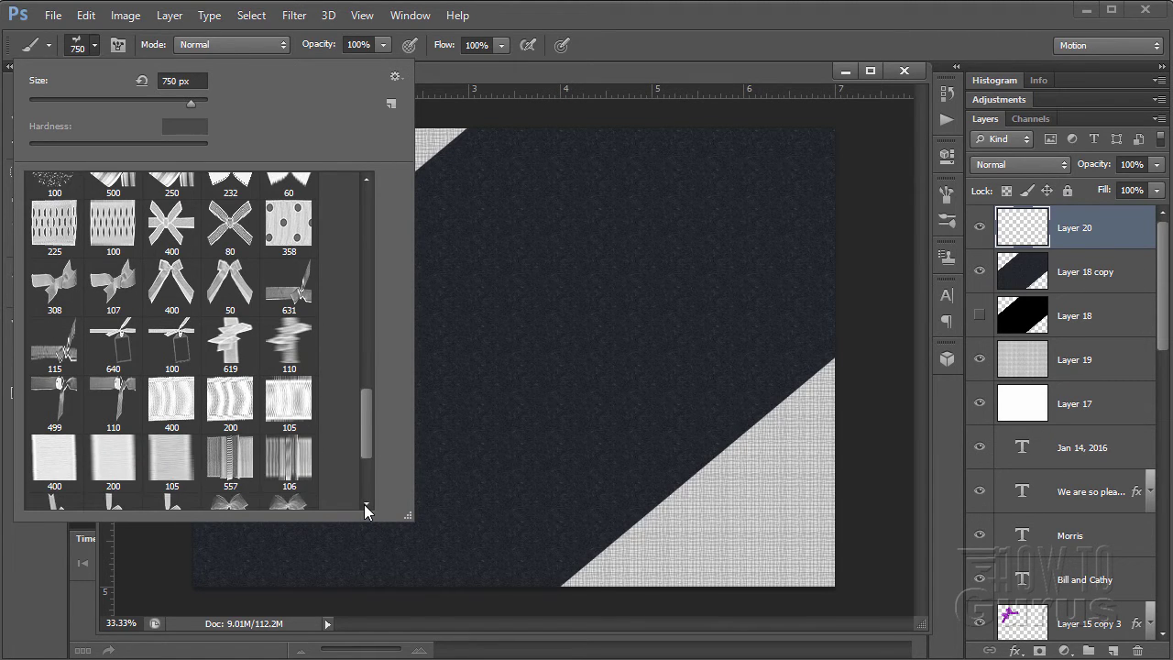
pyautogui.click(366, 504)
pyautogui.click(366, 503)
pyautogui.click(366, 503)
pyautogui.click(366, 503)
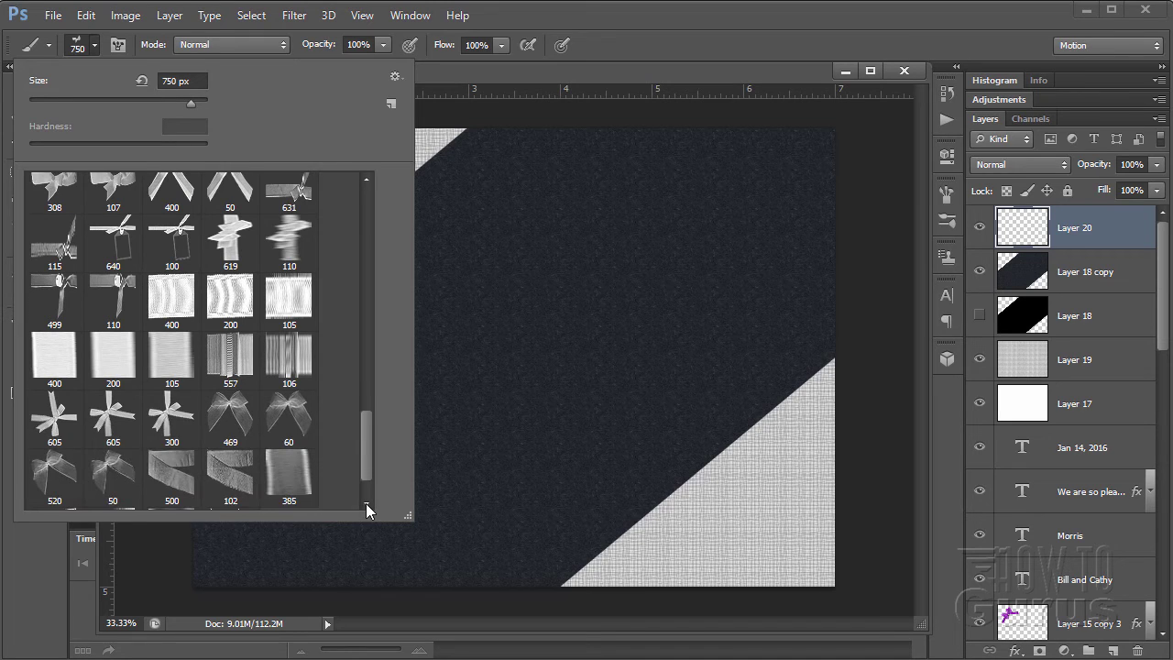
pyautogui.click(366, 503)
pyautogui.click(366, 503)
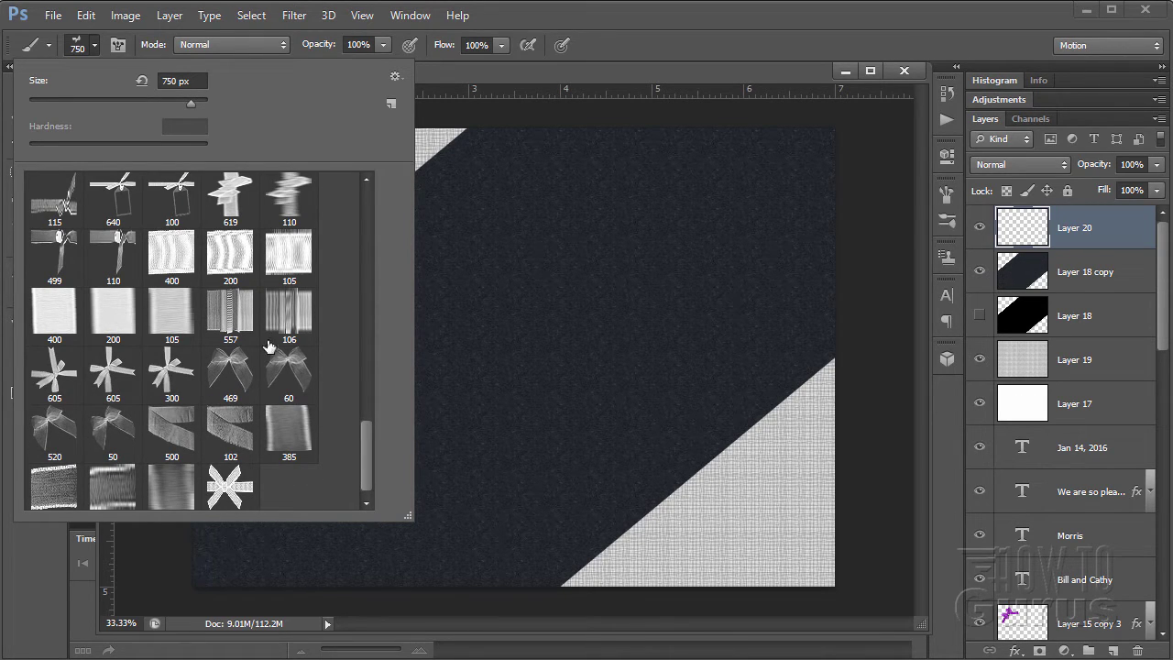
pyautogui.moveTo(365, 442); pyautogui.dragTo(359, 394)
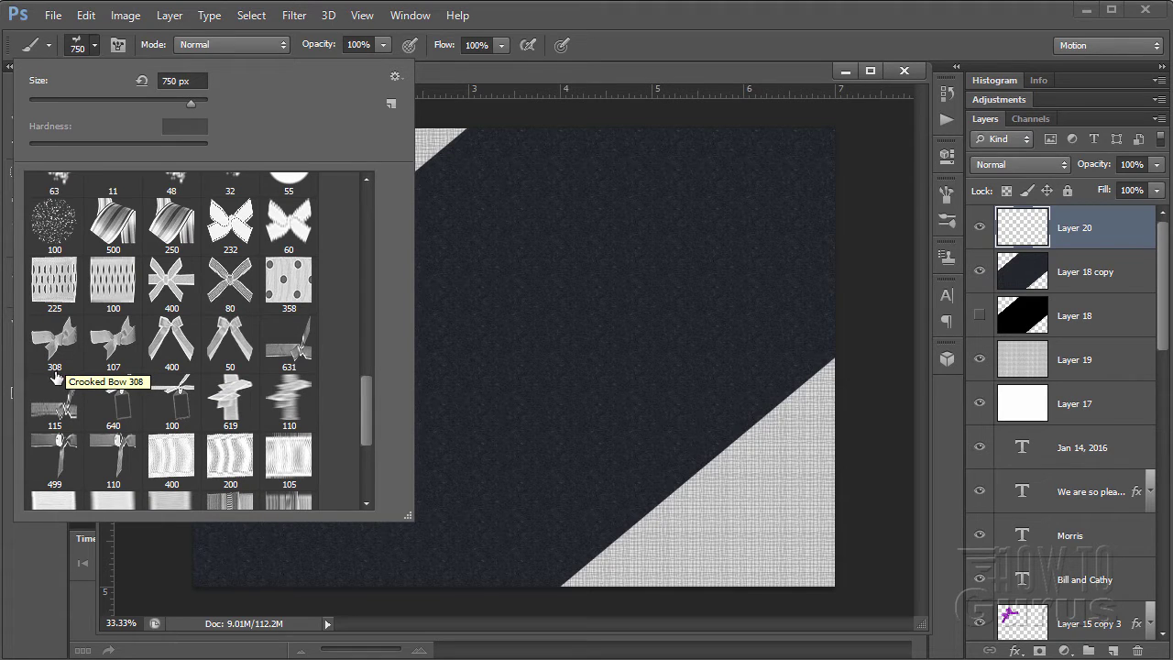
pyautogui.click(53, 341)
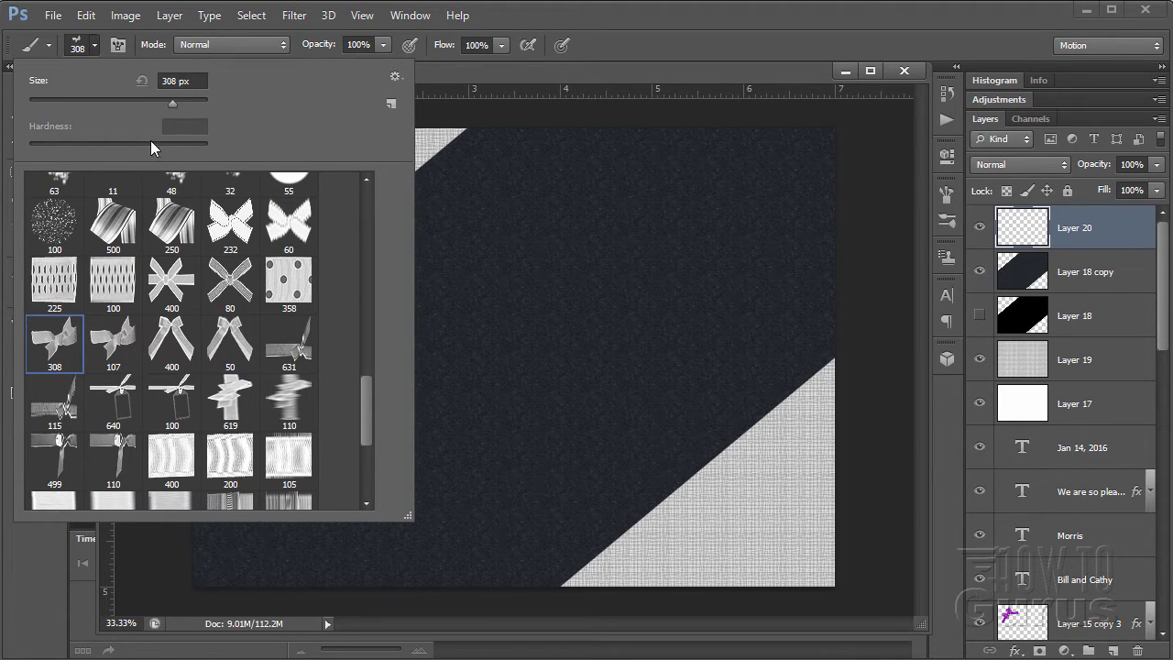
# - Set the brush size to 750 px and close the preset picker
pyautogui.moveTo(193, 83); pyautogui.dragTo(146, 86)
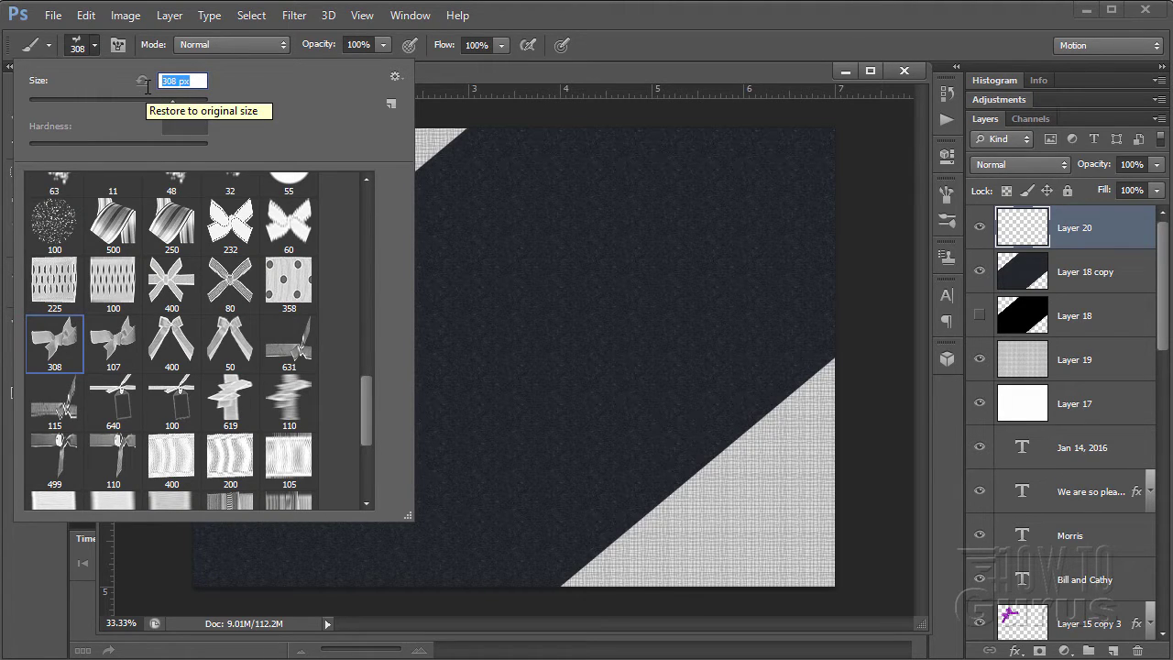
pyautogui.write('750')
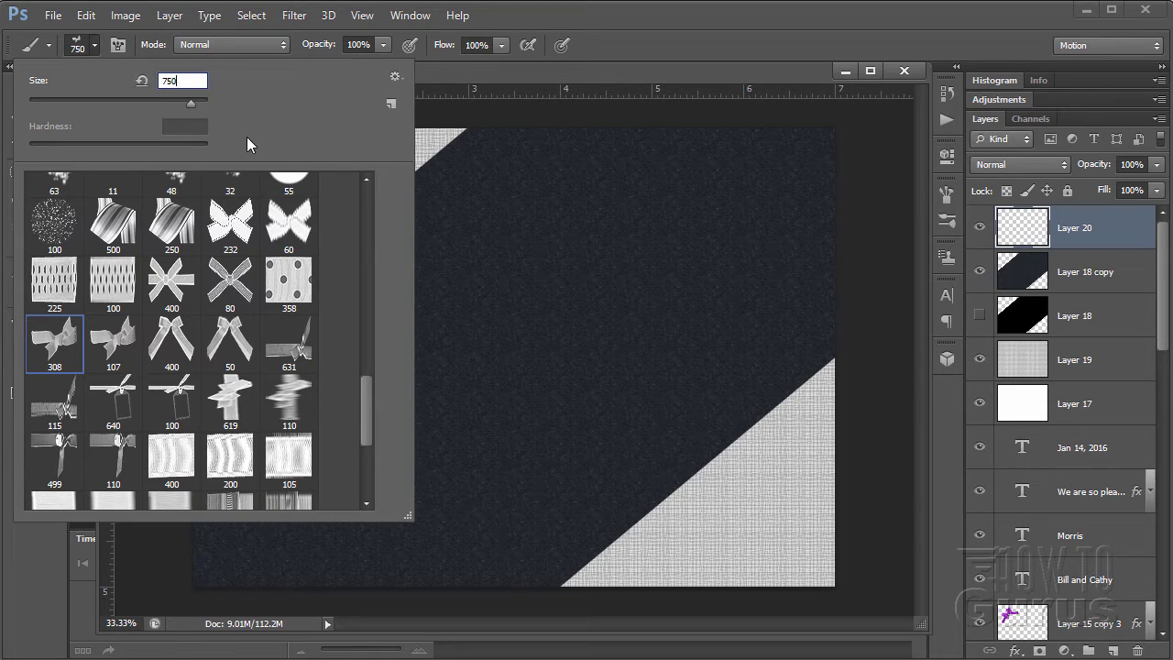
pyautogui.click(95, 45)
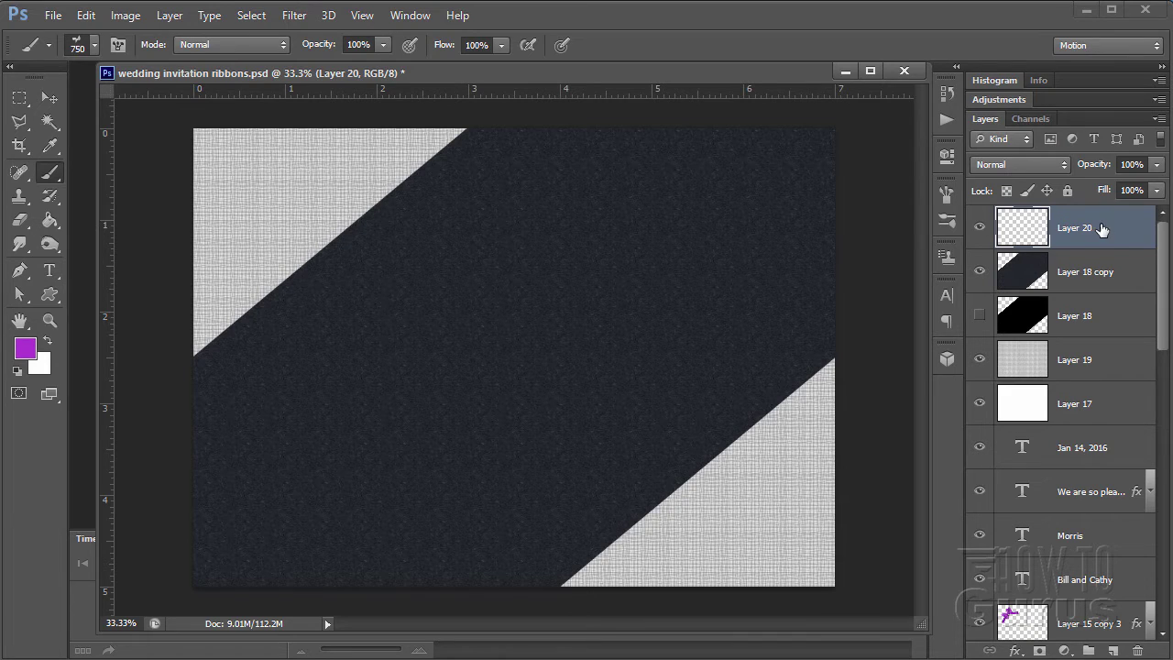
# - Fill Layer 20 with white using the Paint Bucket set to Foreground
pyautogui.click(48, 343)
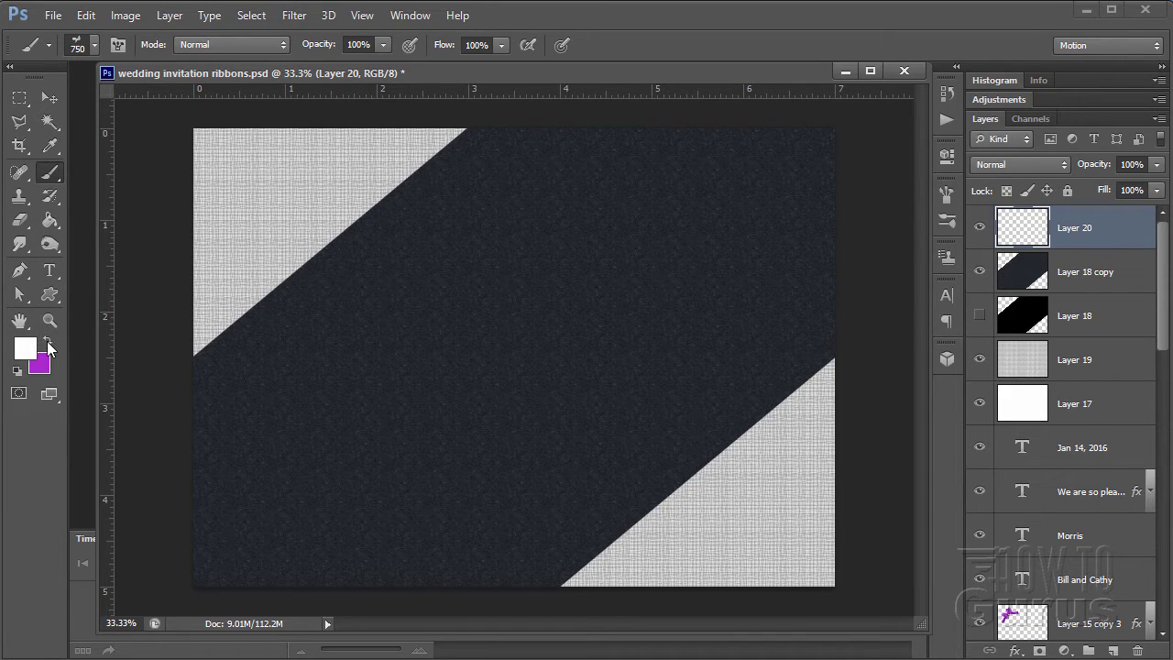
pyautogui.click(52, 223)
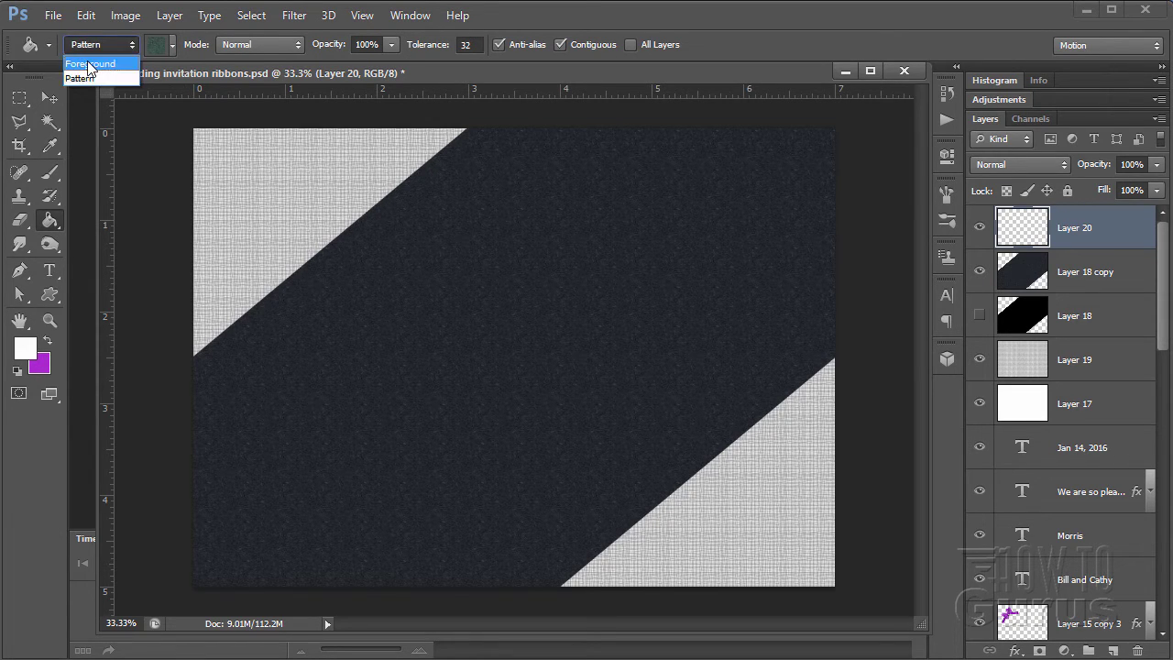
pyautogui.click(94, 63)
pyautogui.click(491, 348)
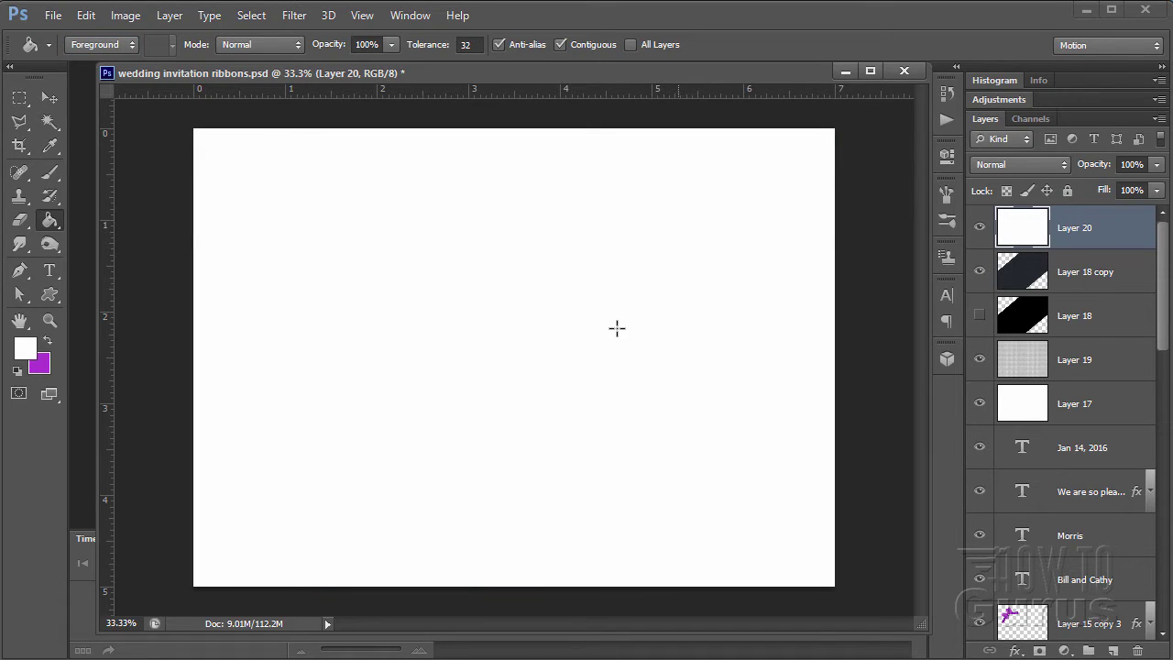
# - Return to purple and stamp one Crooked Bow ribbon bow onto the canvas
pyautogui.click(49, 339)
pyautogui.click(50, 173)
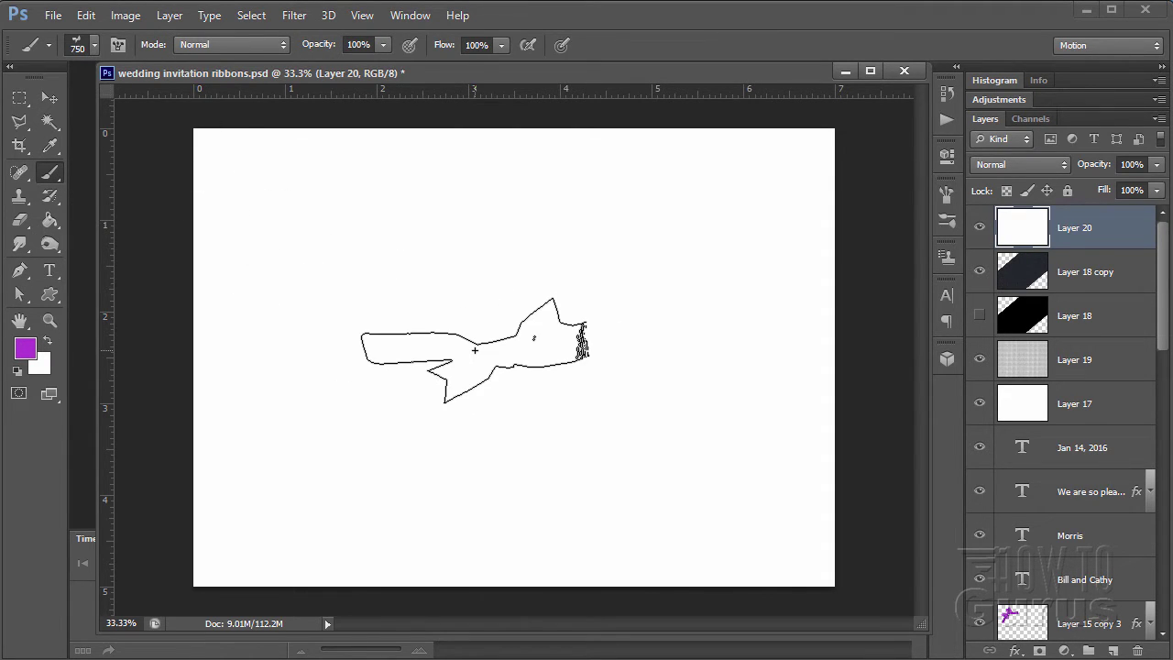
pyautogui.click(475, 349)
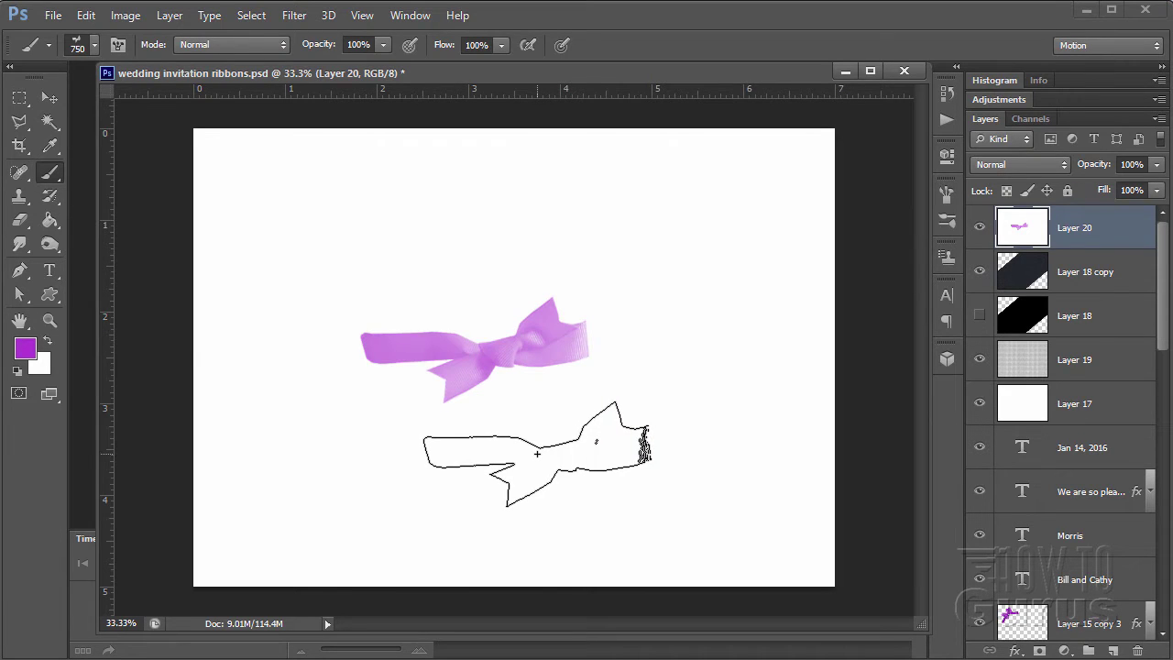
pyautogui.click(49, 97)
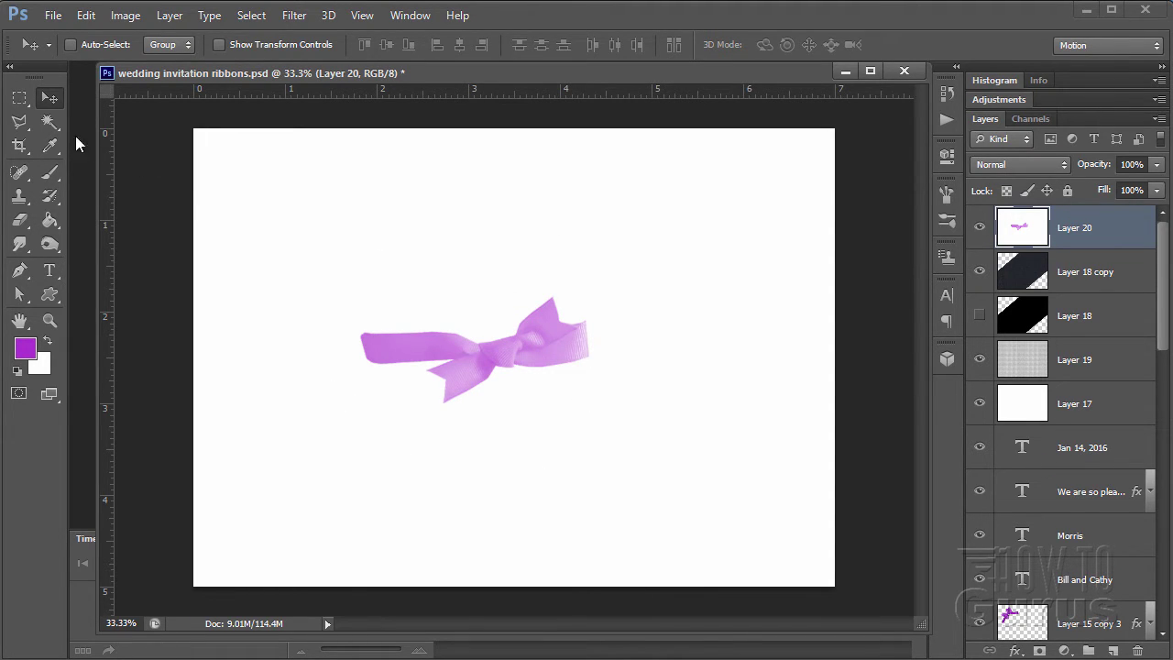
pyautogui.click(50, 123)
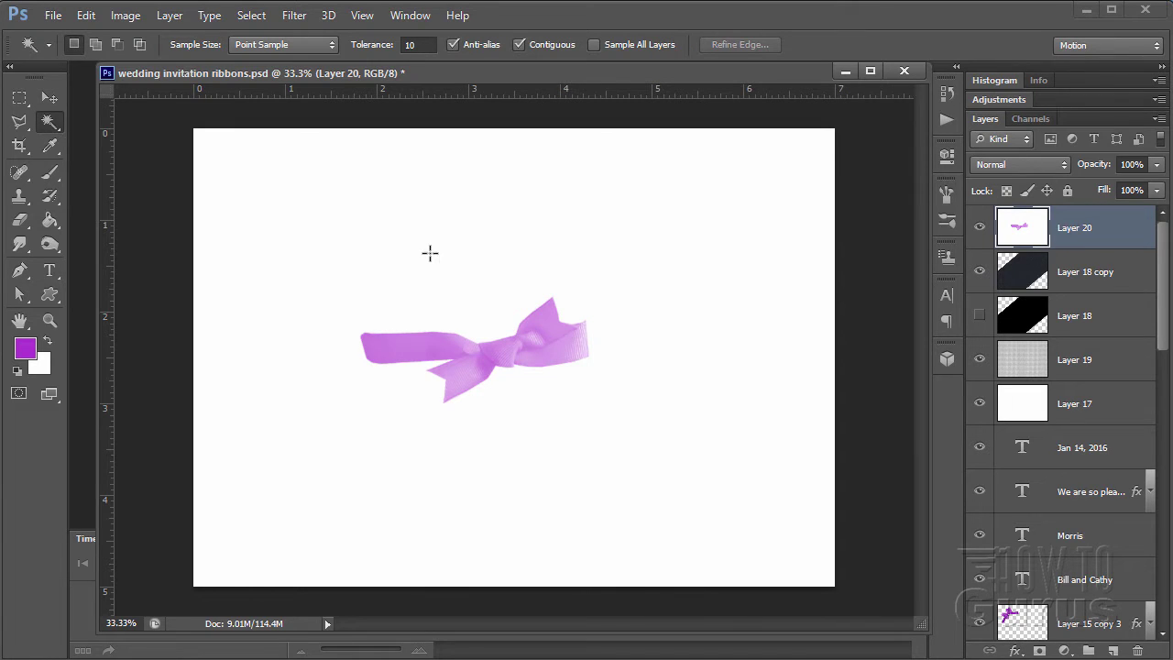
# - Magic-wand select the white area around the bow and zoom in on it
pyautogui.click(487, 264)
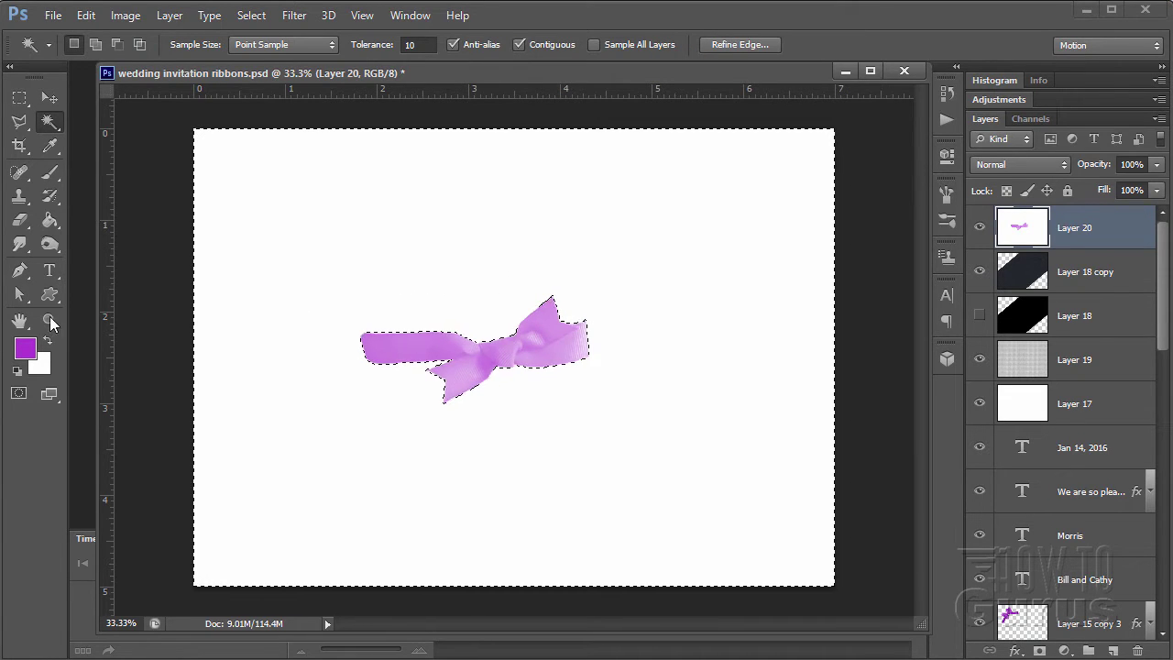
pyautogui.click(50, 320)
pyautogui.click(431, 379)
pyautogui.hotkey('ctrl', 'd')
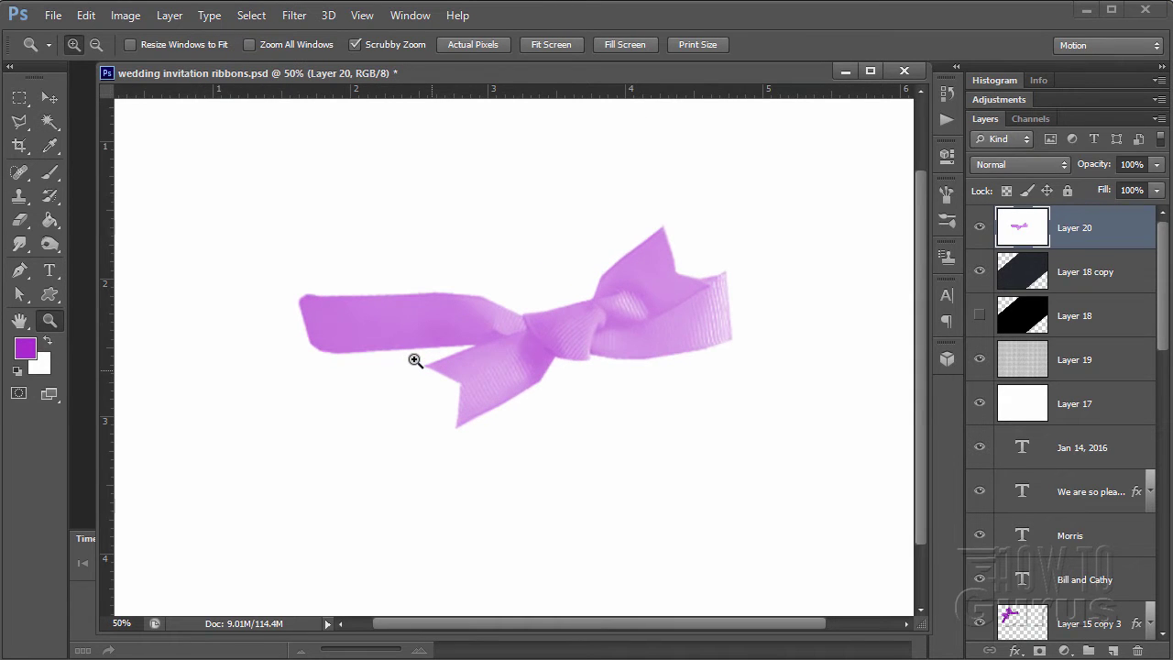
pyautogui.click(417, 364)
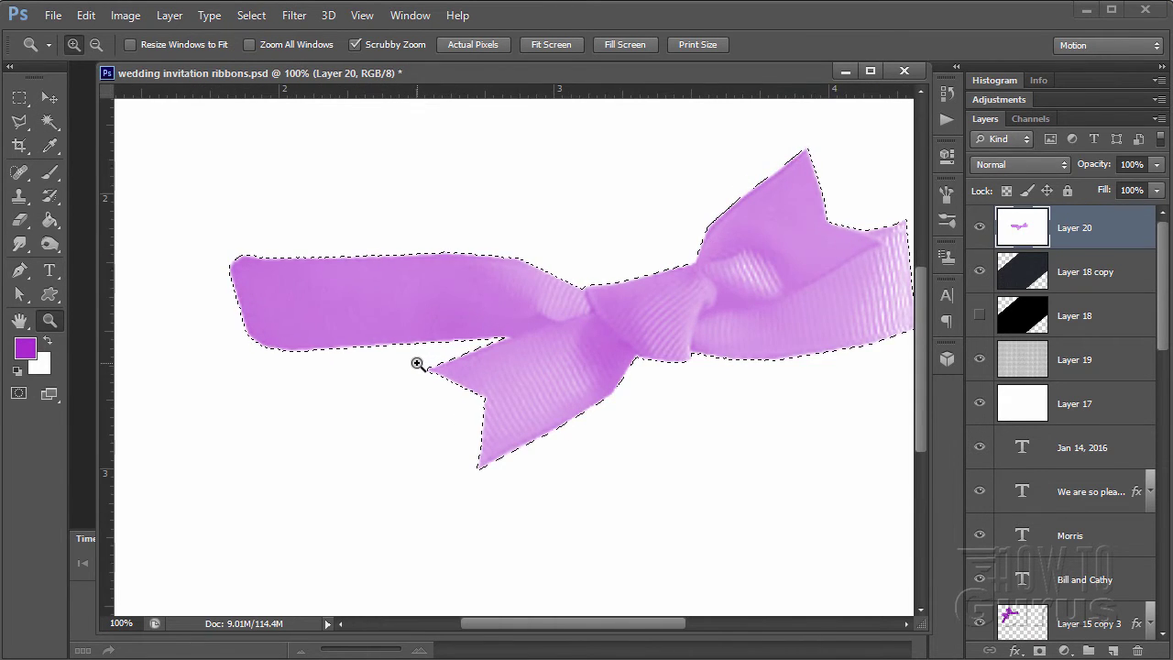
pyautogui.click(417, 364)
pyautogui.click(417, 364)
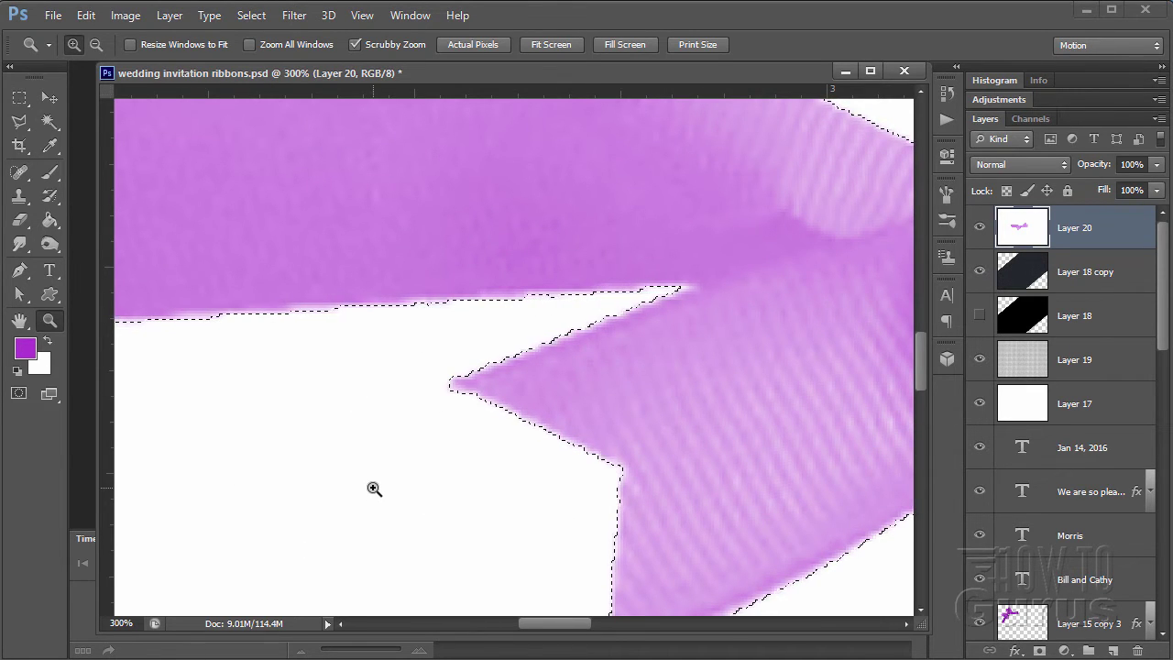
# - Expand the selection by 2 pixels via Select > Modify > Expand
pyautogui.click(253, 18)
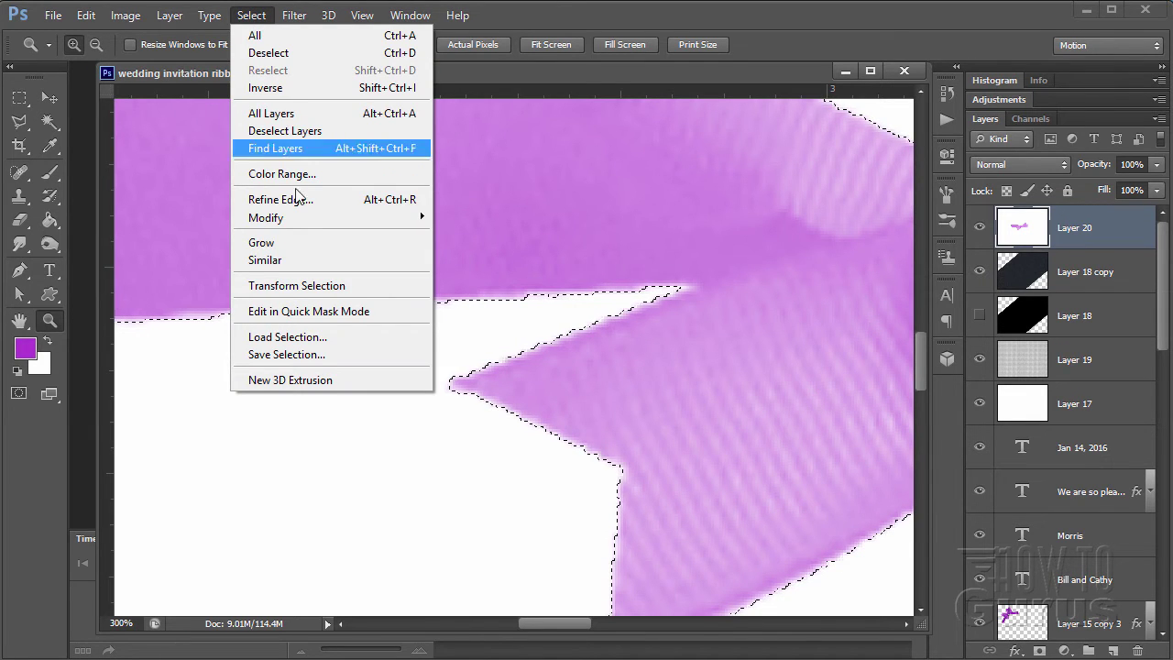
pyautogui.moveTo(303, 216)
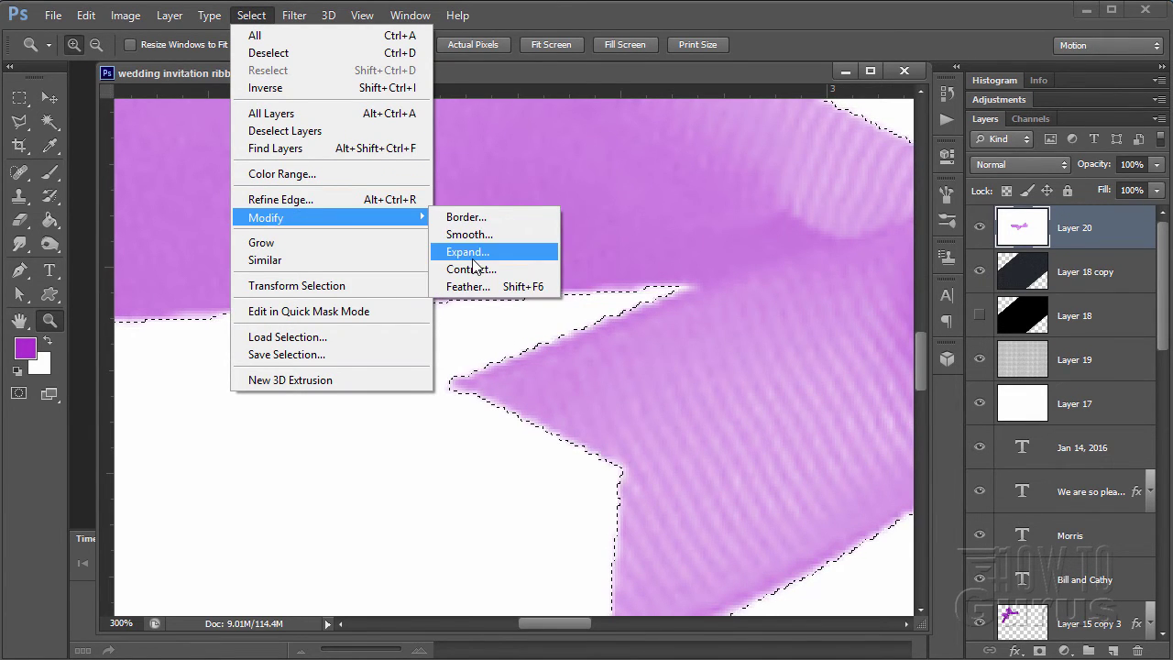
pyautogui.click(470, 253)
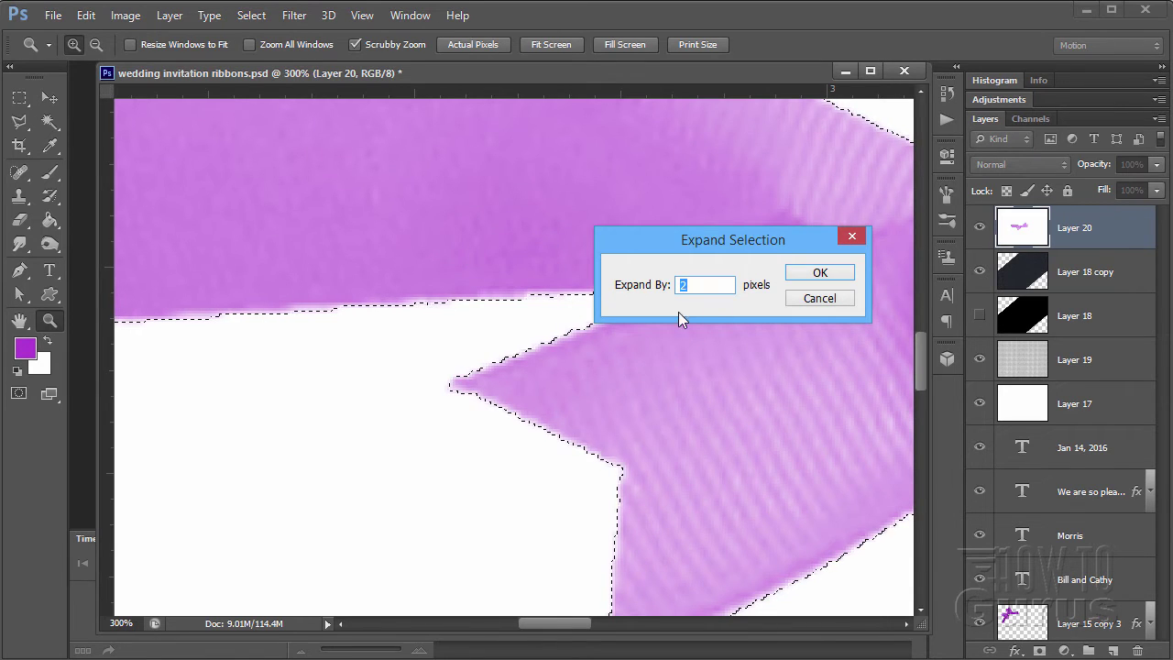
pyautogui.click(812, 275)
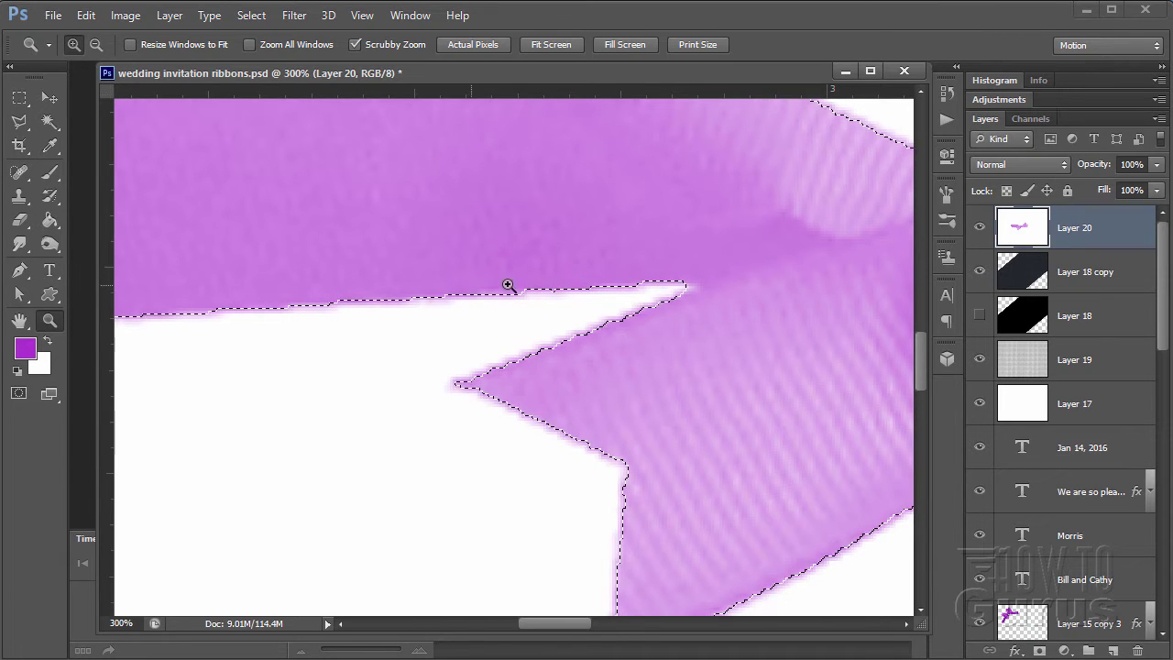
pyautogui.hotkey('ctrl', 'd')
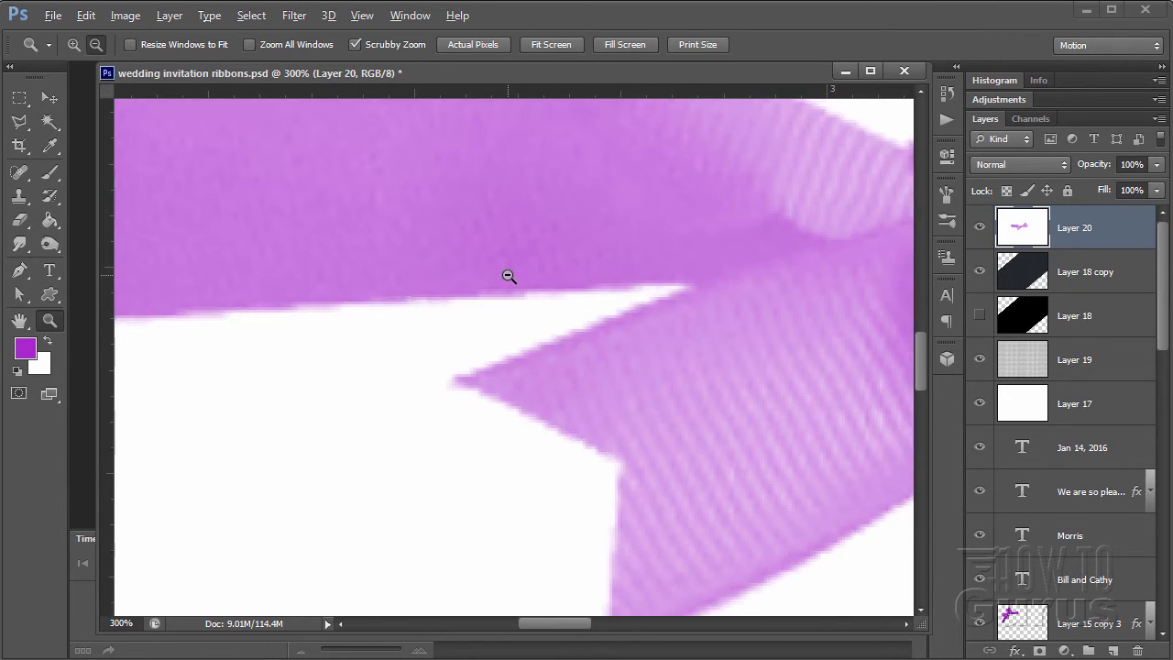
pyautogui.keyDown('alt'); pyautogui.click(507, 275); pyautogui.keyUp('alt')
pyautogui.keyDown('alt'); pyautogui.click(523, 275); pyautogui.keyUp('alt')
pyautogui.keyDown('alt'); pyautogui.click(631, 265); pyautogui.keyUp('alt')
pyautogui.keyDown('alt'); pyautogui.click(670, 265); pyautogui.keyUp('alt')
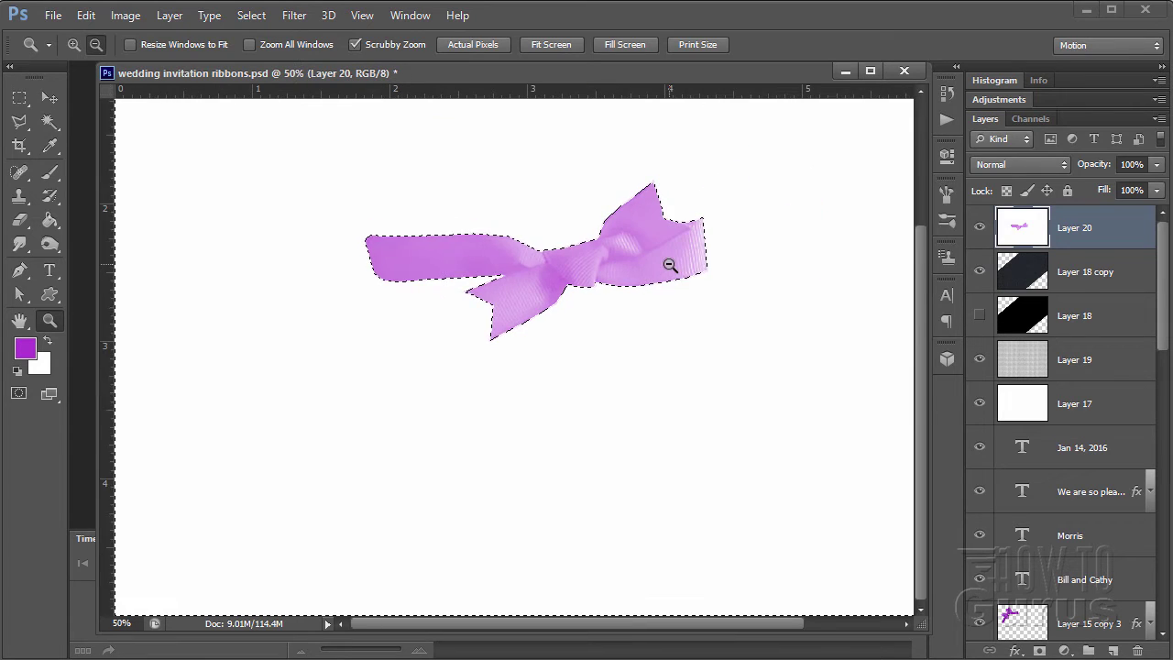
pyautogui.click(50, 98)
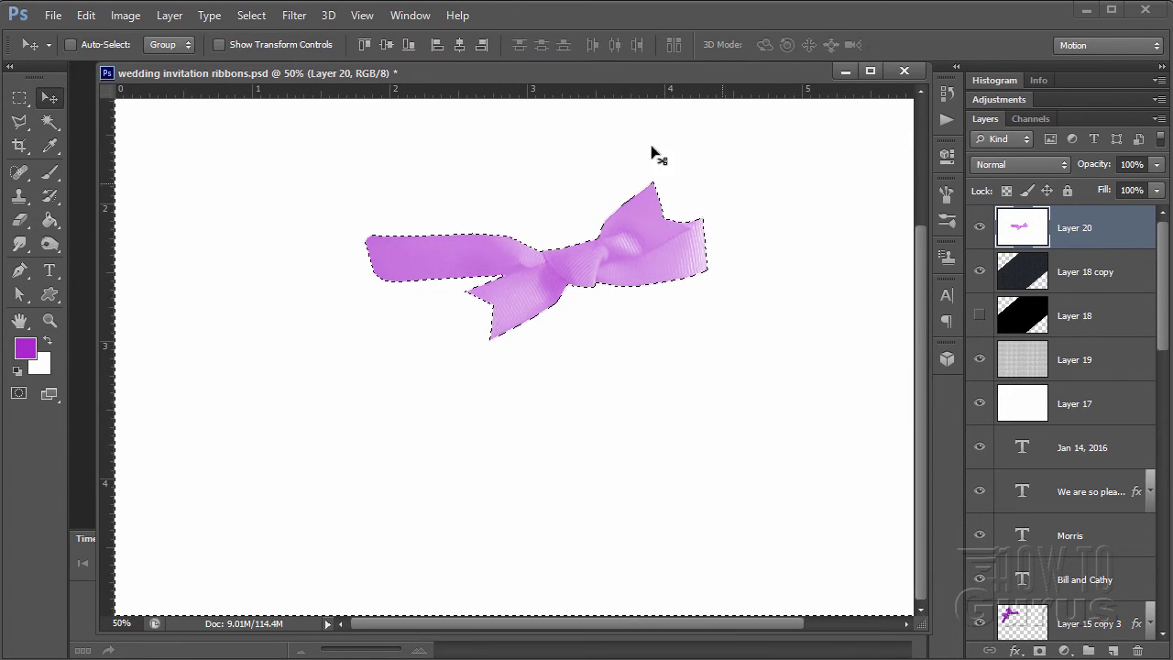
# - Delete the selected white around the bow and deselect
pyautogui.press('Delete')
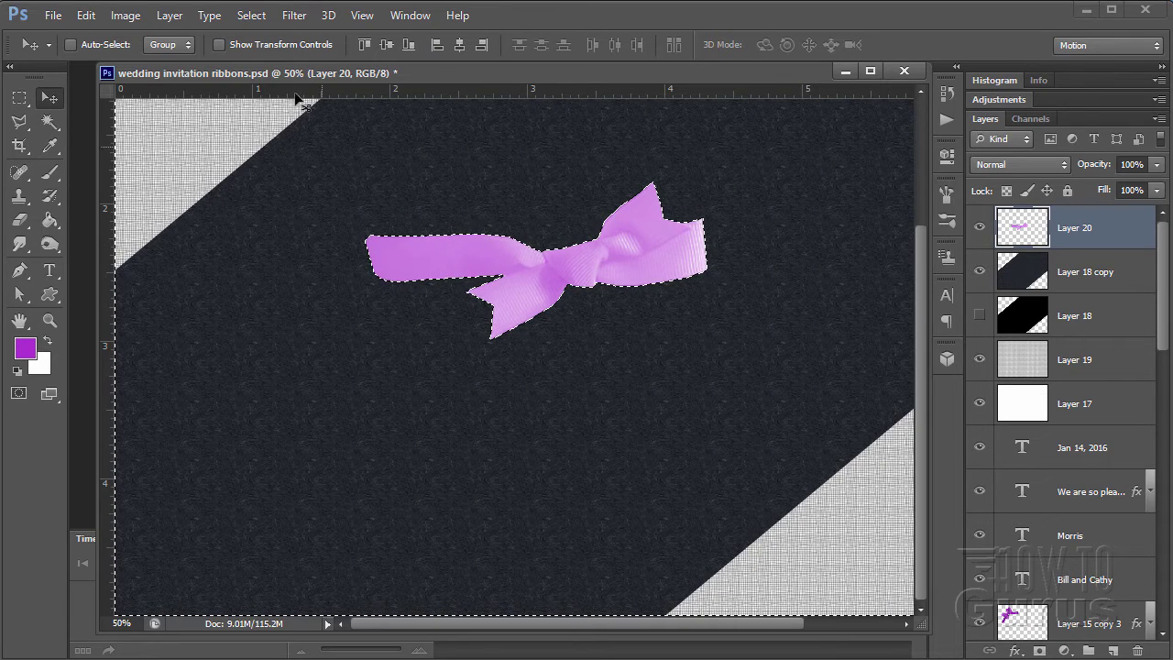
pyautogui.click(254, 16)
pyautogui.click(275, 51)
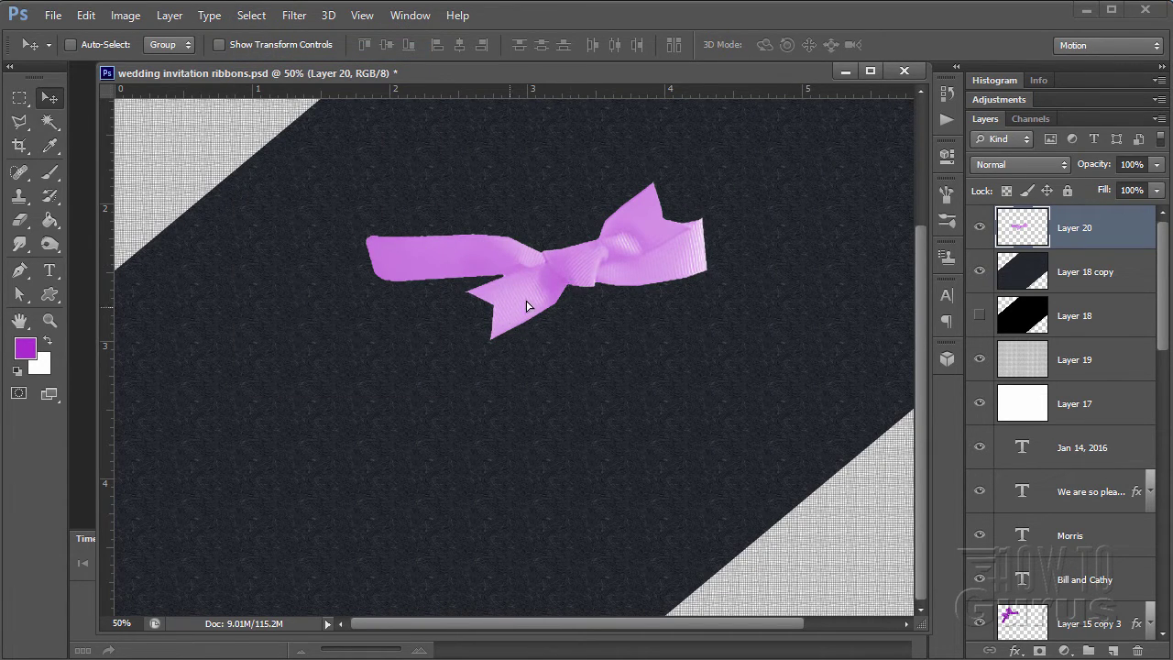
# - Move the bow up-left toward the band's upper diagonal edge
pyautogui.moveTo(523, 306); pyautogui.dragTo(486, 321)
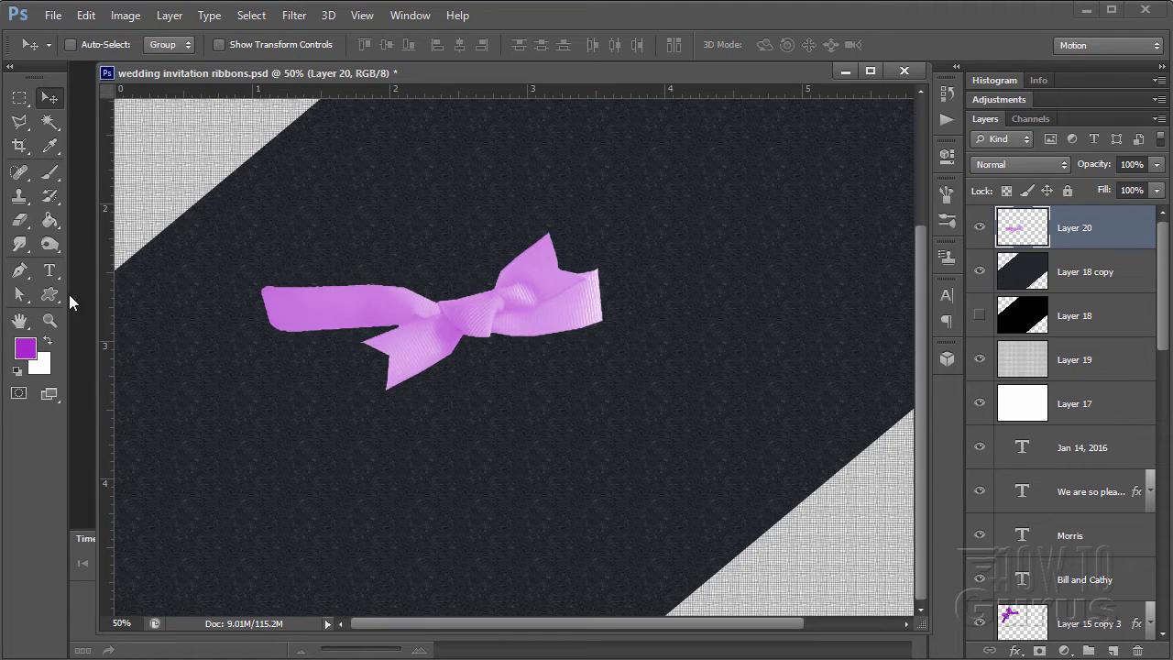
pyautogui.click(55, 320)
pyautogui.keyDown('alt'); pyautogui.click(438, 335); pyautogui.keyUp('alt')
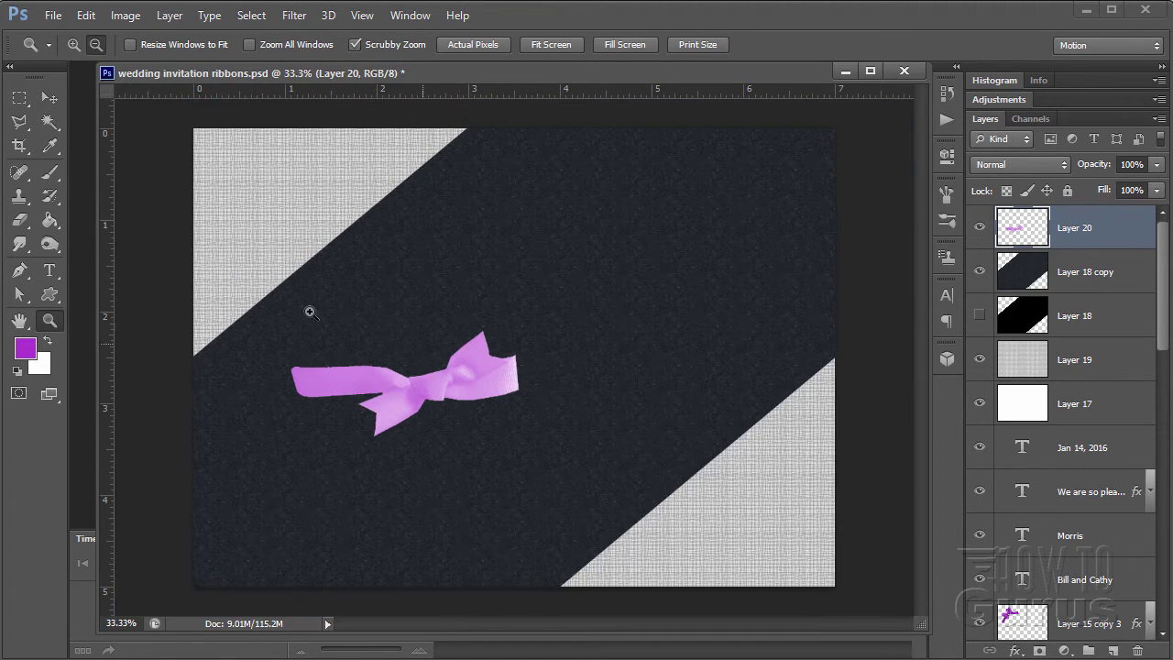
pyautogui.press('v')
pyautogui.moveTo(432, 385); pyautogui.dragTo(470, 322)
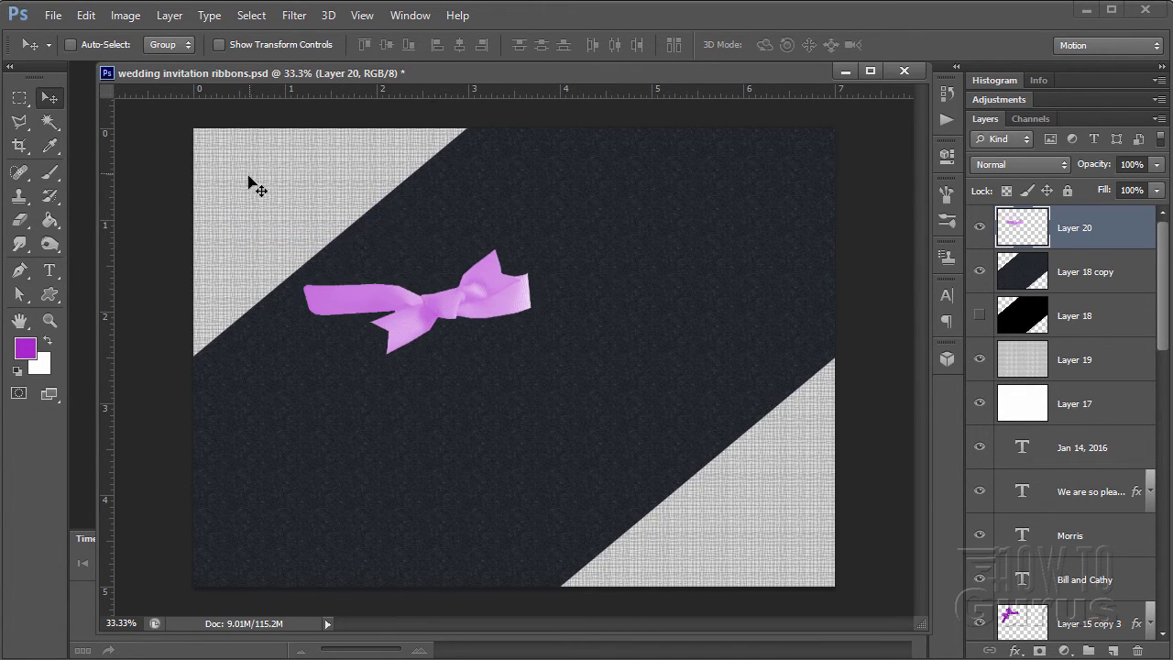
pyautogui.click(86, 16)
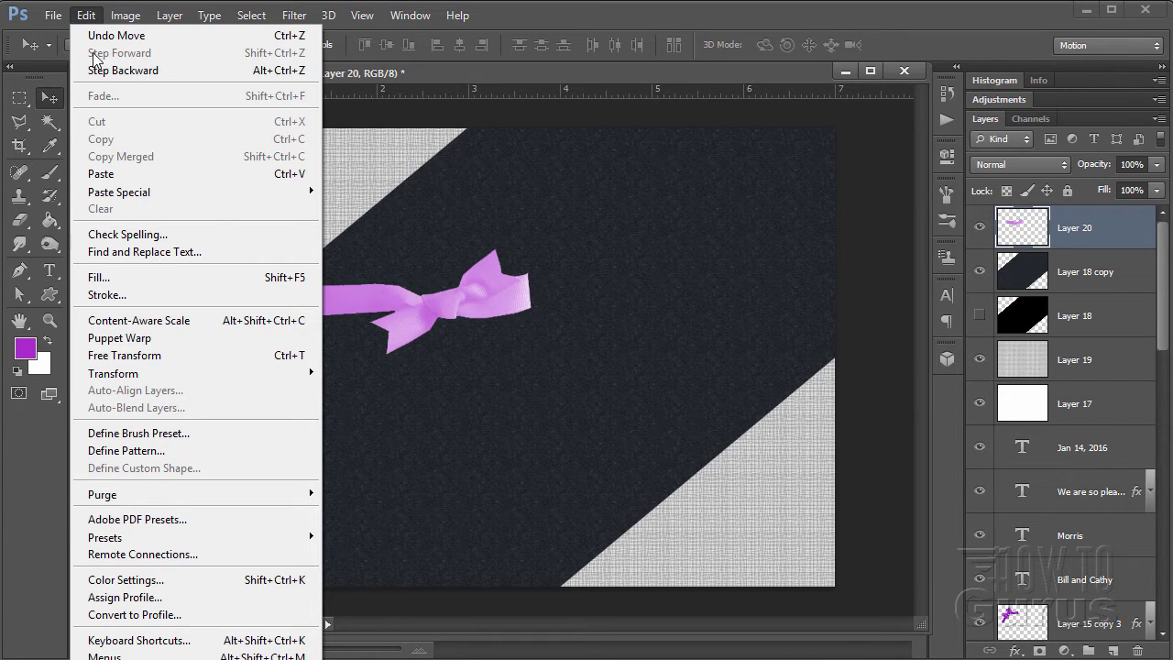
# - Rotate the Layer 20 bow to -60°, apply it, and nudge it slightly left and down
pyautogui.moveTo(220, 374)
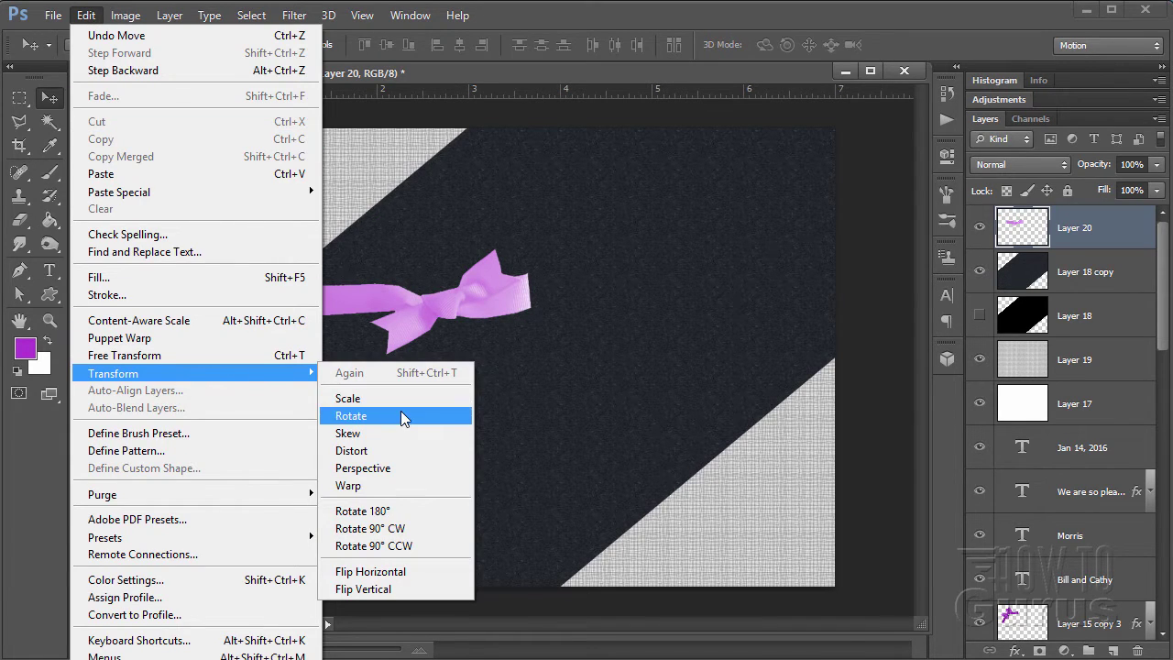
pyautogui.click(399, 413)
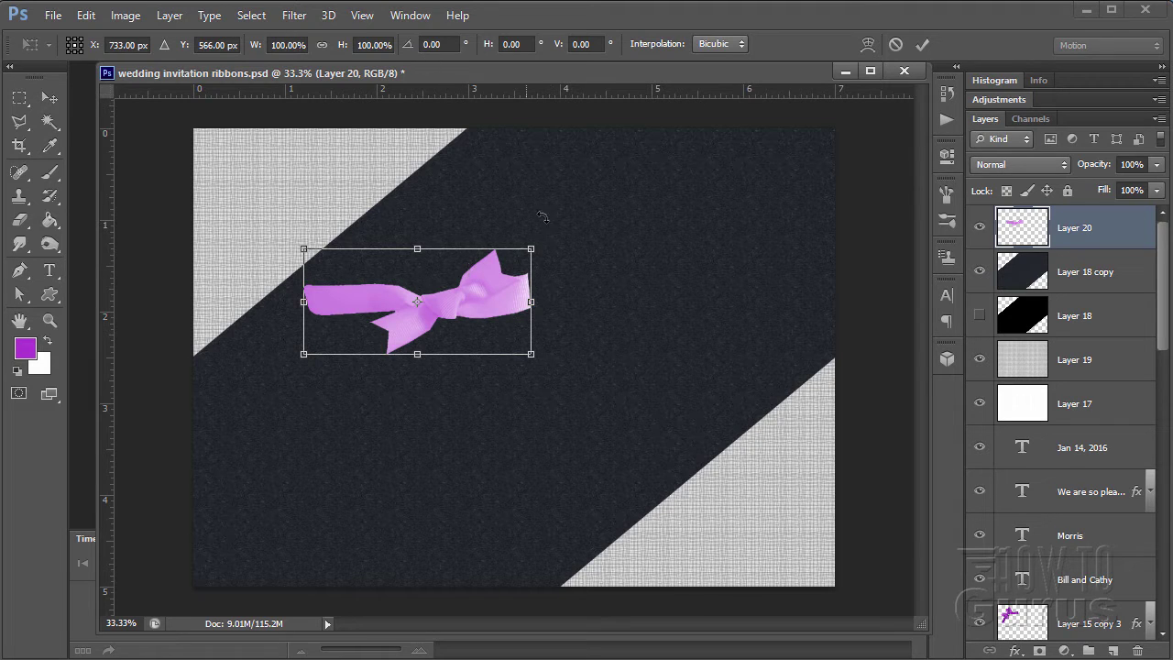
pyautogui.moveTo(550, 240); pyautogui.dragTo(519, 189)
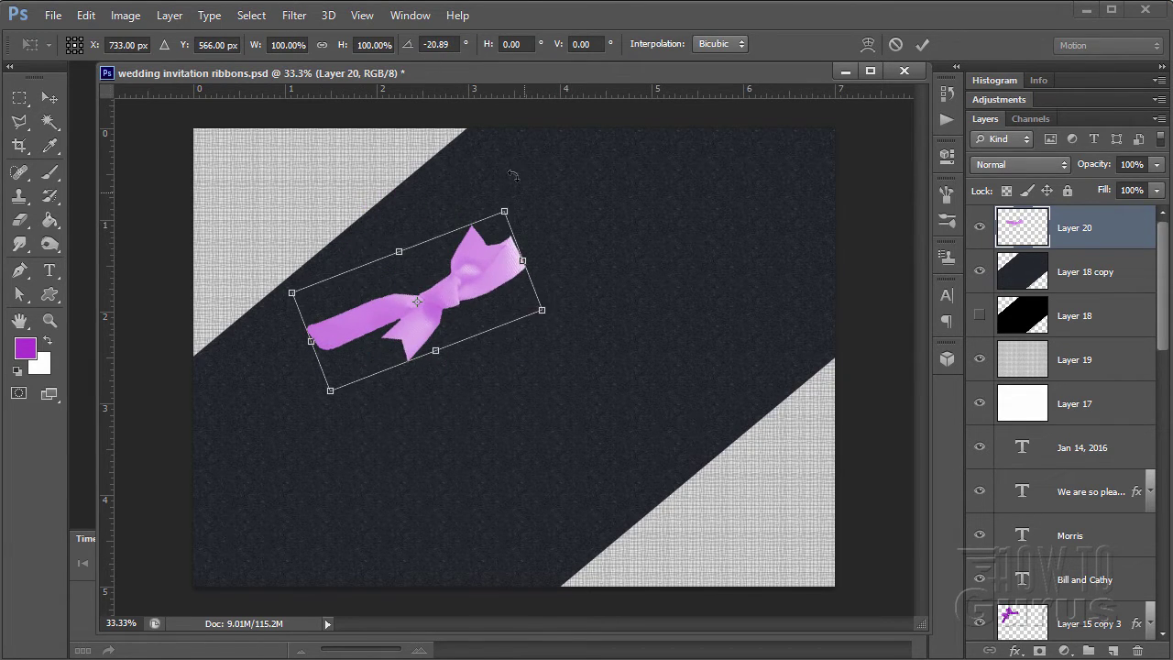
pyautogui.click(449, 46)
pyautogui.moveTo(448, 46); pyautogui.dragTo(428, 46)
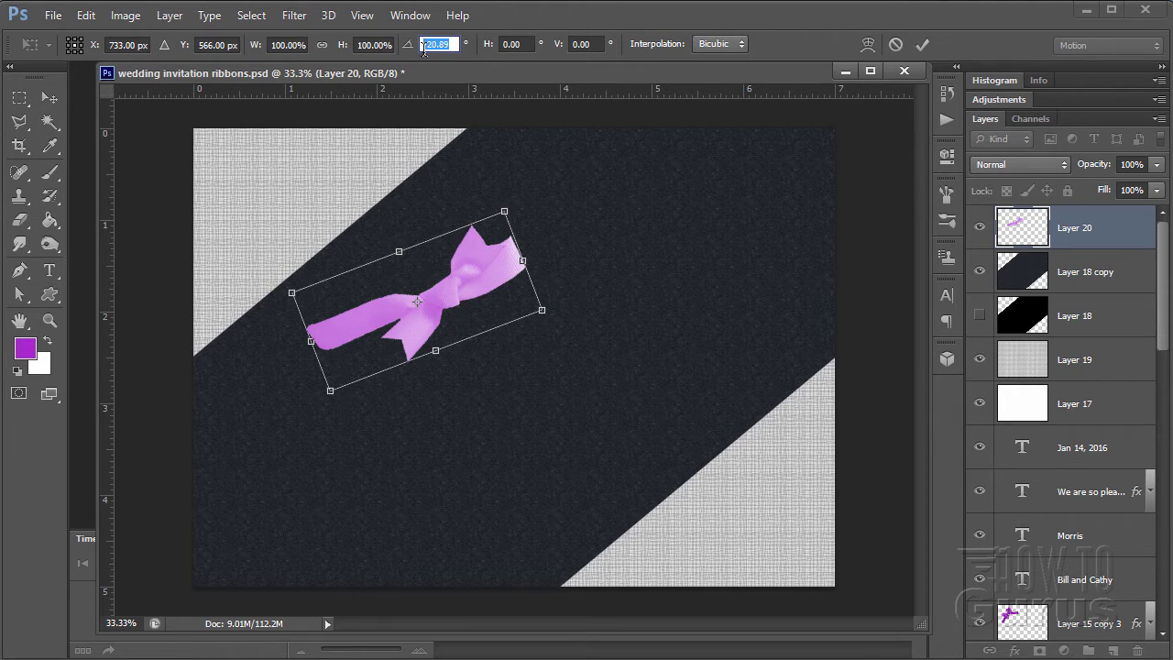
pyautogui.write('60')
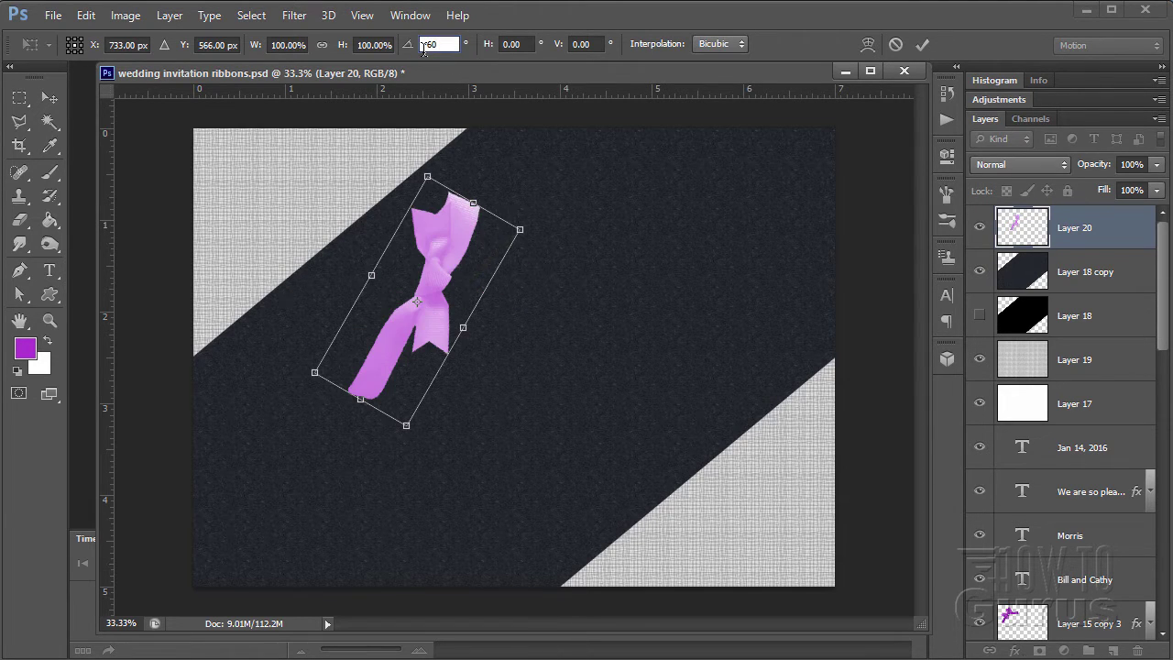
pyautogui.click(50, 98)
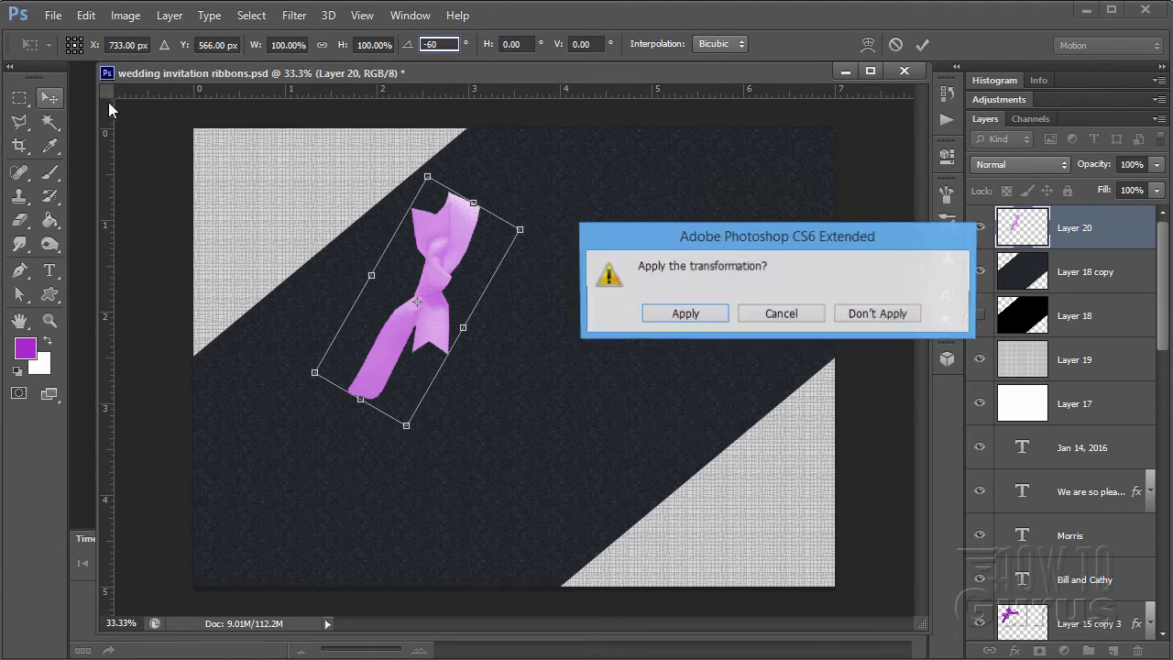
pyautogui.click(694, 316)
pyautogui.moveTo(435, 282); pyautogui.dragTo(421, 299)
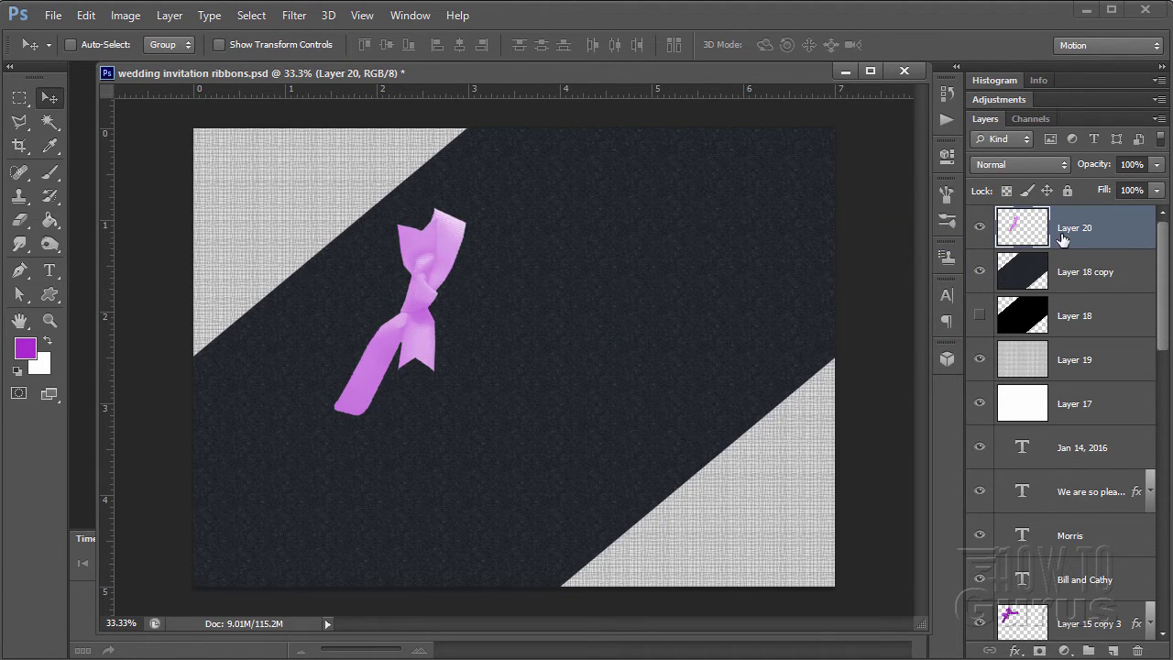
# - Duplicate Layer 20, move the copy right, and rotate it to -125°
pyautogui.moveTo(1103, 236); pyautogui.dragTo(1113, 650)
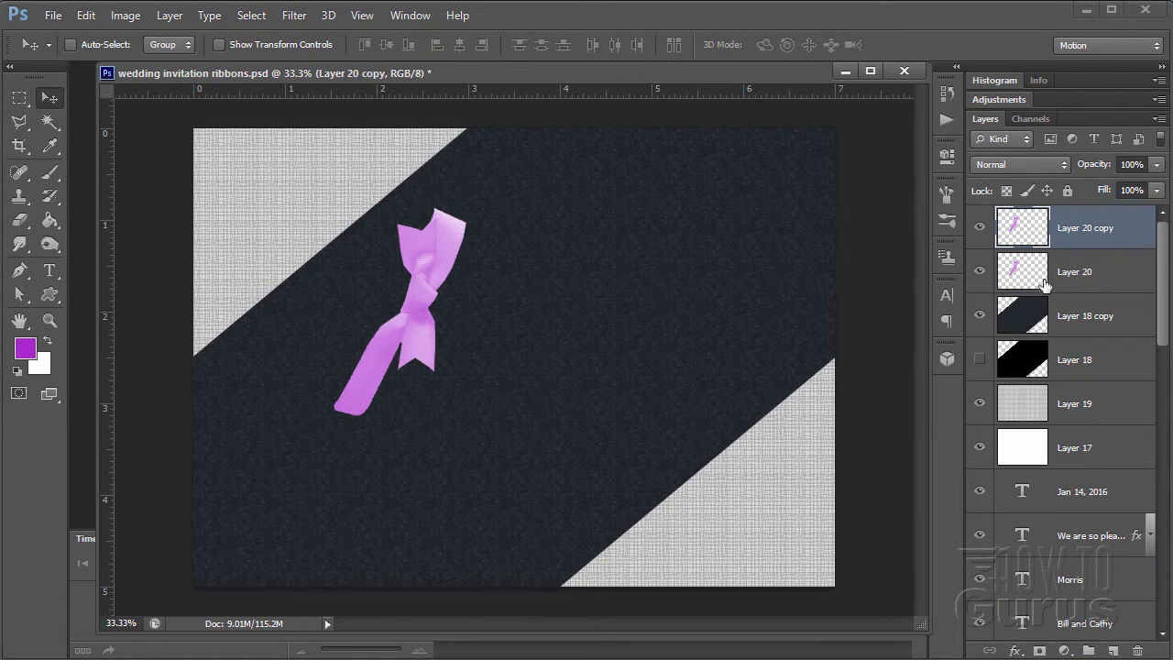
pyautogui.moveTo(423, 303); pyautogui.dragTo(527, 325)
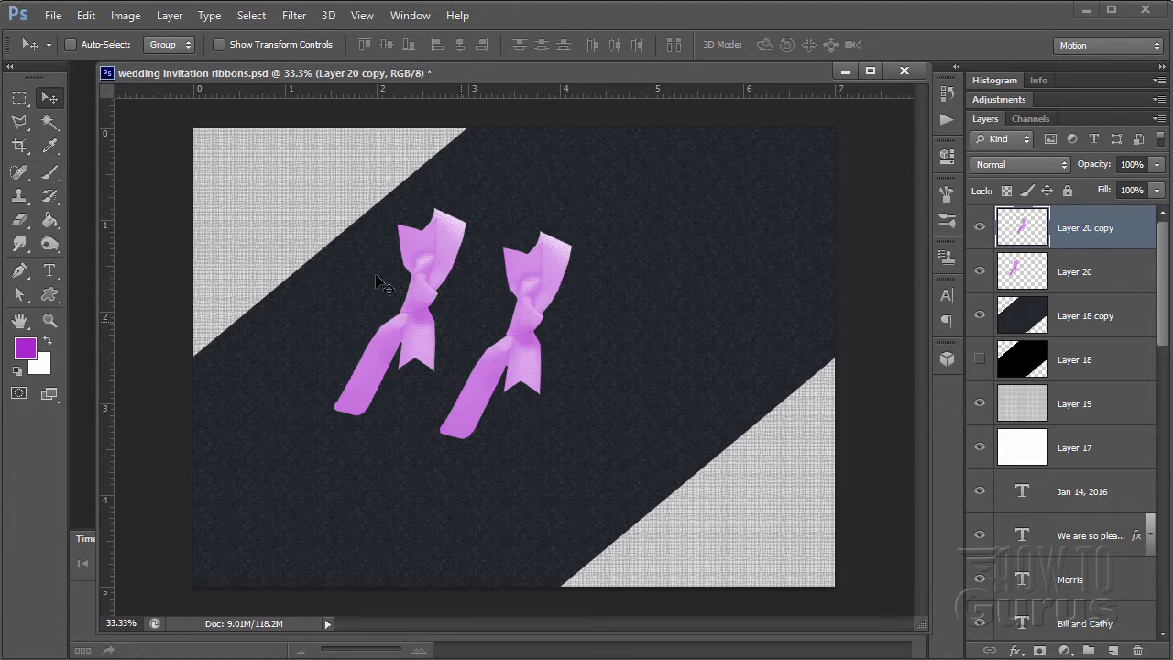
pyautogui.click(85, 14)
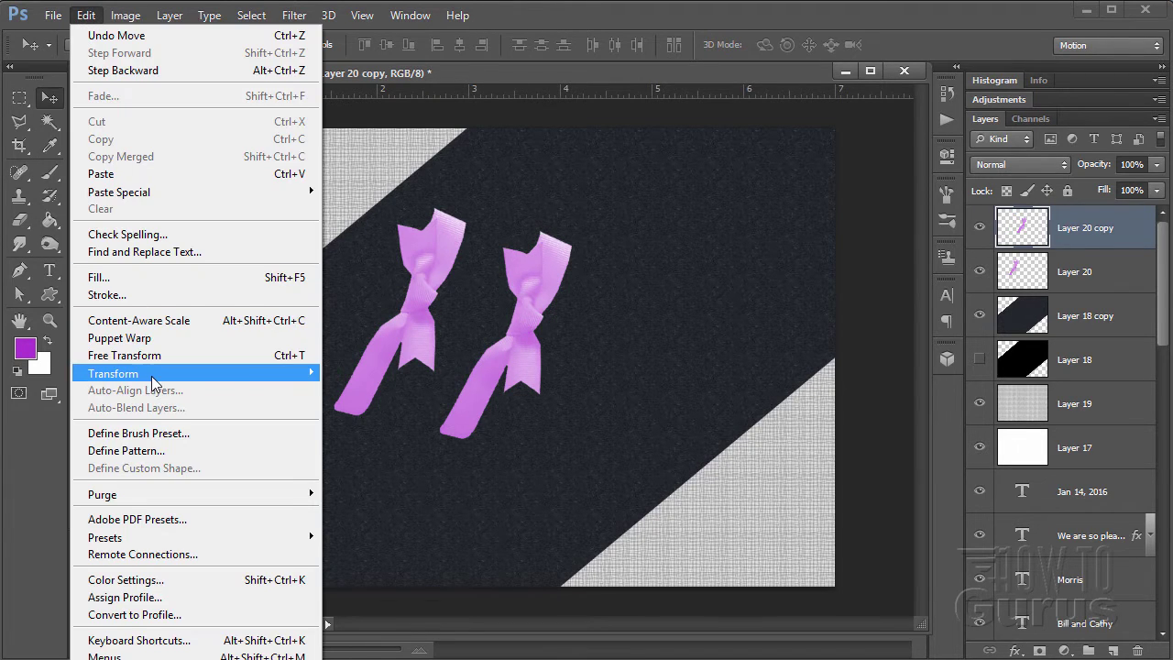
pyautogui.moveTo(156, 374)
pyautogui.click(371, 417)
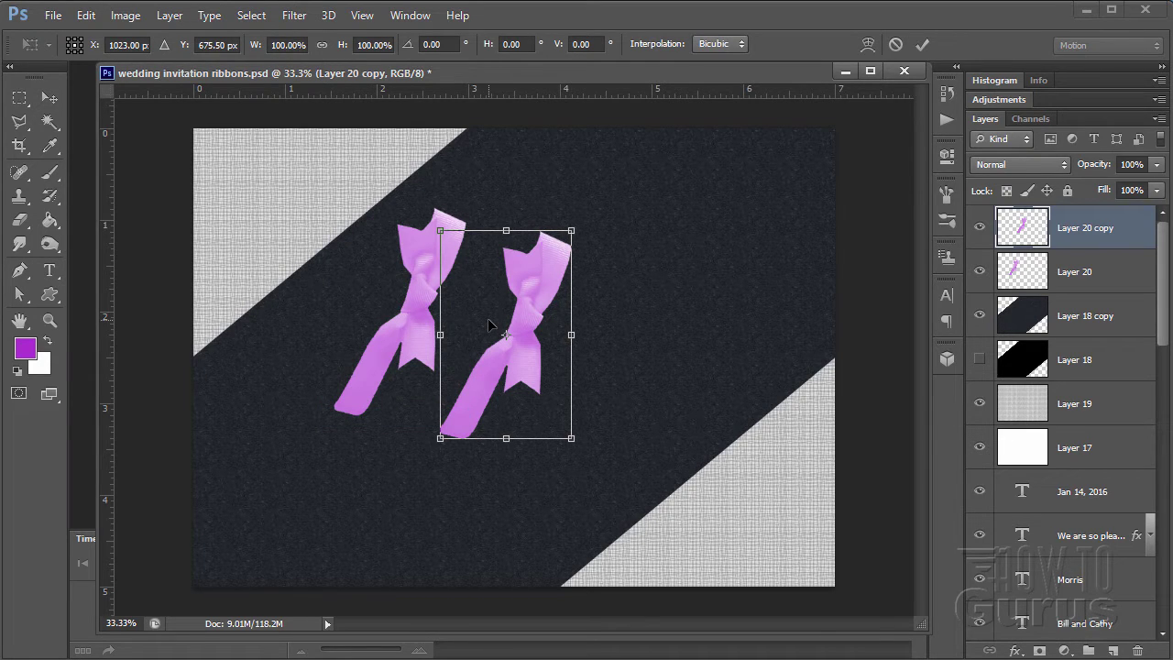
pyautogui.click(430, 44)
pyautogui.click(417, 46)
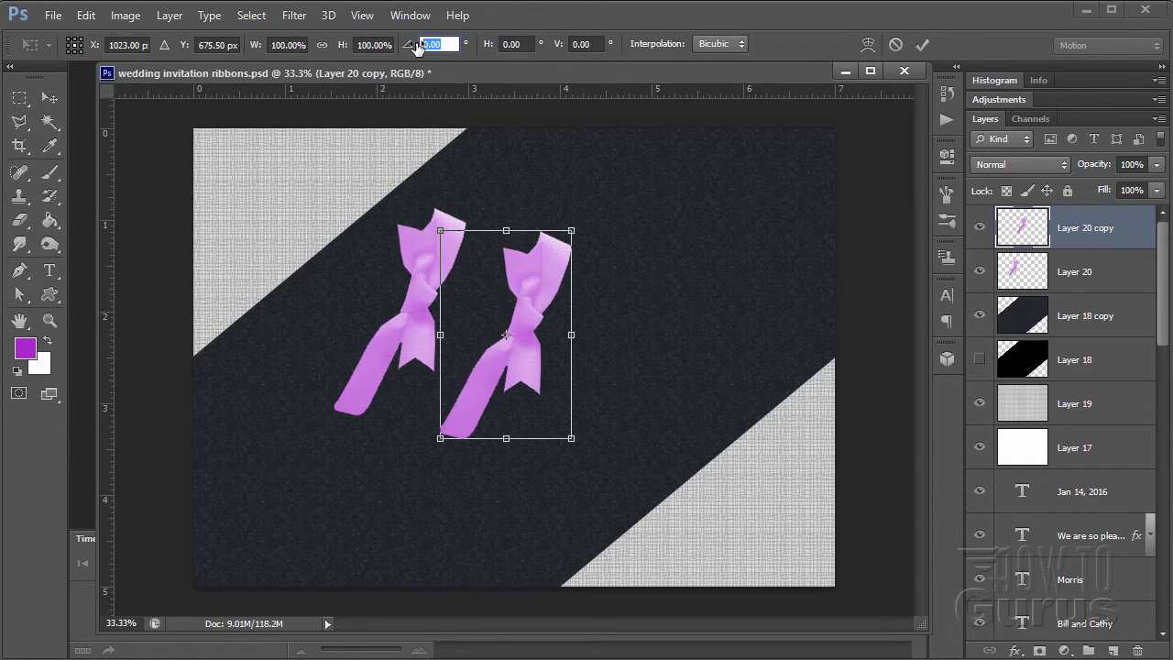
pyautogui.write('-125')
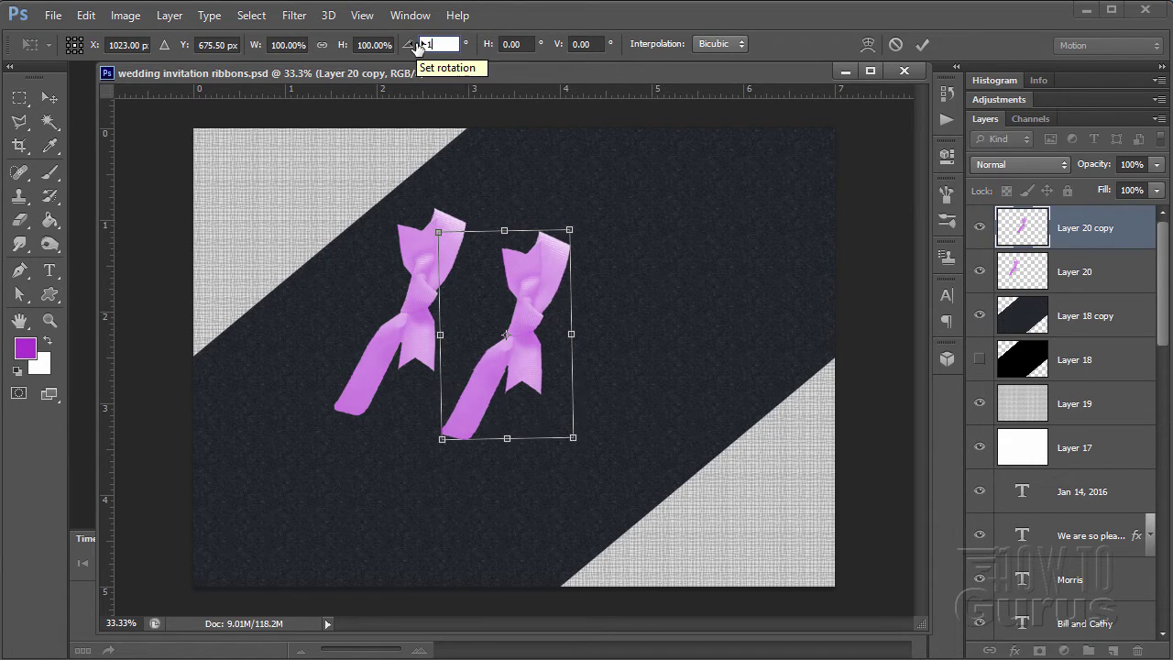
pyautogui.press('Return')
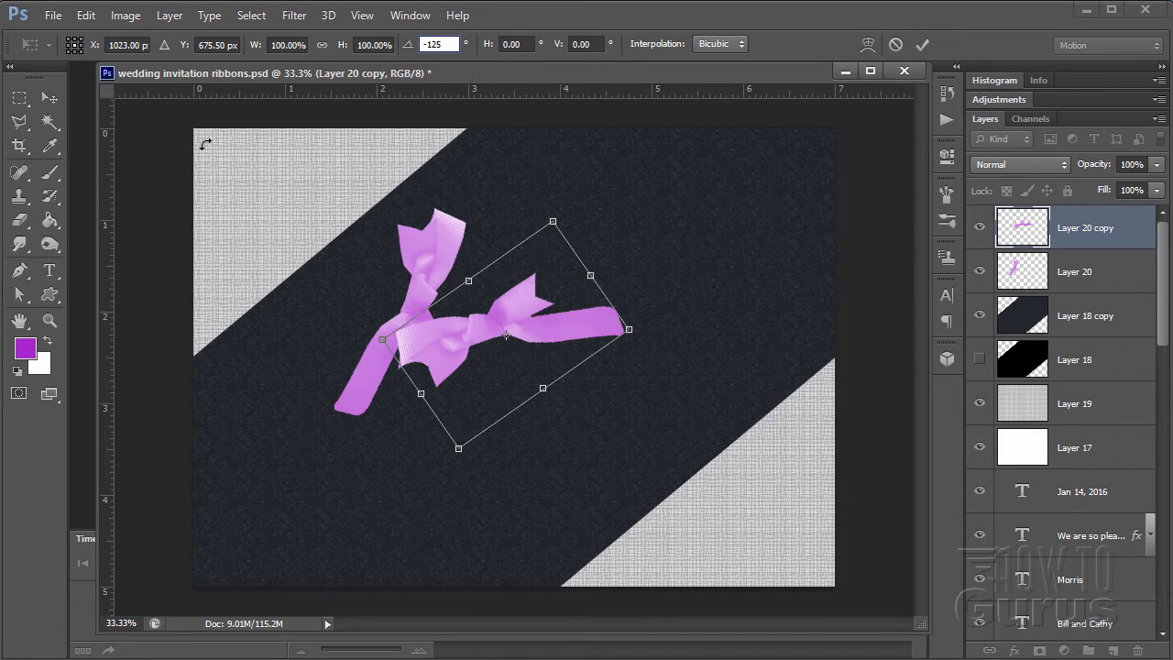
pyautogui.click(923, 45)
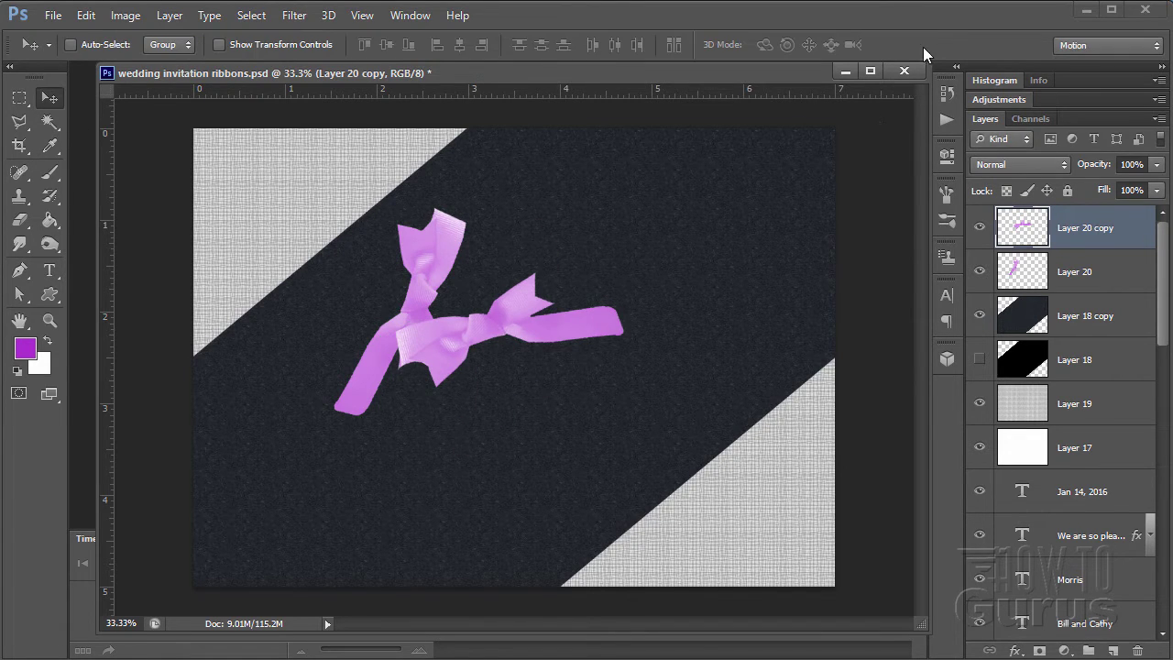
# - Fit Layer 20 copy against the first bow, then merge both layers
pyautogui.moveTo(488, 340); pyautogui.dragTo(423, 299)
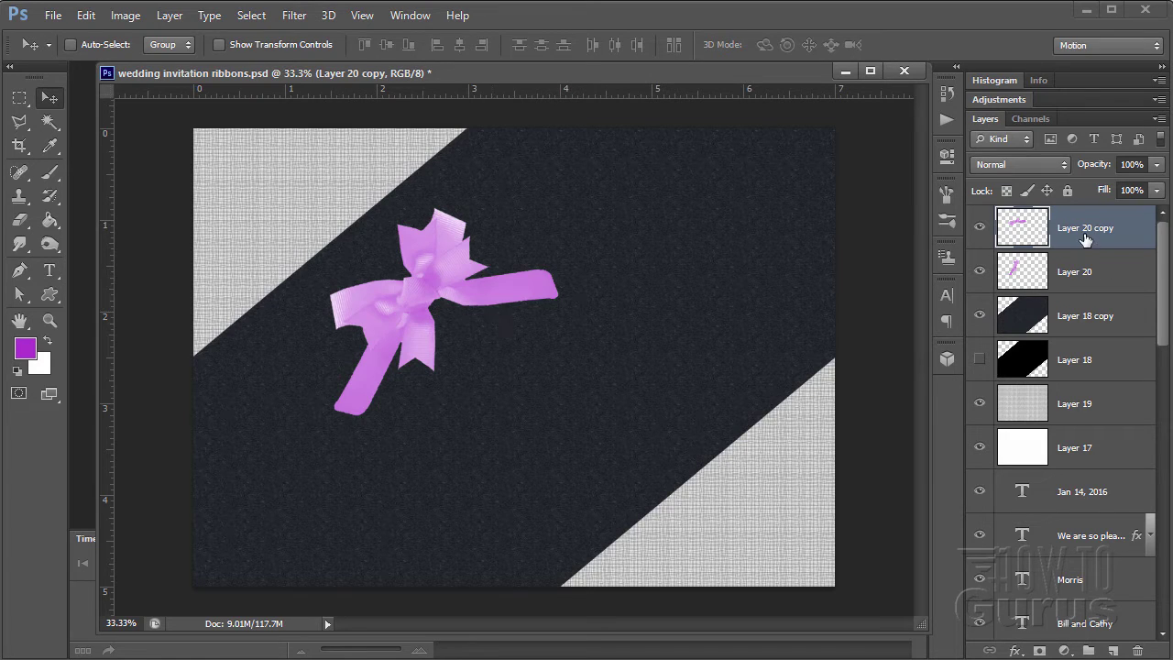
pyautogui.keyDown('shift'); pyautogui.click(1104, 275); pyautogui.keyUp('shift')
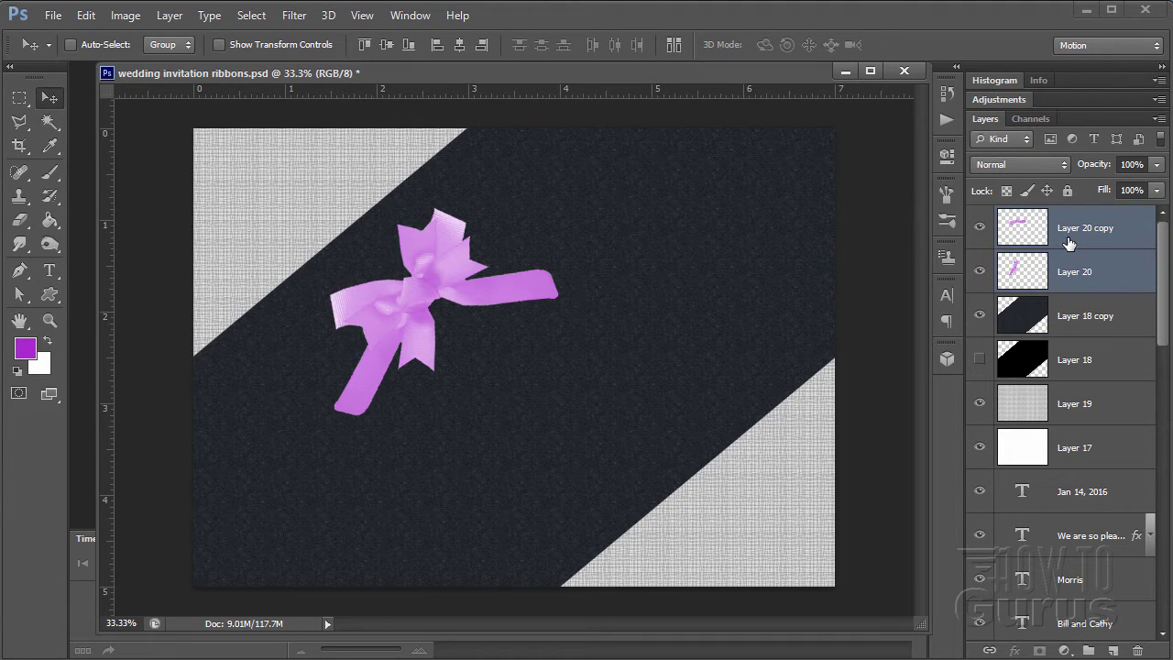
pyautogui.rightClick(1069, 241)
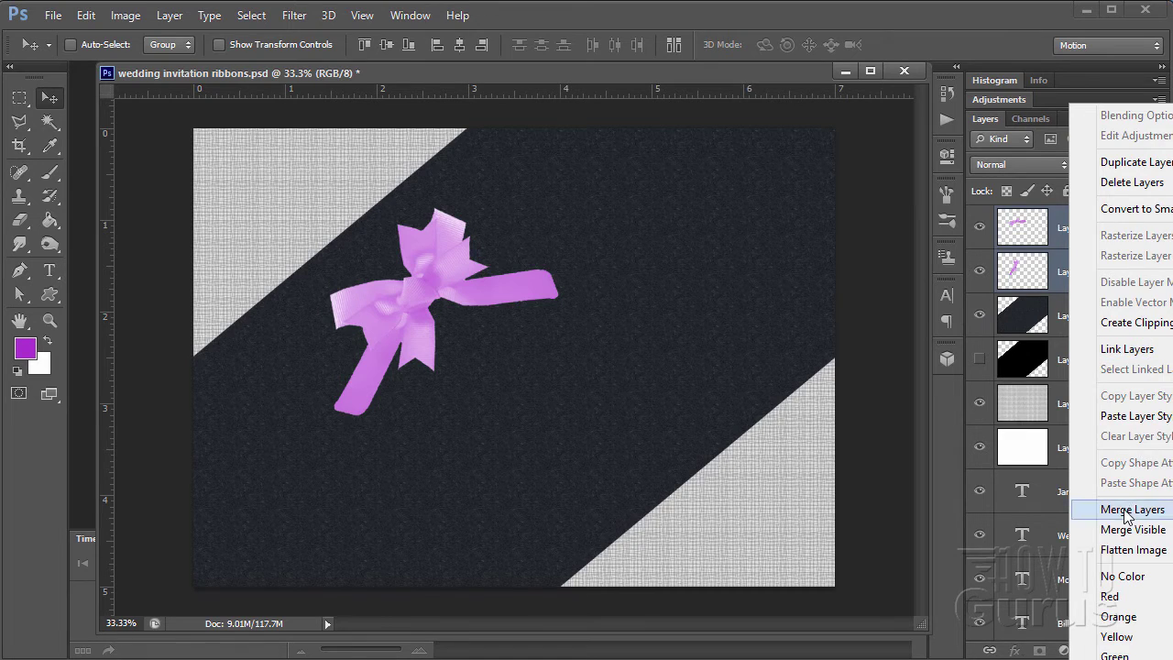
pyautogui.click(1080, 510)
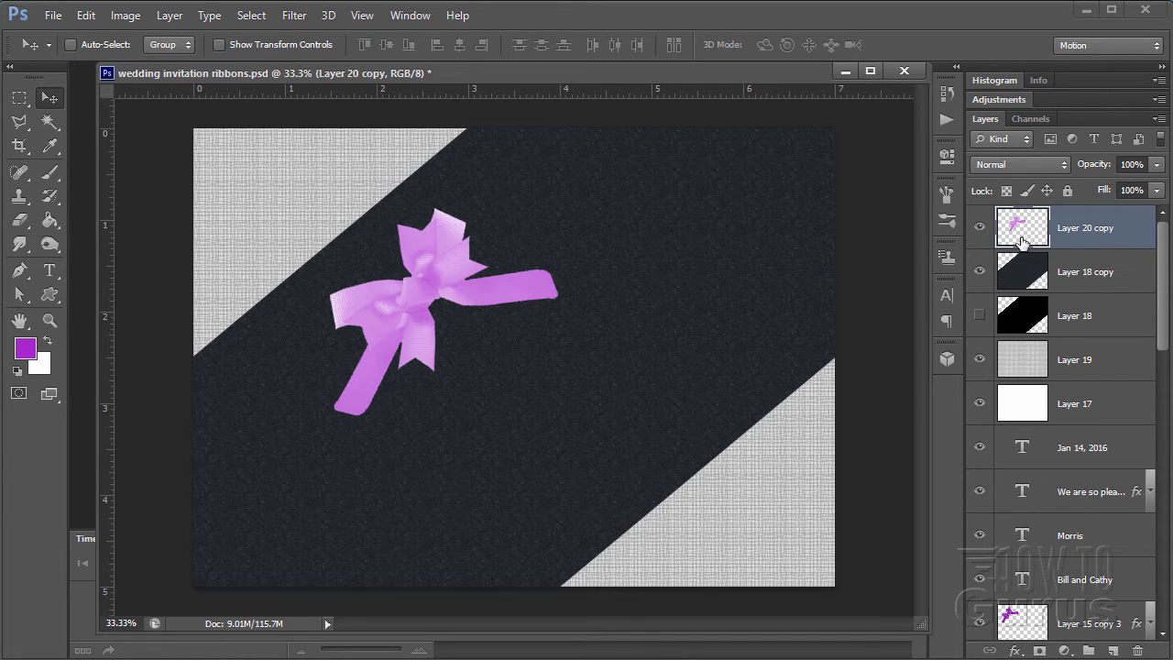
# - Merge a Multiply-mode duplicate into the bow and move it up-left onto the band's edge
pyautogui.moveTo(1041, 233); pyautogui.dragTo(1114, 646)
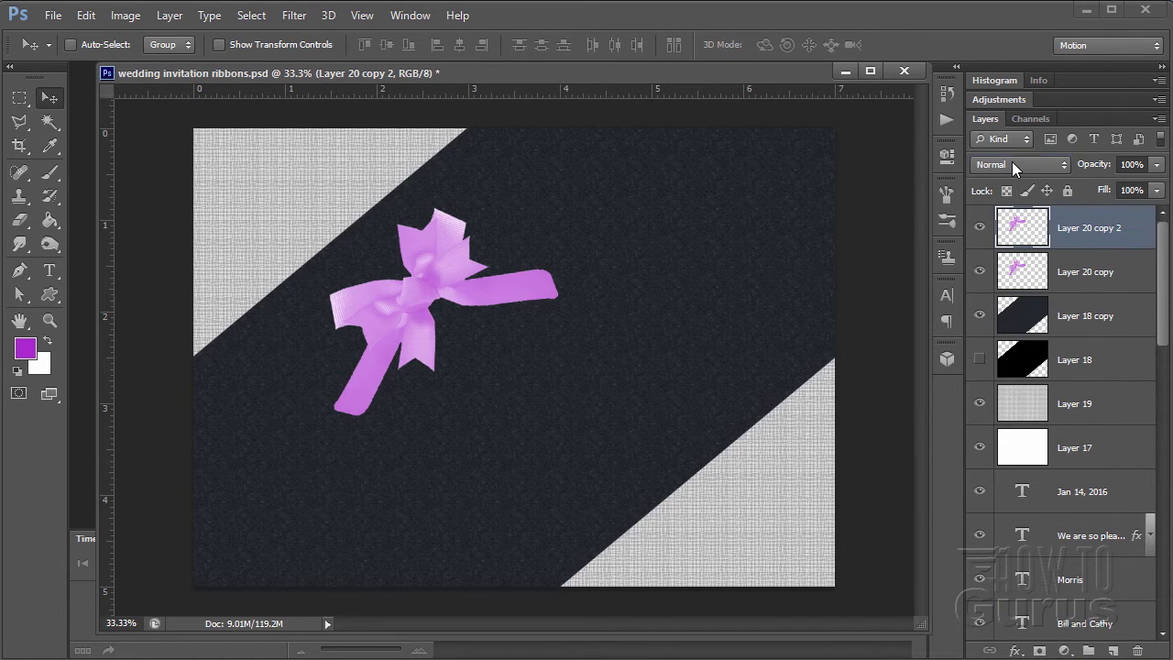
pyautogui.click(1012, 165)
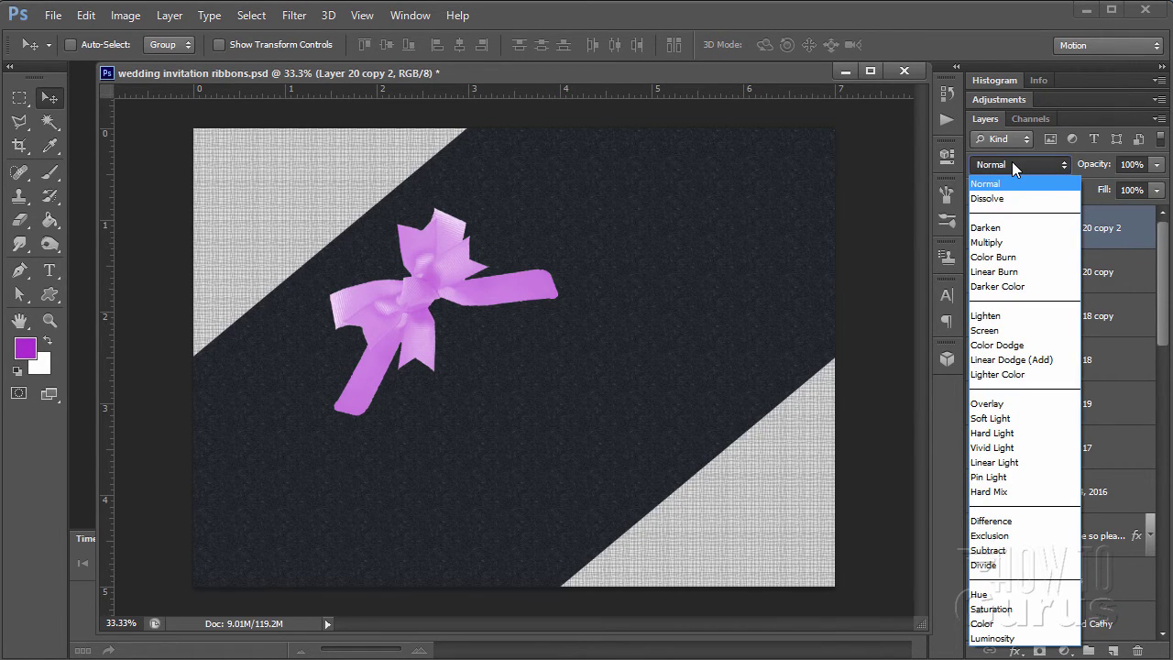
pyautogui.click(995, 242)
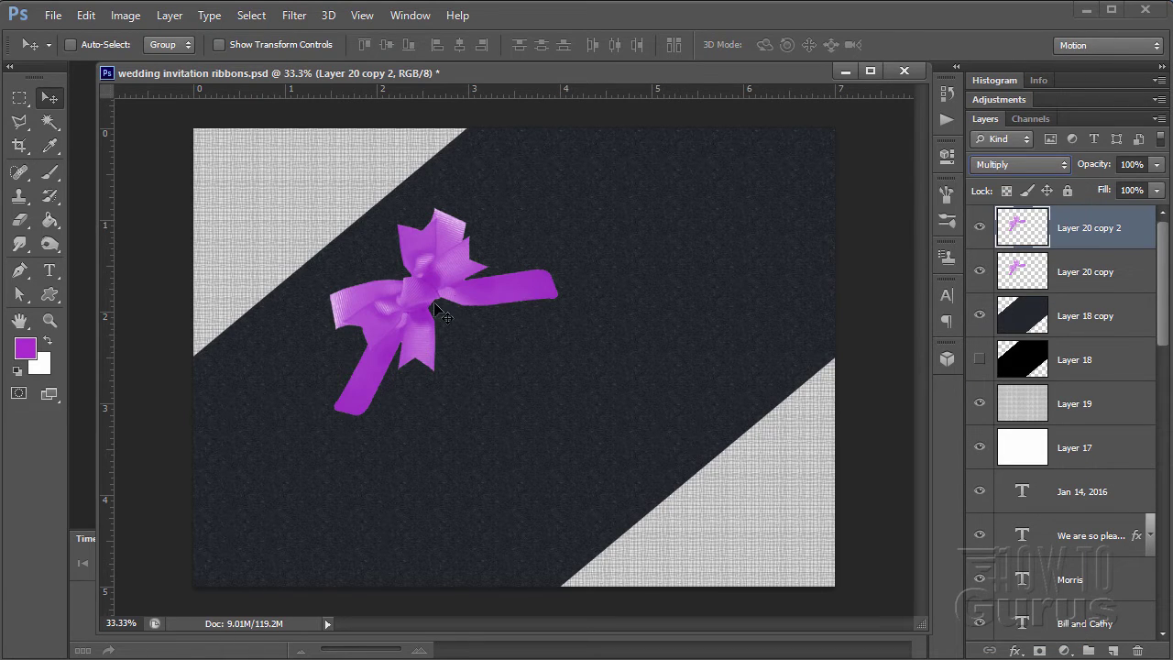
pyautogui.keyDown('shift'); pyautogui.click(1079, 280); pyautogui.keyUp('shift')
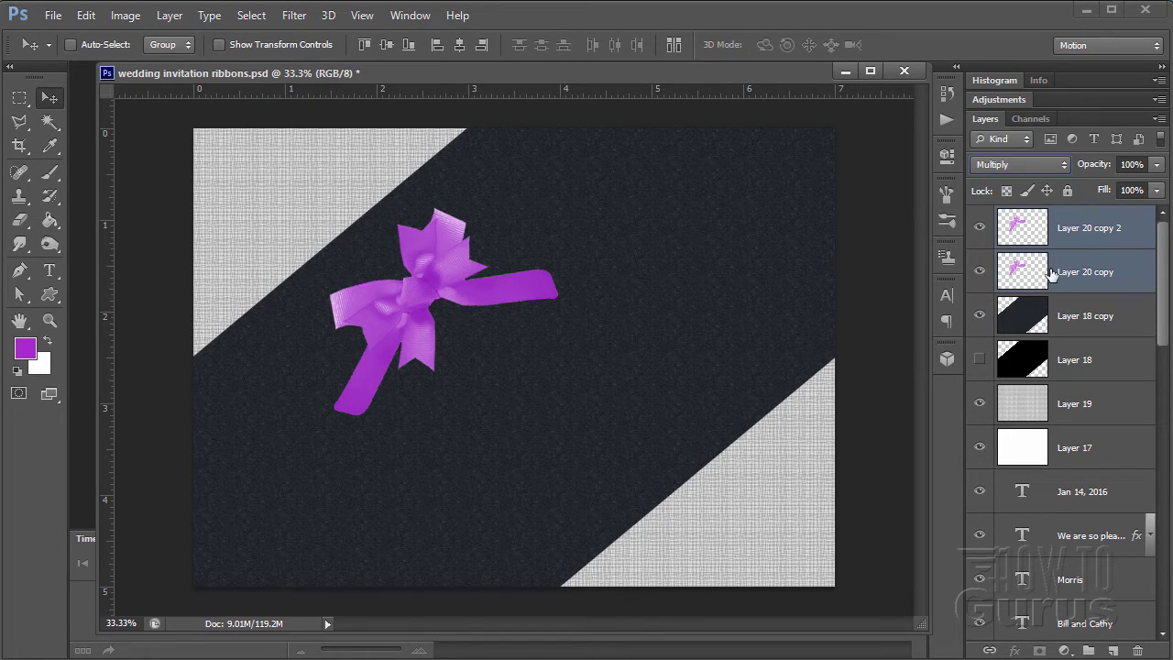
pyautogui.rightClick(1060, 261)
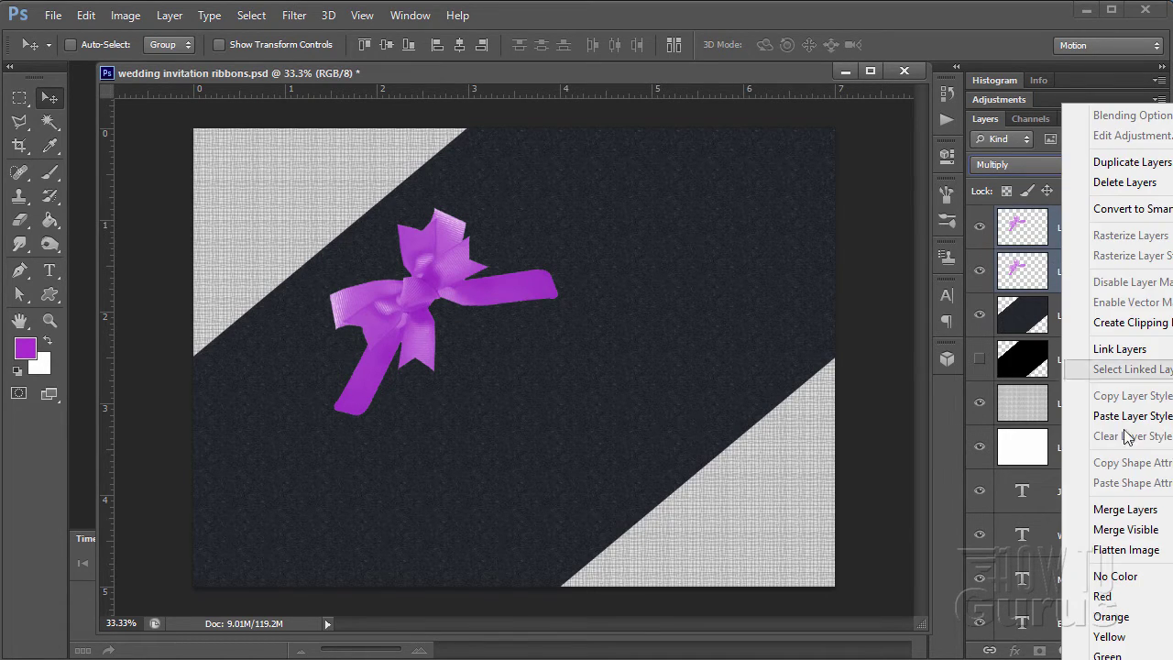
pyautogui.click(1114, 583)
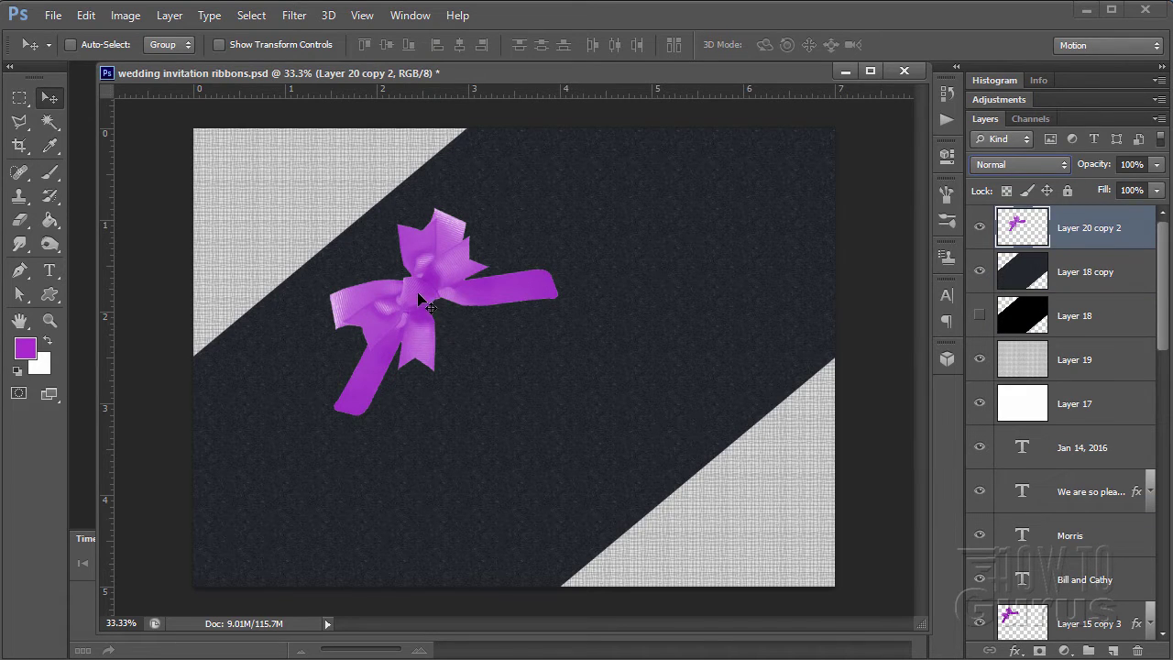
pyautogui.moveTo(417, 294); pyautogui.dragTo(349, 252)
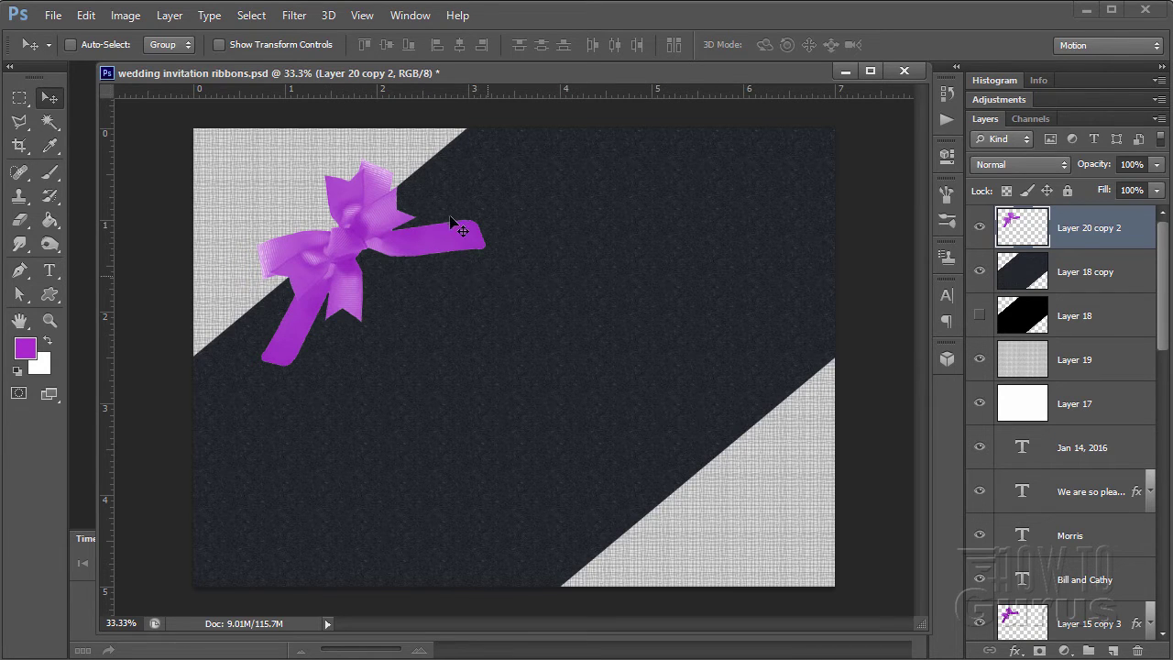
# - Apply Levels to the bow with input 21 / 1.00 / 237 and a raised output black
pyautogui.click(125, 16)
pyautogui.moveTo(151, 64)
pyautogui.click(335, 76)
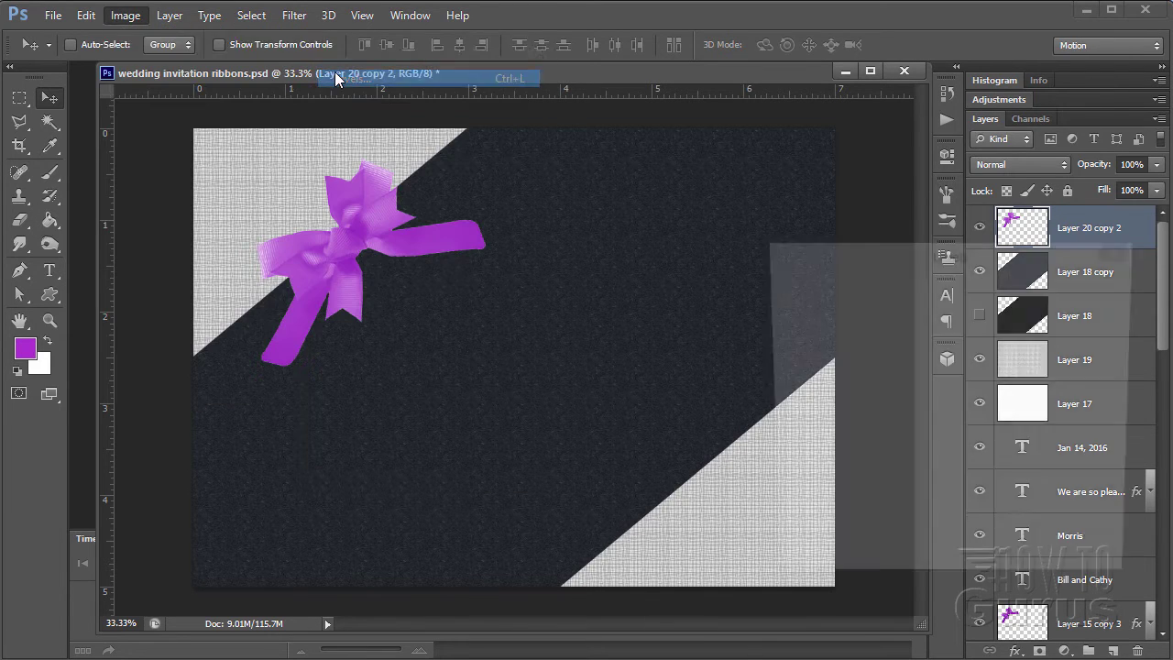
pyautogui.moveTo(855, 261); pyautogui.dragTo(679, 234)
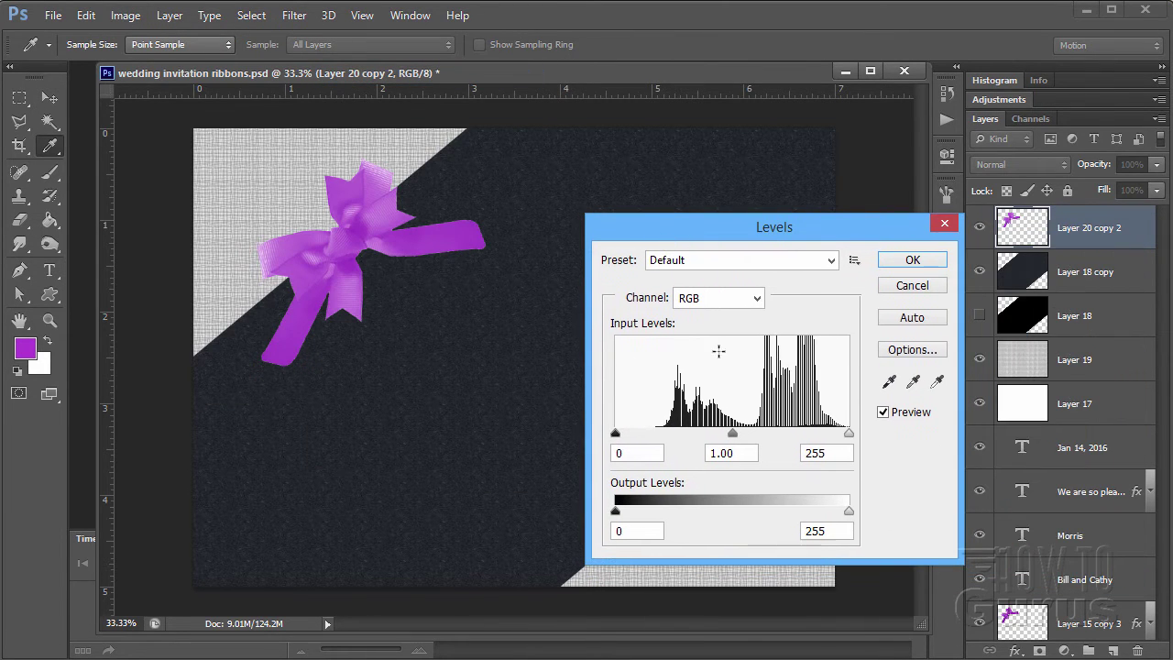
pyautogui.moveTo(618, 438); pyautogui.dragTo(624, 441)
pyautogui.moveTo(737, 436); pyautogui.dragTo(735, 436)
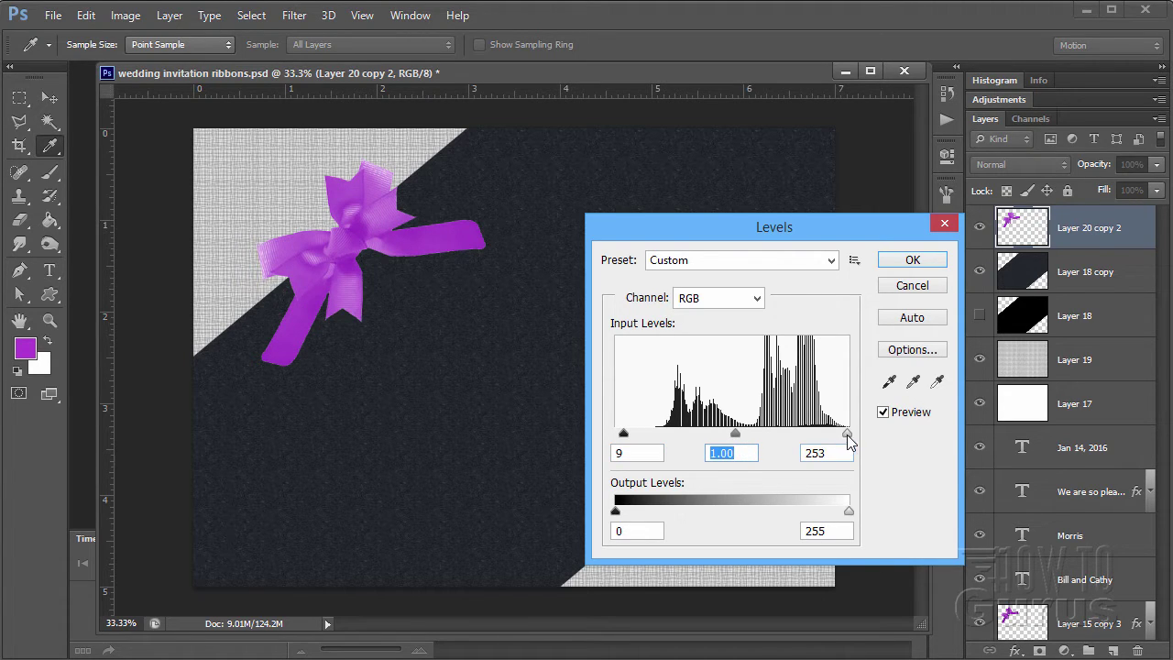
pyautogui.moveTo(848, 435); pyautogui.dragTo(833, 436)
pyautogui.moveTo(627, 436); pyautogui.dragTo(635, 435)
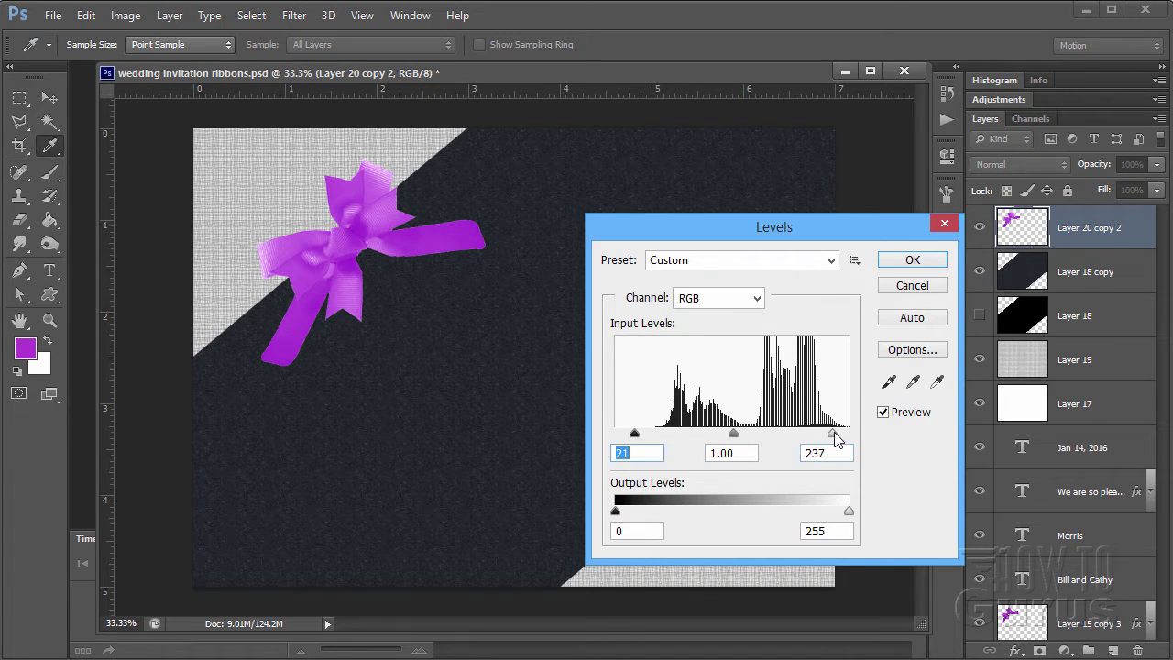
pyautogui.moveTo(835, 435); pyautogui.dragTo(837, 444)
pyautogui.click(834, 434)
pyautogui.moveTo(616, 511); pyautogui.dragTo(612, 515)
pyautogui.click(911, 260)
# - Move the duplicate bow on Layer 20 copy 3 onto the band's lower-right diagonal edge
pyautogui.press('v')
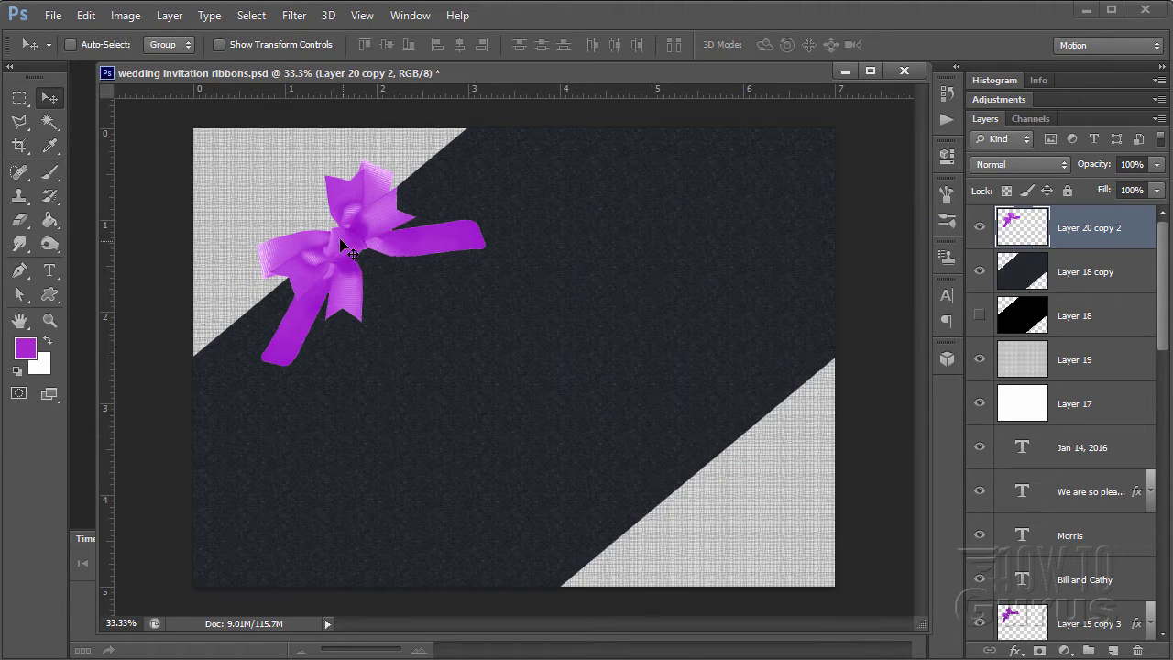
pyautogui.moveTo(348, 251); pyautogui.dragTo(338, 242)
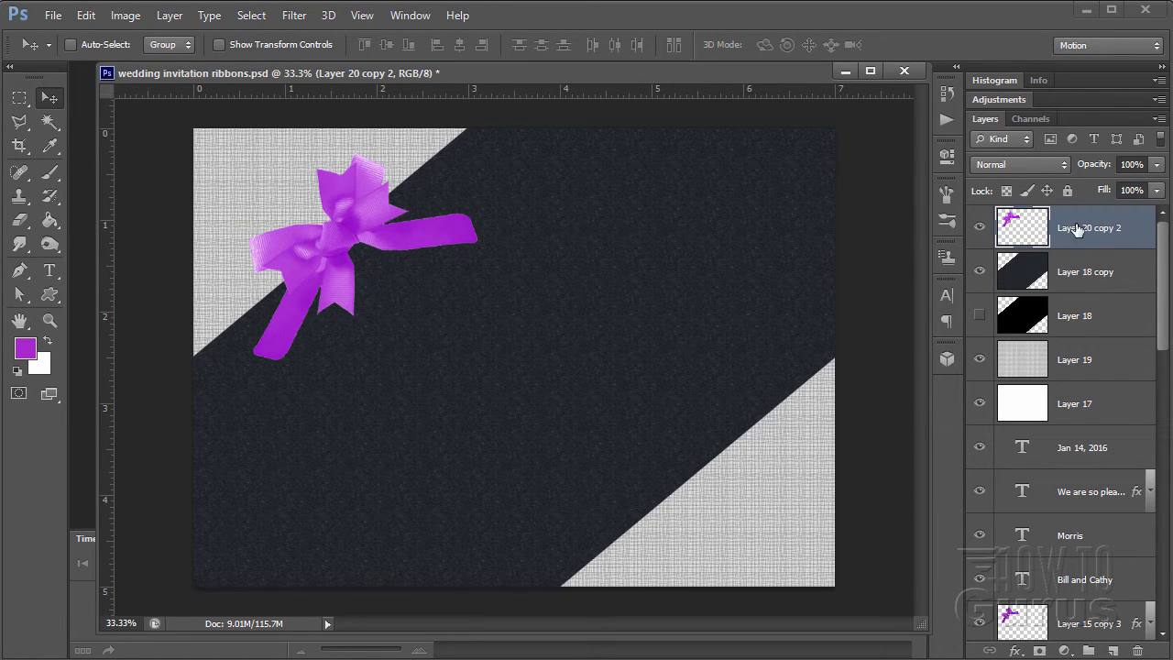
pyautogui.moveTo(1081, 234); pyautogui.dragTo(1112, 649)
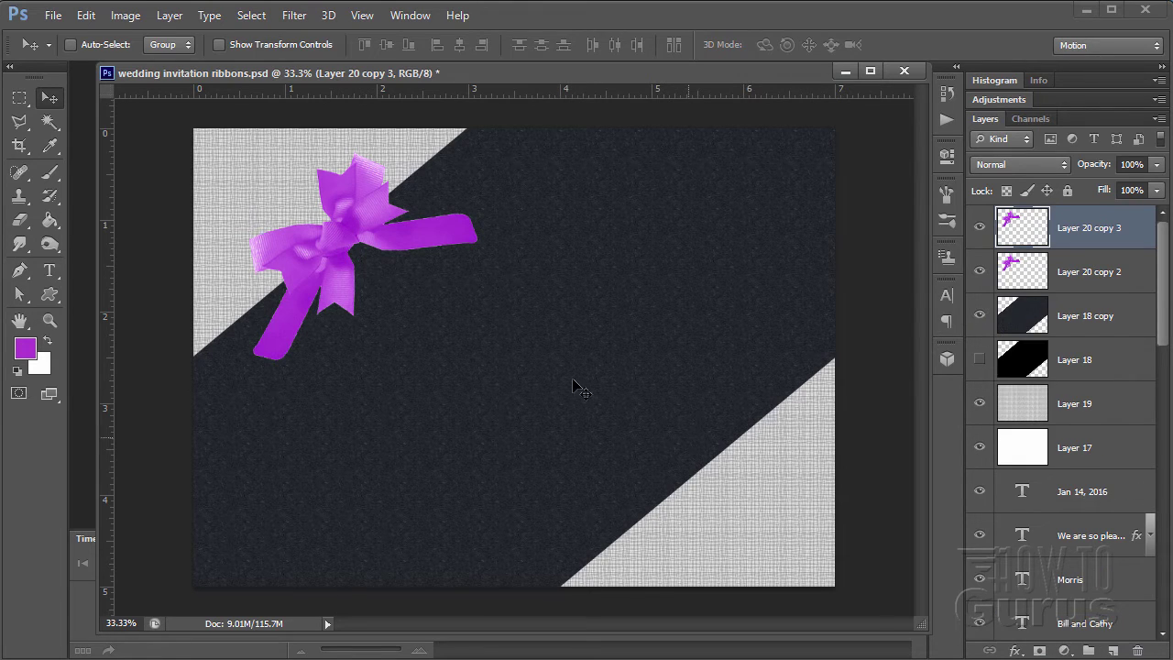
pyautogui.moveTo(347, 249); pyautogui.dragTo(710, 477)
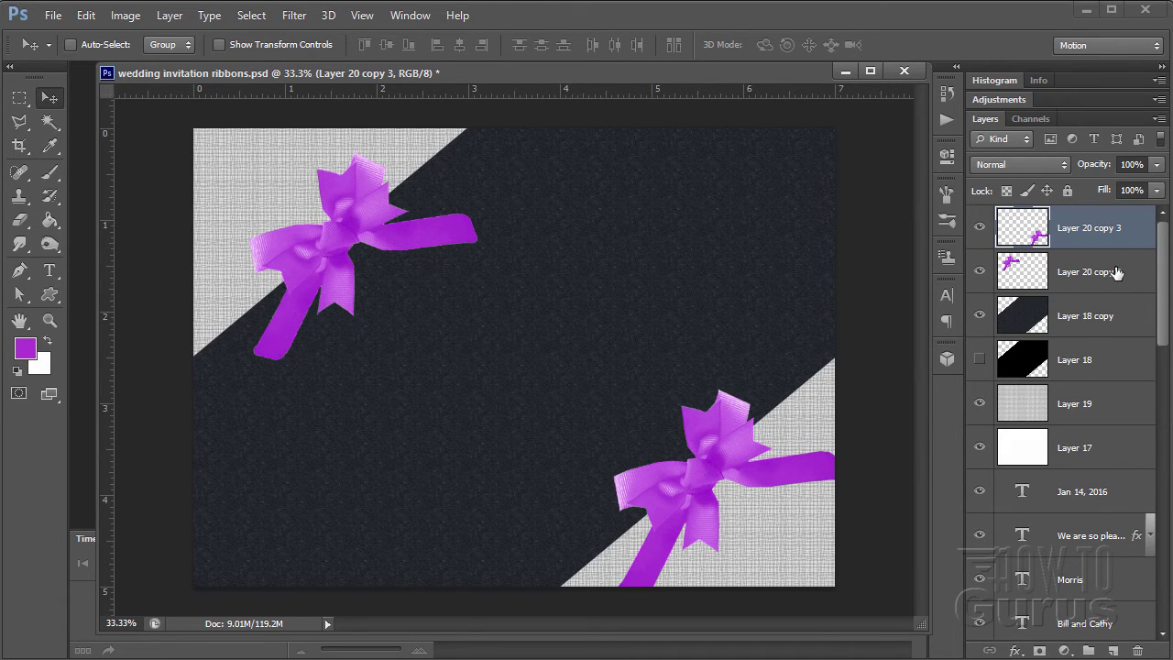
pyautogui.click(1058, 268)
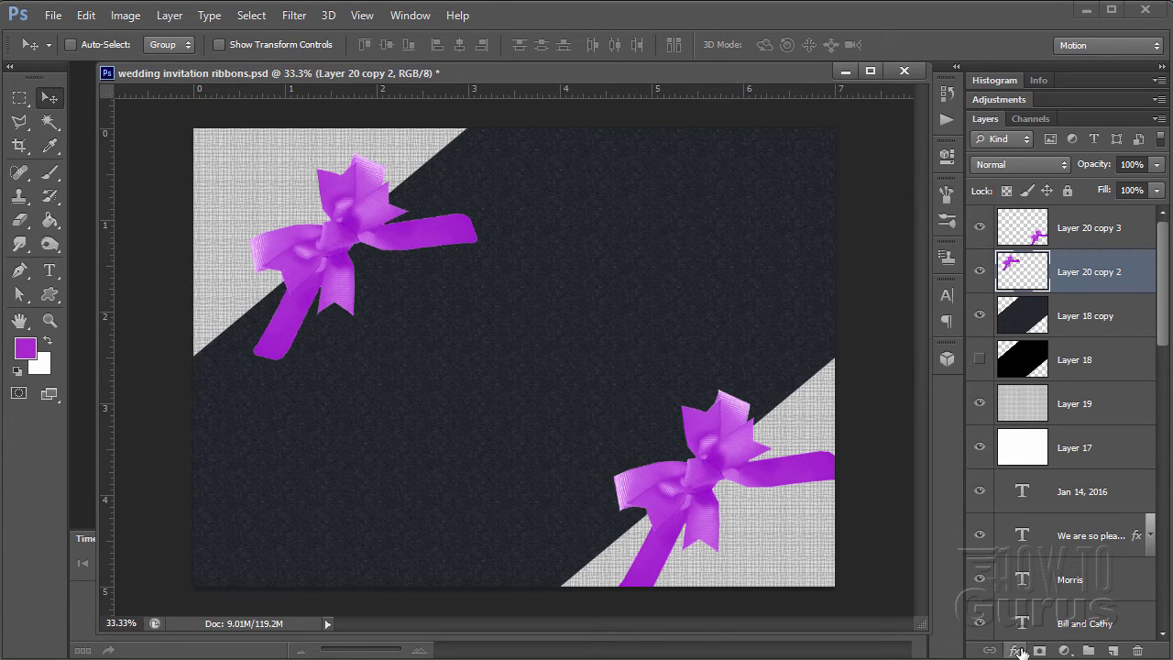
# - Add a drop shadow to Layer 20 copy 2's bow with 10 px distance and 10 px size
pyautogui.click(170, 17)
pyautogui.moveTo(237, 116)
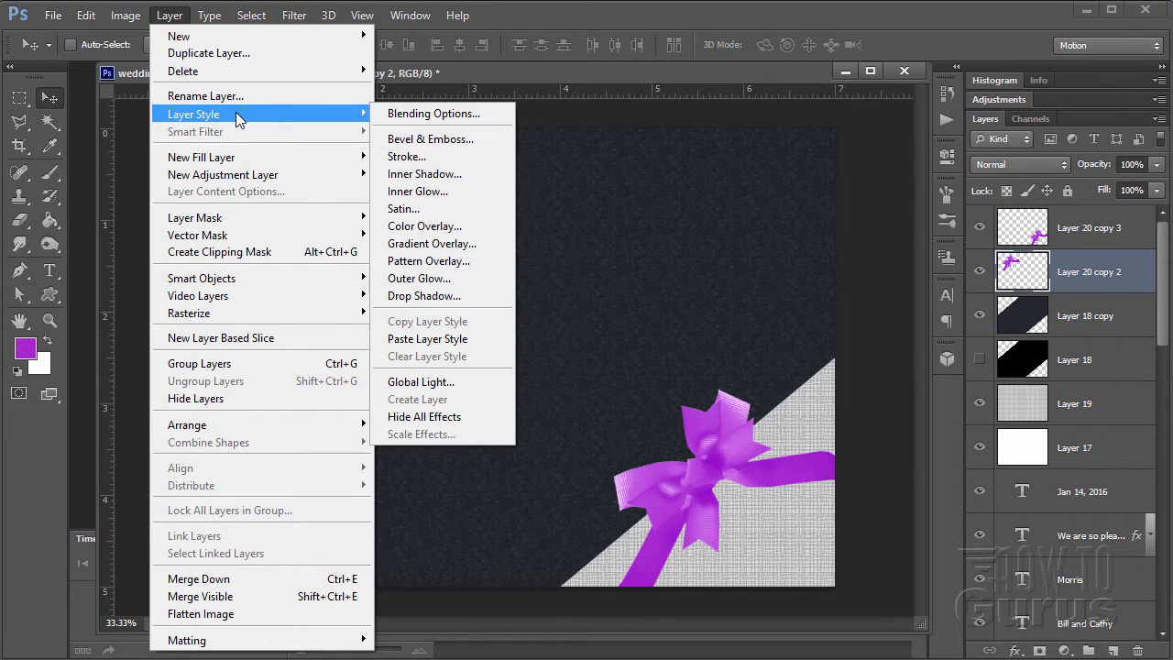
pyautogui.click(408, 294)
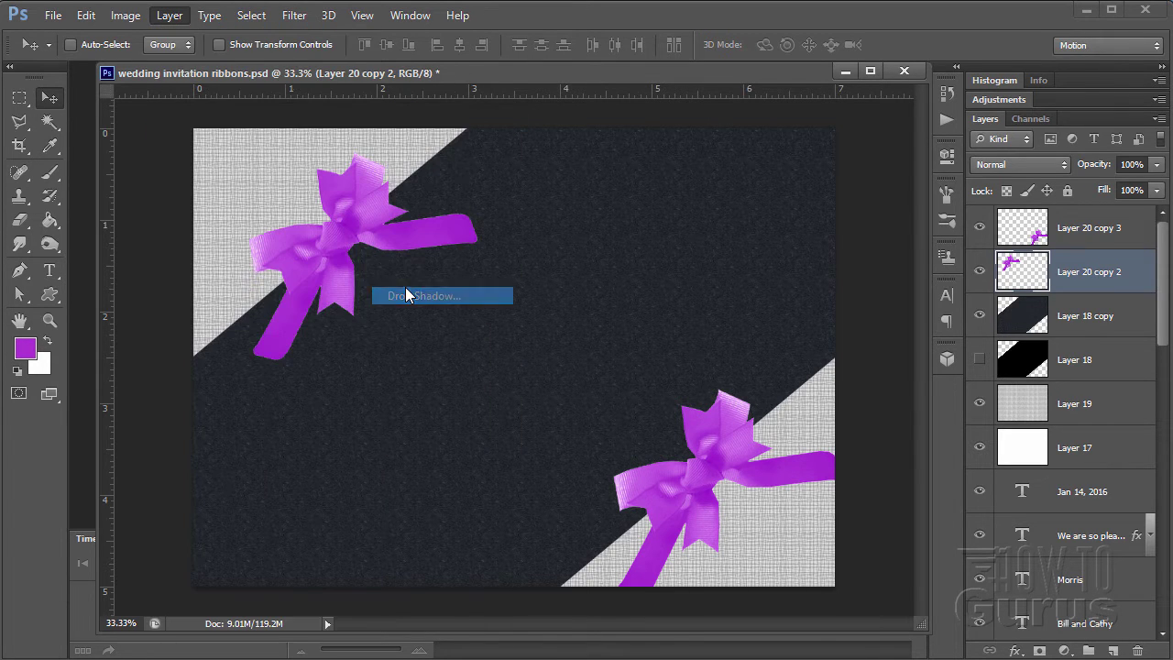
pyautogui.moveTo(781, 265); pyautogui.dragTo(632, 210)
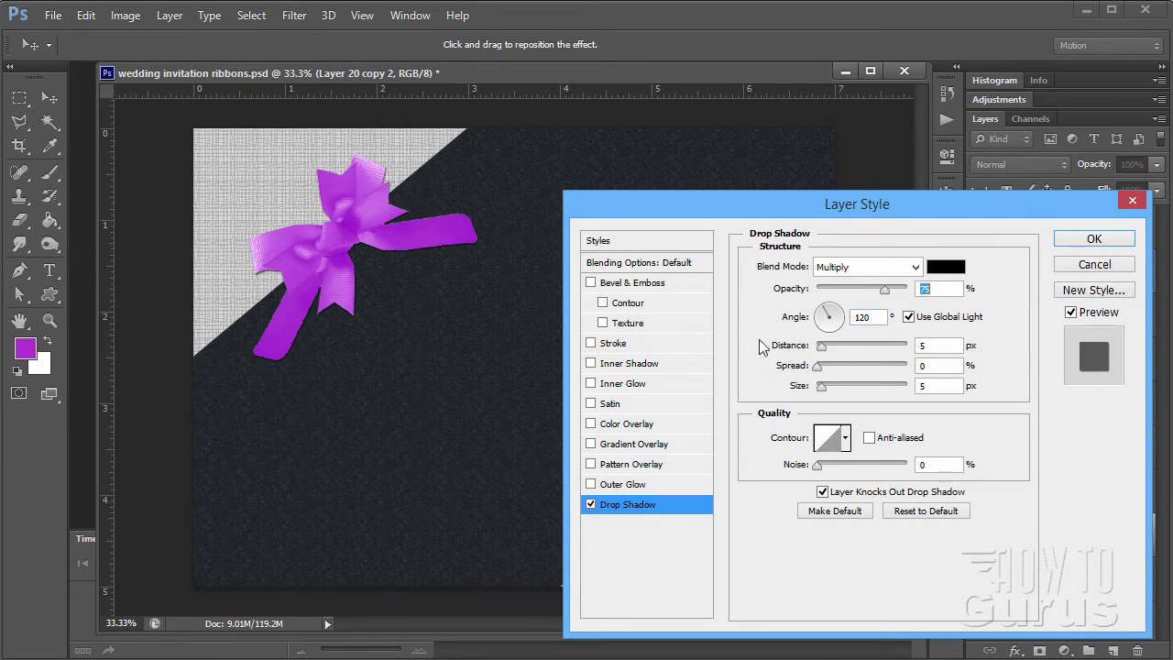
pyautogui.doubleClick(920, 345)
pyautogui.write('10')
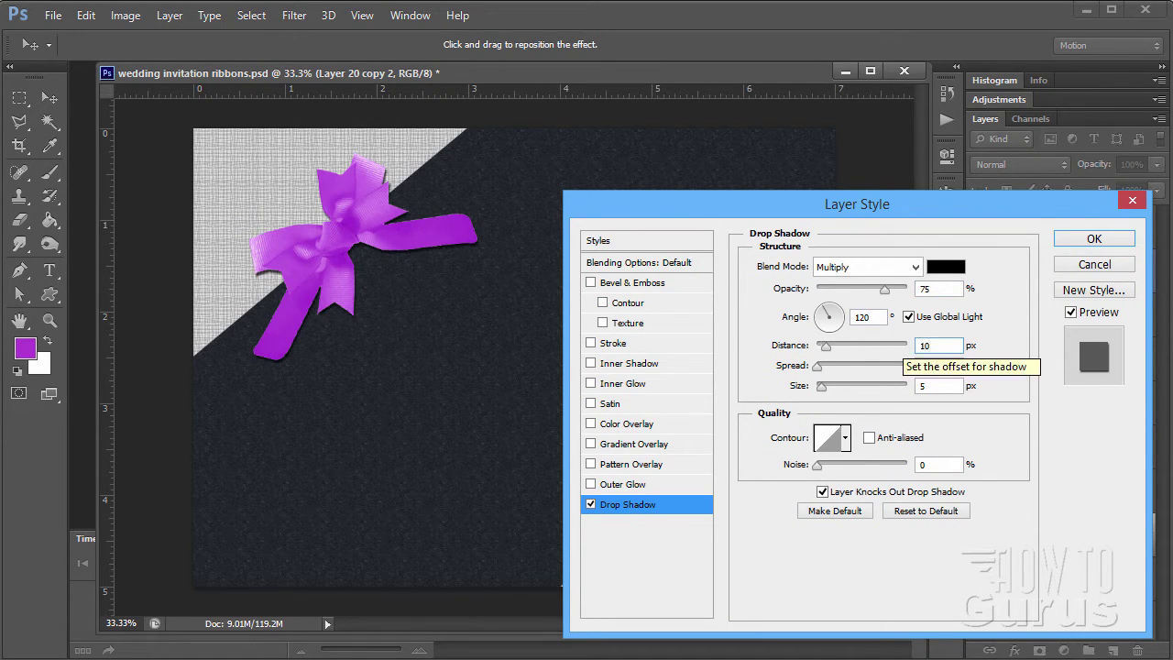
pyautogui.doubleClick(930, 386)
pyautogui.write('10')
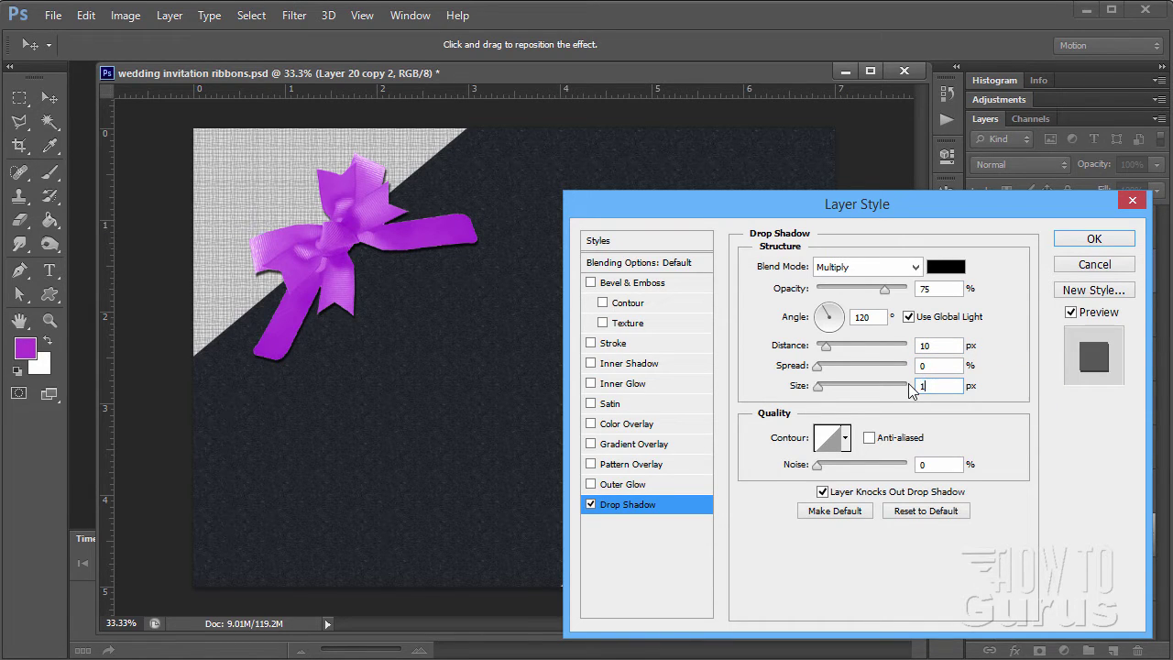
pyautogui.click(1093, 240)
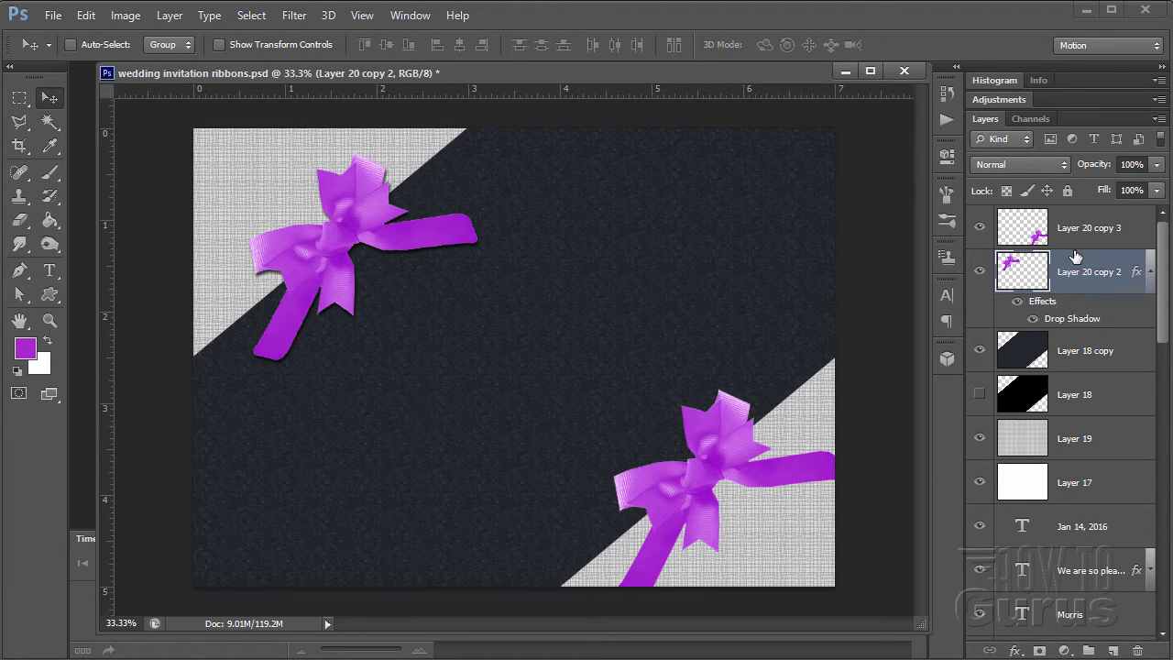
# - Copy the layer style from Layer 20 copy 2 and paste it onto Layer 20 copy 3
pyautogui.rightClick(1060, 269)
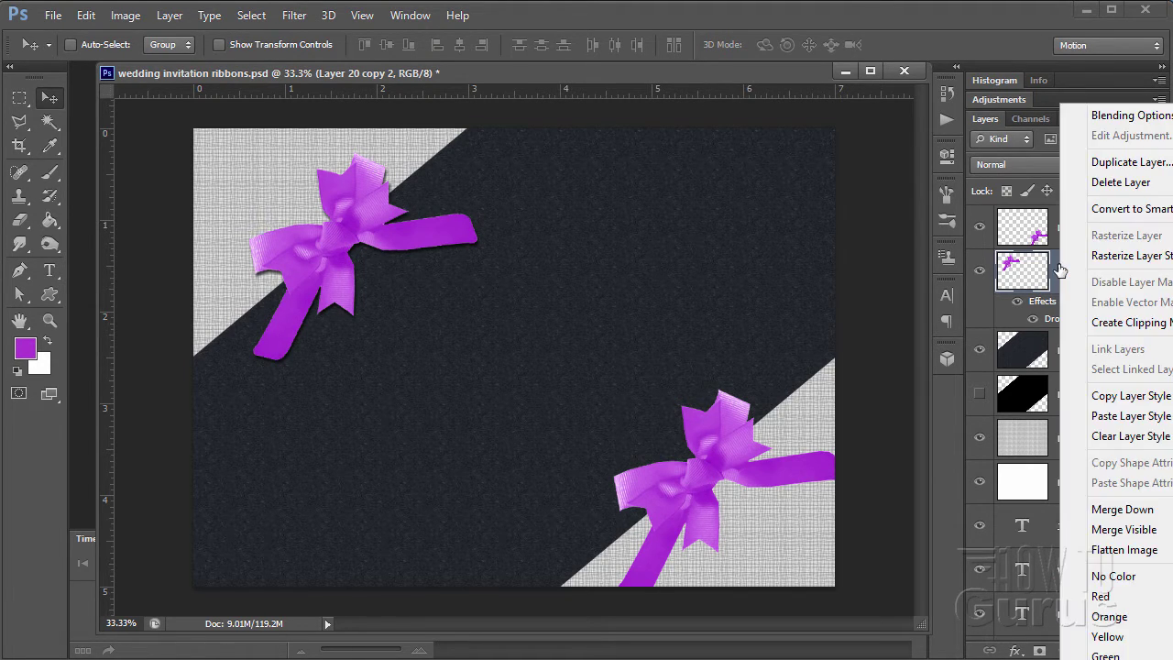
pyautogui.click(1109, 397)
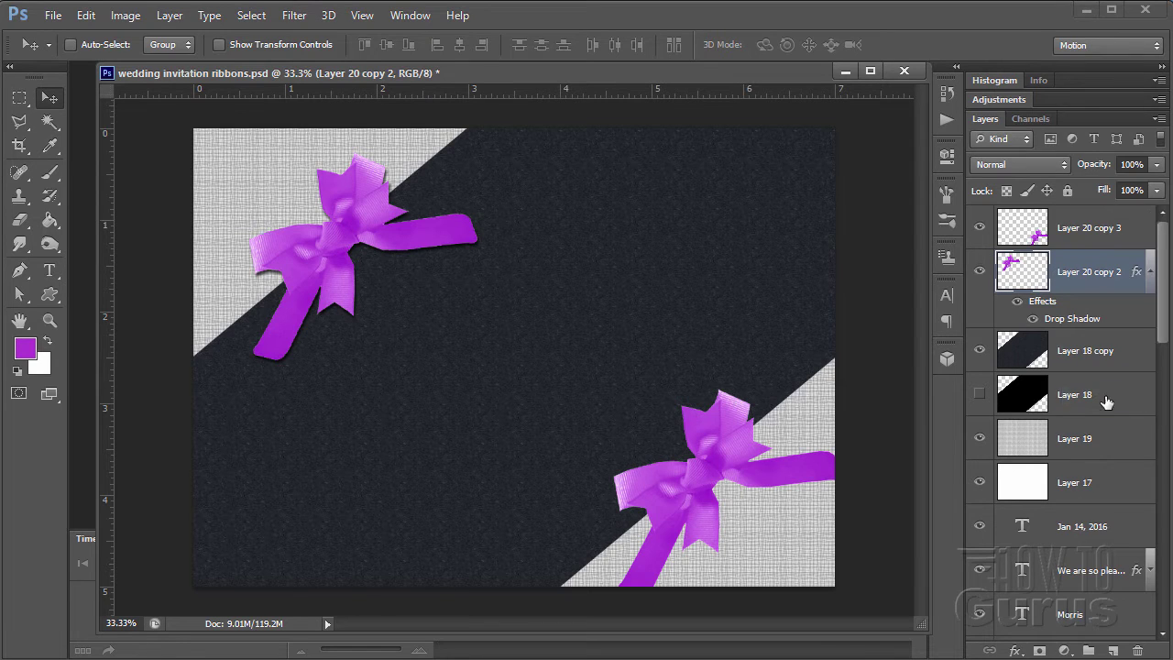
pyautogui.click(1066, 229)
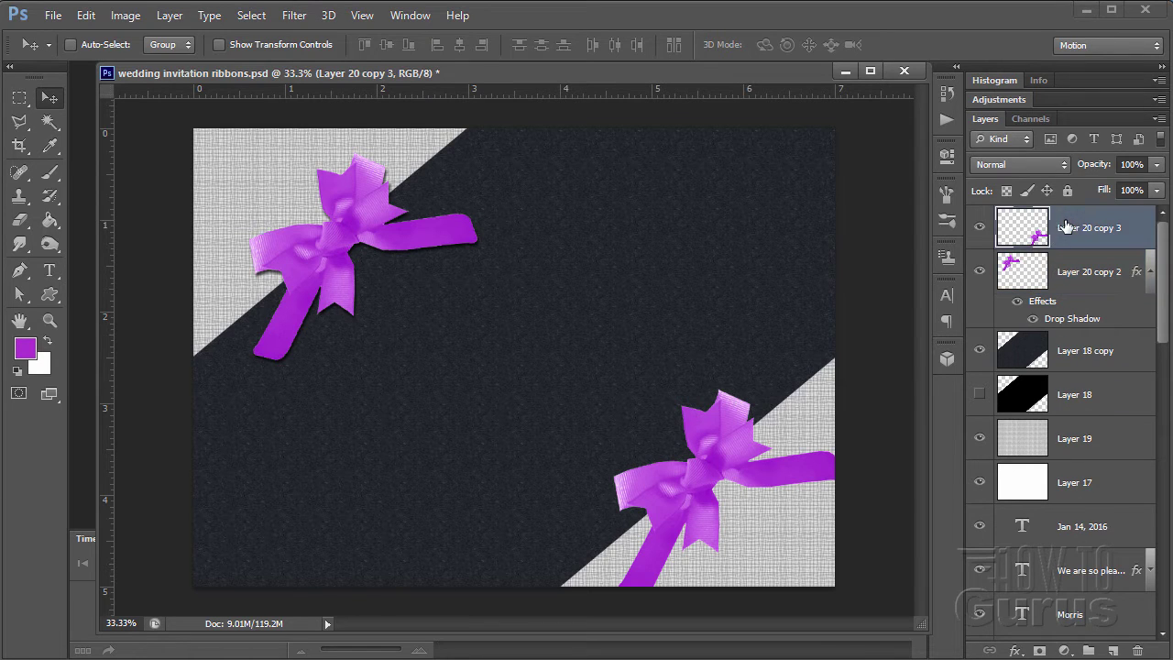
pyautogui.rightClick(1066, 228)
pyautogui.click(1109, 413)
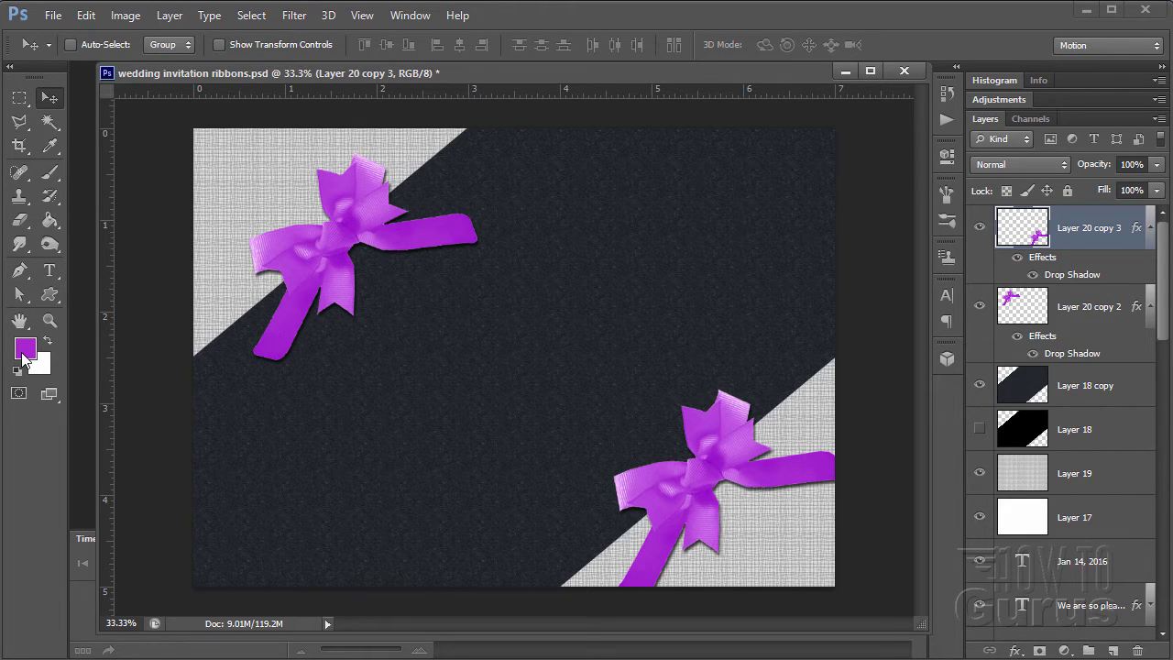
# - Create a new layer and set the Brush tool to the Long Bow 400 preset at 550 px
pyautogui.click(1113, 649)
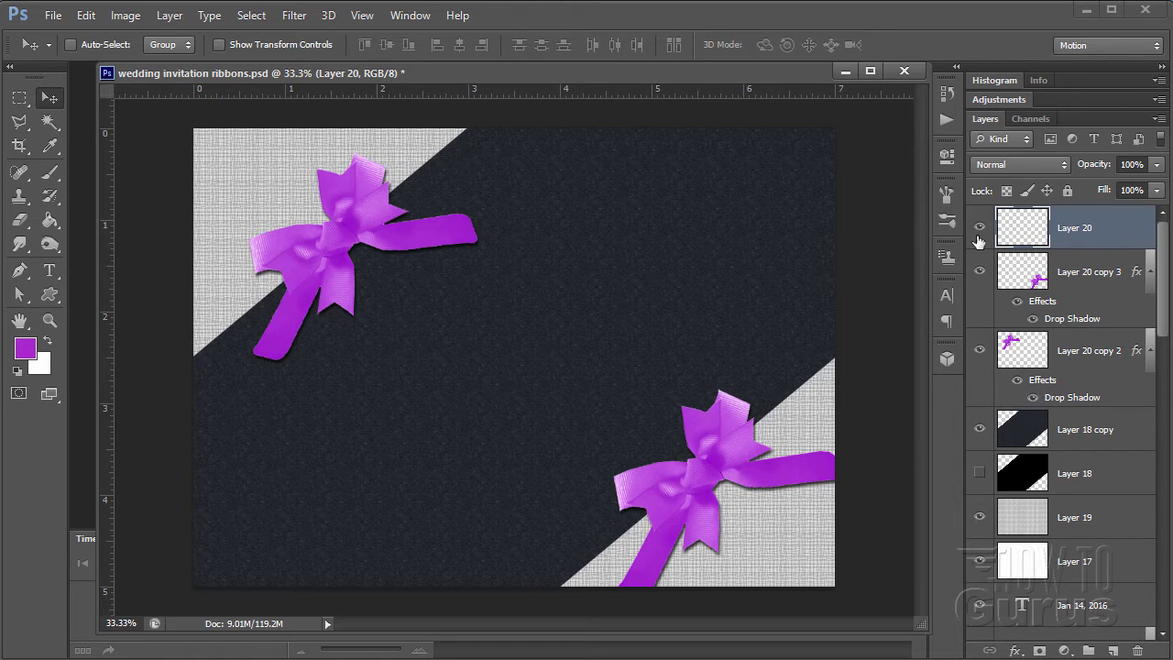
pyautogui.click(51, 173)
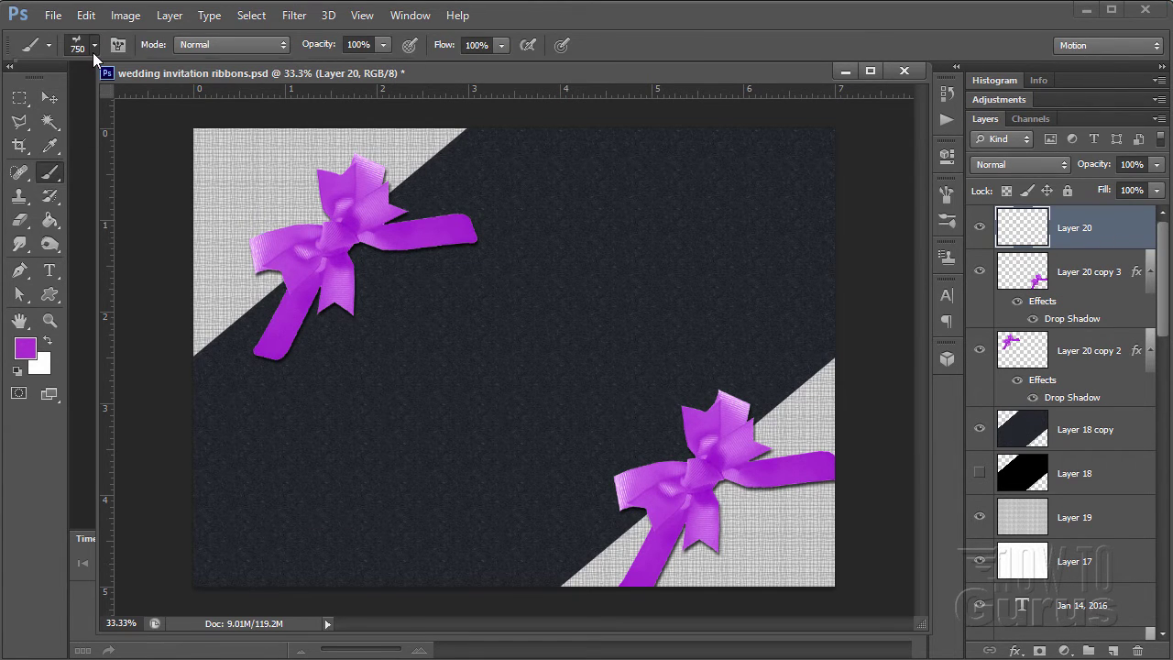
pyautogui.click(93, 52)
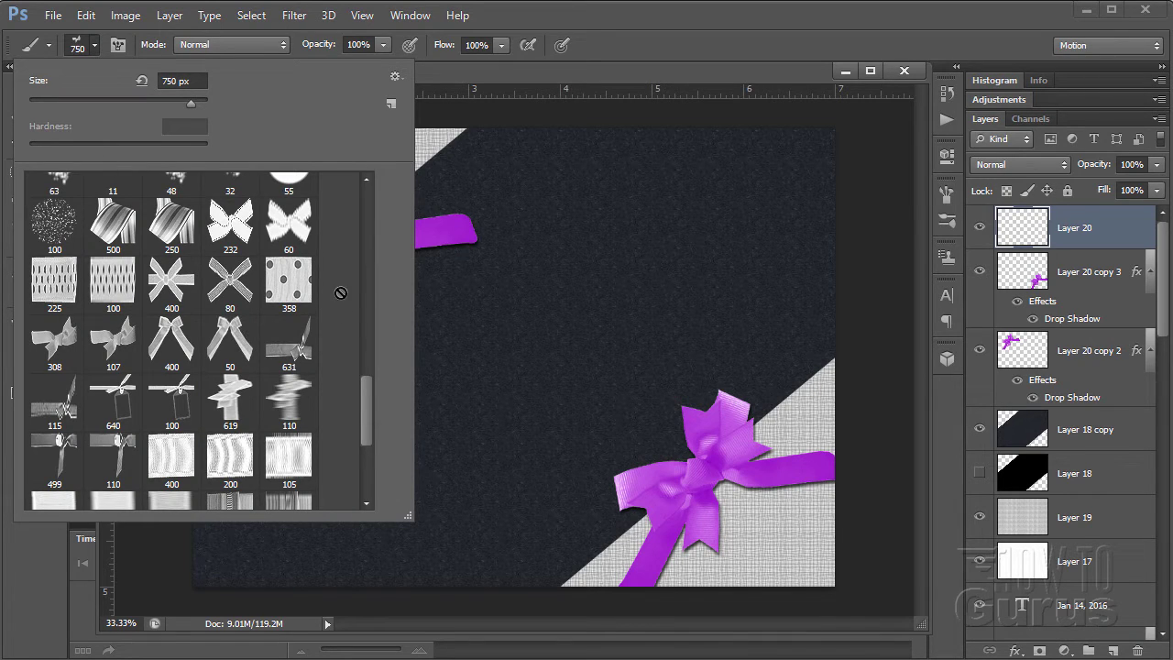
pyautogui.scroll(-2, 368, 504)
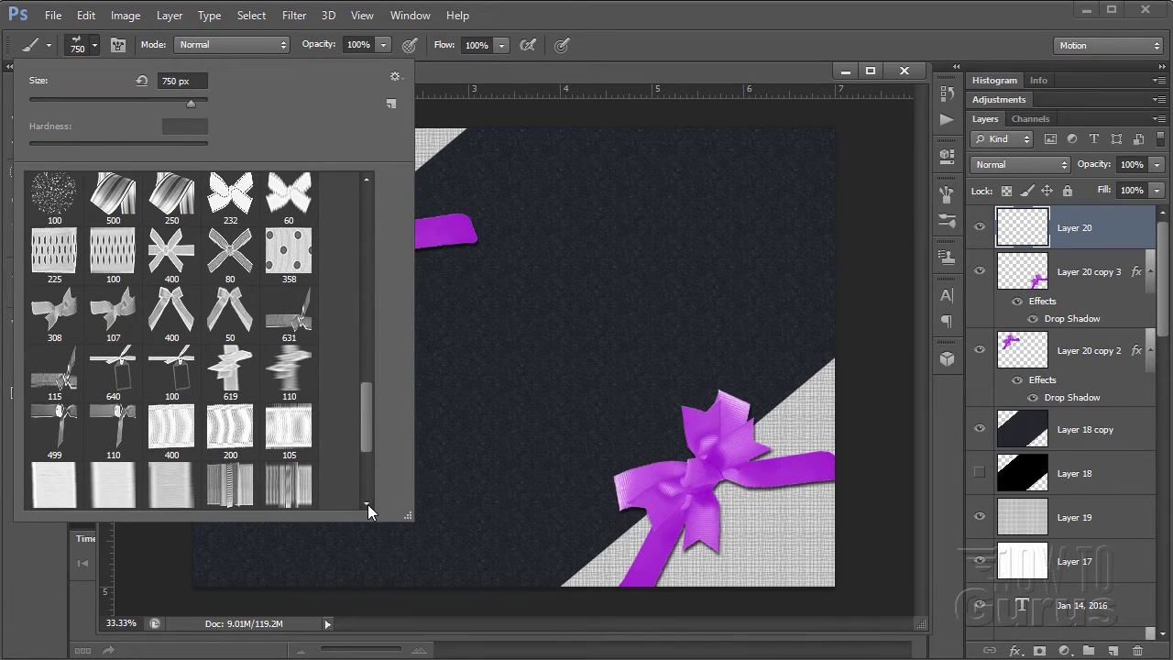
pyautogui.scroll(-1, 367, 504)
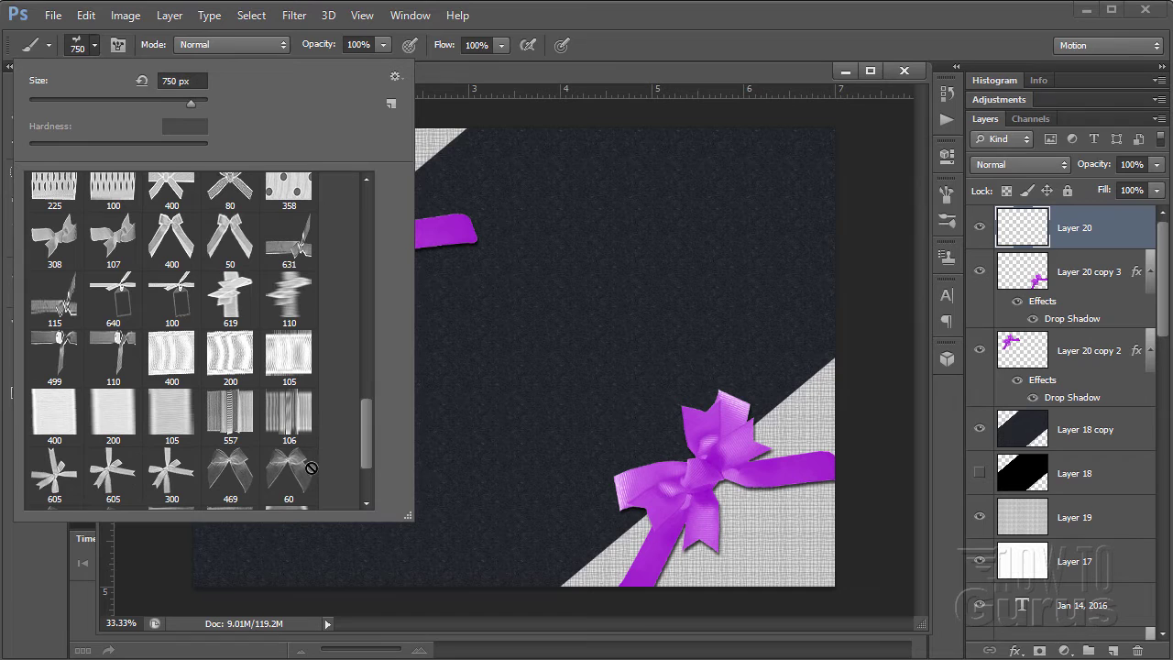
pyautogui.click(165, 359)
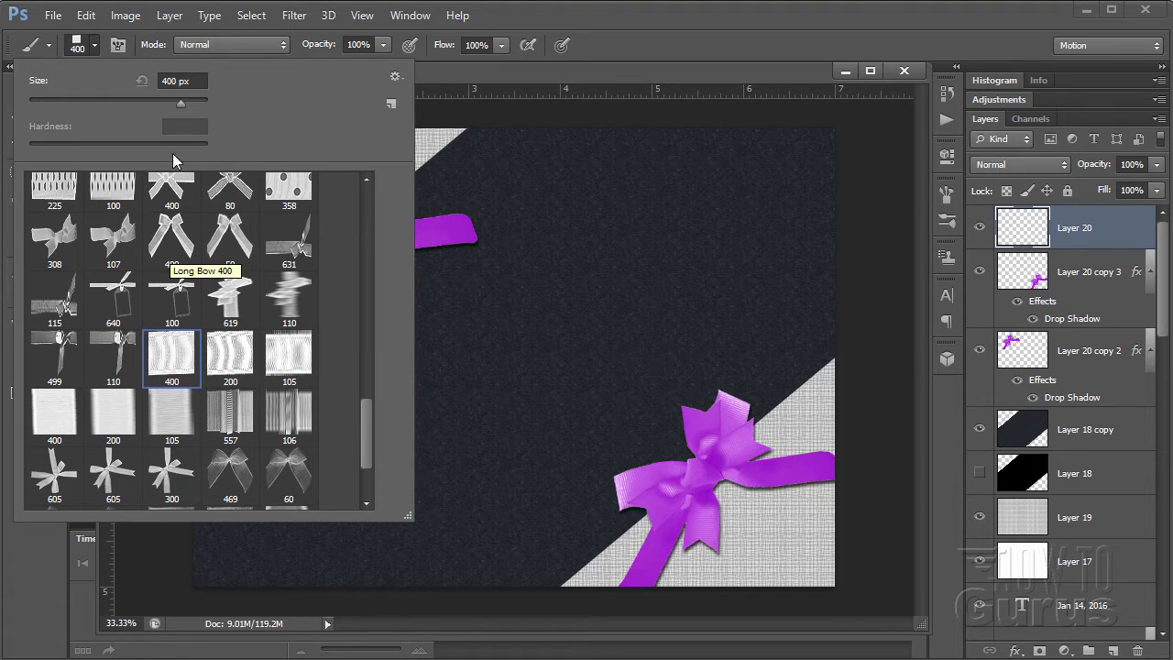
pyautogui.click(190, 83)
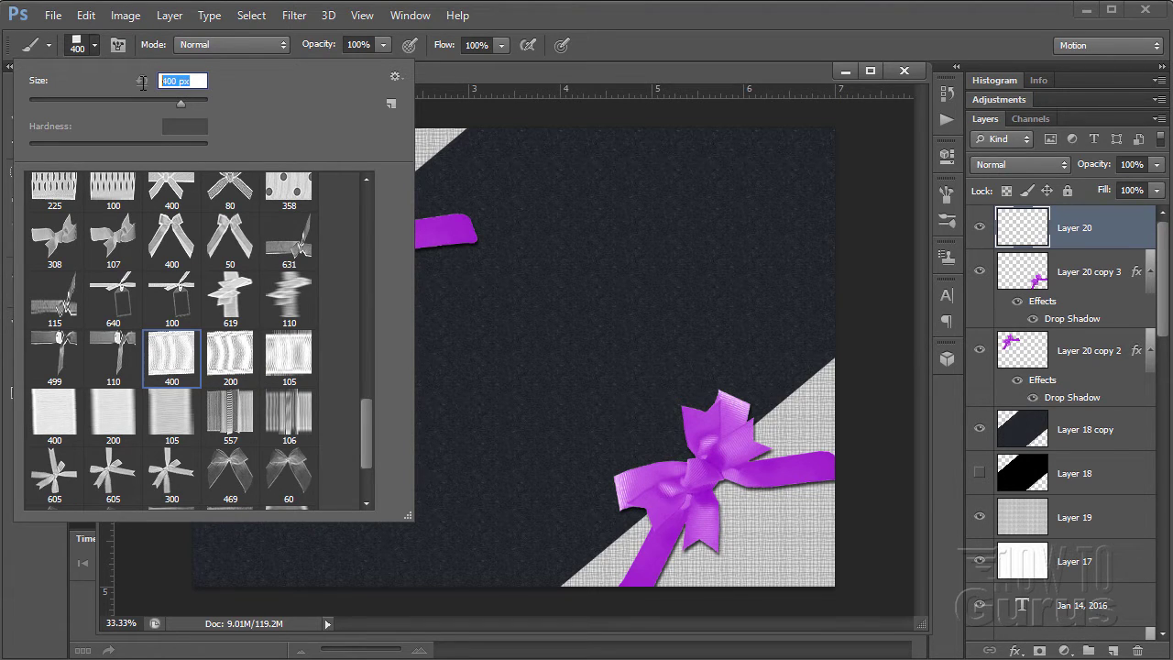
pyautogui.write('550')
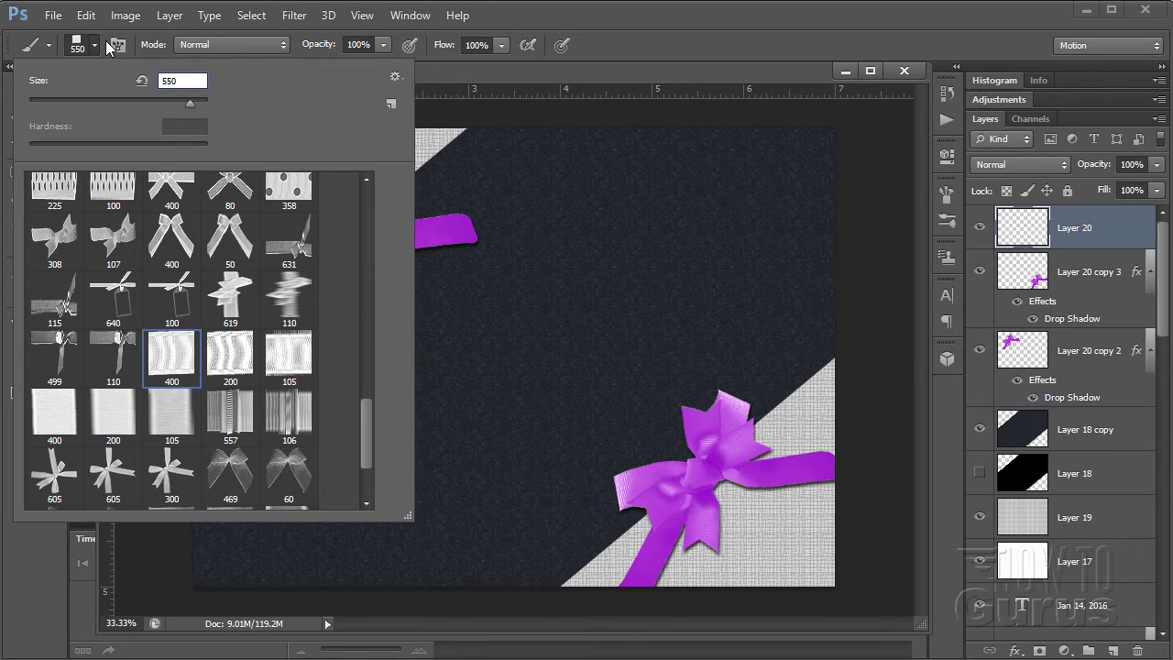
pyautogui.click(93, 46)
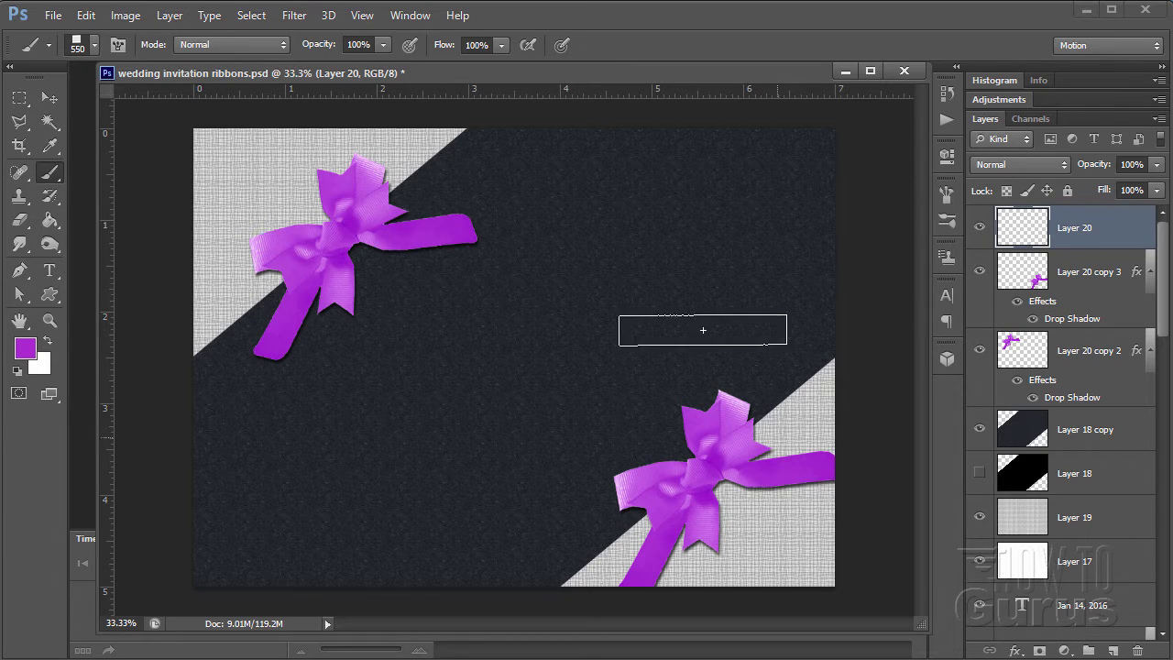
# - Fill the new layer with white and stamp a purple ribbon strip near the canvas centre
pyautogui.click(46, 340)
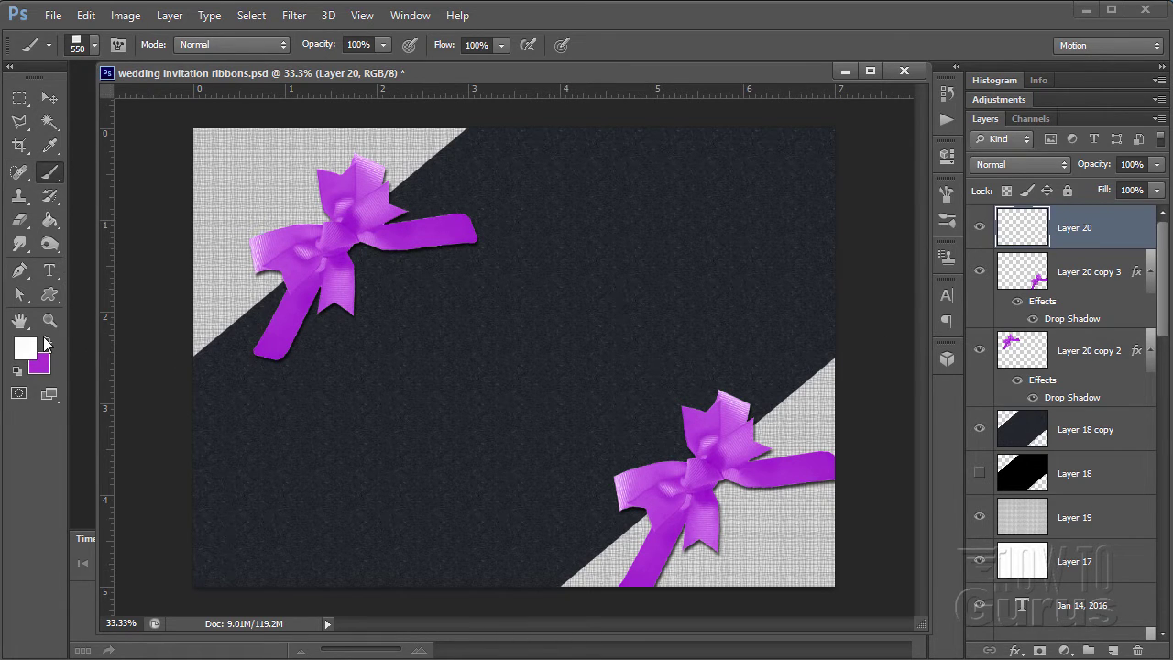
pyautogui.click(52, 221)
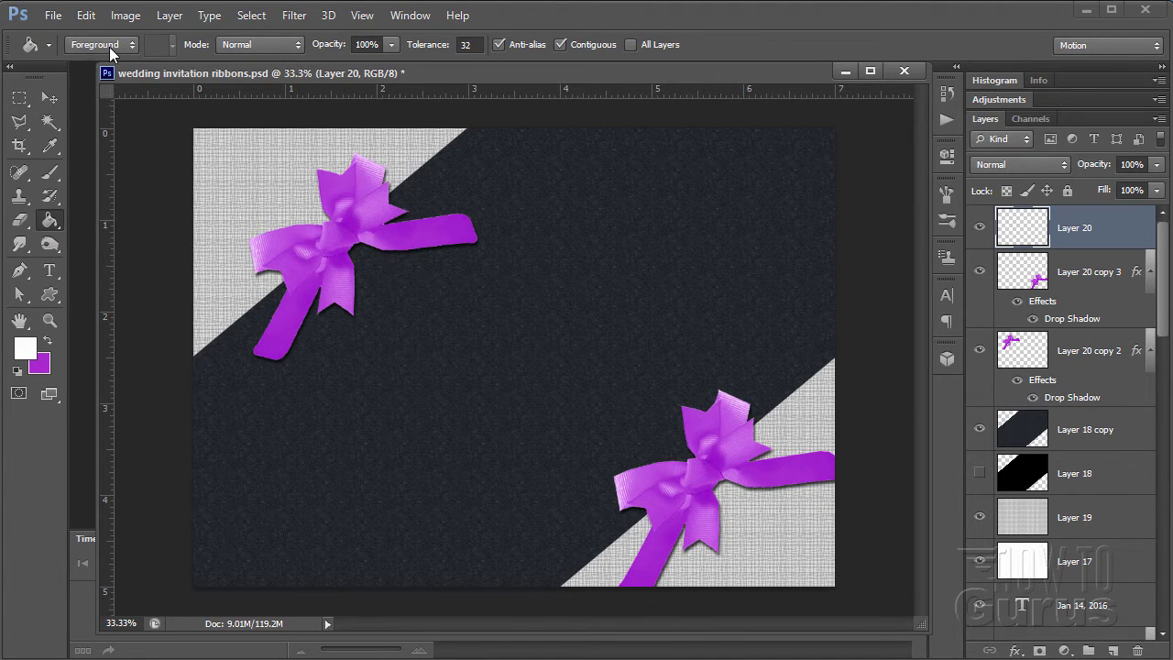
pyautogui.click(500, 351)
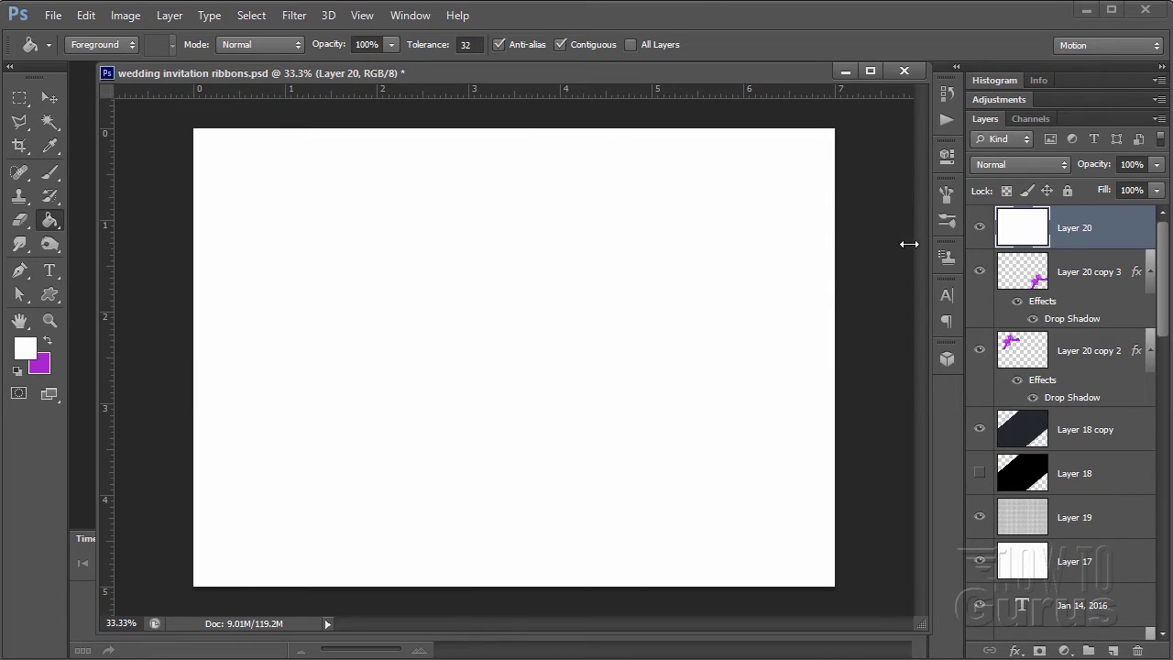
pyautogui.click(47, 175)
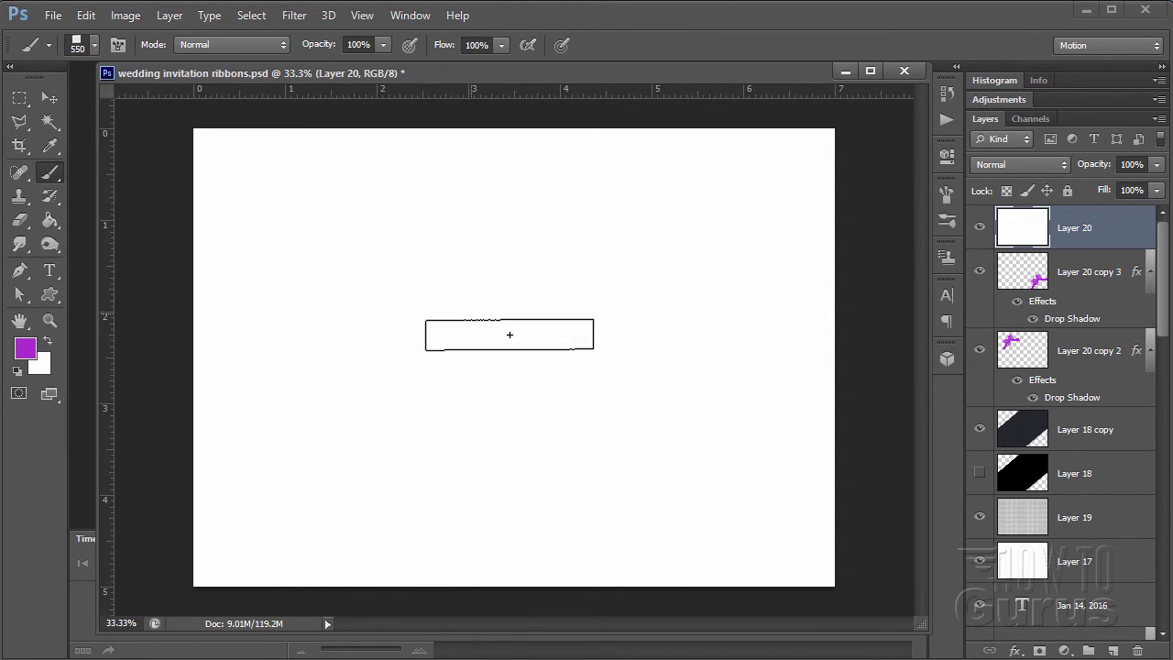
pyautogui.click(509, 335)
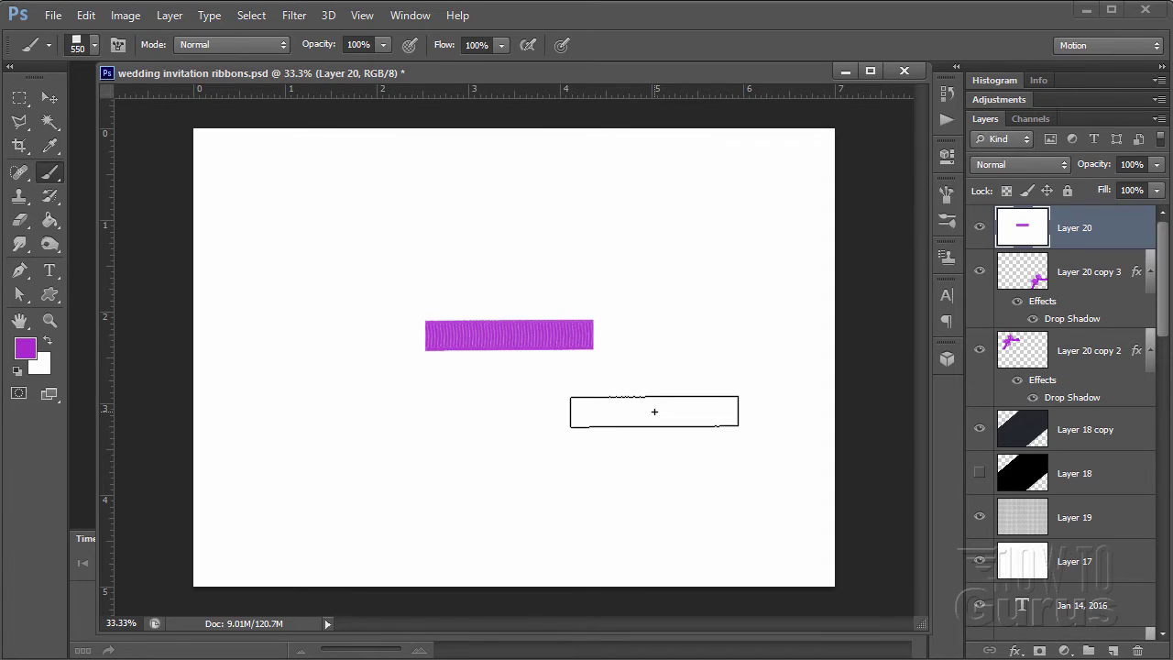
# - Select around the ribbon strip by colour, expand the selection slightly, then deselect
pyautogui.click(60, 99)
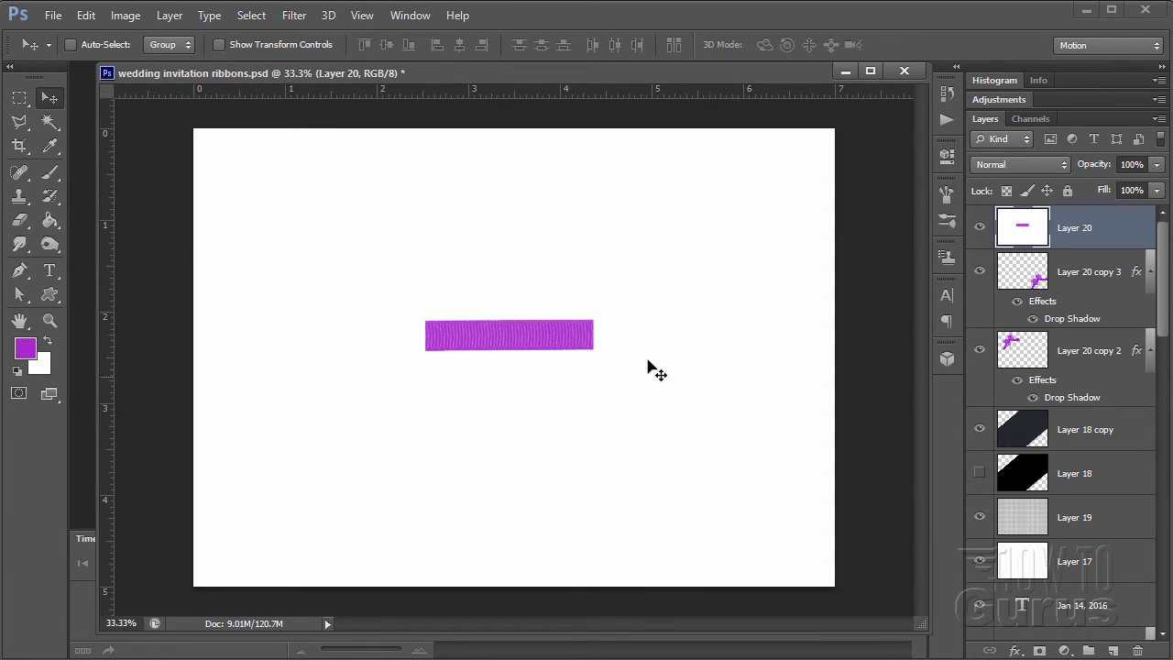
pyautogui.click(50, 122)
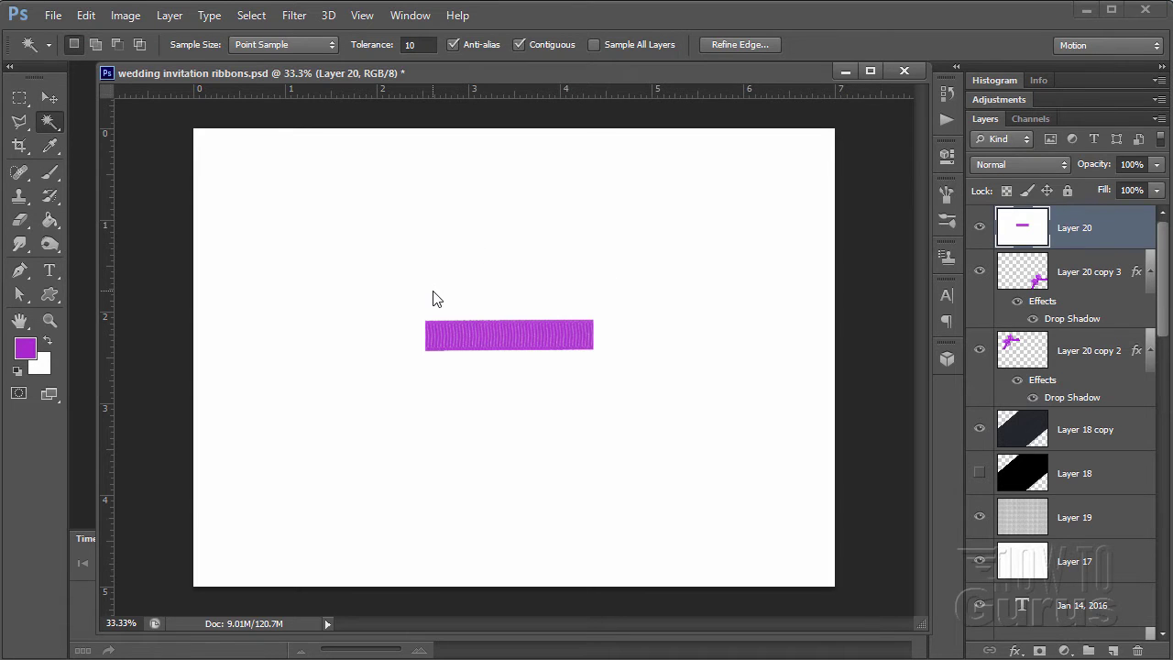
pyautogui.click(252, 16)
pyautogui.moveTo(296, 220)
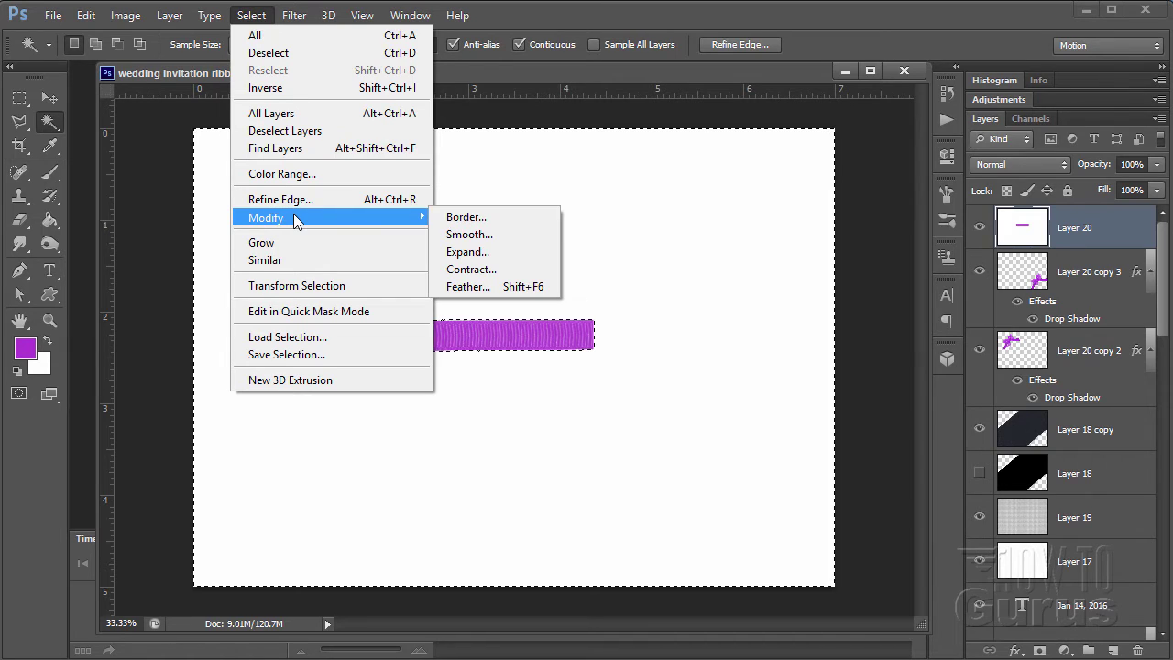
pyautogui.click(510, 255)
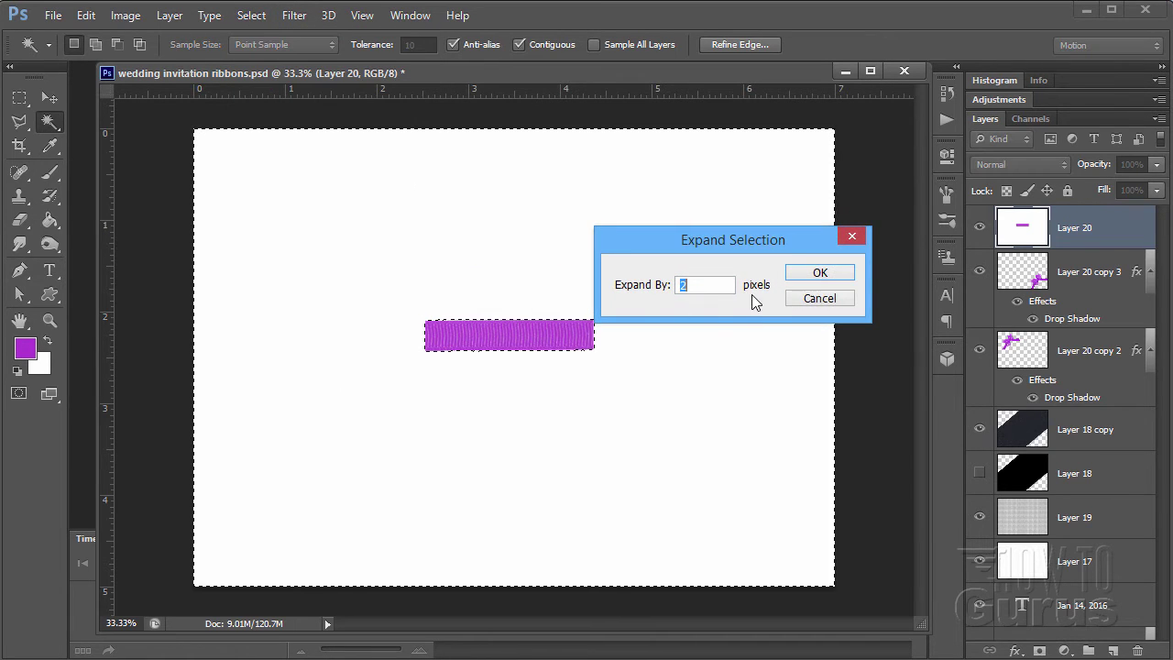
pyautogui.click(816, 274)
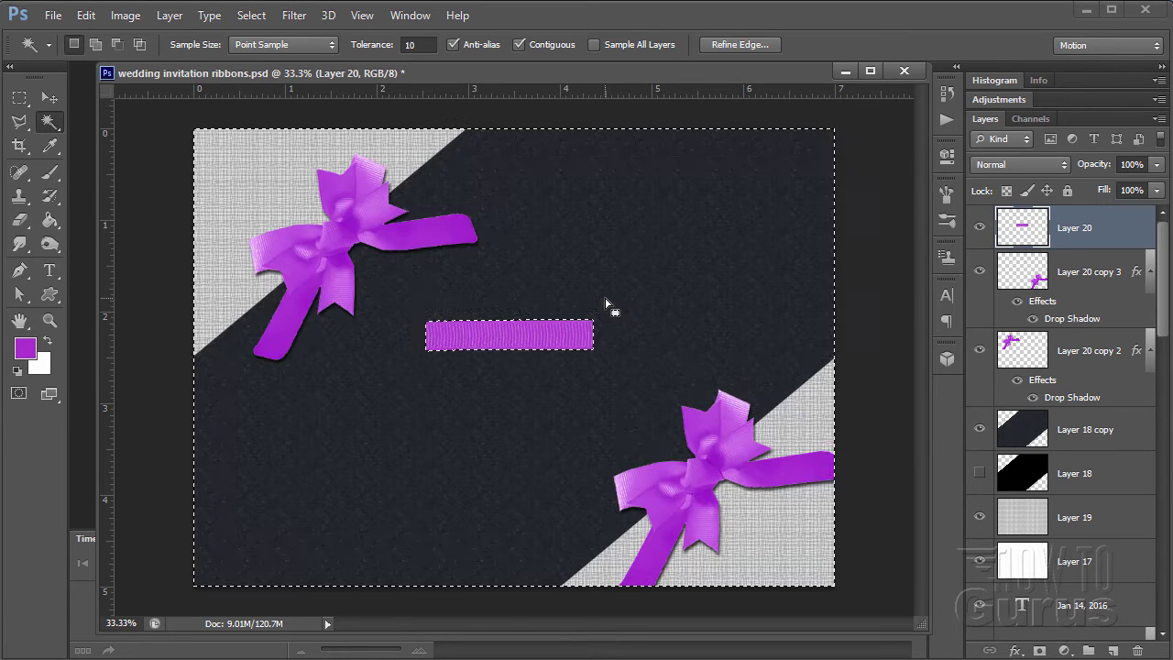
pyautogui.click(260, 16)
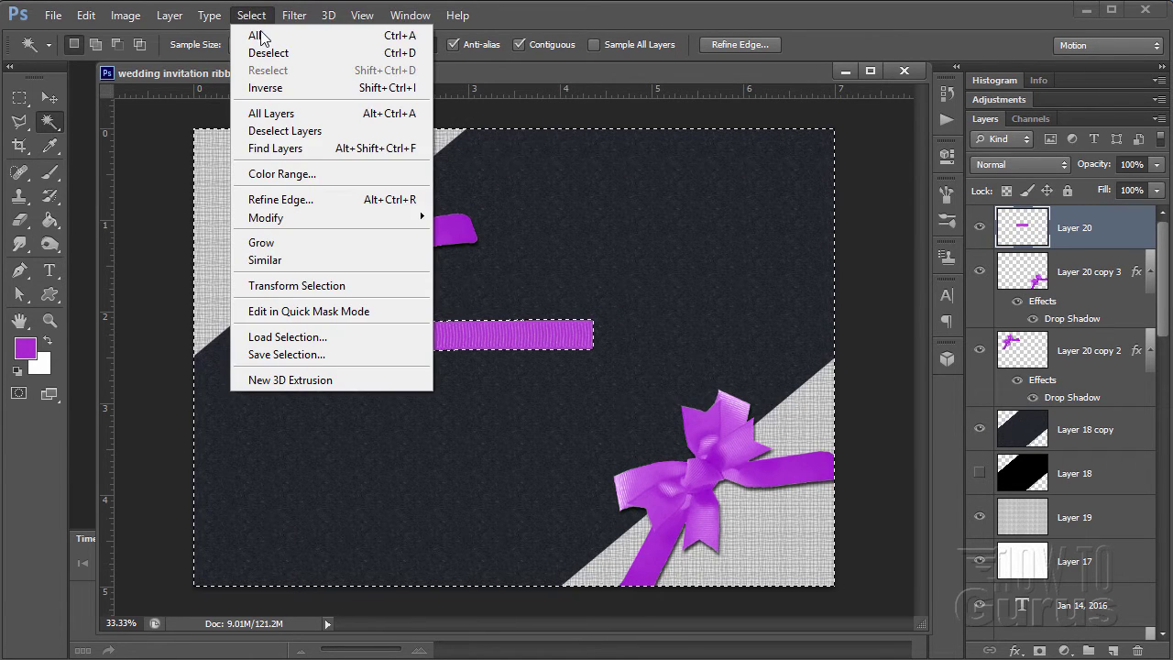
pyautogui.click(268, 52)
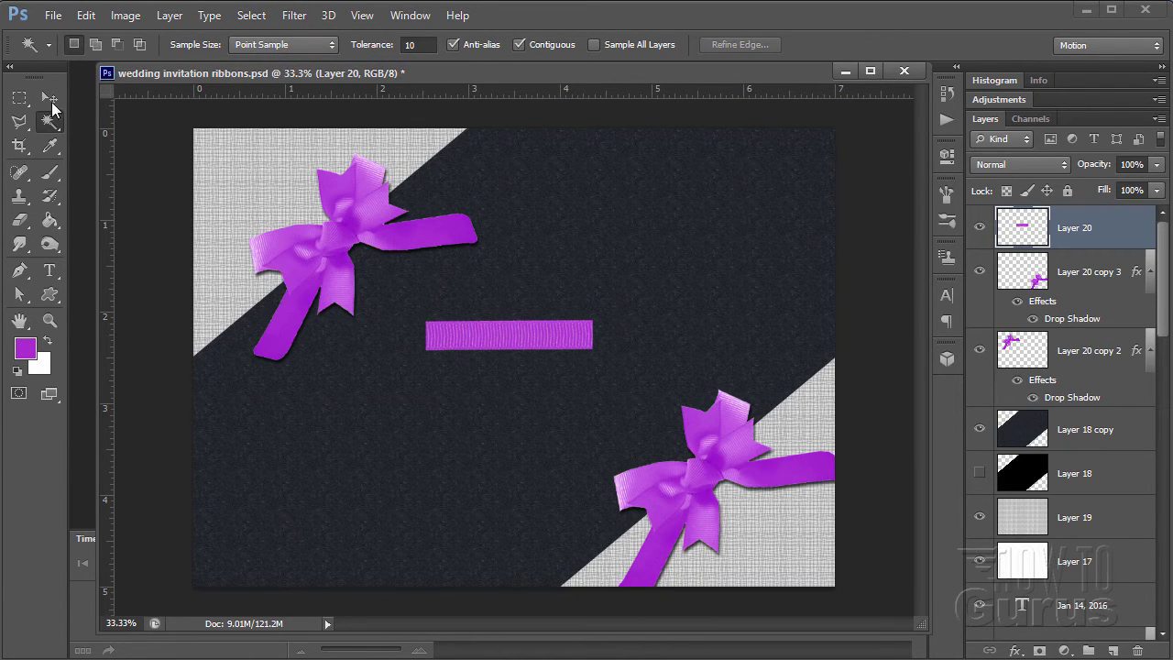
# - Hide the top-left bow and position the ribbon strip across the upper diagonal edge
pyautogui.click(51, 99)
pyautogui.moveTo(510, 344); pyautogui.dragTo(441, 188)
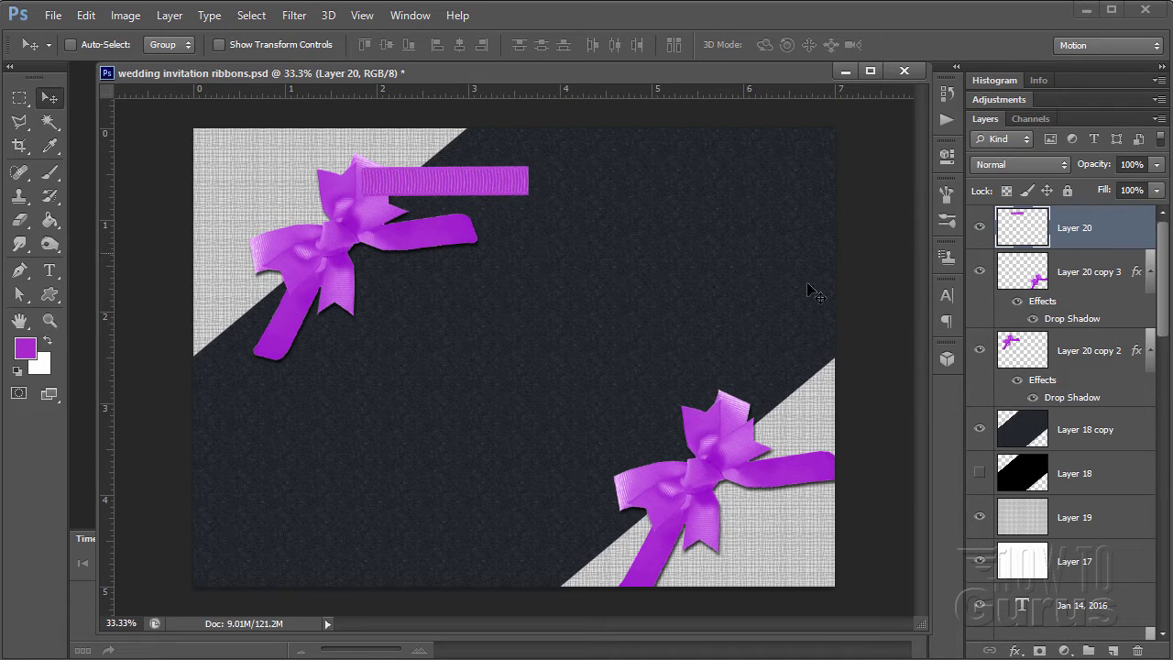
pyautogui.click(979, 351)
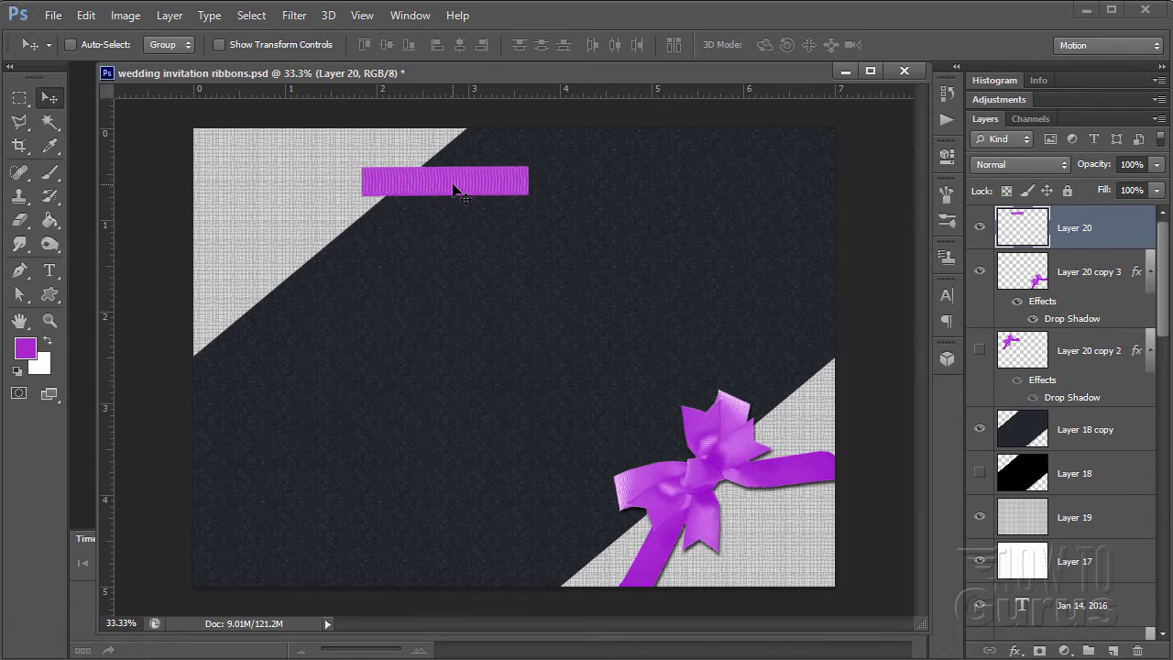
pyautogui.moveTo(453, 189); pyautogui.dragTo(388, 230)
pyautogui.click(49, 320)
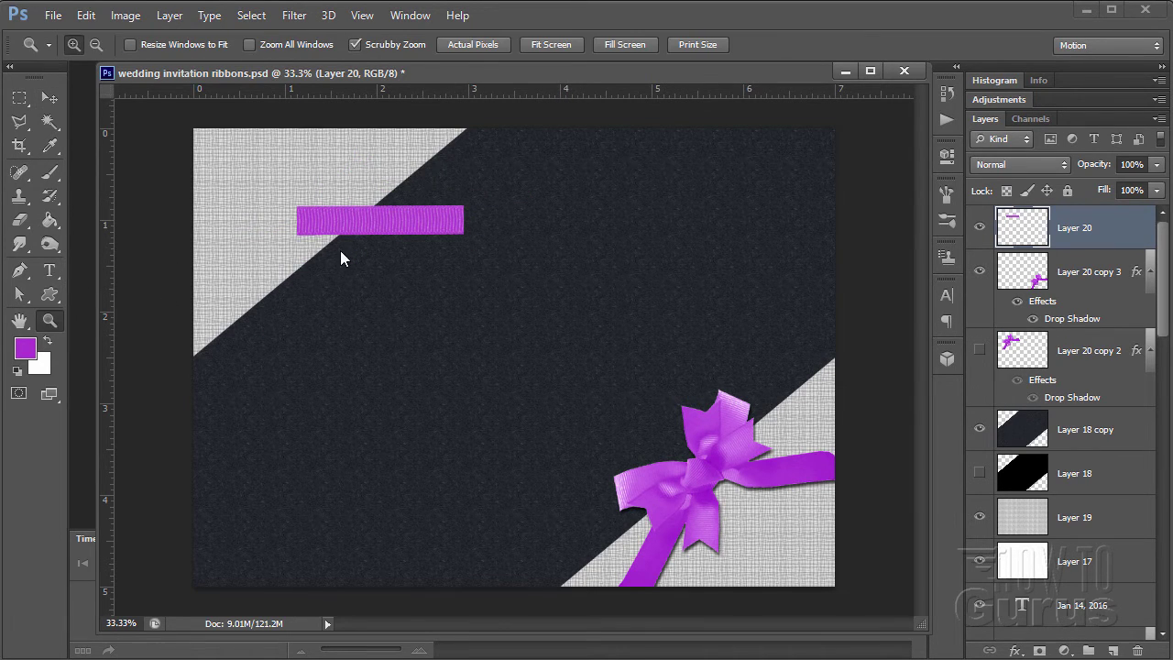
pyautogui.click(348, 252)
pyautogui.click(382, 220)
pyautogui.click(49, 98)
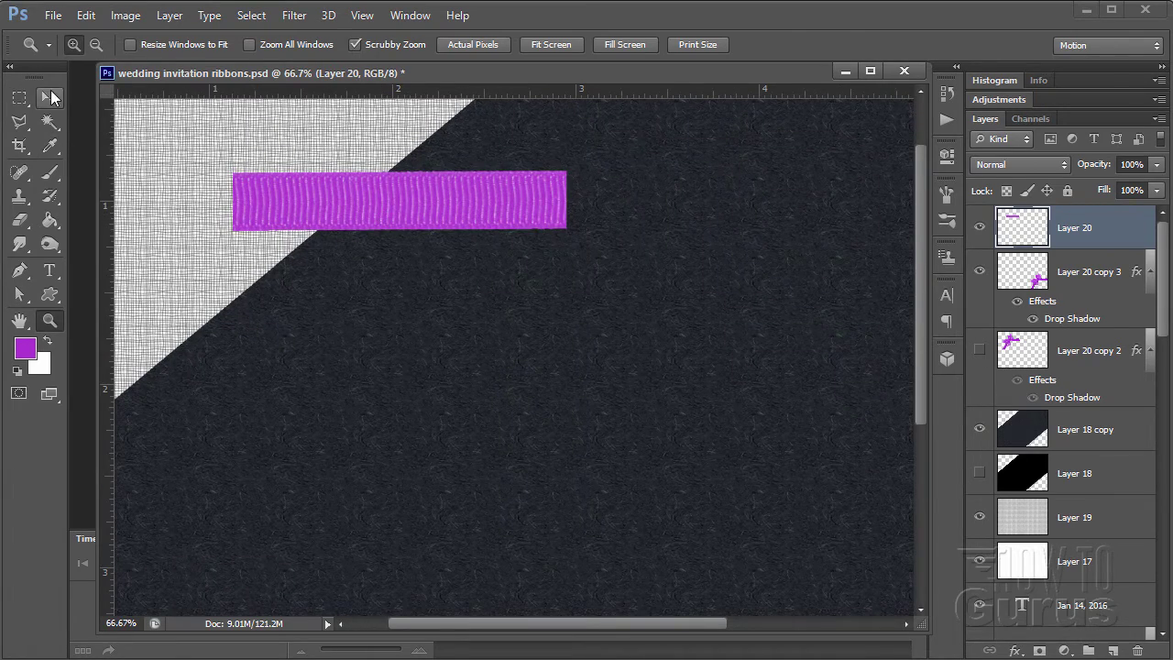
pyautogui.moveTo(374, 210); pyautogui.dragTo(324, 272)
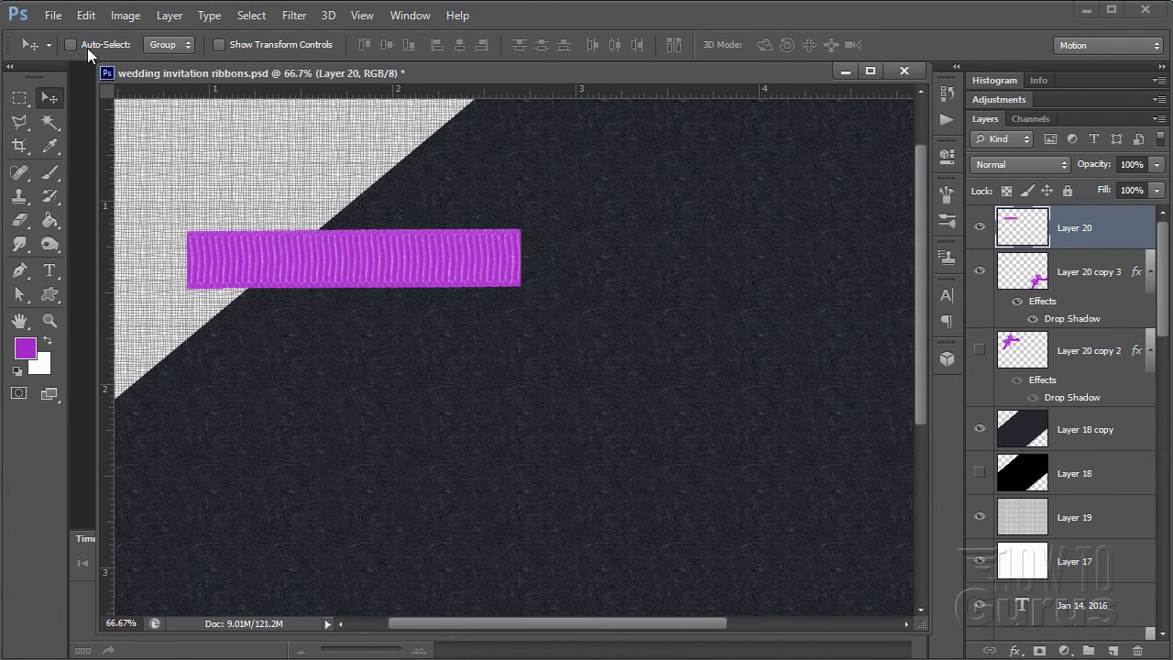
# - Rotate the ribbon strip to a 40° angle and apply the transform
pyautogui.click(85, 15)
pyautogui.moveTo(174, 374)
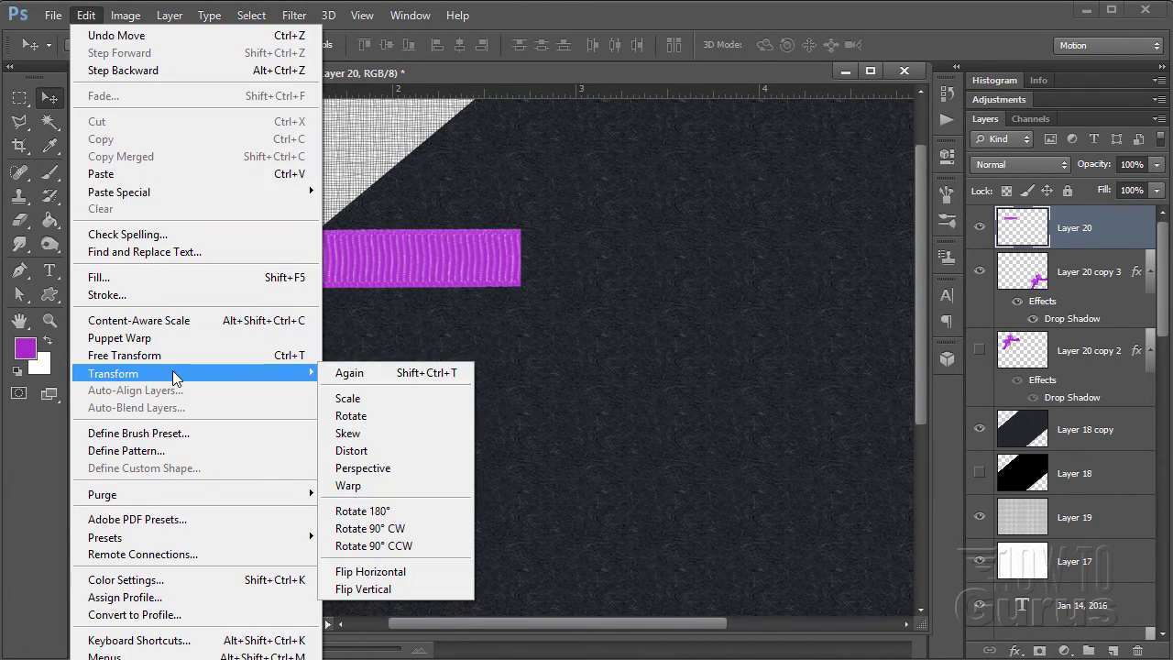
pyautogui.click(422, 413)
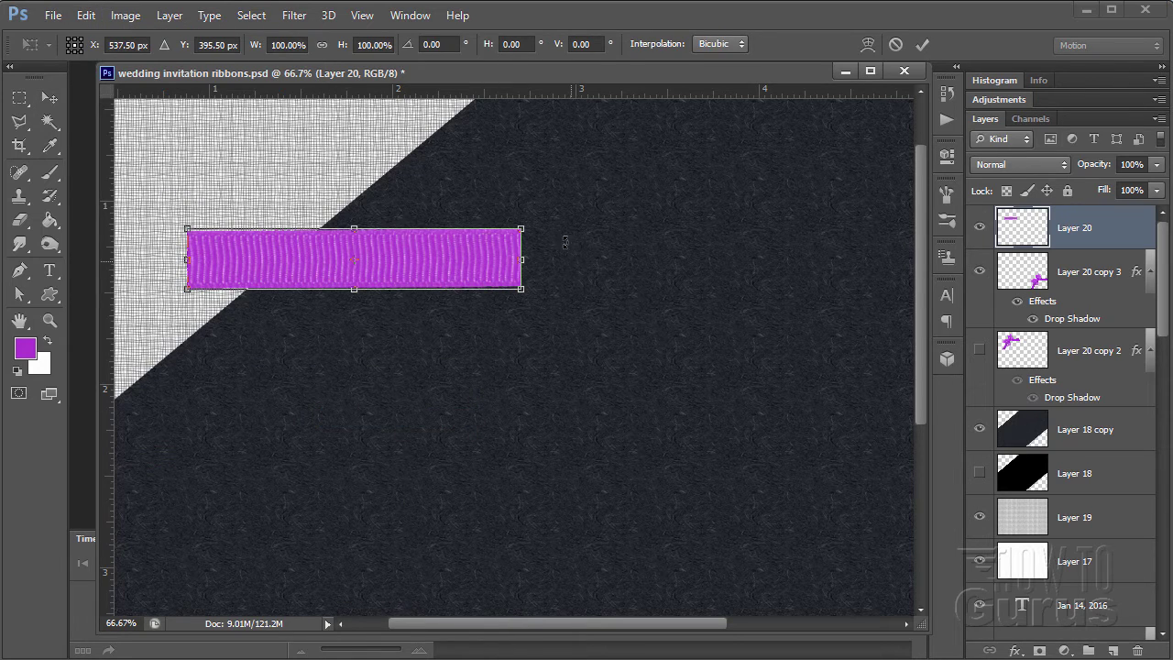
pyautogui.moveTo(565, 241); pyautogui.dragTo(503, 139)
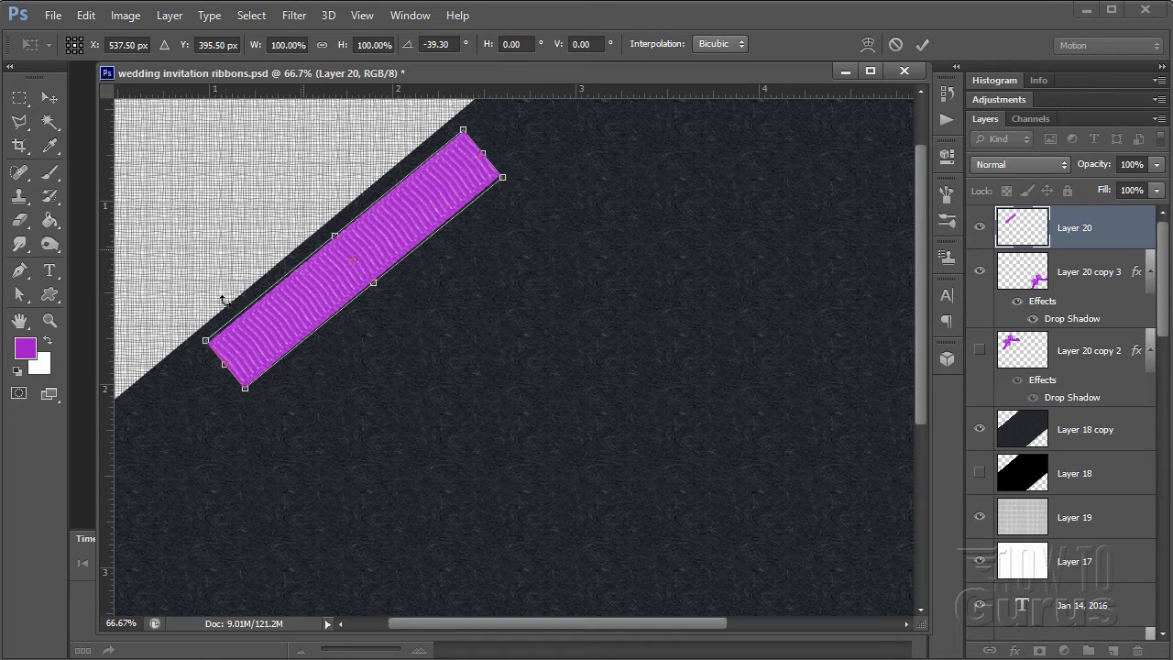
pyautogui.click(454, 44)
pyautogui.write('4')
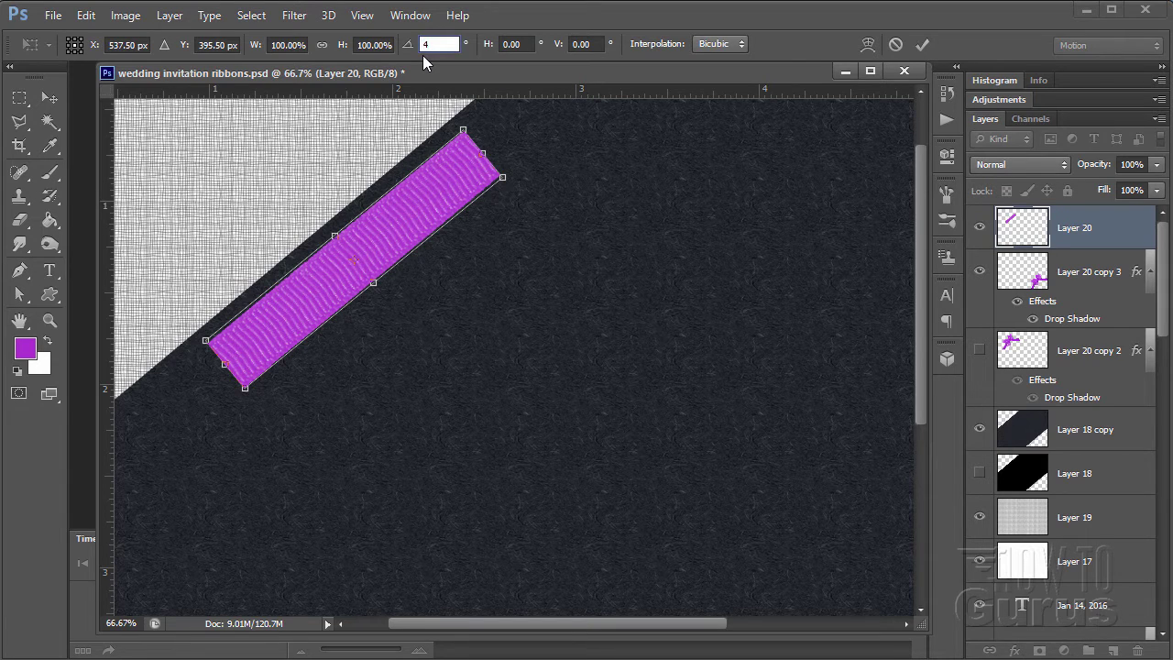
pyautogui.write('0')
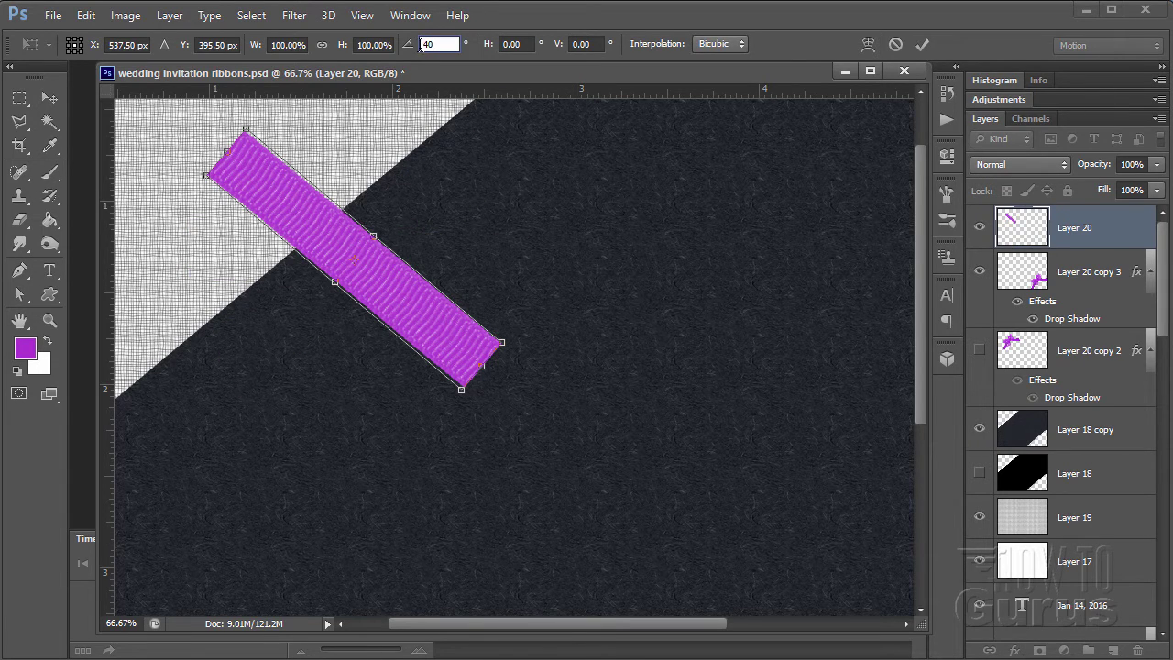
pyautogui.write('-')
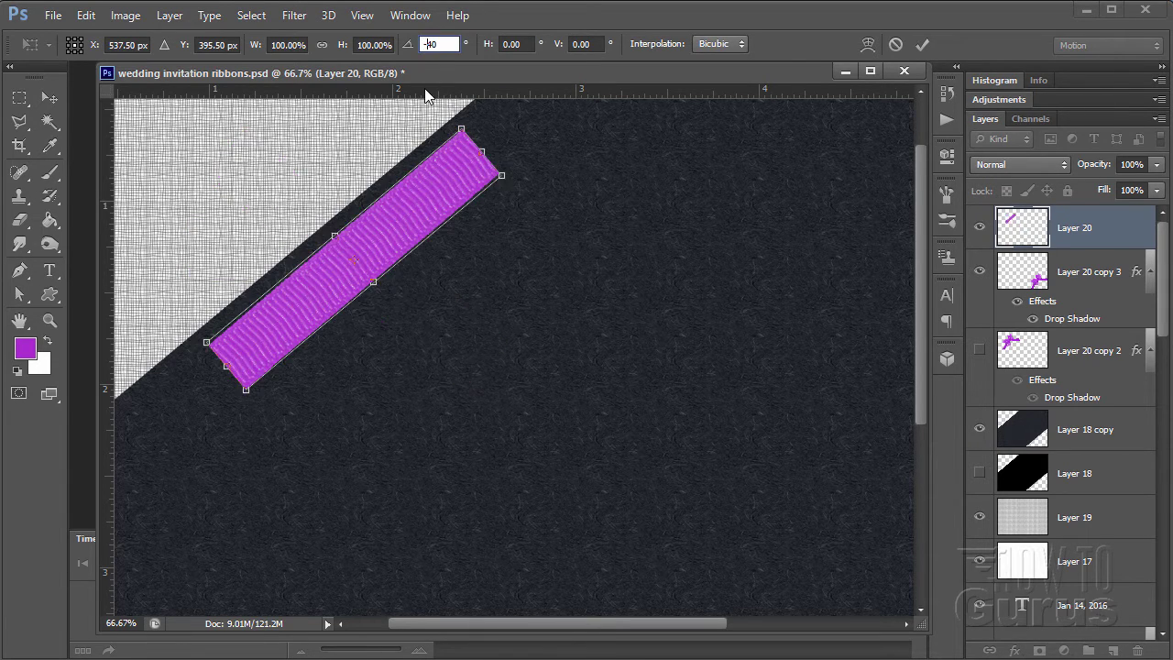
pyautogui.click(50, 97)
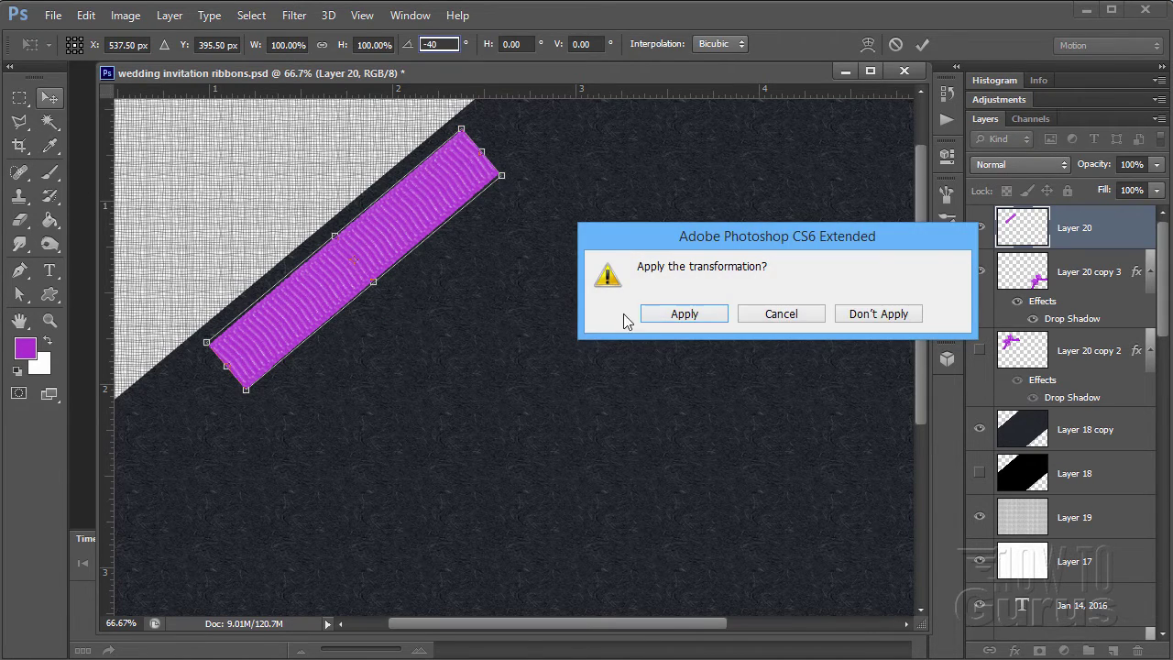
pyautogui.click(700, 316)
# - Slide the angled strip down-left to the card's left edge and duplicate its layer
pyautogui.moveTo(335, 266); pyautogui.dragTo(290, 251)
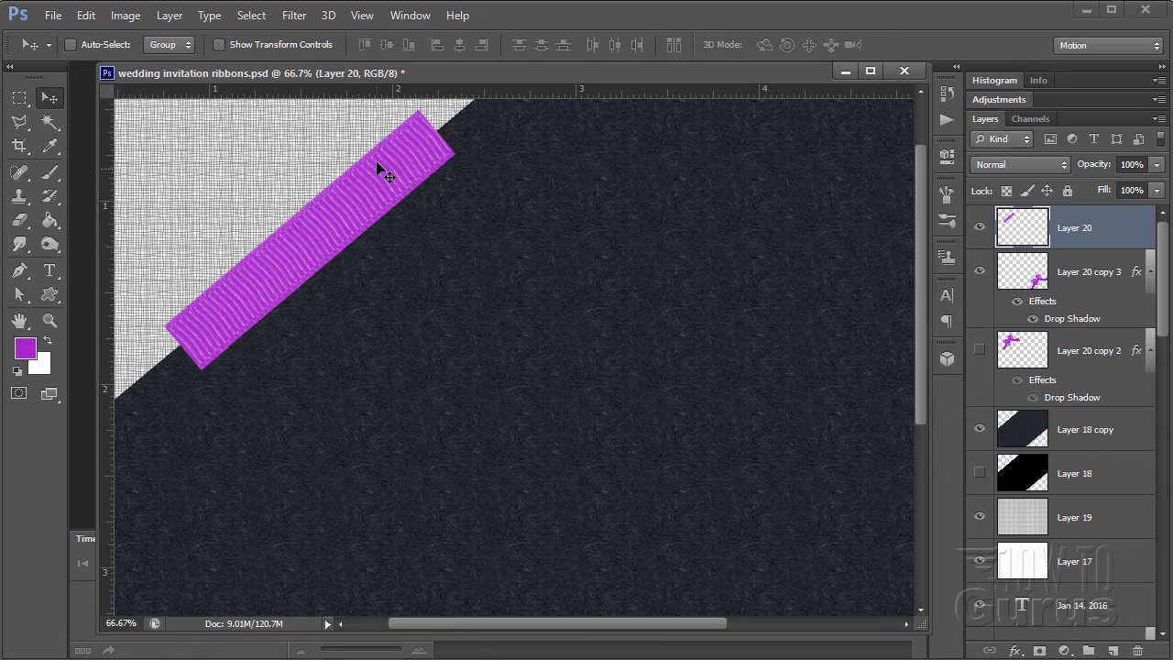
pyautogui.click(50, 320)
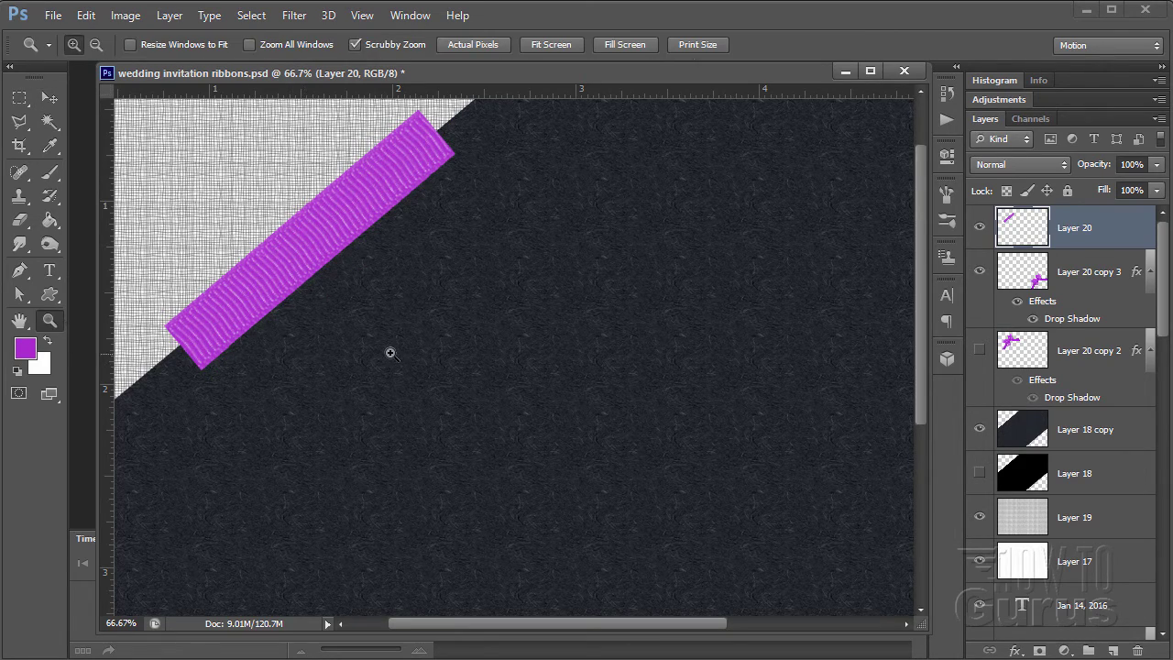
pyautogui.keyDown('alt'); pyautogui.click(391, 353); pyautogui.keyUp('alt')
pyautogui.keyDown('alt'); pyautogui.click(391, 353); pyautogui.keyUp('alt')
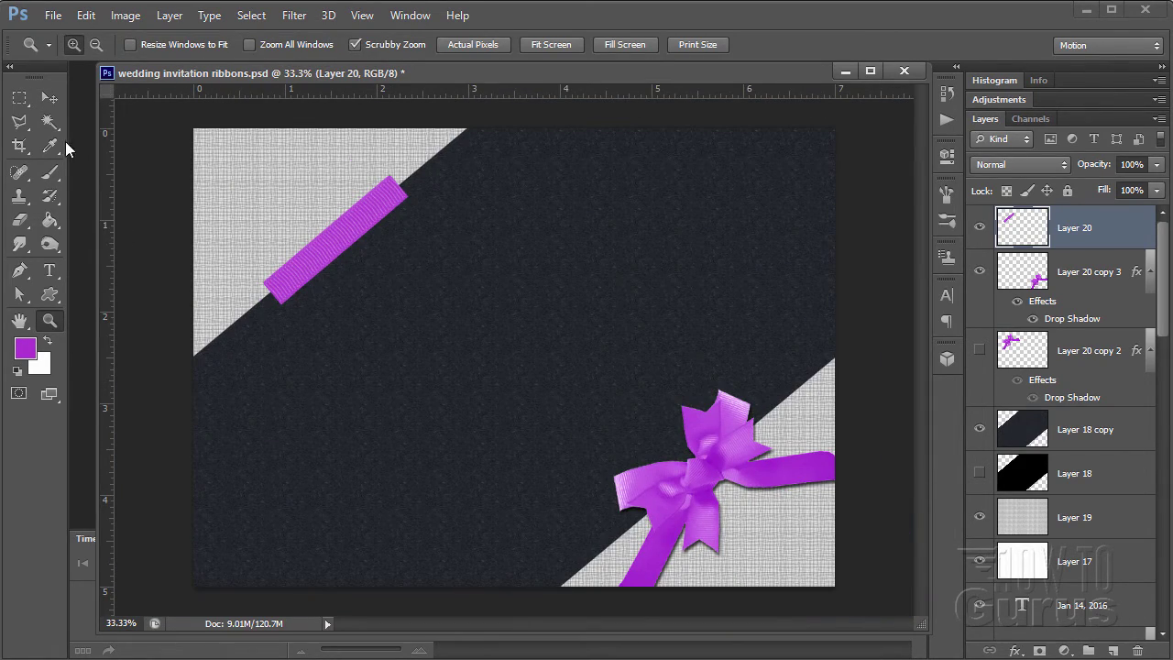
pyautogui.click(49, 97)
pyautogui.moveTo(295, 263); pyautogui.dragTo(209, 344)
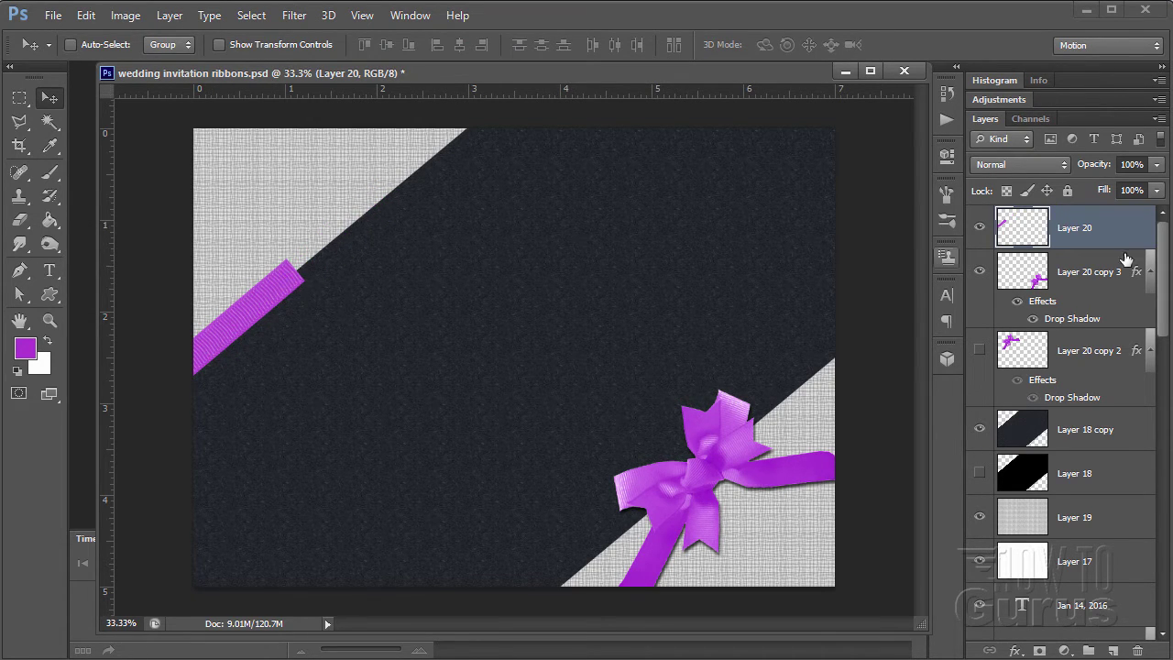
pyautogui.moveTo(1069, 230); pyautogui.dragTo(1112, 649)
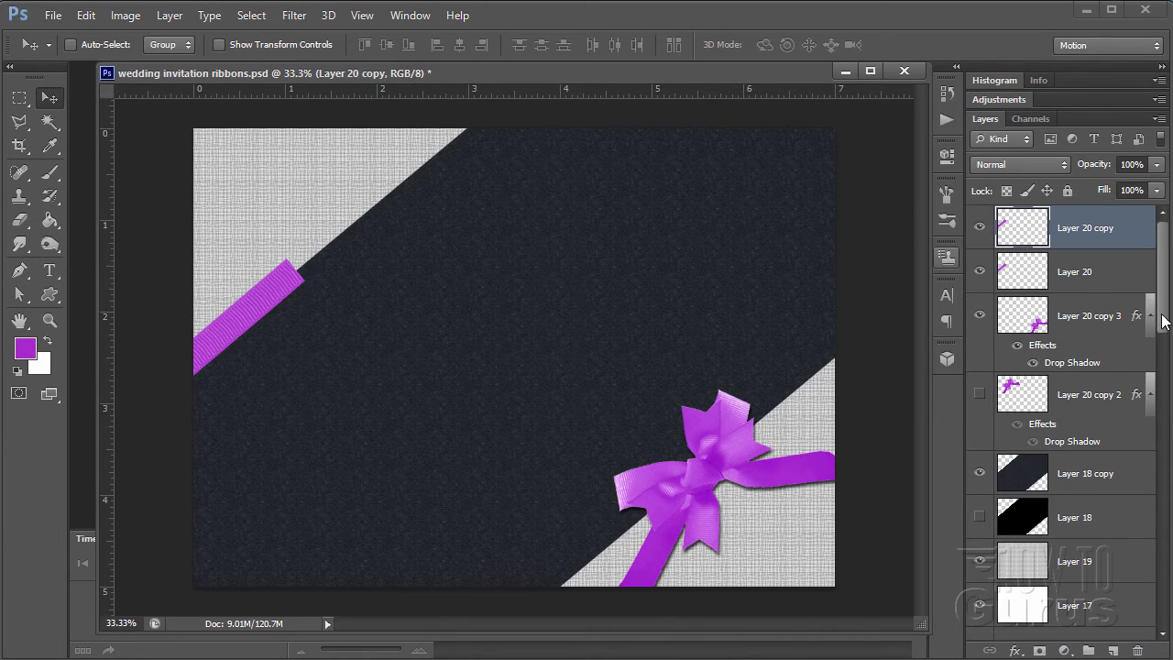
# - Move the copied strip up-right along the diagonal so it joins the first strip seamlessly
pyautogui.moveTo(257, 302); pyautogui.dragTo(353, 196)
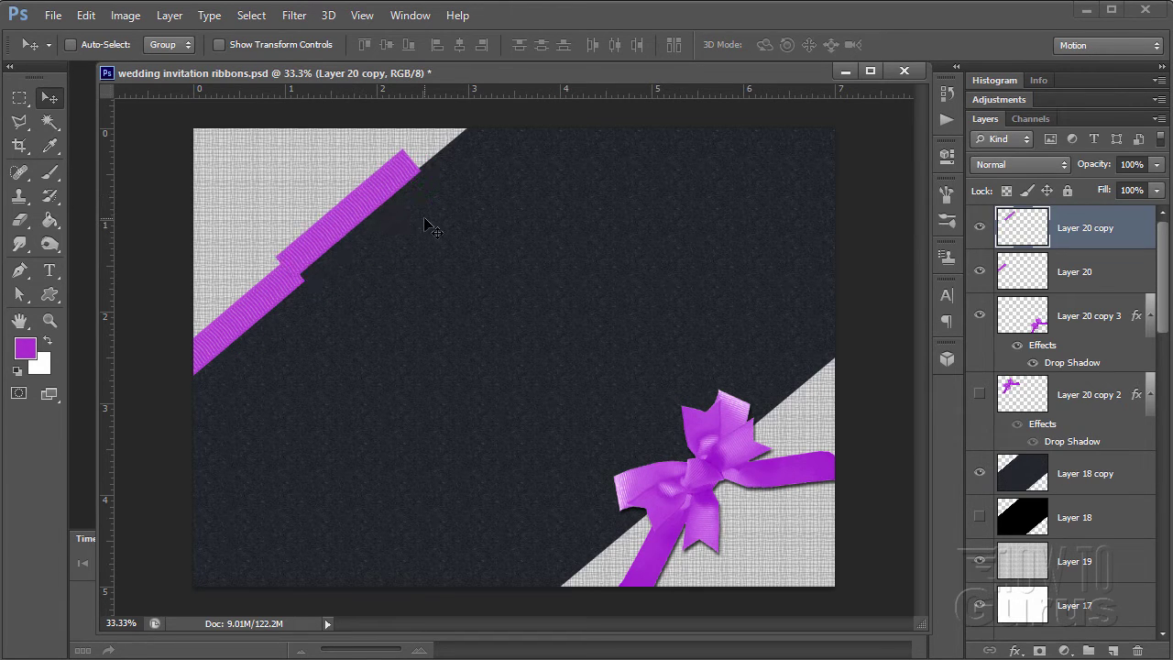
pyautogui.press('Down')
pyautogui.press('Down')
pyautogui.press('Down')
pyautogui.press('Down')
pyautogui.press('Down')
pyautogui.press('Down')
pyautogui.press('Right')
pyautogui.press('Right')
pyautogui.press('Right')
pyautogui.press('Right')
pyautogui.press('Right')
pyautogui.press('Right')
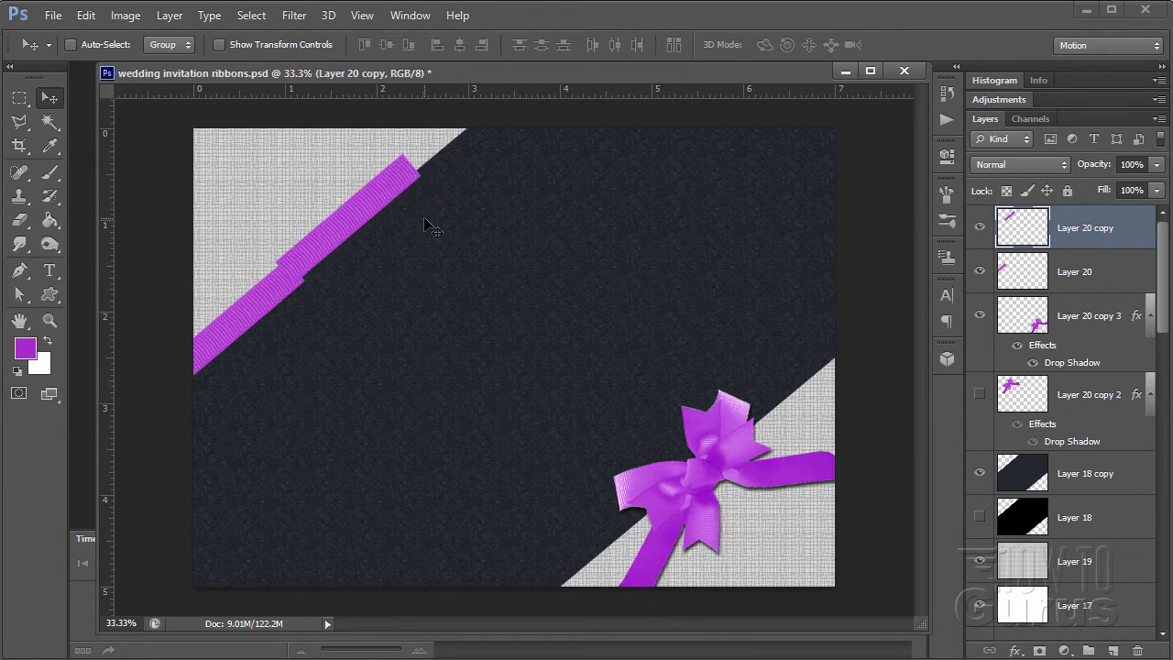
pyautogui.press('Right')
pyautogui.press('Down')
pyautogui.press('Right')
pyautogui.press('Down')
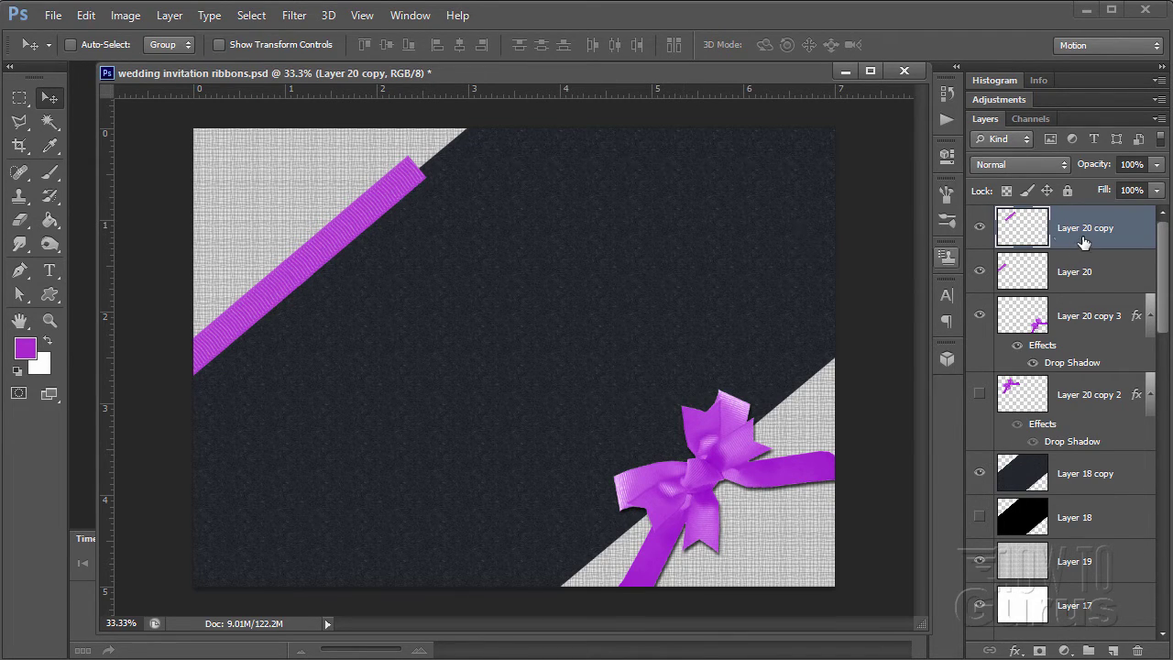
# - Duplicate the strip again and extend it up-right to the canvas top edge
pyautogui.moveTo(1082, 237); pyautogui.dragTo(1115, 648)
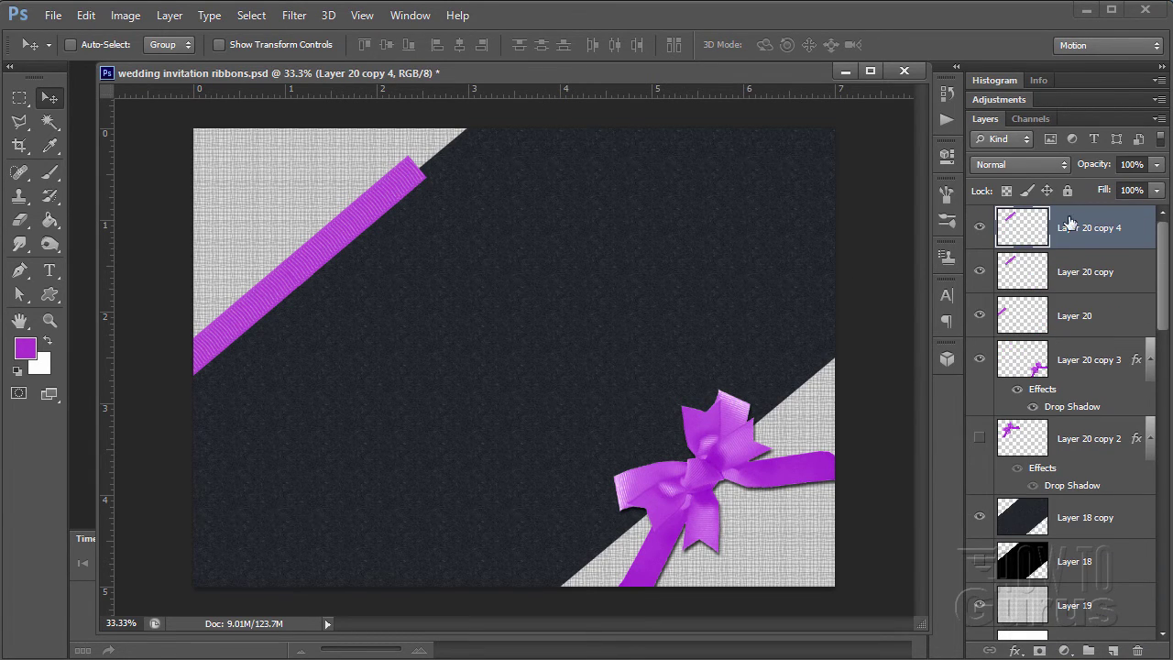
pyautogui.moveTo(349, 254); pyautogui.dragTo(434, 178)
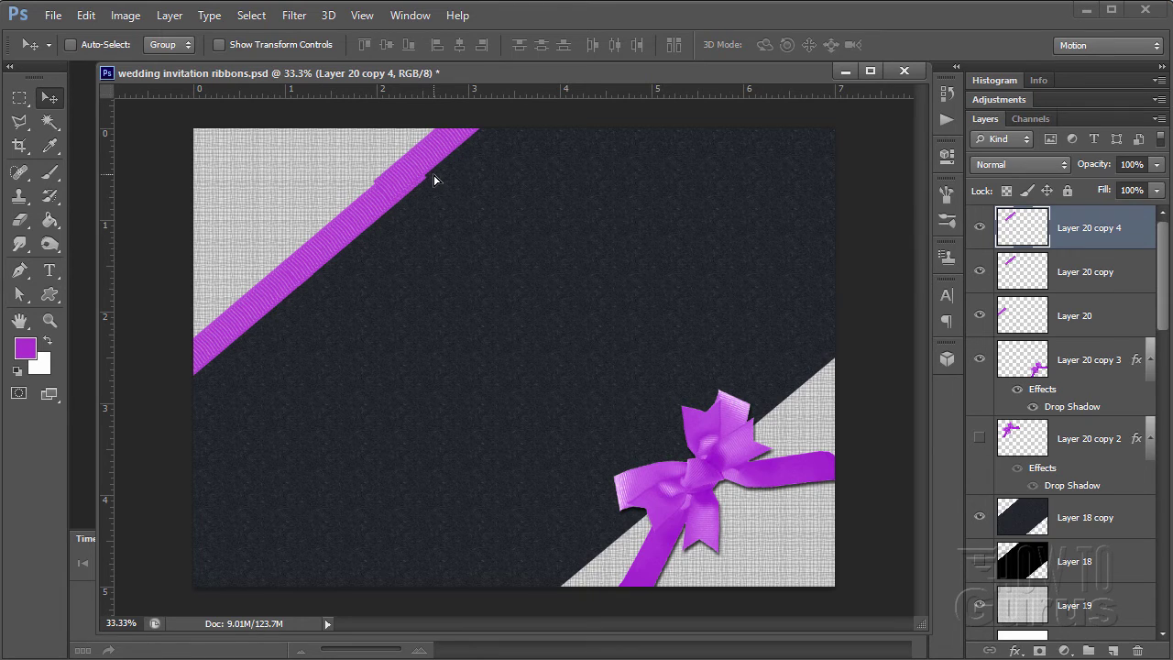
pyautogui.press('Up')
pyautogui.press('Up')
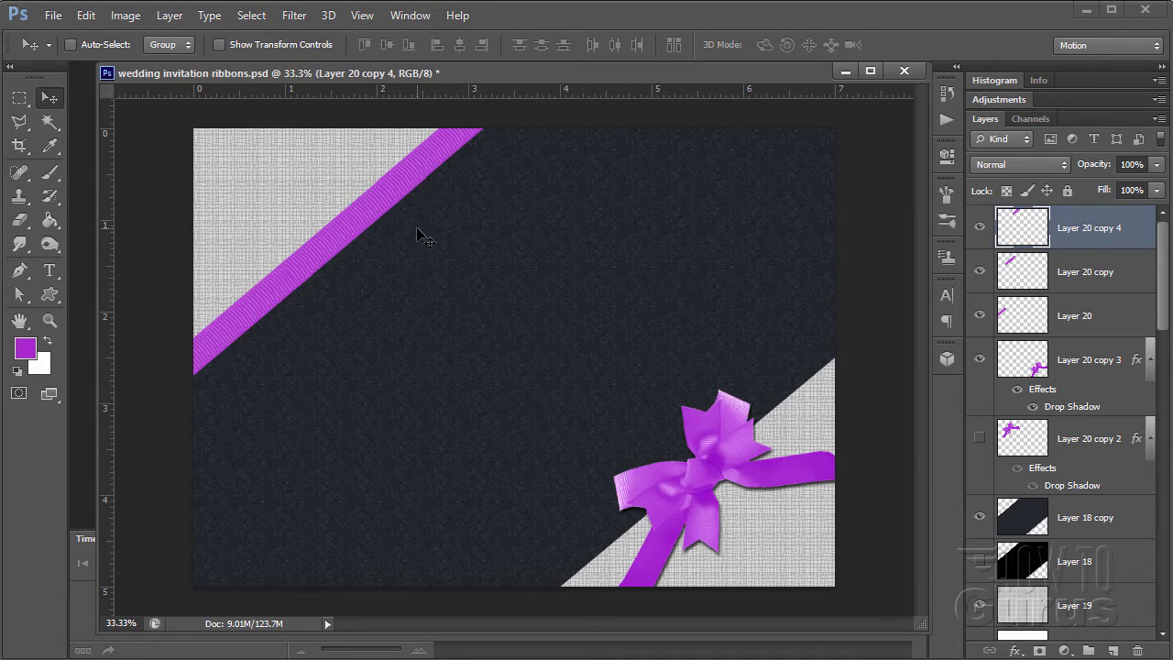
# - Select all three ribbon strip layers and merge them into Layer 20 copy 4
pyautogui.keyDown('shift'); pyautogui.click(1086, 312); pyautogui.keyUp('shift')
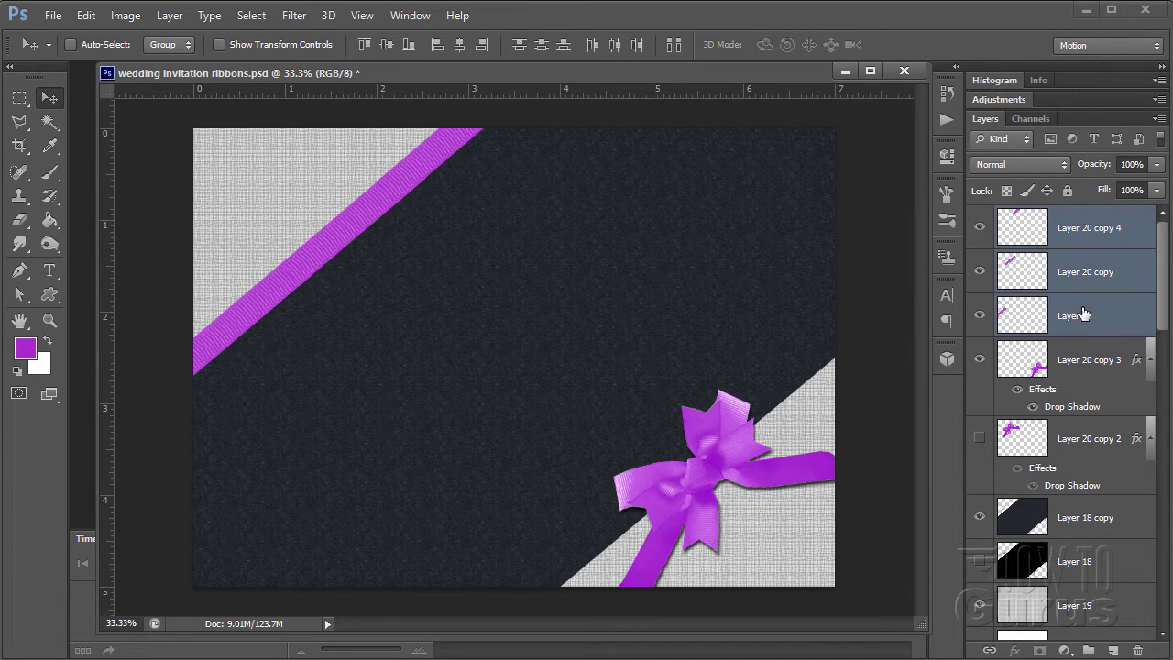
pyautogui.click(1076, 227)
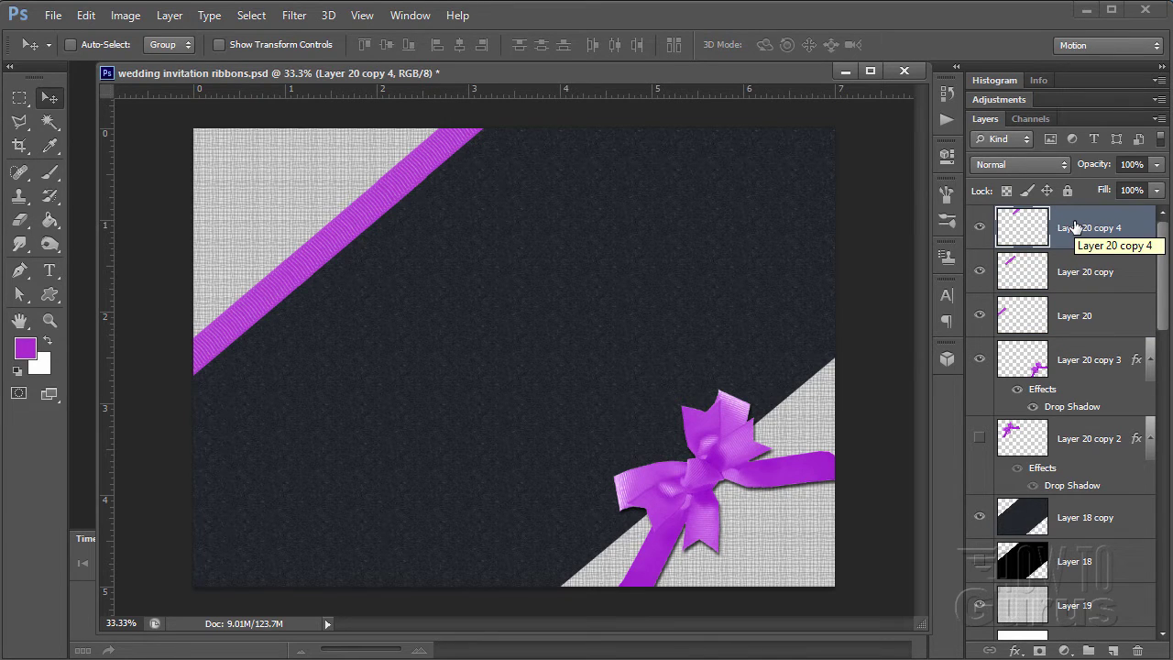
pyautogui.keyDown('shift'); pyautogui.click(1079, 314); pyautogui.keyUp('shift')
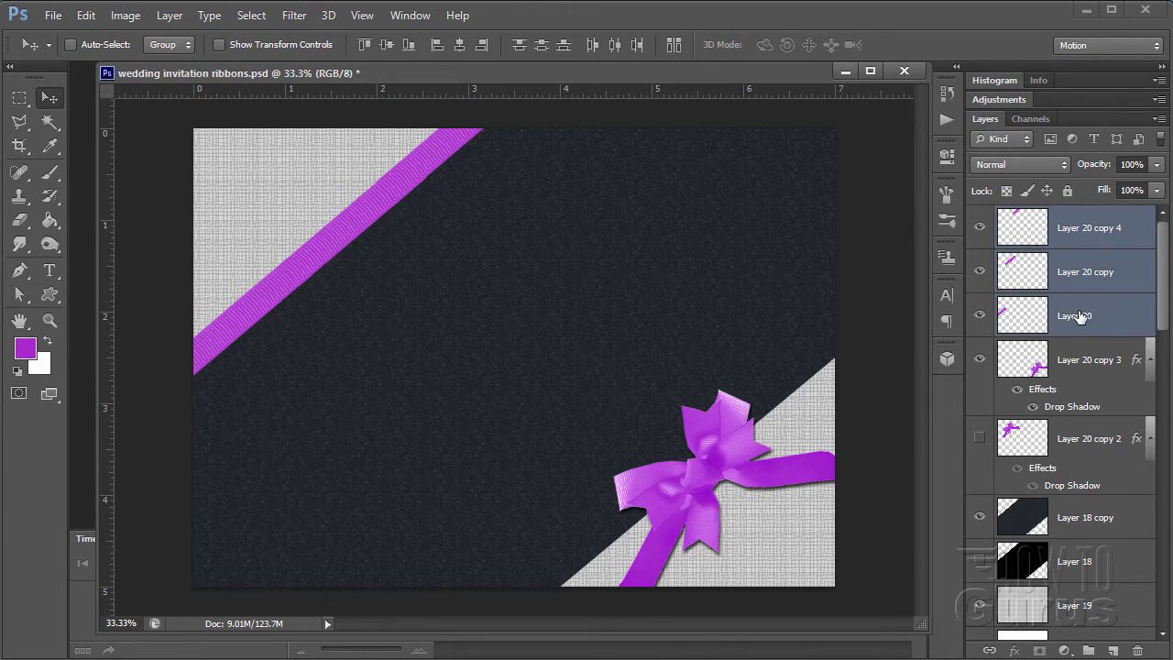
pyautogui.rightClick(1024, 279)
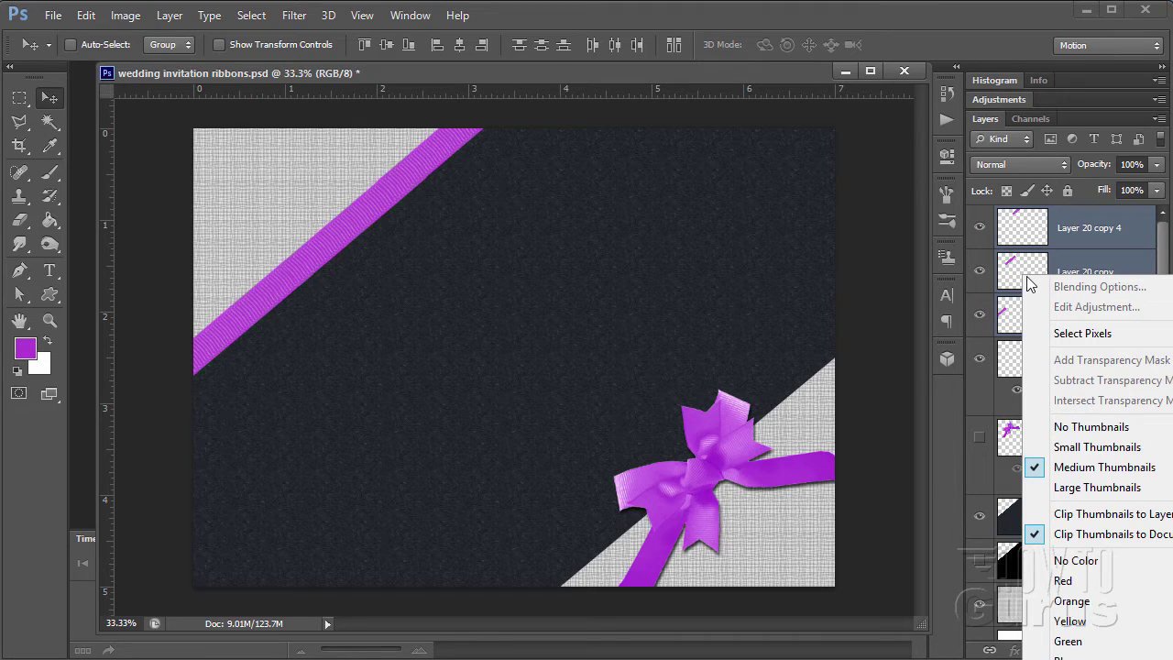
pyautogui.rightClick(1091, 229)
pyautogui.rightClick(1091, 227)
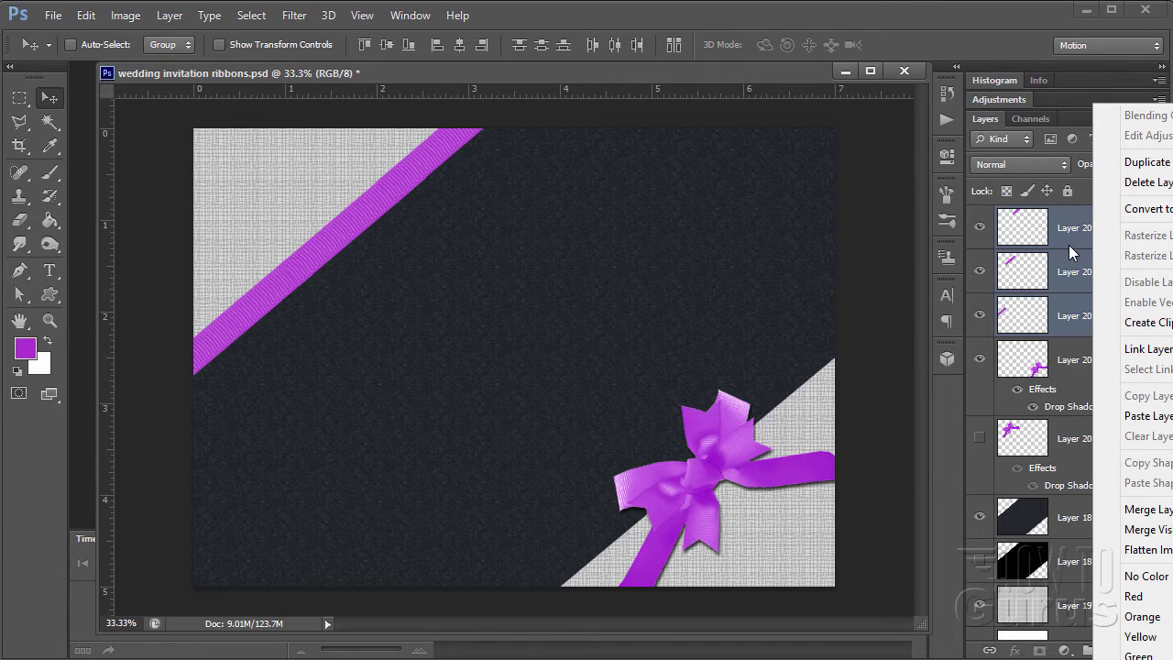
pyautogui.click(1144, 510)
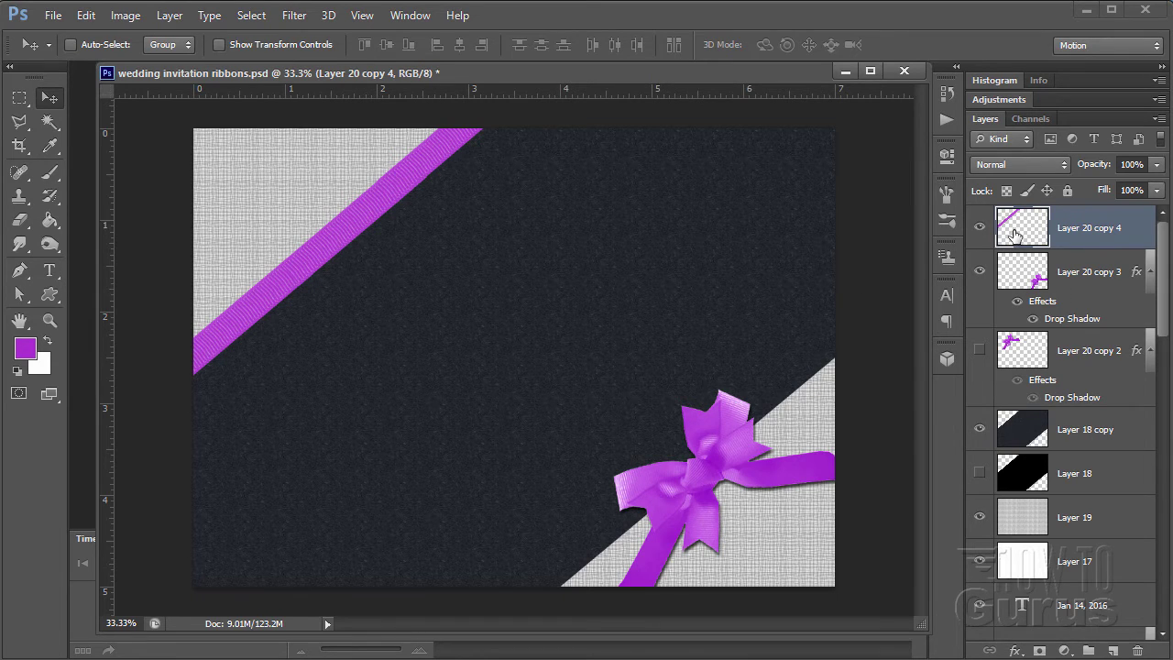
# - Duplicate the upper ribbon, hide the lower-right bow, and move the copy to the lower-right edge
pyautogui.moveTo(1026, 236); pyautogui.dragTo(1111, 649)
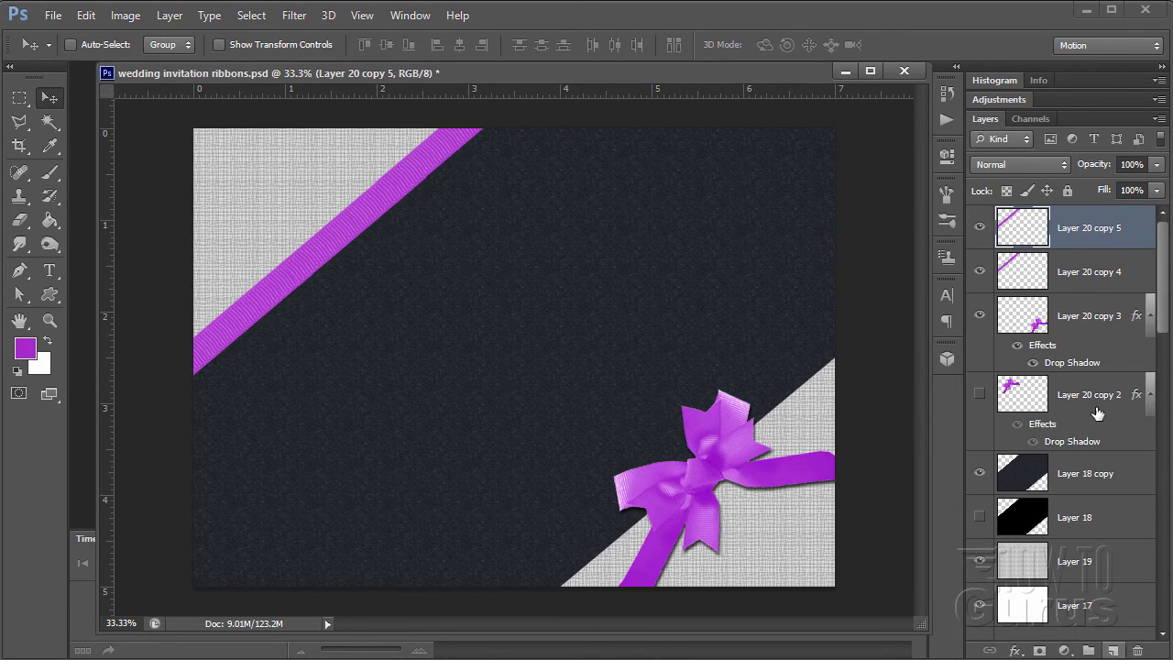
pyautogui.click(981, 316)
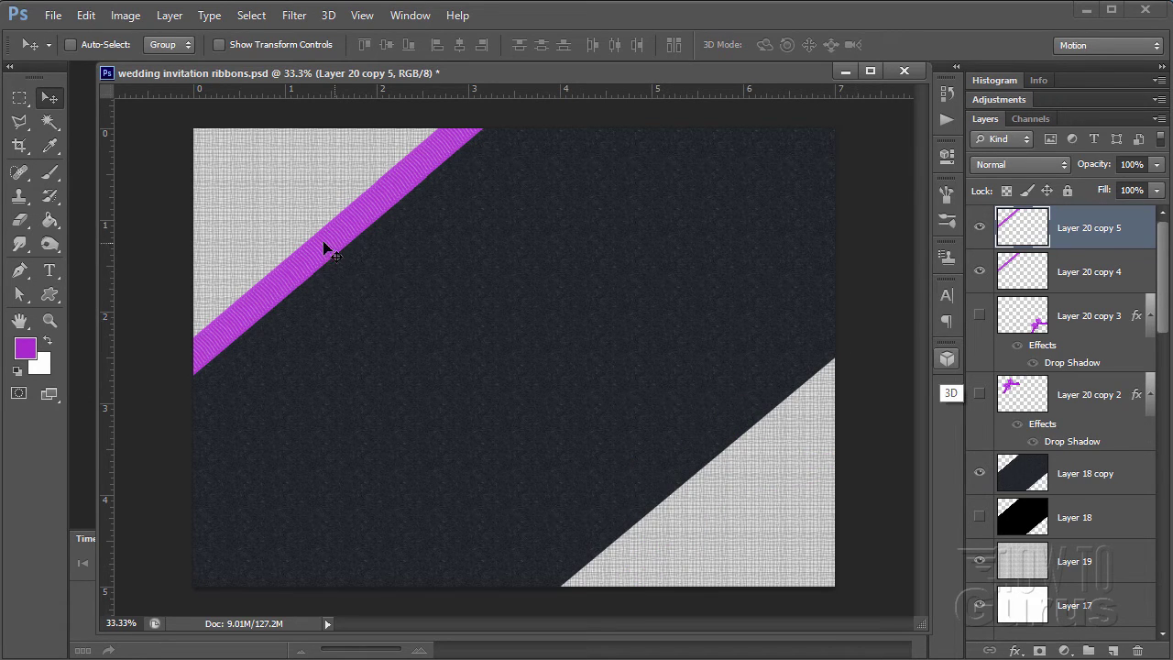
pyautogui.moveTo(327, 247); pyautogui.dragTo(639, 547)
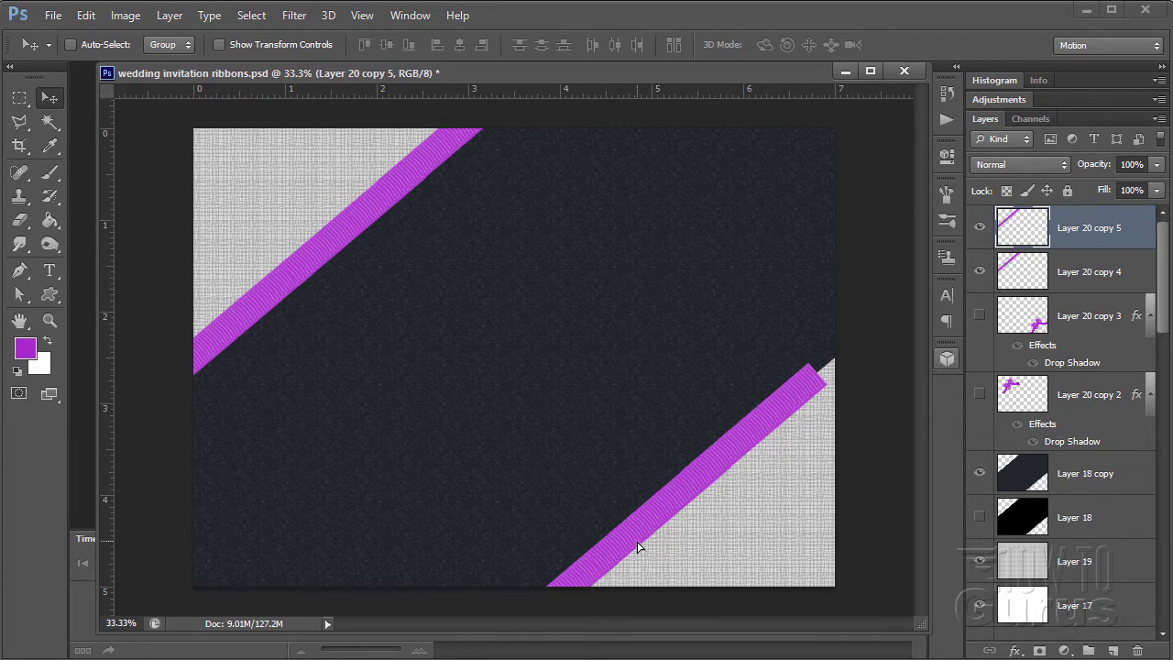
# - Nudge the copied strip up and right until it sits flush against the band edge
pyautogui.hotkey('shift', 'Right')
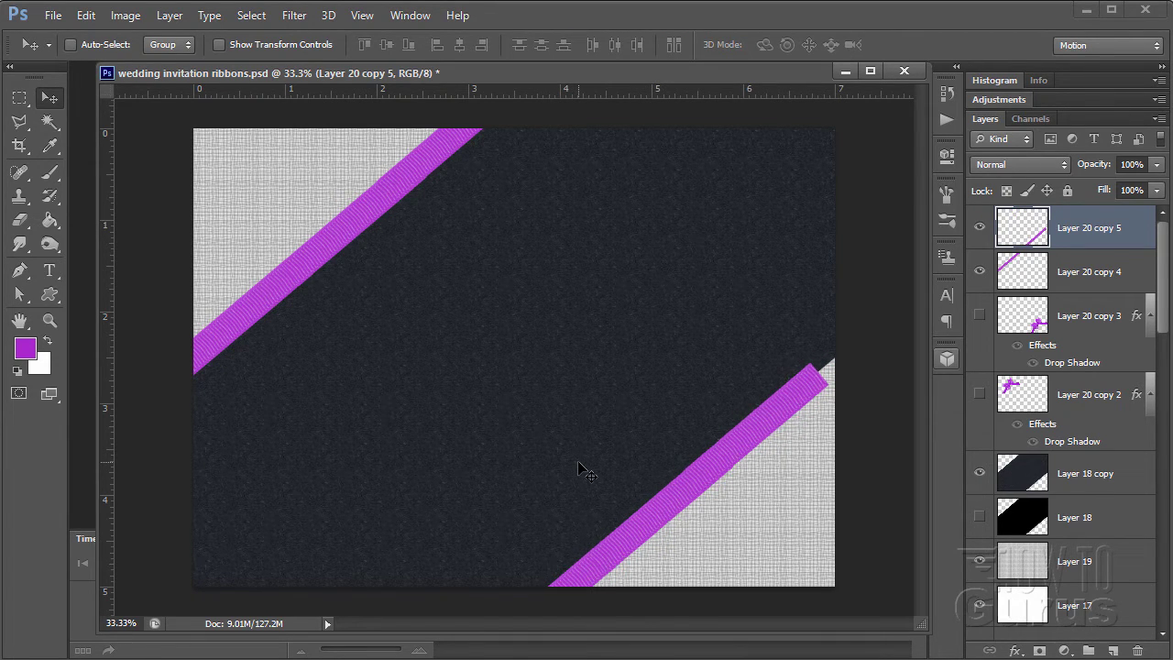
pyautogui.hotkey('shift', 'Up')
pyautogui.hotkey('shift', 'Up')
pyautogui.hotkey('shift', 'Right')
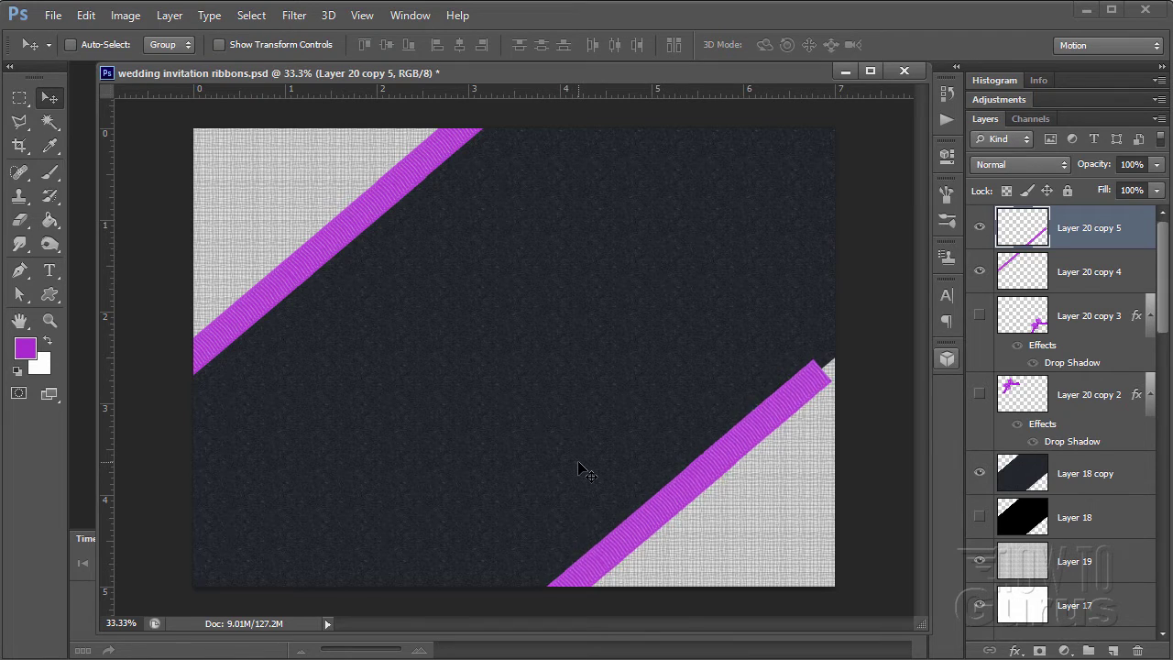
pyautogui.hotkey('shift', 'Up')
pyautogui.hotkey('shift', 'Right')
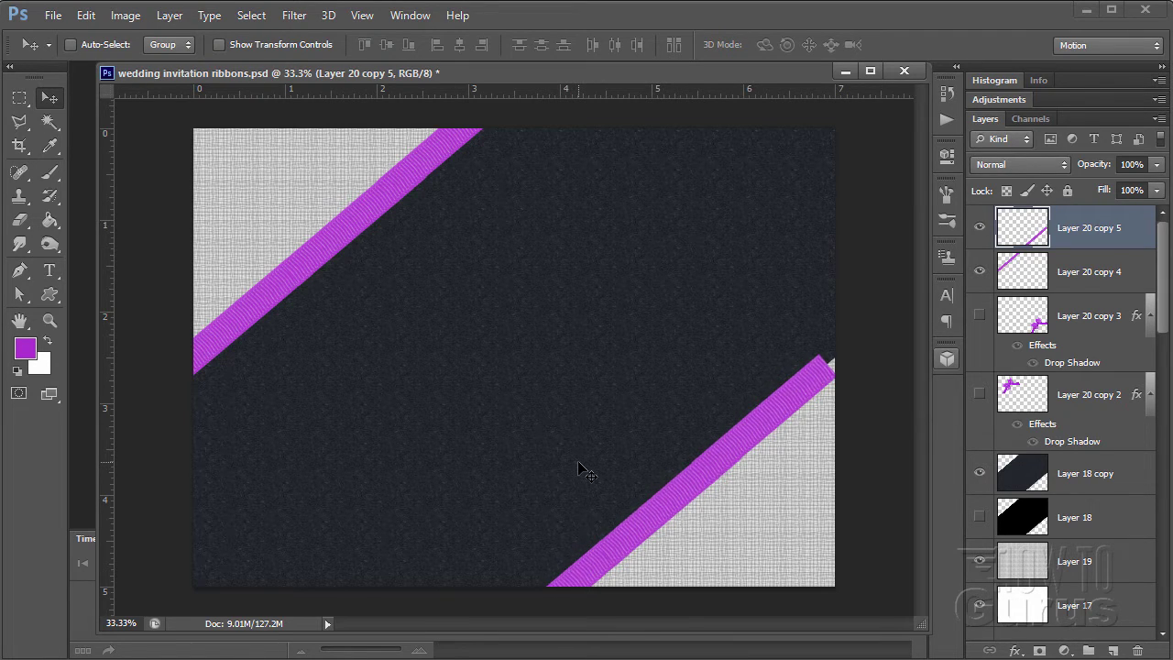
pyautogui.hotkey('shift', 'Up')
pyautogui.hotkey('shift', 'Up')
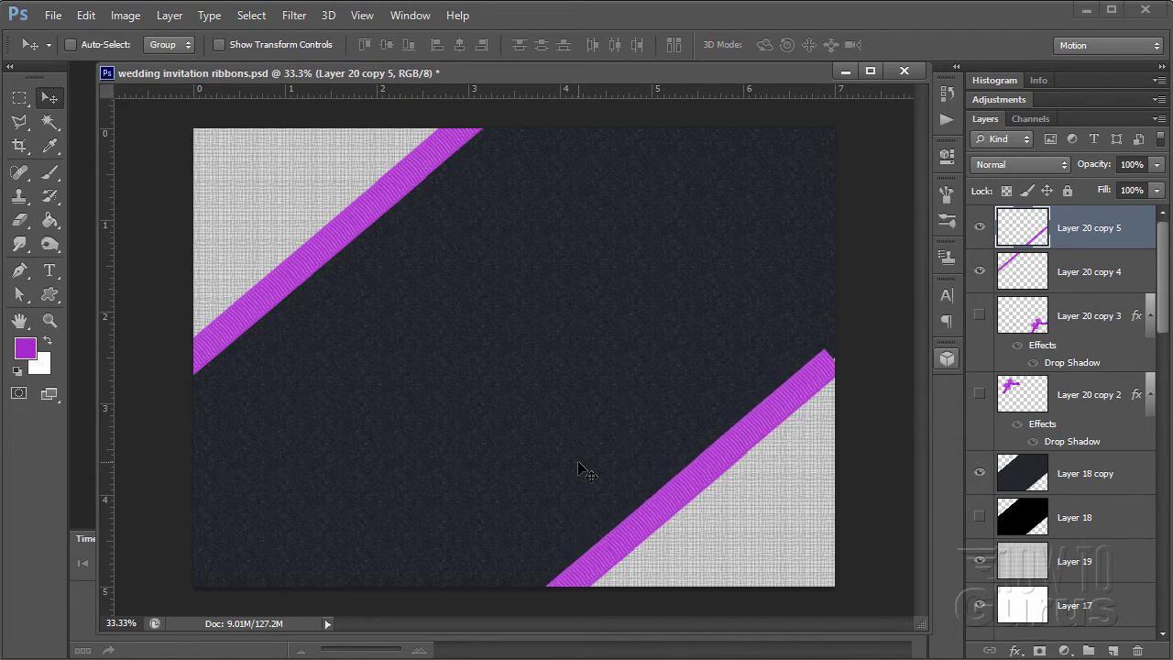
pyautogui.hotkey('shift', 'Up')
pyautogui.hotkey('shift', 'Up')
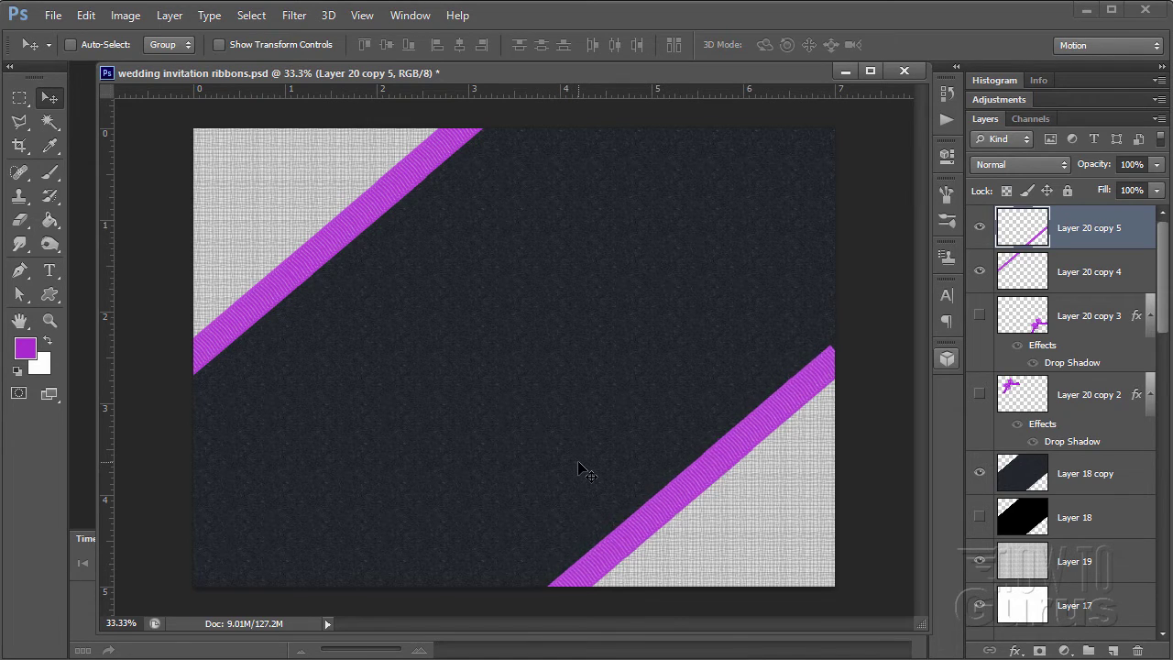
pyautogui.hotkey('shift', 'Up')
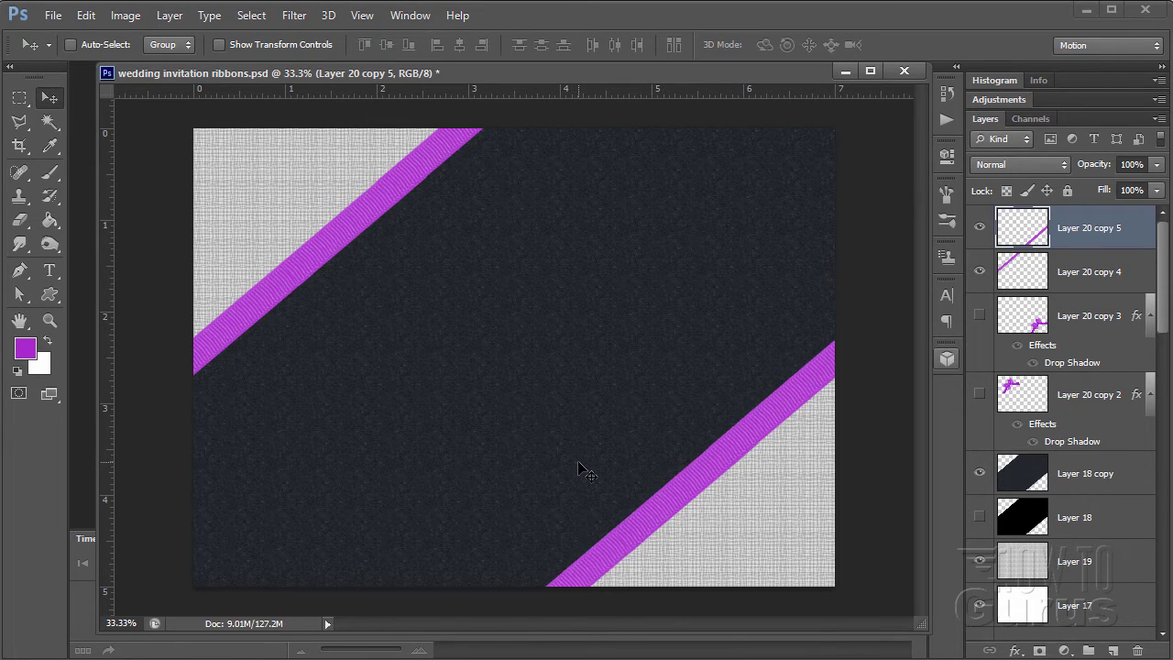
pyautogui.hotkey('shift', 'Up')
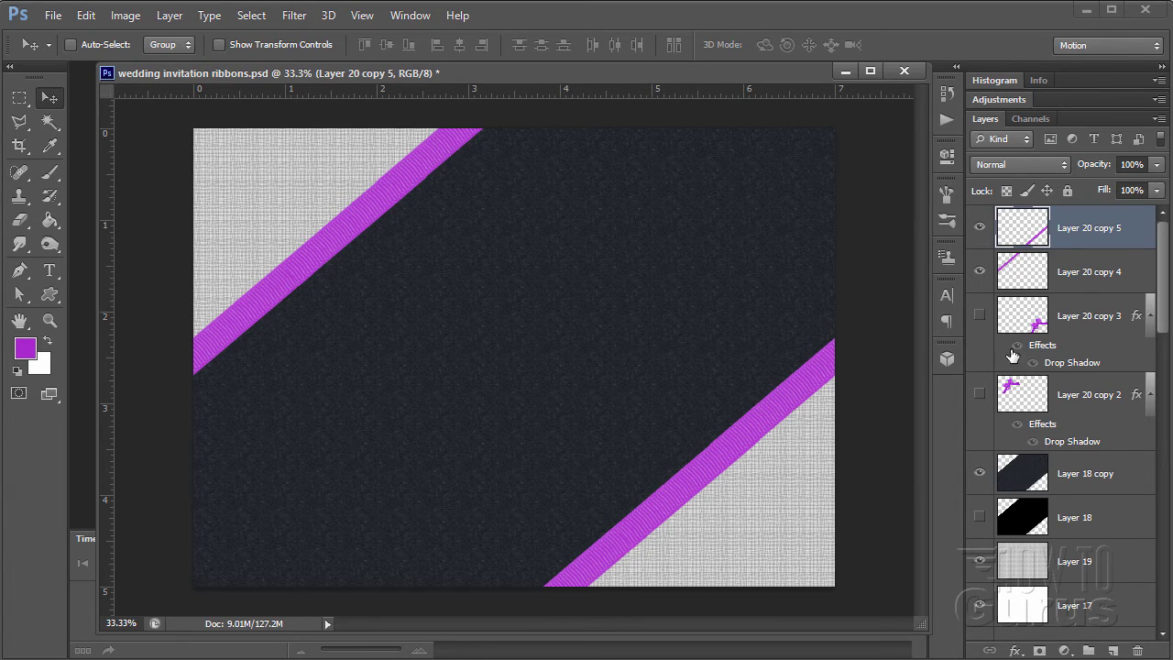
# - Show both bow layers again and move them above the ribbon strips in the stack
pyautogui.click(980, 315)
pyautogui.click(980, 394)
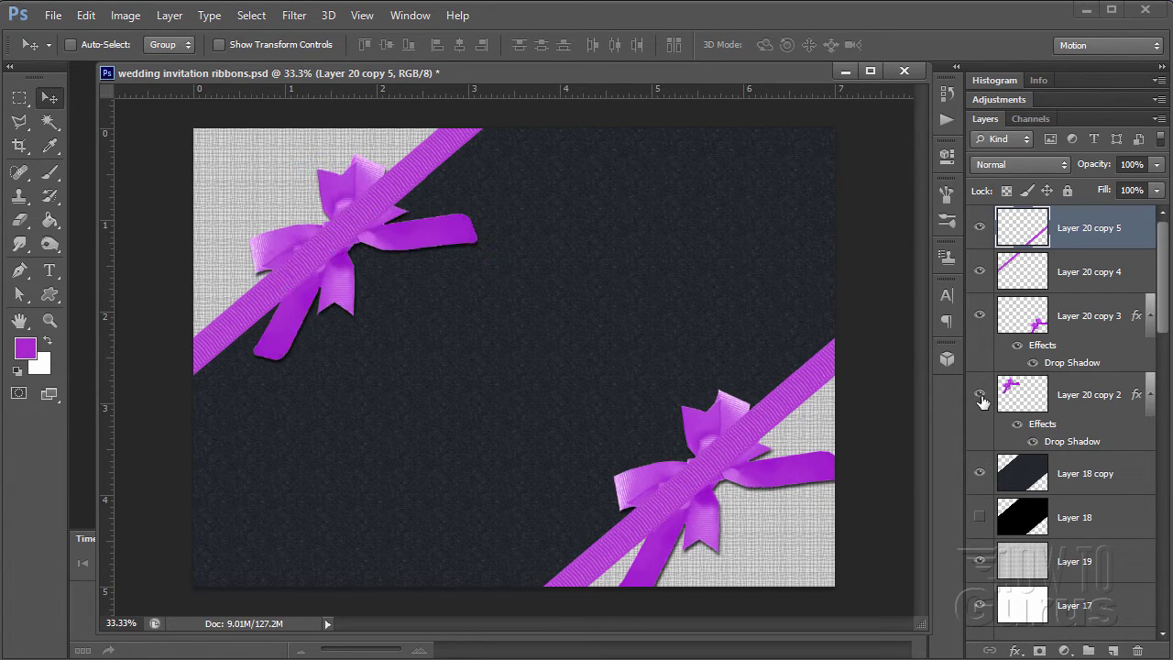
pyautogui.click(1091, 307)
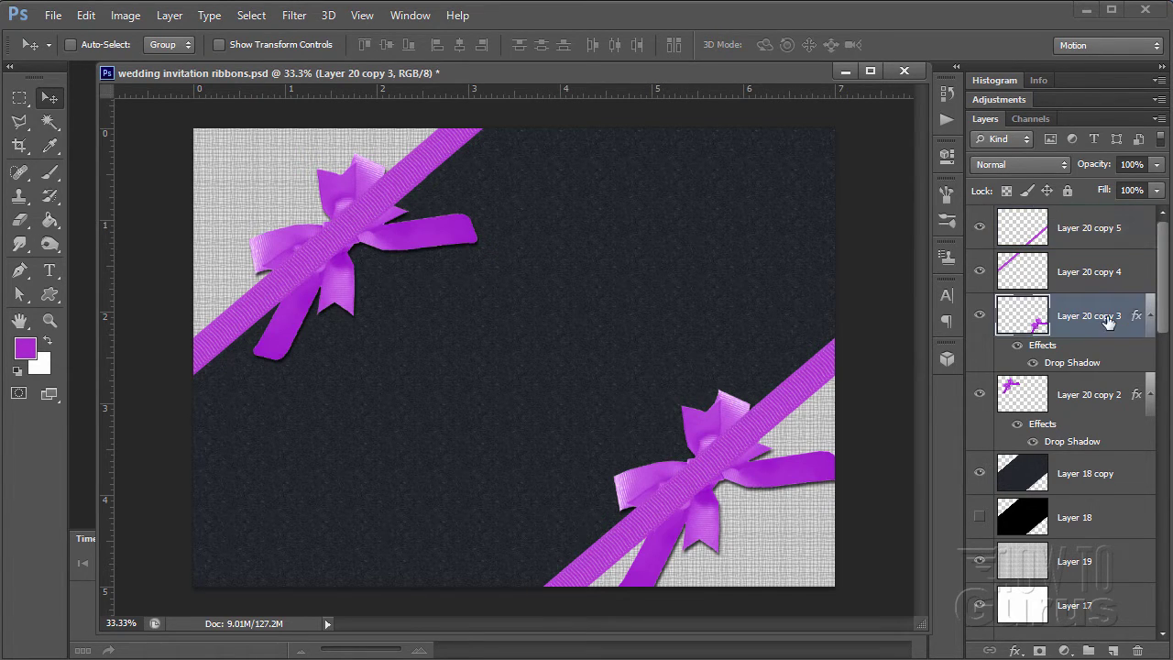
pyautogui.moveTo(1090, 308); pyautogui.dragTo(1089, 211)
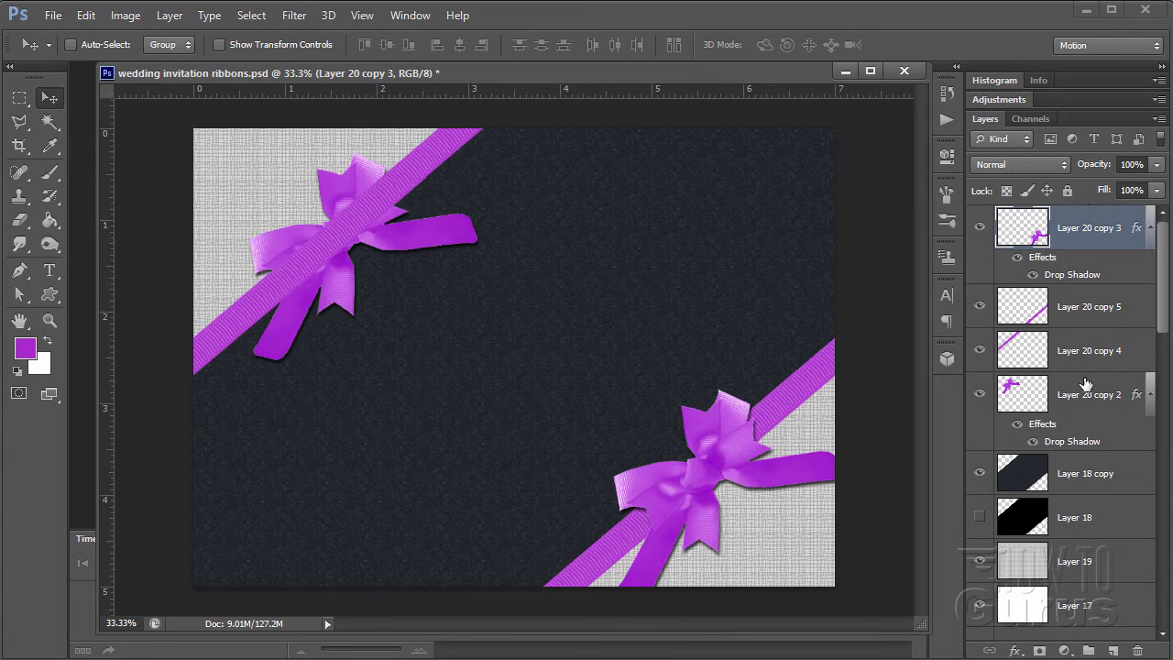
pyautogui.moveTo(1086, 383); pyautogui.dragTo(1077, 278)
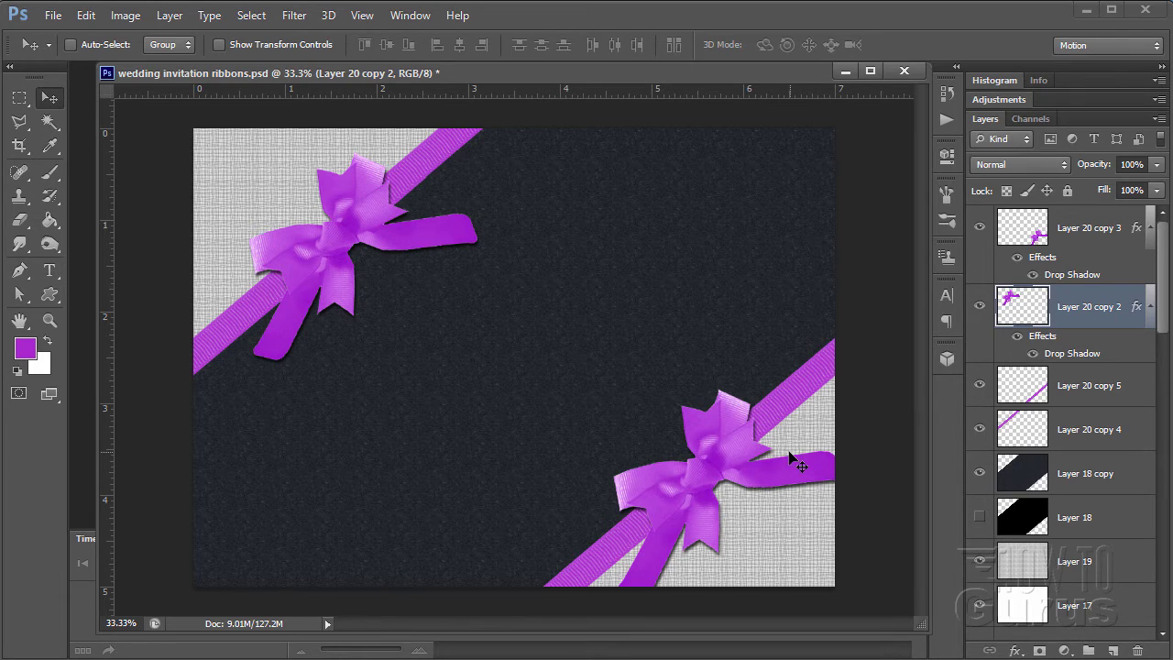
# - Copy the upper-left bow's drop shadow style and paste it onto both ribbon strip layers
pyautogui.rightClick(1077, 315)
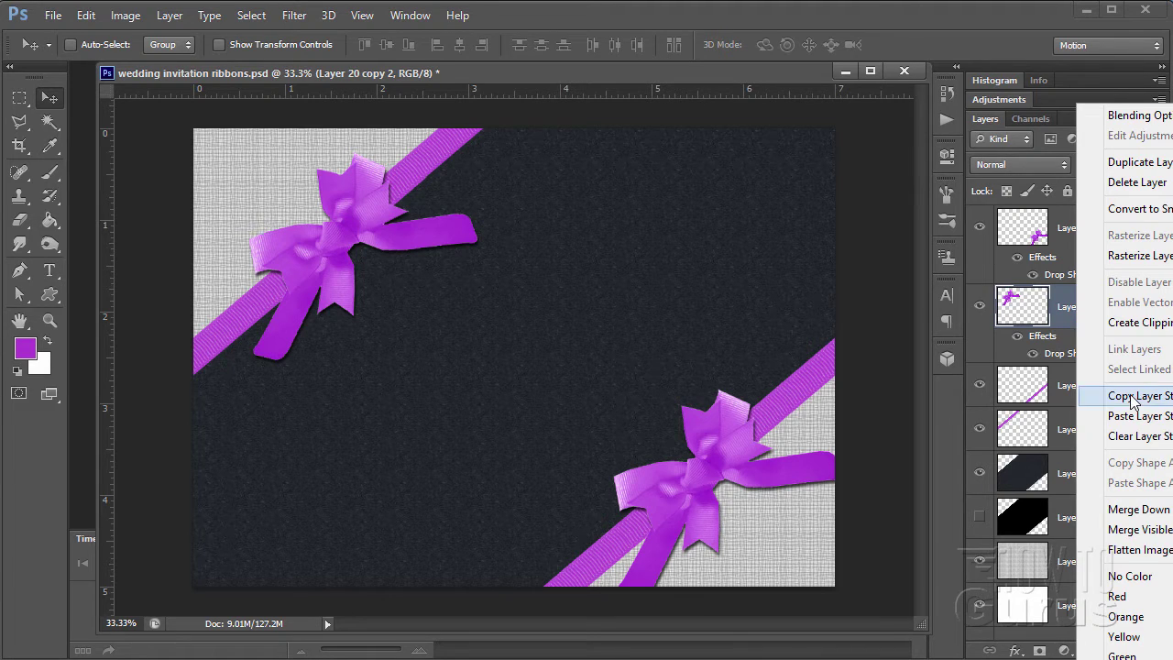
pyautogui.click(1089, 396)
pyautogui.click(1064, 388)
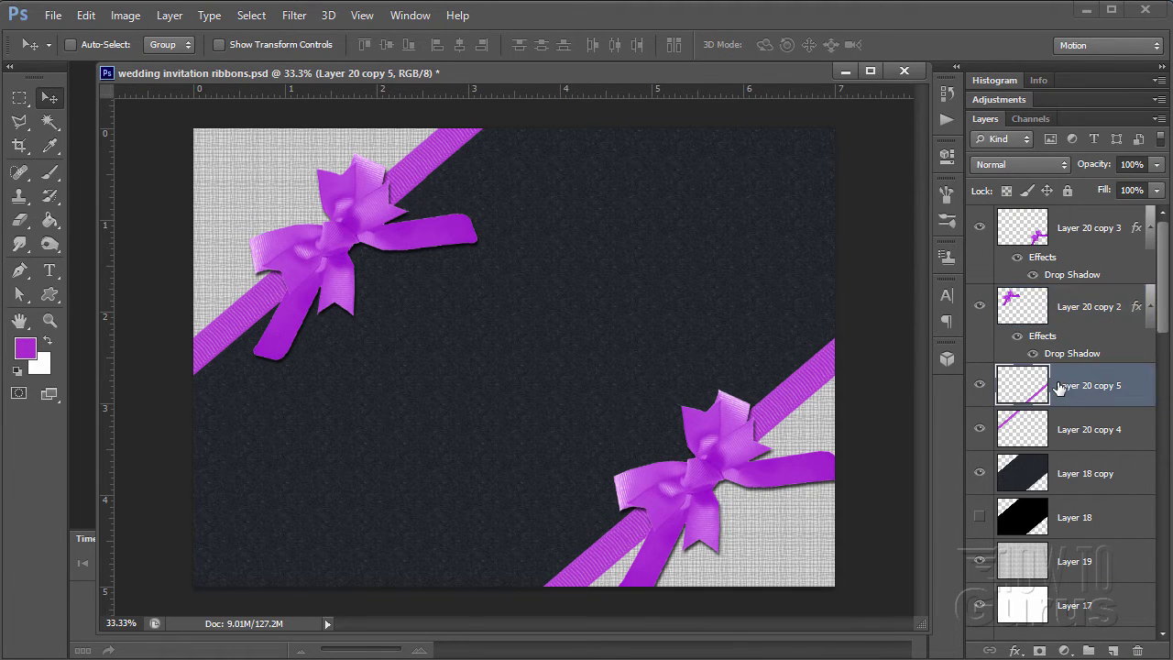
pyautogui.rightClick(1059, 389)
pyautogui.click(1109, 415)
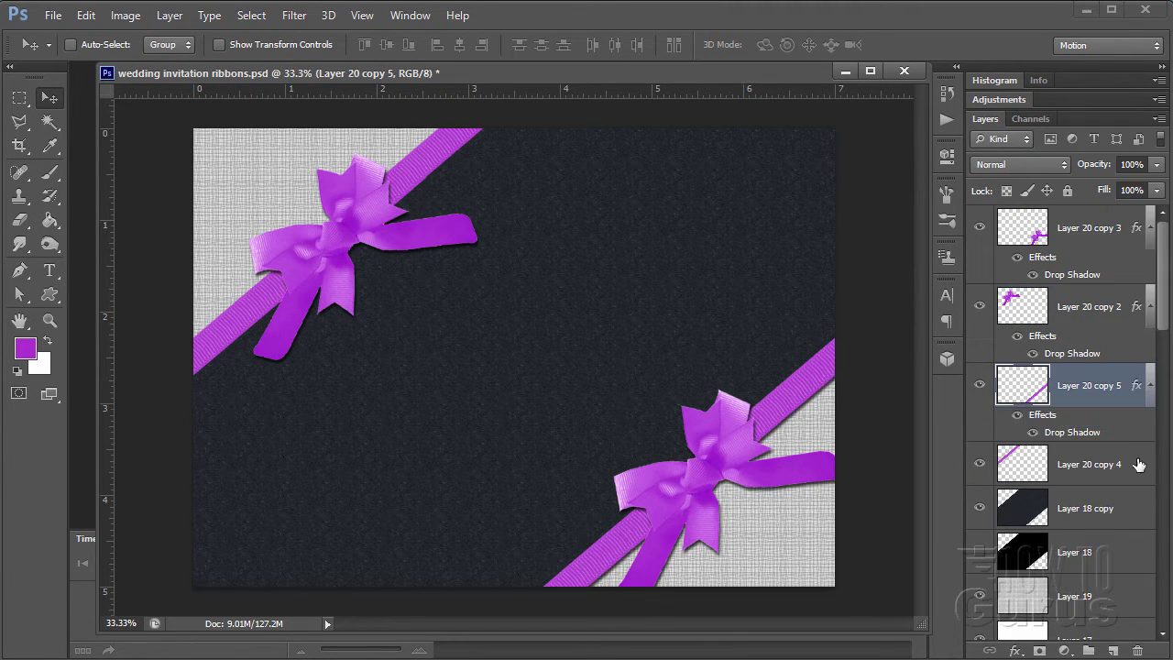
pyautogui.click(1063, 459)
pyautogui.rightClick(1063, 458)
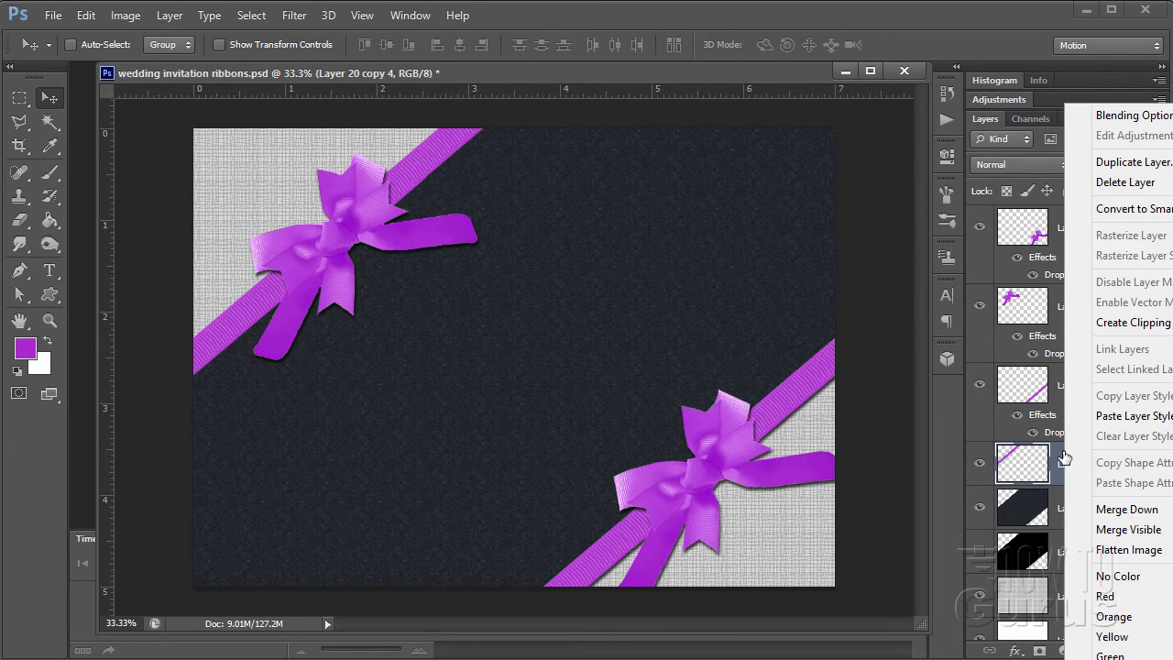
pyautogui.click(1107, 417)
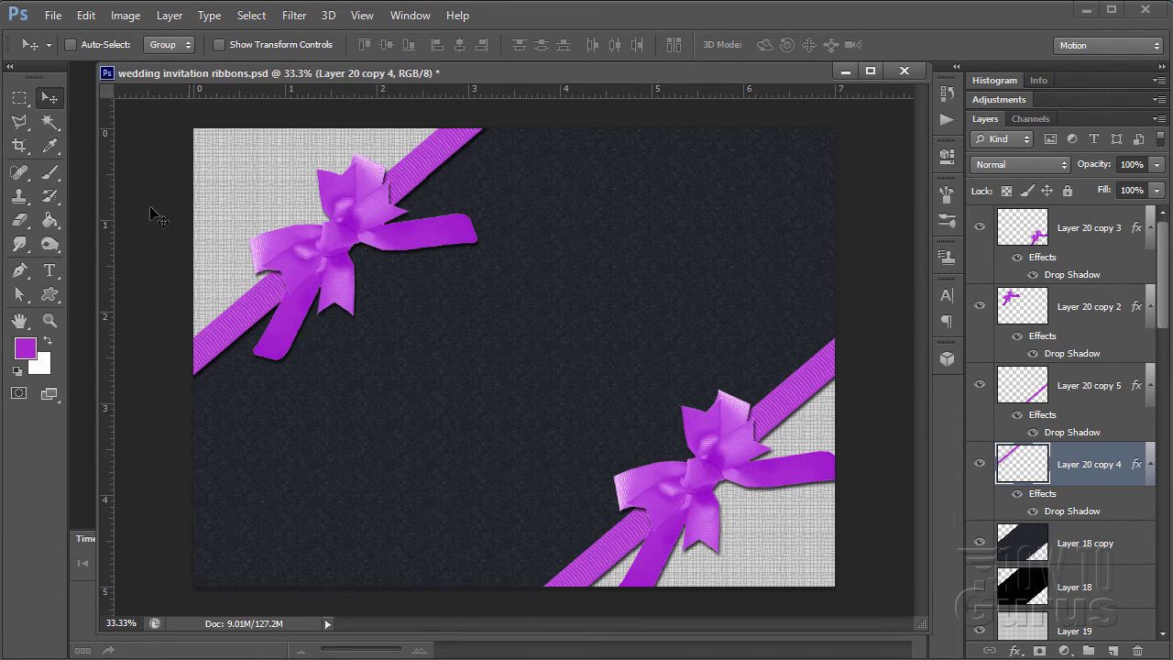
# - Place vertical guides near the left side and middle, and horizontal guides near the top and bottom
pyautogui.moveTo(102, 388); pyautogui.dragTo(285, 386)
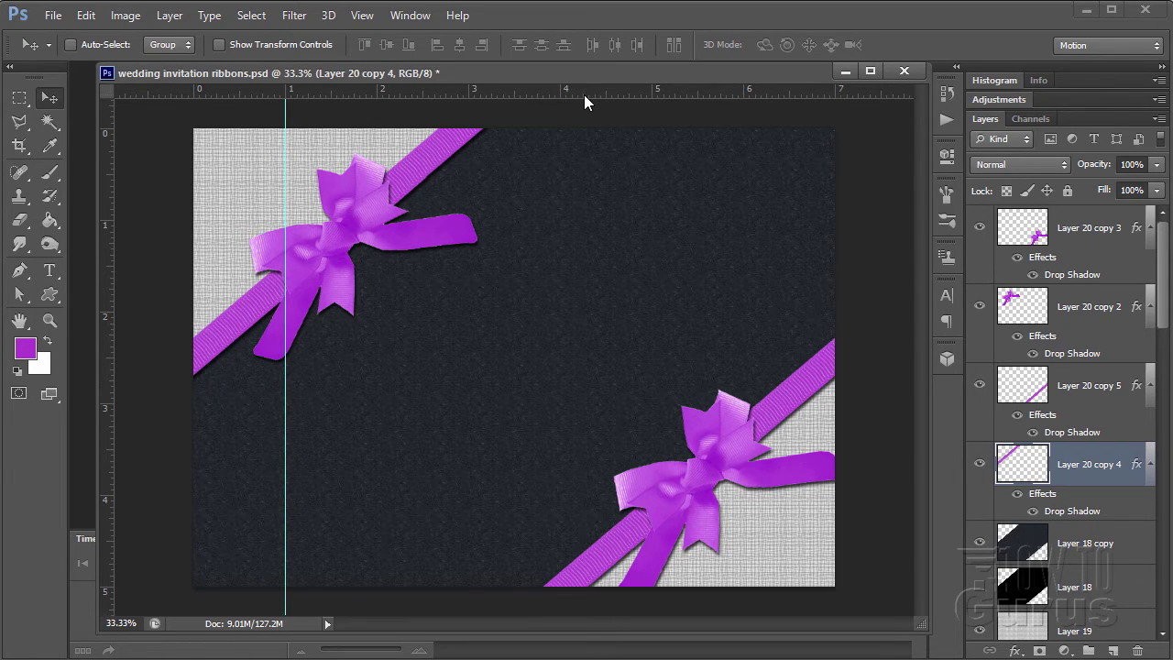
pyautogui.moveTo(584, 94); pyautogui.dragTo(582, 542)
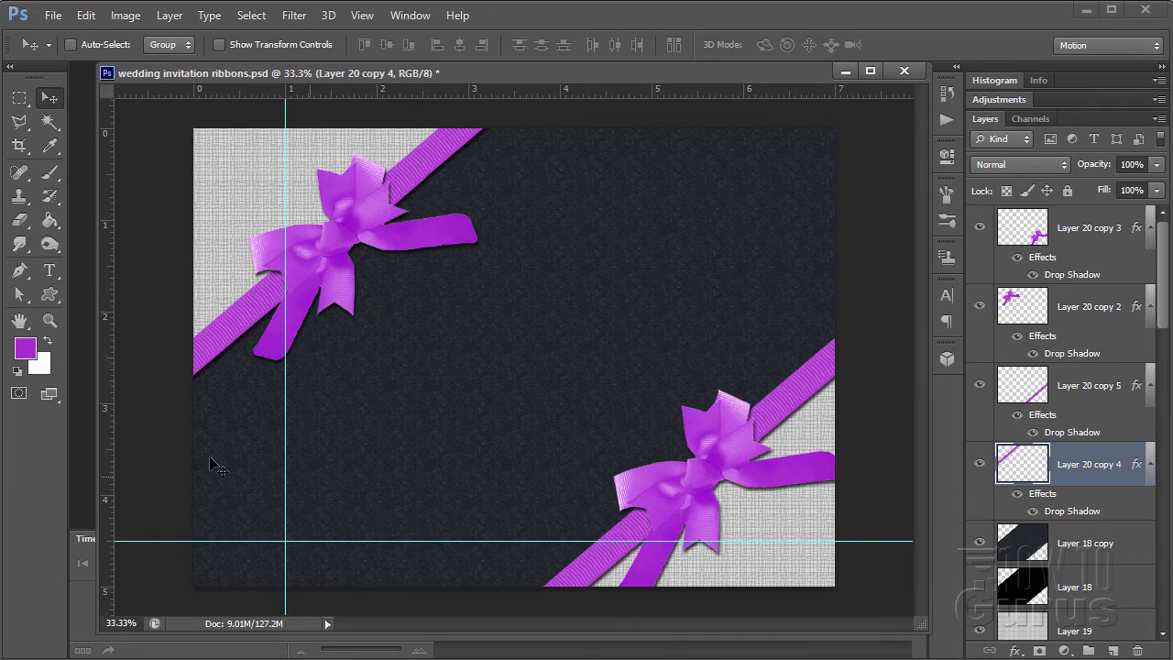
pyautogui.moveTo(102, 460); pyautogui.dragTo(515, 452)
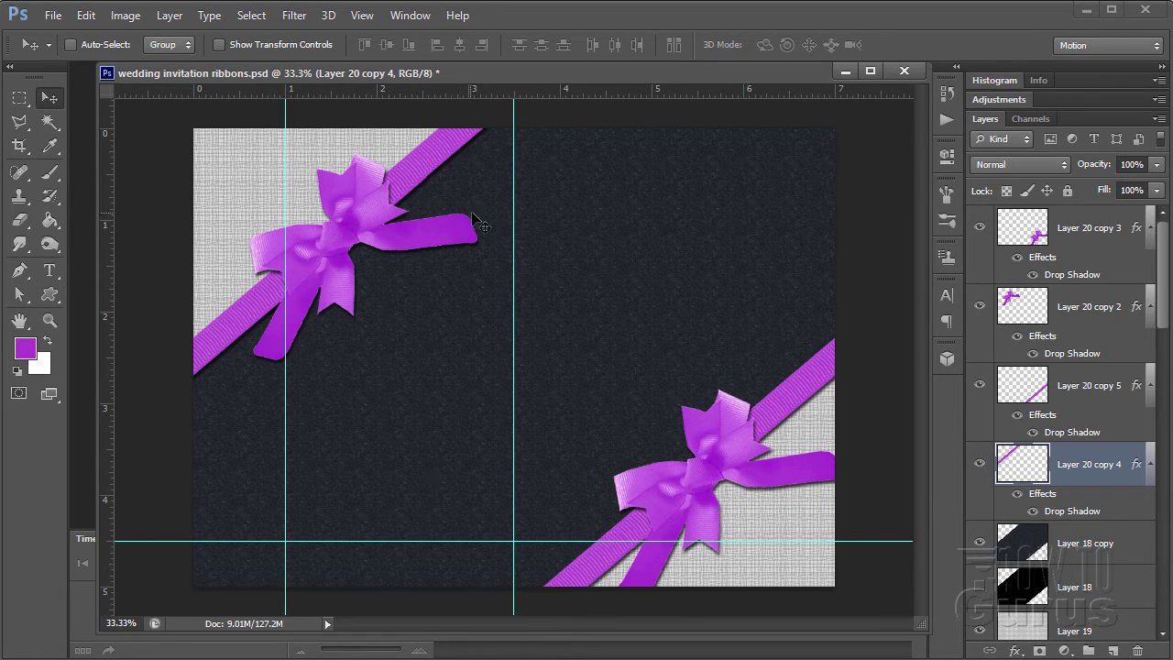
pyautogui.moveTo(663, 90); pyautogui.dragTo(670, 265)
pyautogui.moveTo(670, 265); pyautogui.dragTo(670, 265)
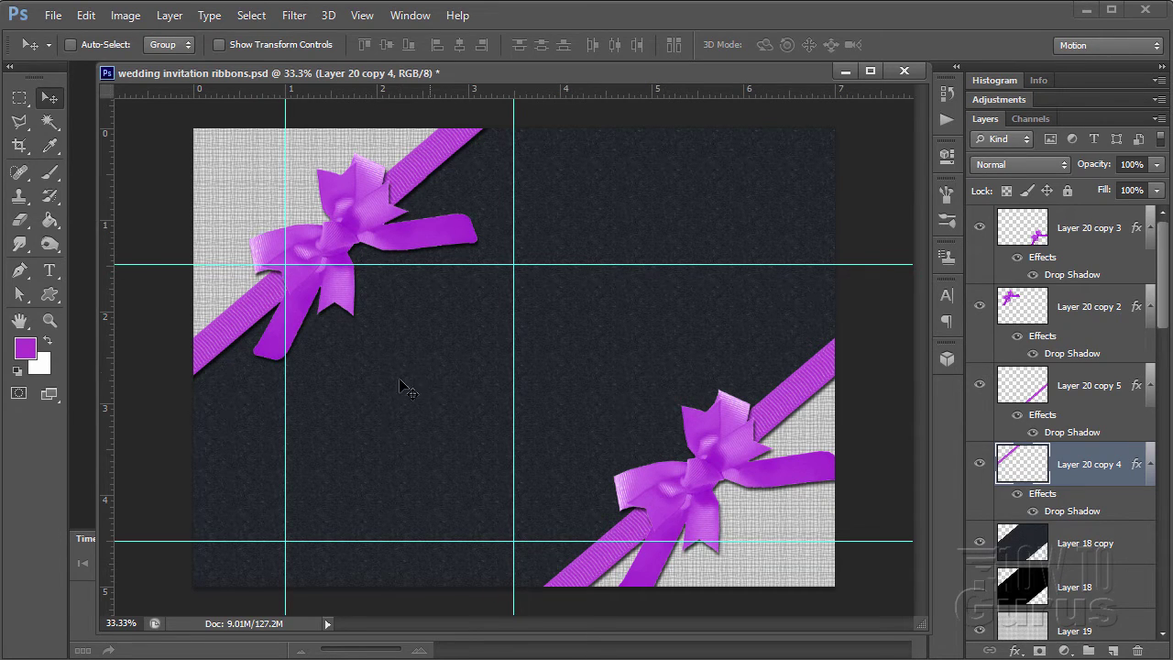
# - Open soft_focus2.bmp from recent files and drag the couple photo into the ribbon invitation
pyautogui.click(60, 19)
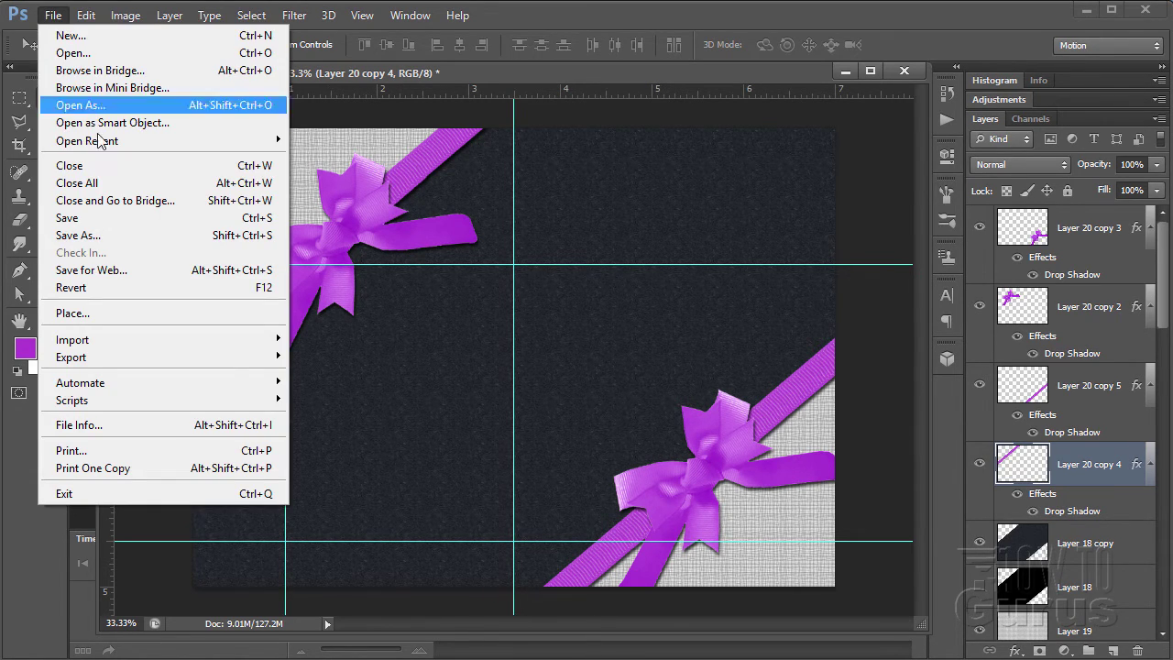
pyautogui.moveTo(103, 142)
pyautogui.click(378, 142)
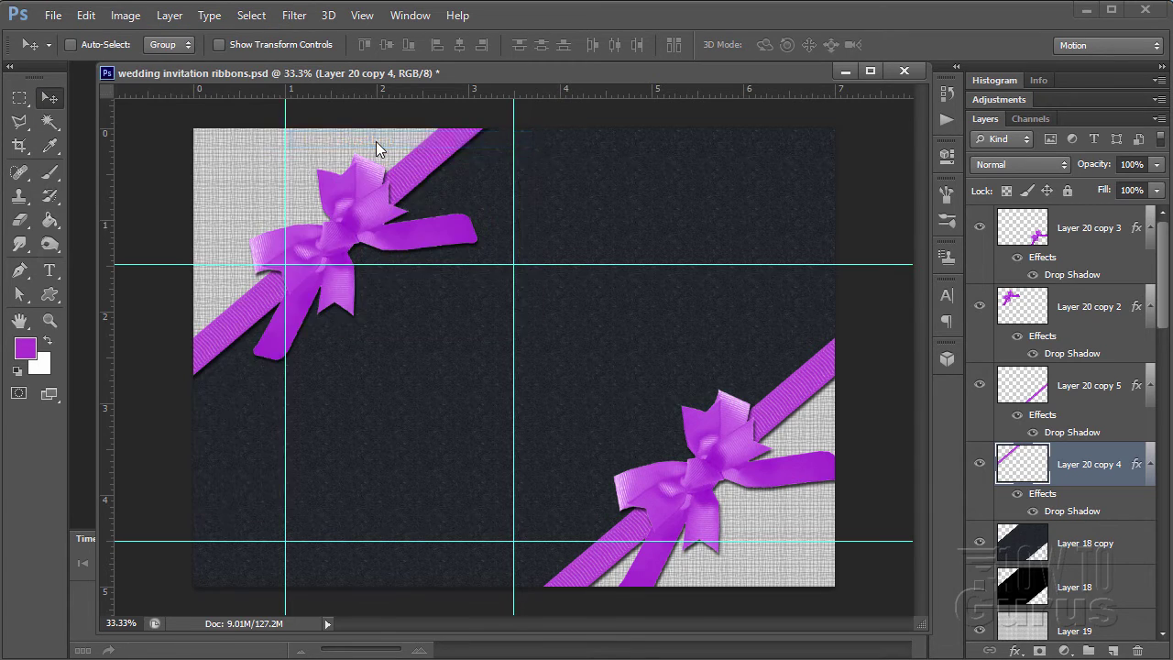
pyautogui.moveTo(520, 112); pyautogui.dragTo(574, 280)
pyautogui.moveTo(914, 446); pyautogui.dragTo(459, 359)
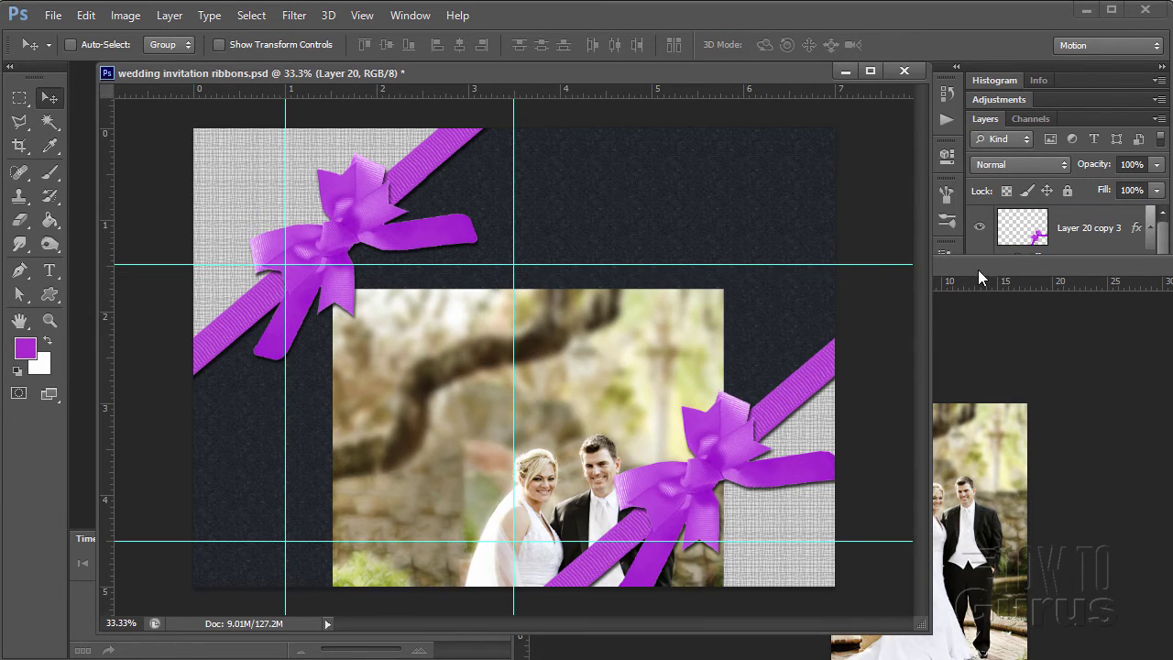
# - Close the separate photo window and snap the placed photo to the canvas's top-left corner
pyautogui.moveTo(978, 267); pyautogui.dragTo(847, 245)
pyautogui.click(882, 231)
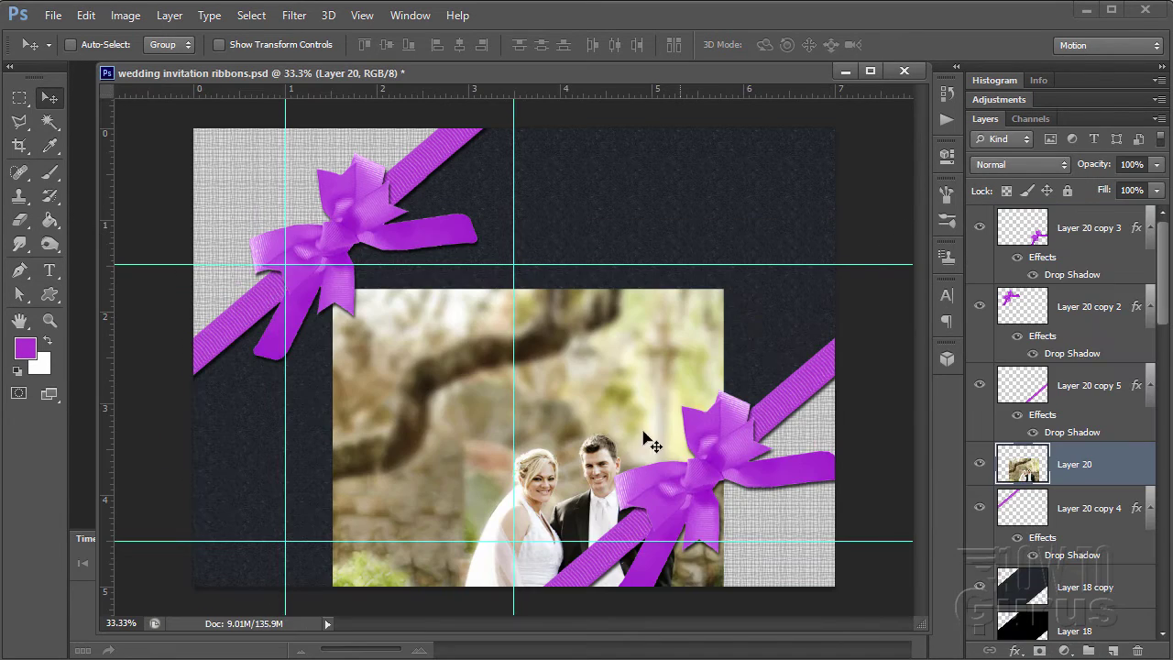
pyautogui.moveTo(587, 449); pyautogui.dragTo(423, 341)
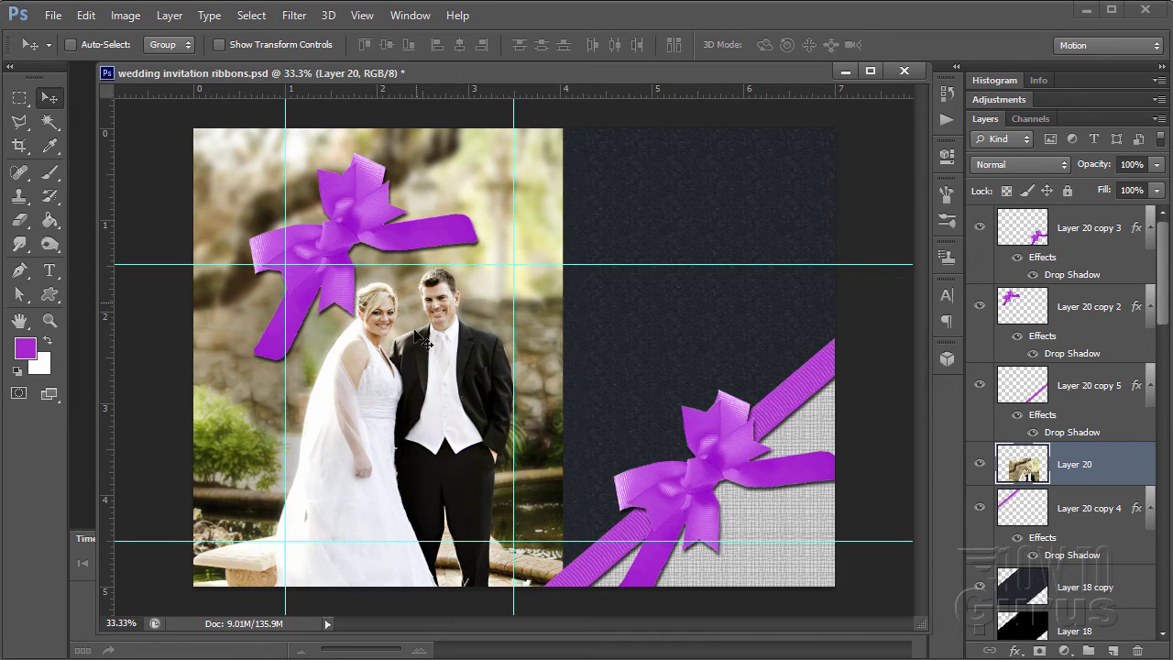
pyautogui.moveTo(438, 429); pyautogui.dragTo(428, 426)
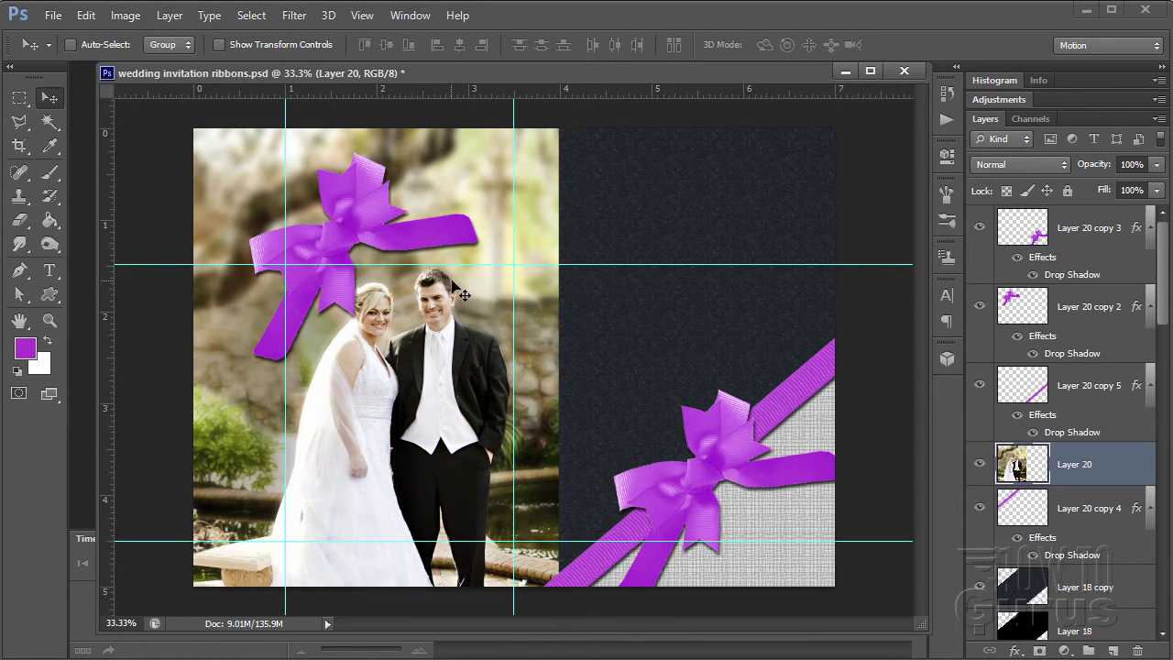
# - Scale the couple photo down to about 81%, shift it up-left onto the left panel, and apply
pyautogui.click(91, 16)
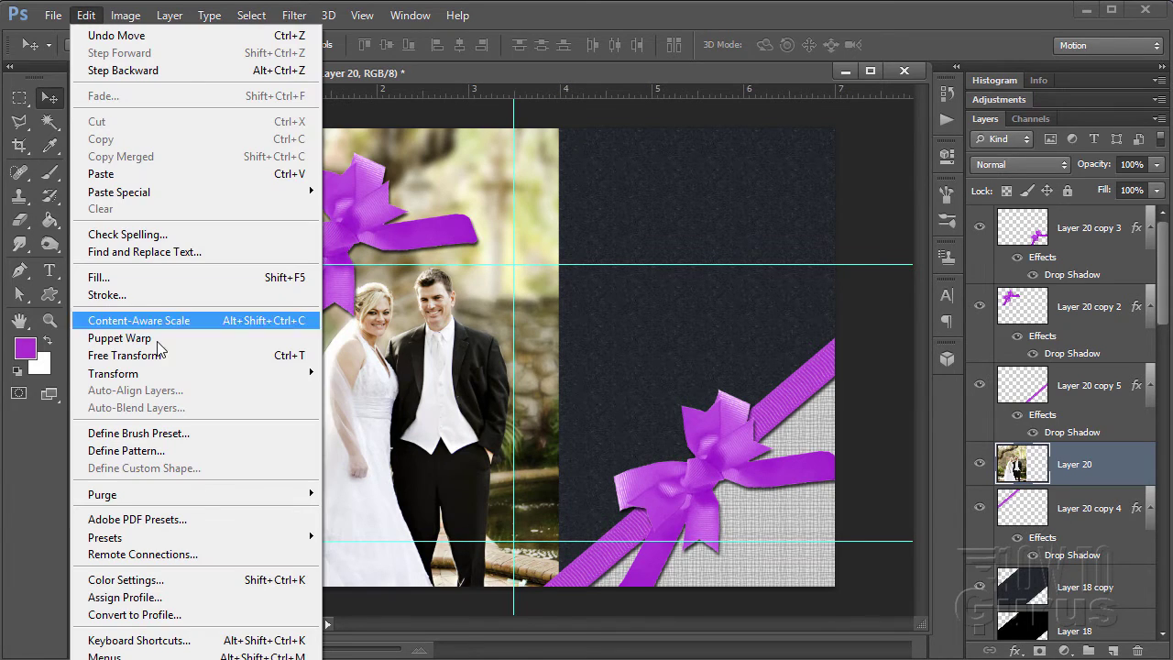
pyautogui.moveTo(170, 376)
pyautogui.click(346, 400)
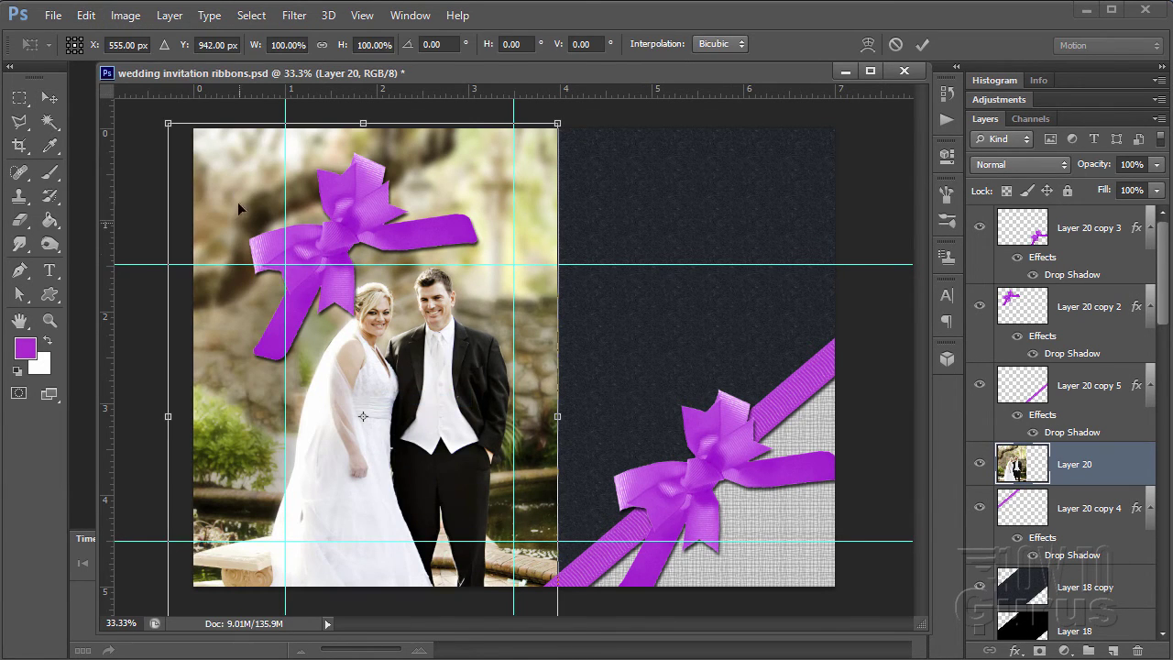
pyautogui.moveTo(208, 157); pyautogui.dragTo(247, 229)
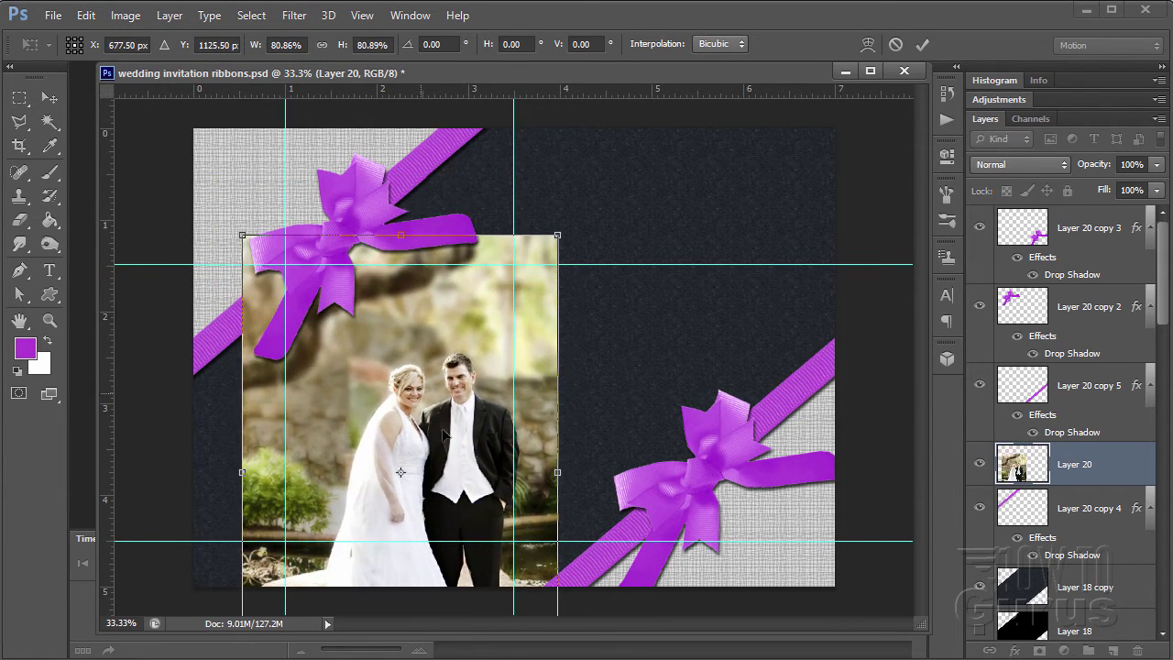
pyautogui.moveTo(447, 430); pyautogui.dragTo(421, 372)
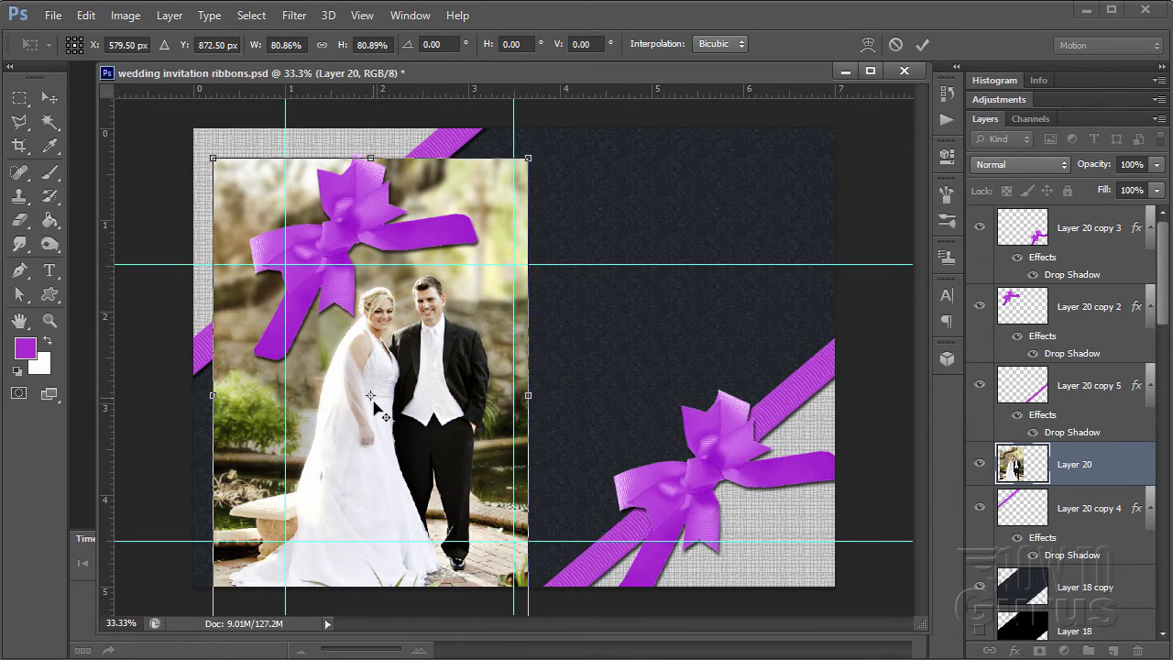
pyautogui.moveTo(374, 406); pyautogui.dragTo(409, 424)
pyautogui.press('v')
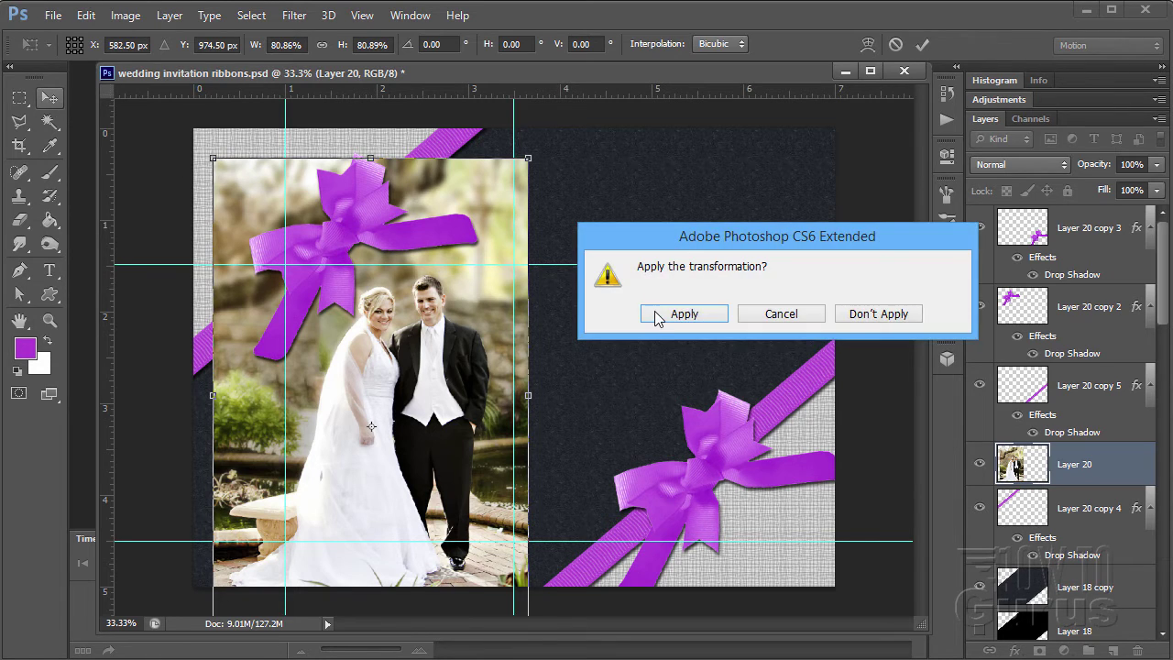
pyautogui.click(682, 314)
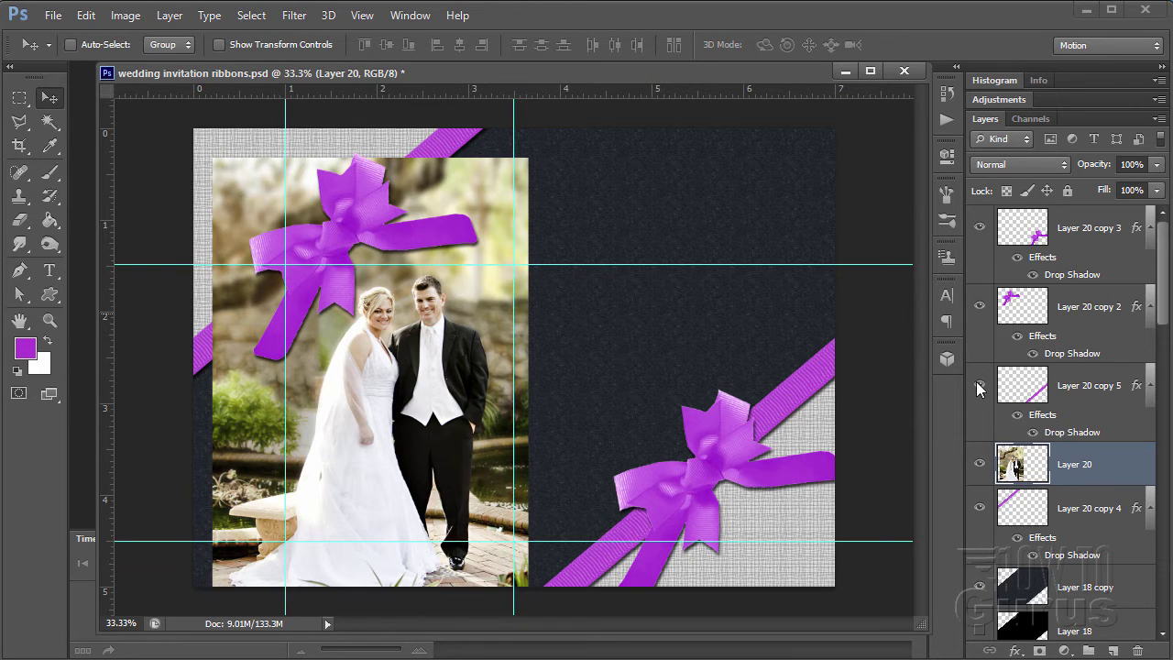
# - Move Layer 20 below Layer 20 copy 4 and add a white layer mask to it
pyautogui.scroll(-3, 1084, 404)
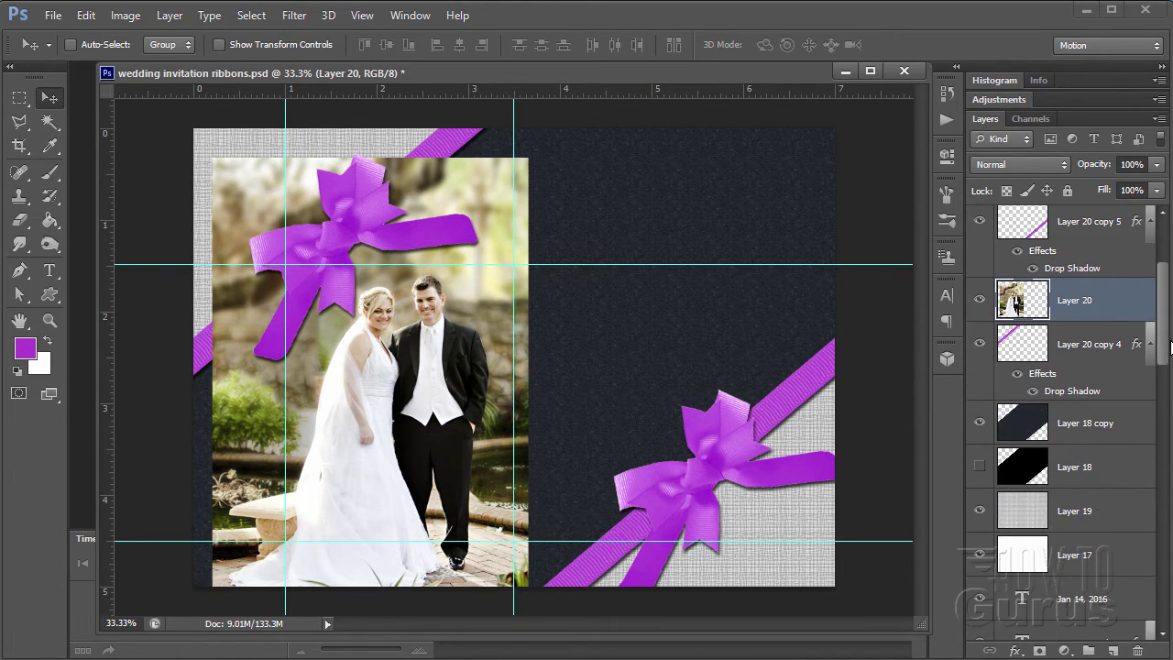
pyautogui.moveTo(1091, 317); pyautogui.dragTo(1094, 405)
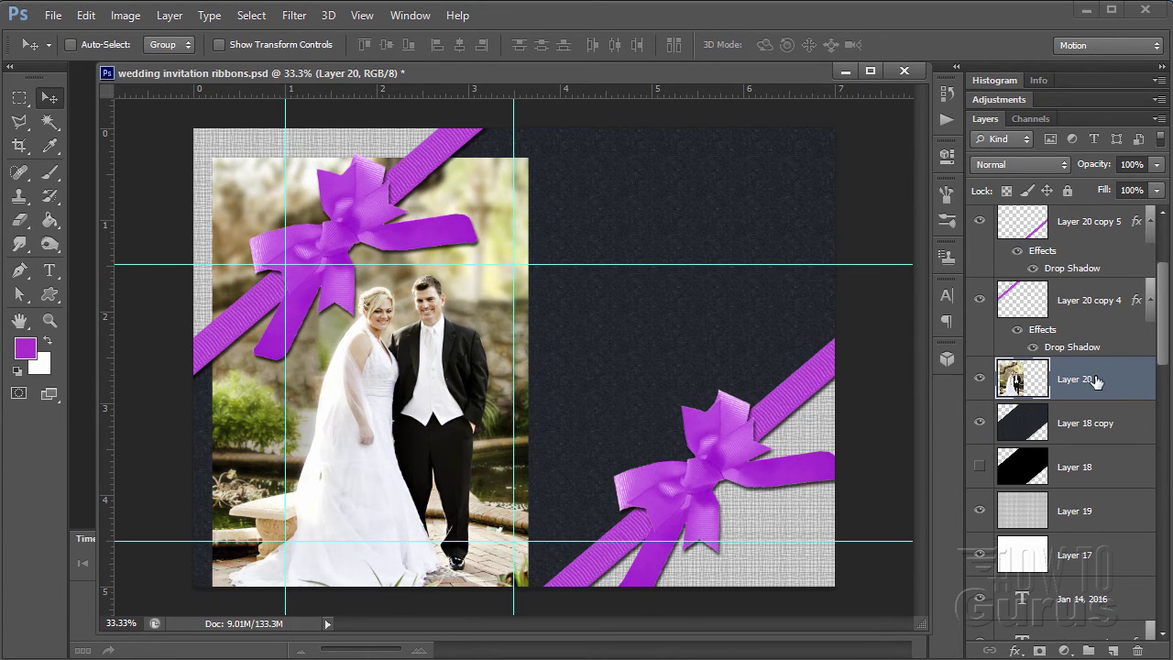
pyautogui.click(1039, 650)
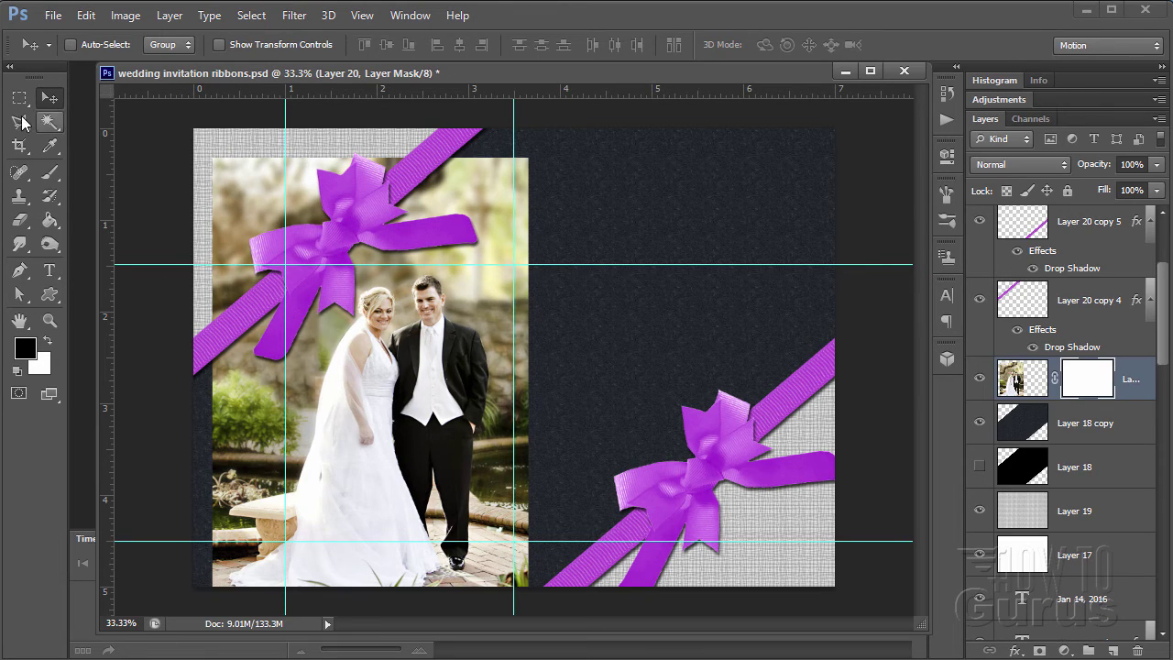
# - Marquee the rectangle between the guides on the photo and invert the selection
pyautogui.click(19, 101)
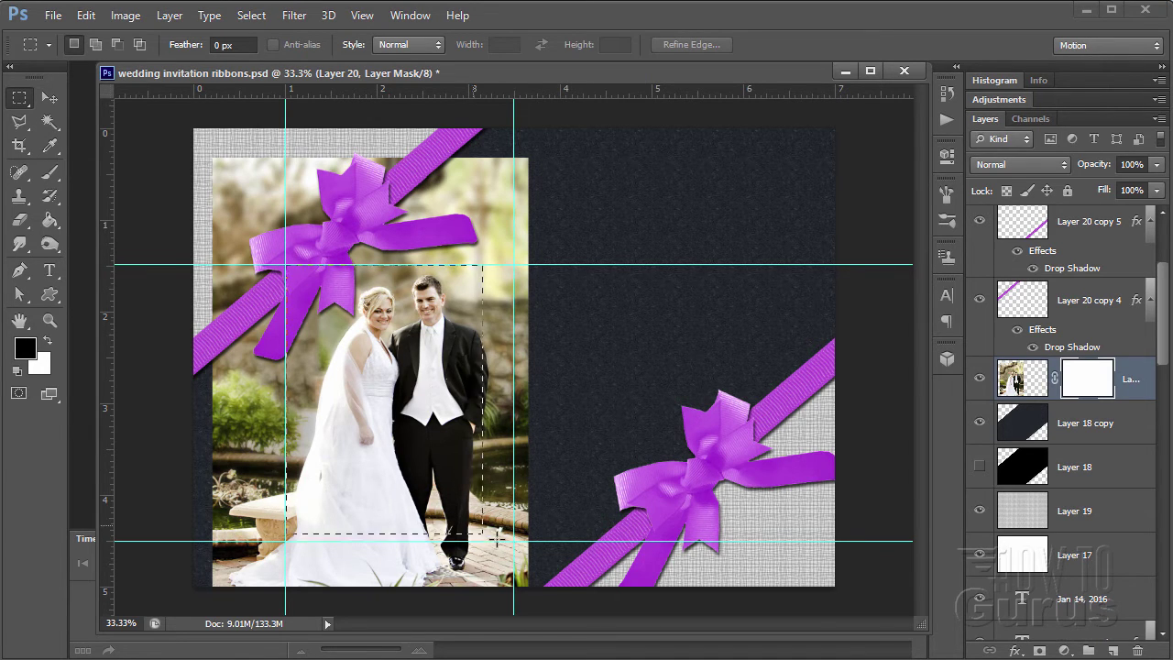
pyautogui.moveTo(512, 540); pyautogui.dragTo(514, 541)
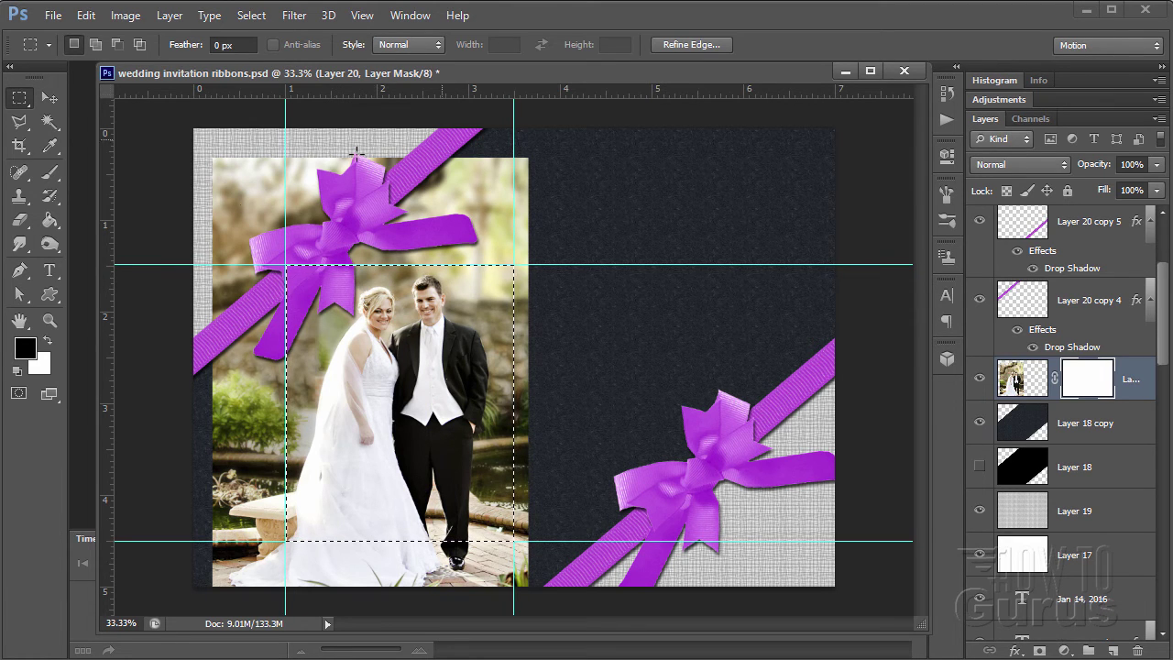
pyautogui.click(256, 15)
pyautogui.click(260, 89)
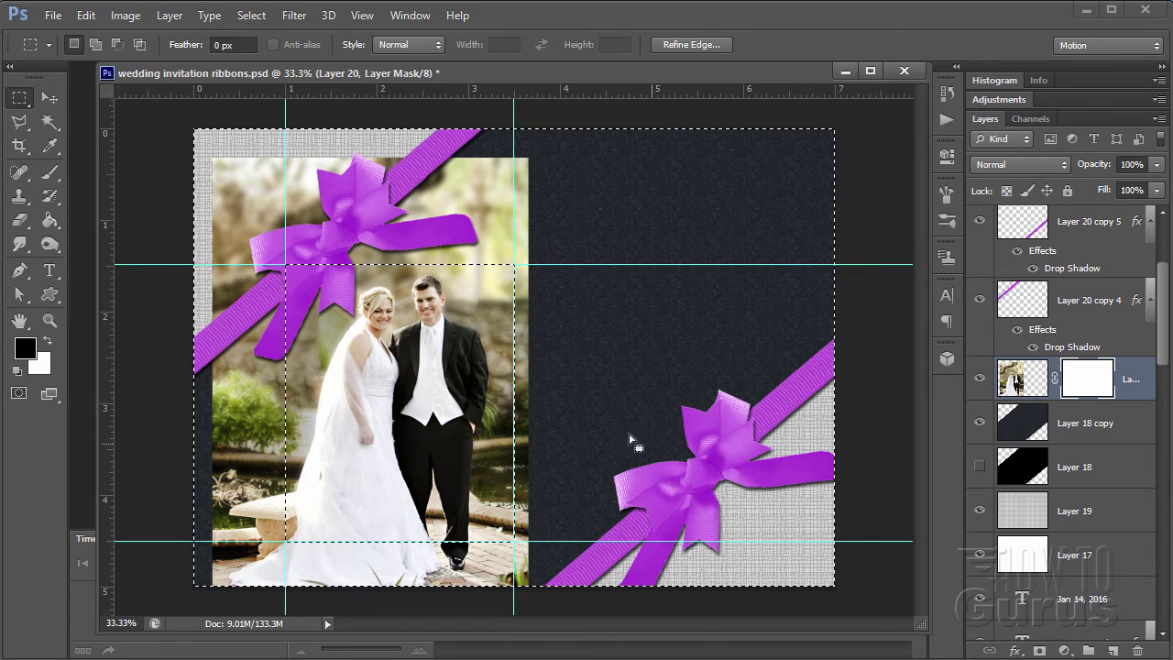
# - Fill the mask black outside the rectangle with the Paint Bucket, then deselect
pyautogui.click(50, 224)
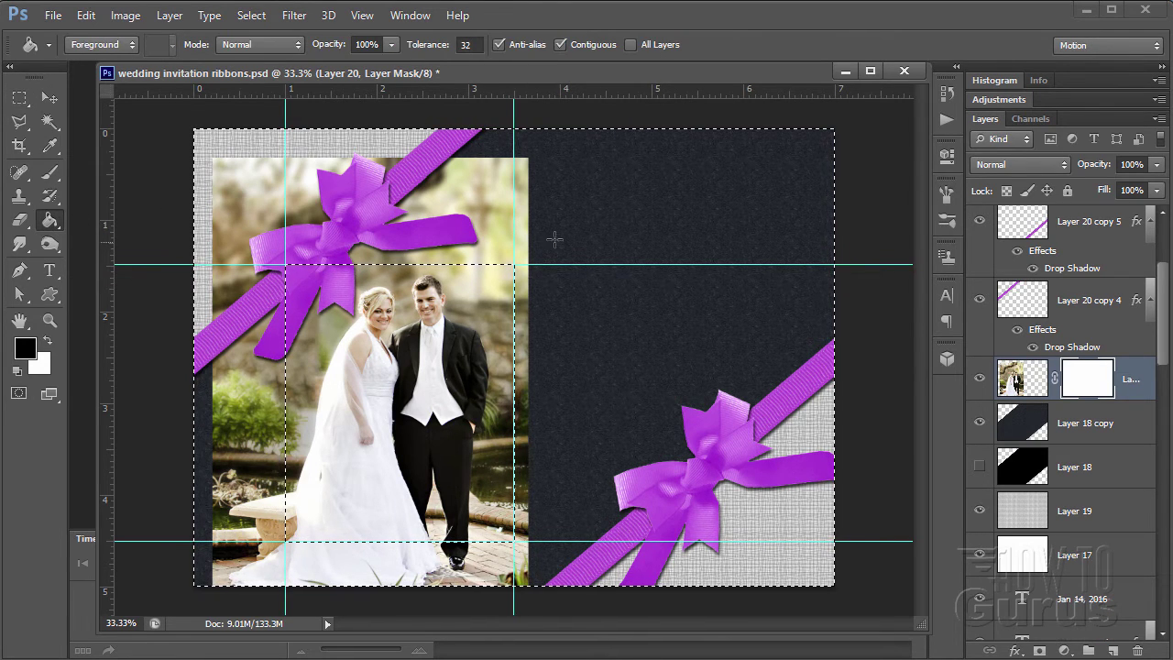
pyautogui.click(602, 224)
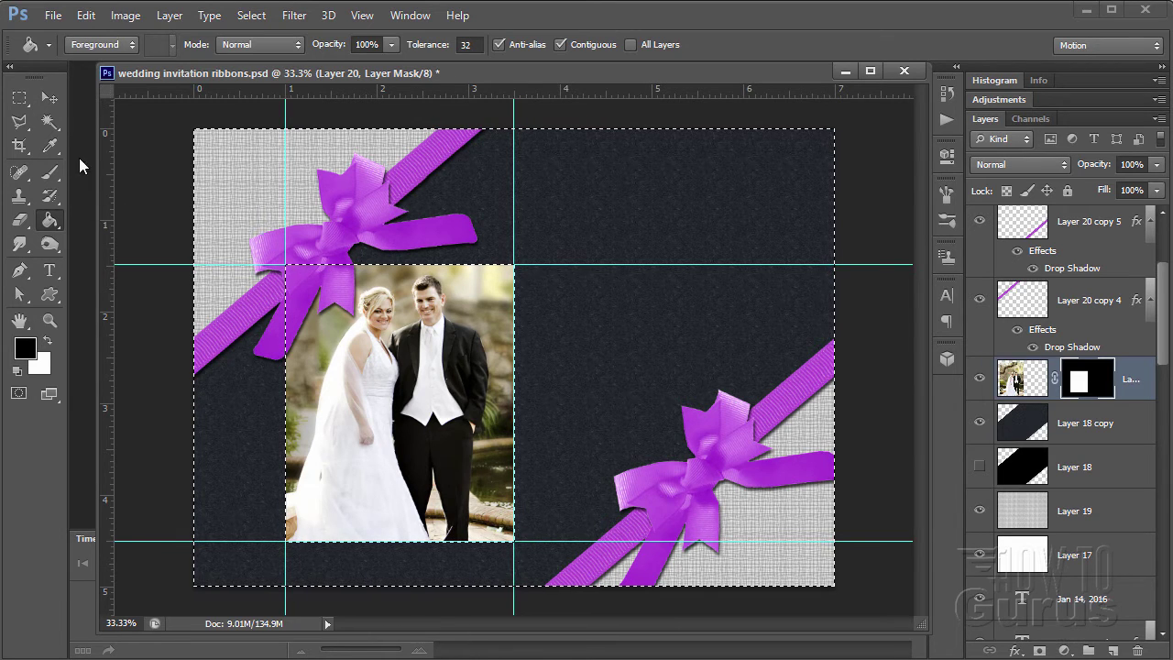
pyautogui.click(50, 99)
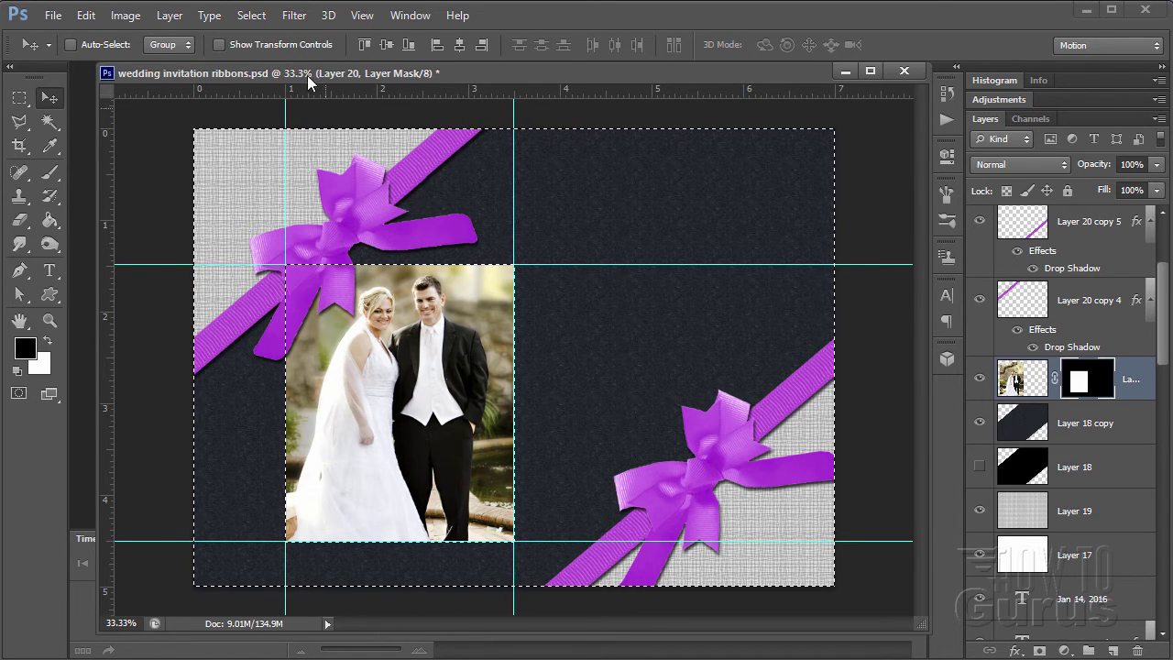
pyautogui.click(251, 15)
pyautogui.click(262, 52)
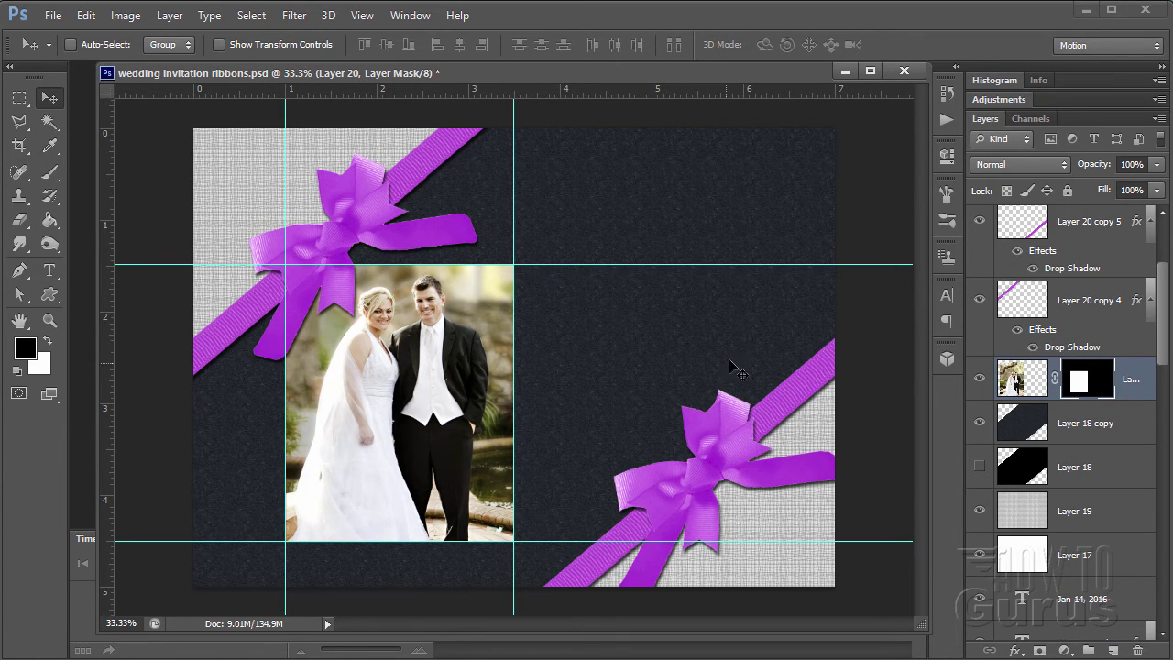
# - Add two horizontal and two vertical guides around the couple photo
pyautogui.moveTo(600, 92); pyautogui.dragTo(627, 258)
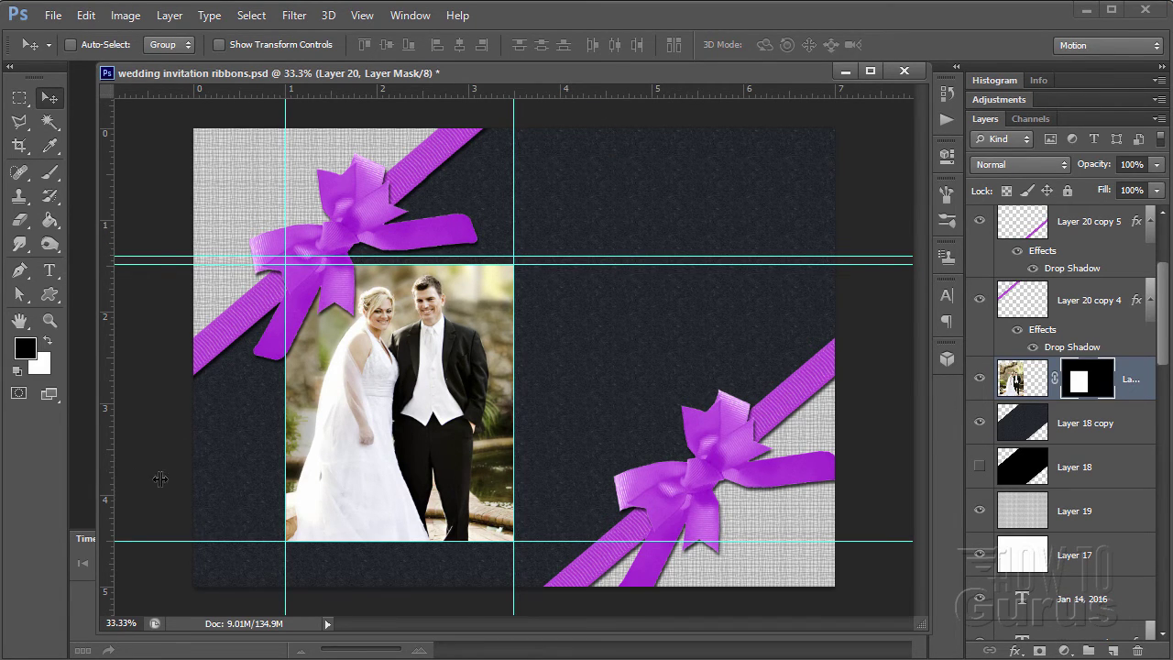
pyautogui.moveTo(159, 478); pyautogui.dragTo(276, 487)
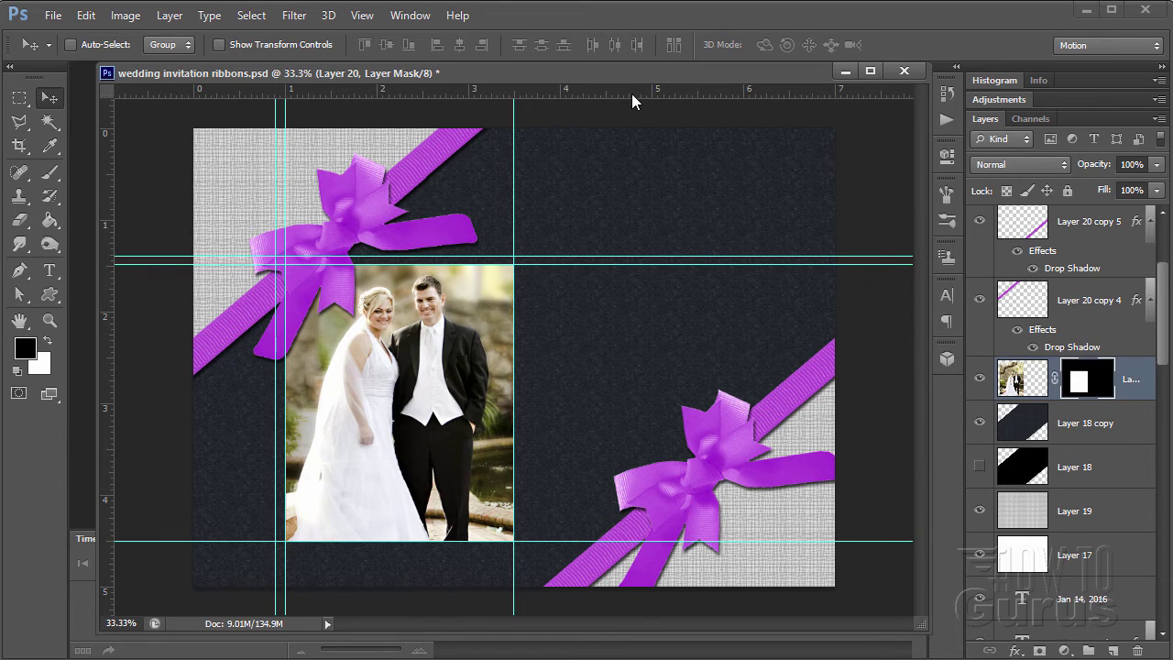
pyautogui.moveTo(632, 93); pyautogui.dragTo(574, 552)
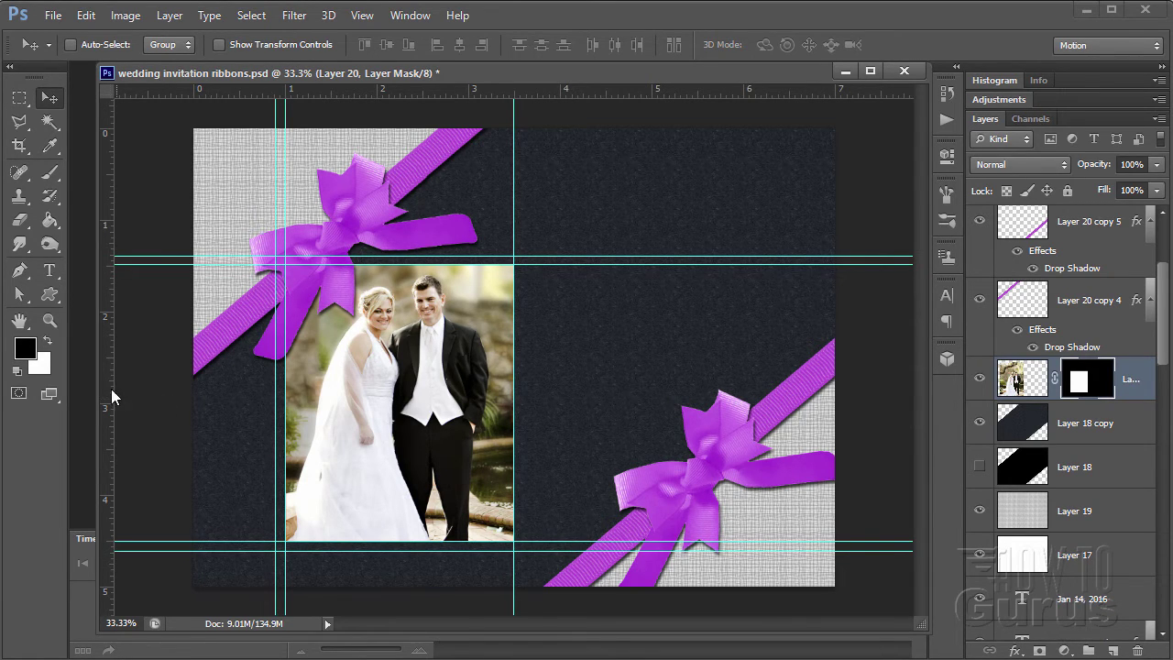
pyautogui.moveTo(107, 388); pyautogui.dragTo(543, 419)
# - Turn off snapping and fine-tune the right vertical and upper horizontal guides
pyautogui.click(353, 18)
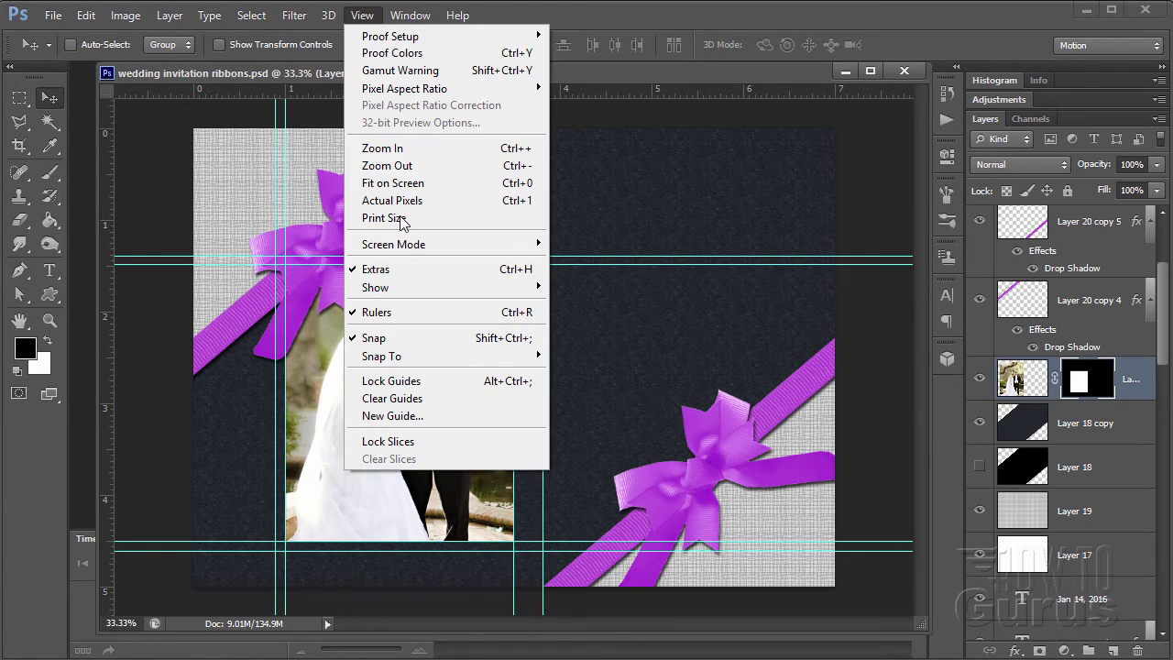
pyautogui.click(382, 339)
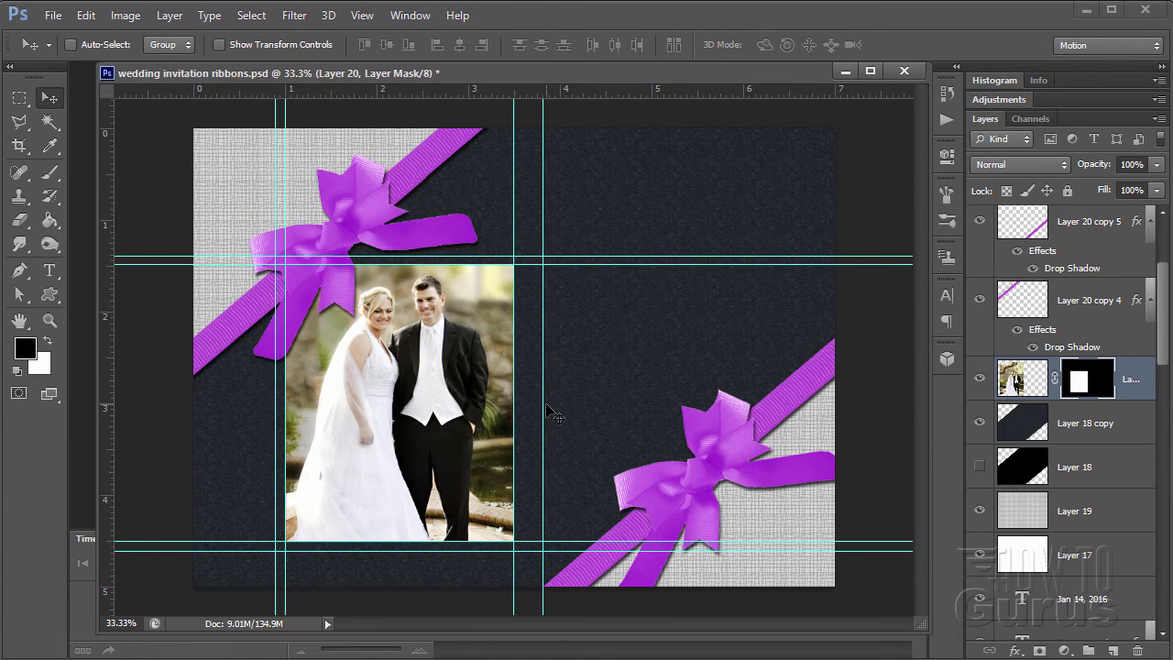
pyautogui.moveTo(544, 408); pyautogui.dragTo(524, 413)
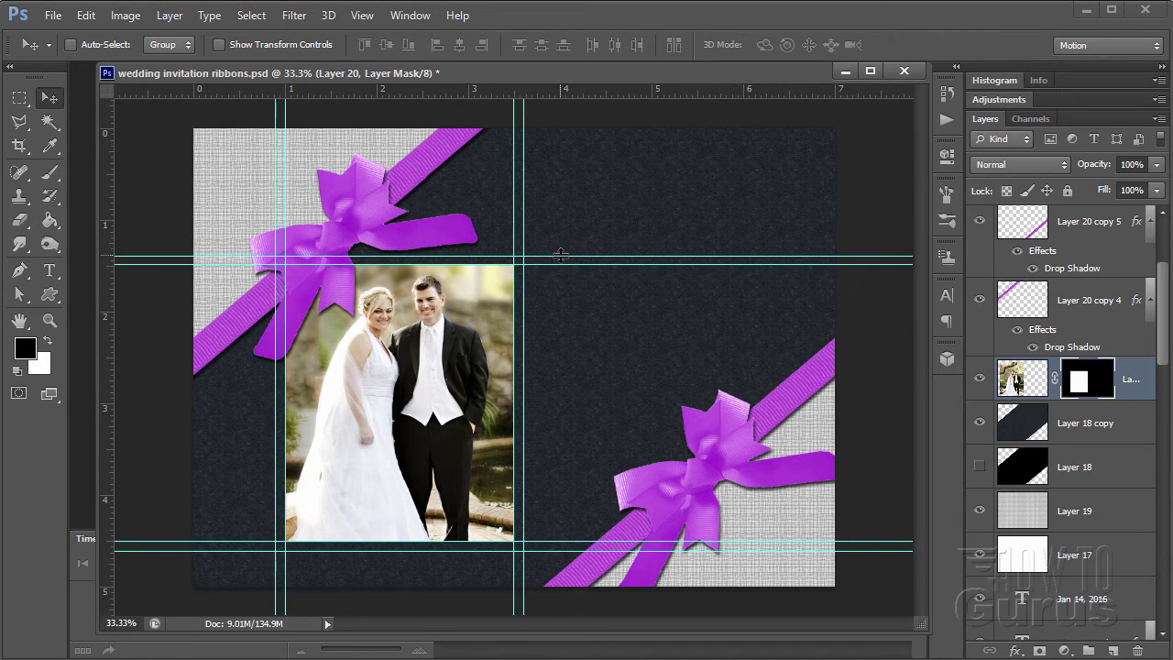
pyautogui.moveTo(561, 255); pyautogui.dragTo(563, 253)
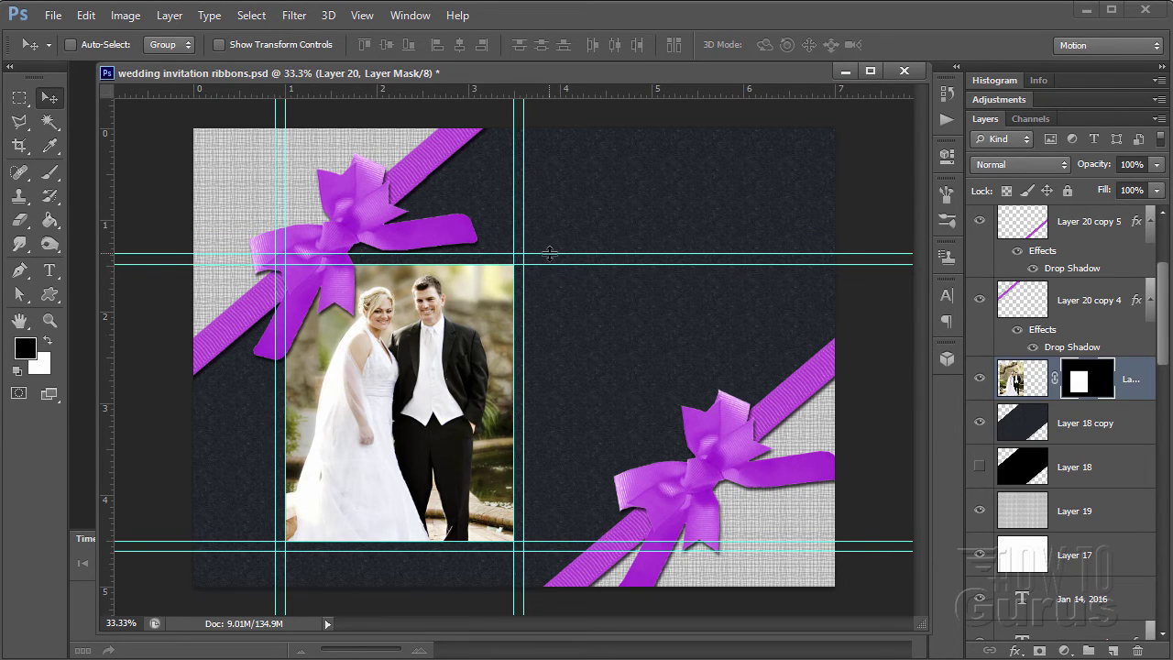
pyautogui.moveTo(552, 255); pyautogui.dragTo(555, 225)
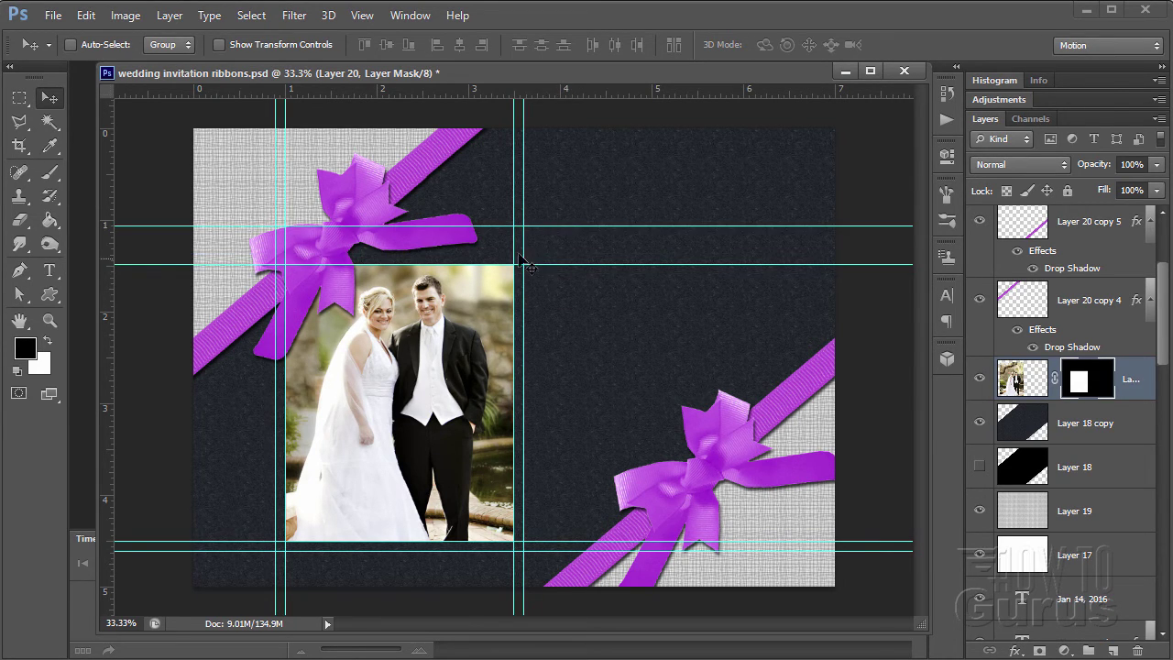
# - Undo an accidental photo nudge, lower the upper guide to the photo's top, and select Layer 18 copy
pyautogui.moveTo(523, 266); pyautogui.dragTo(528, 273)
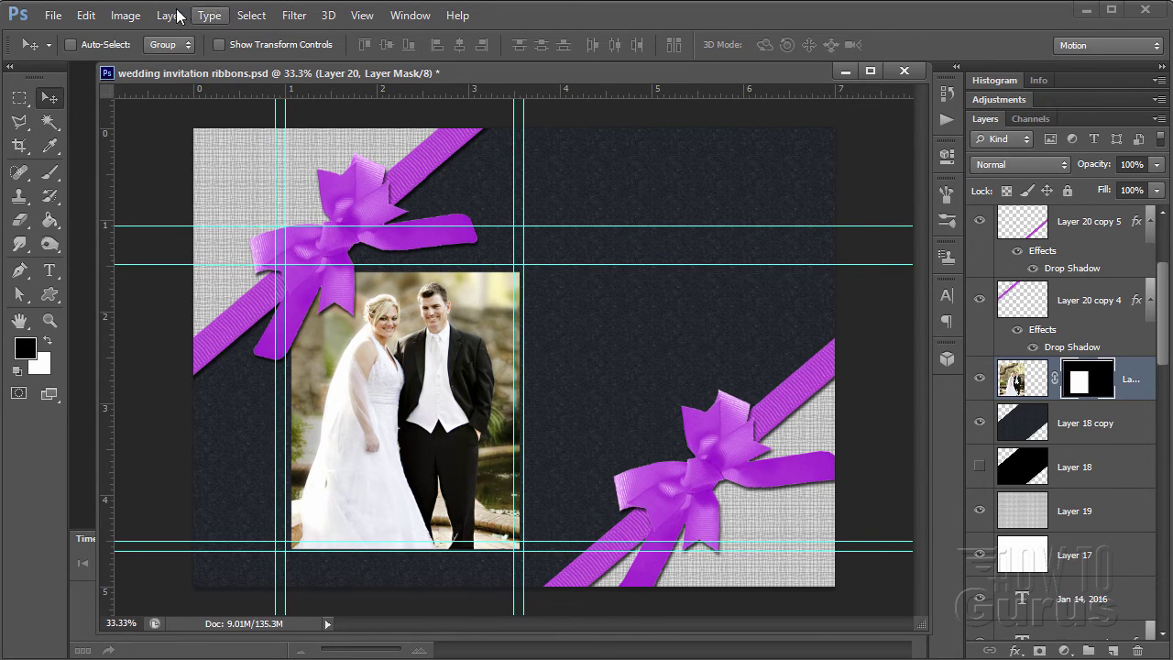
pyautogui.click(85, 16)
pyautogui.click(101, 35)
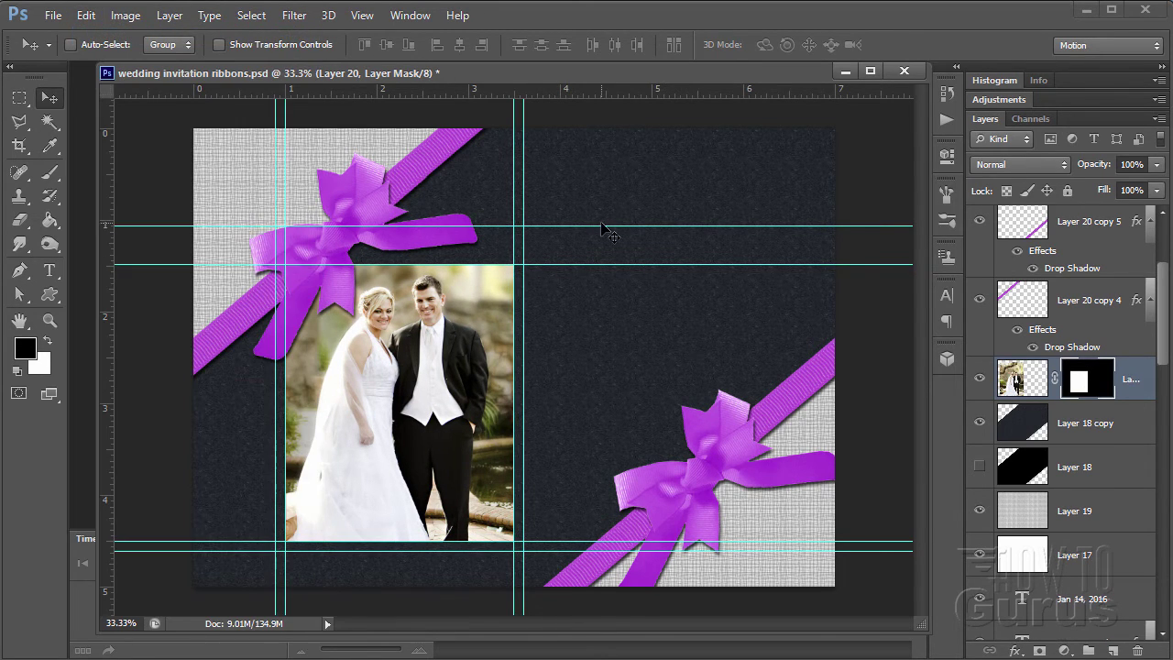
pyautogui.moveTo(609, 225); pyautogui.dragTo(616, 254)
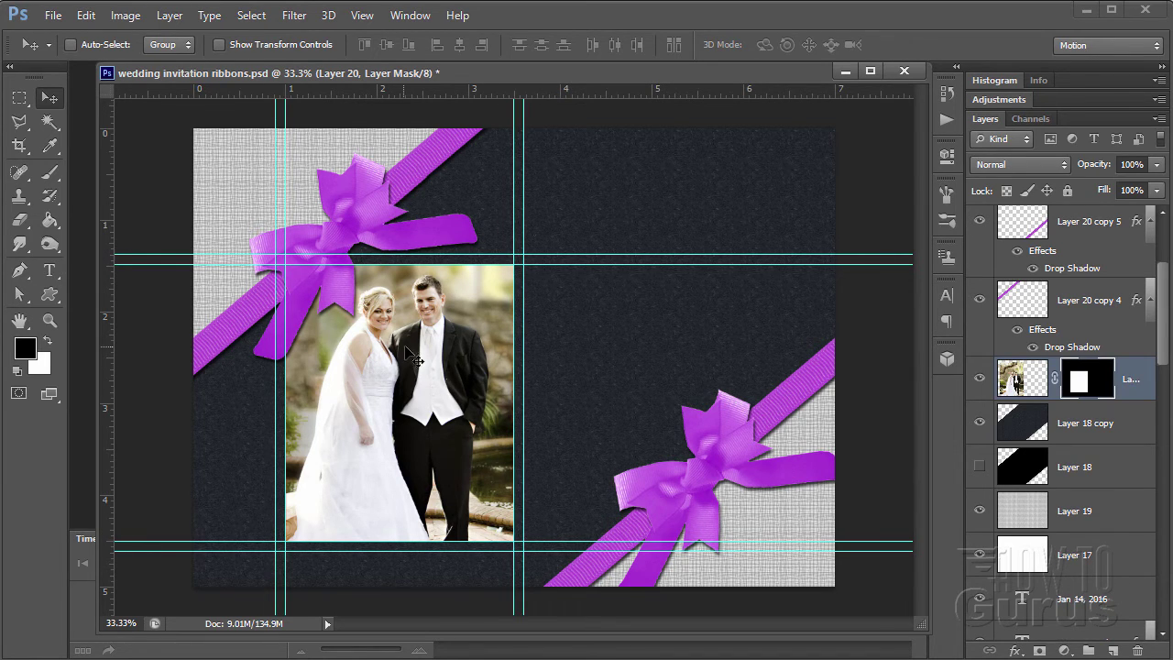
pyautogui.click(1136, 433)
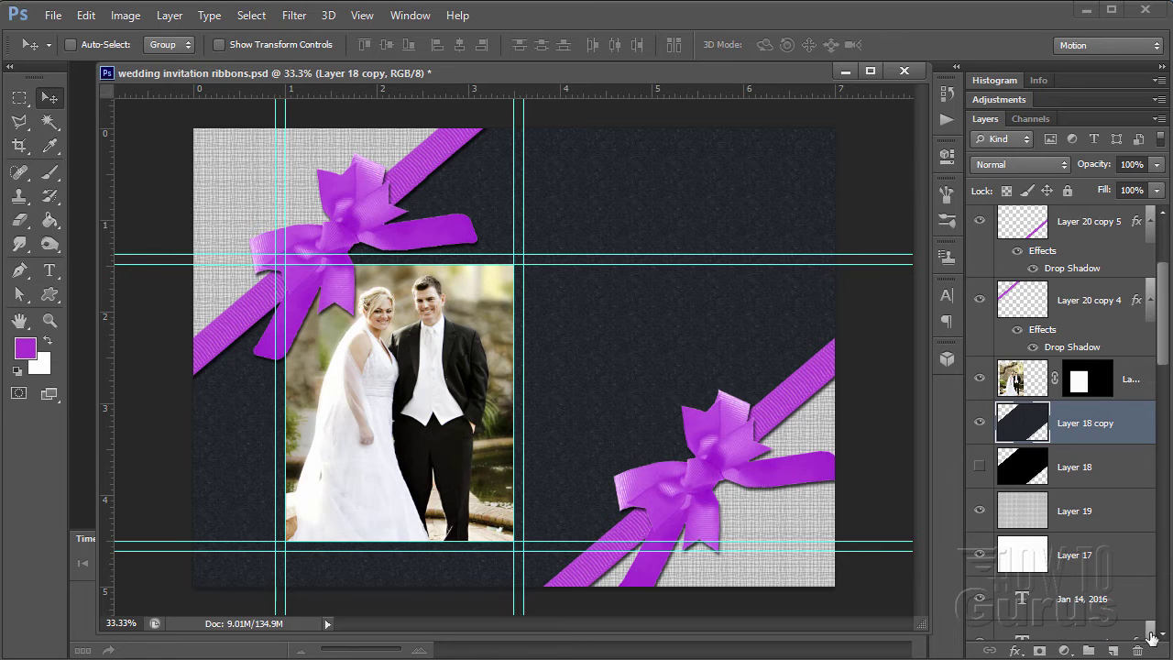
# - On a new layer, select a rectangle framing the photo, snapped to the guides
pyautogui.click(1113, 650)
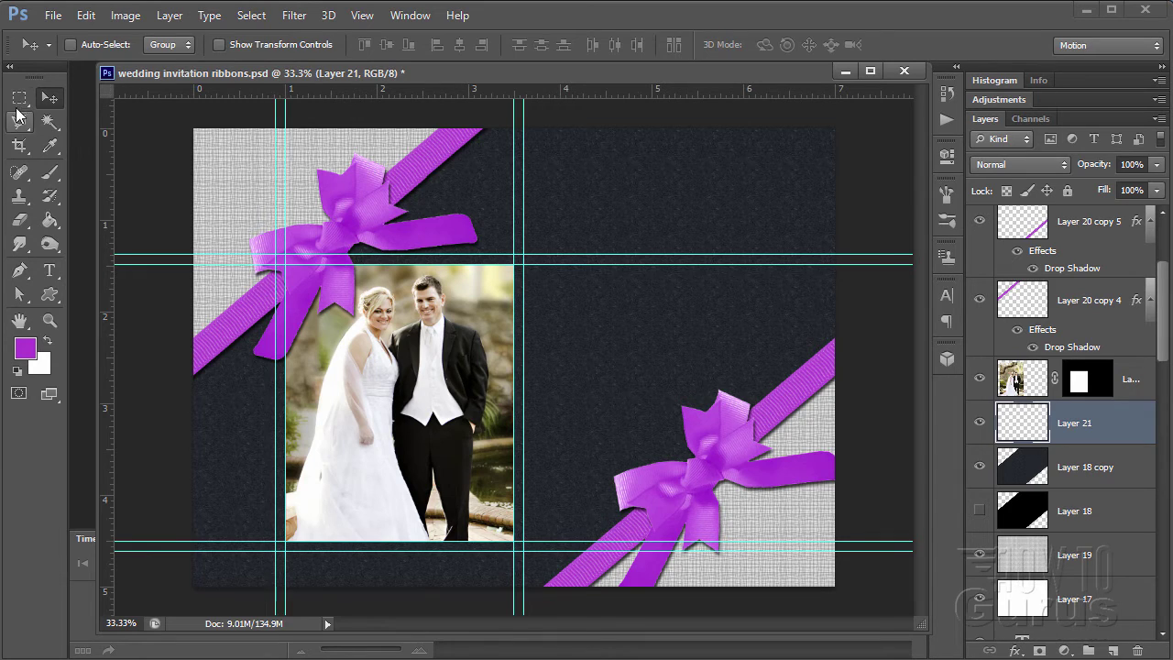
pyautogui.click(20, 98)
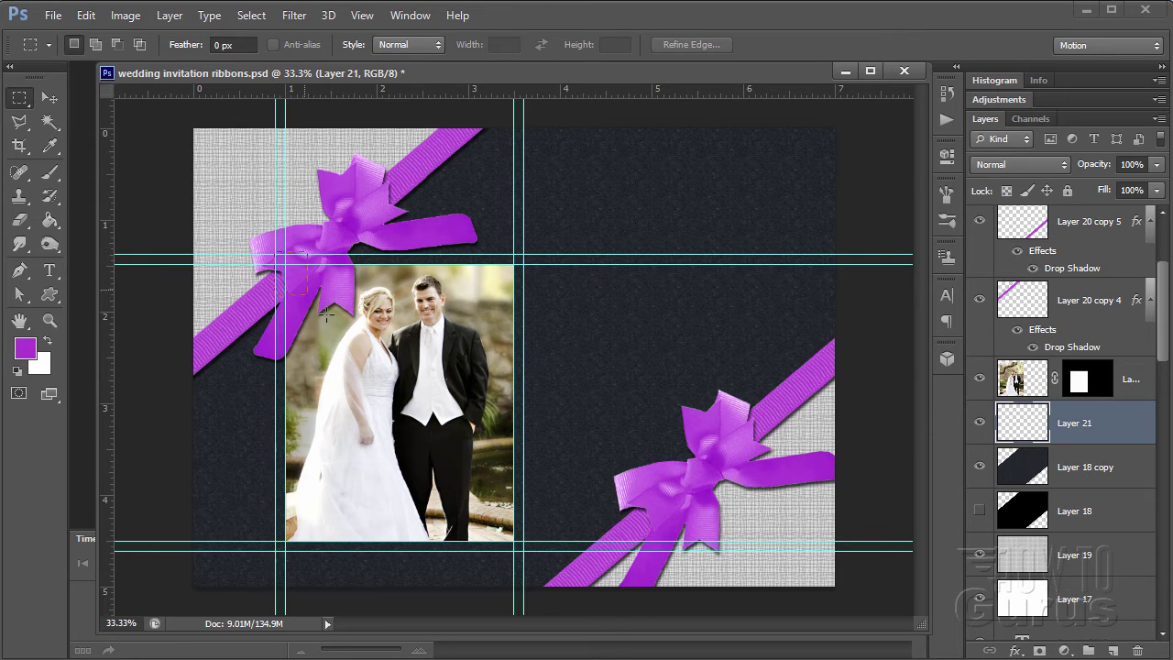
pyautogui.moveTo(326, 314); pyautogui.dragTo(527, 552)
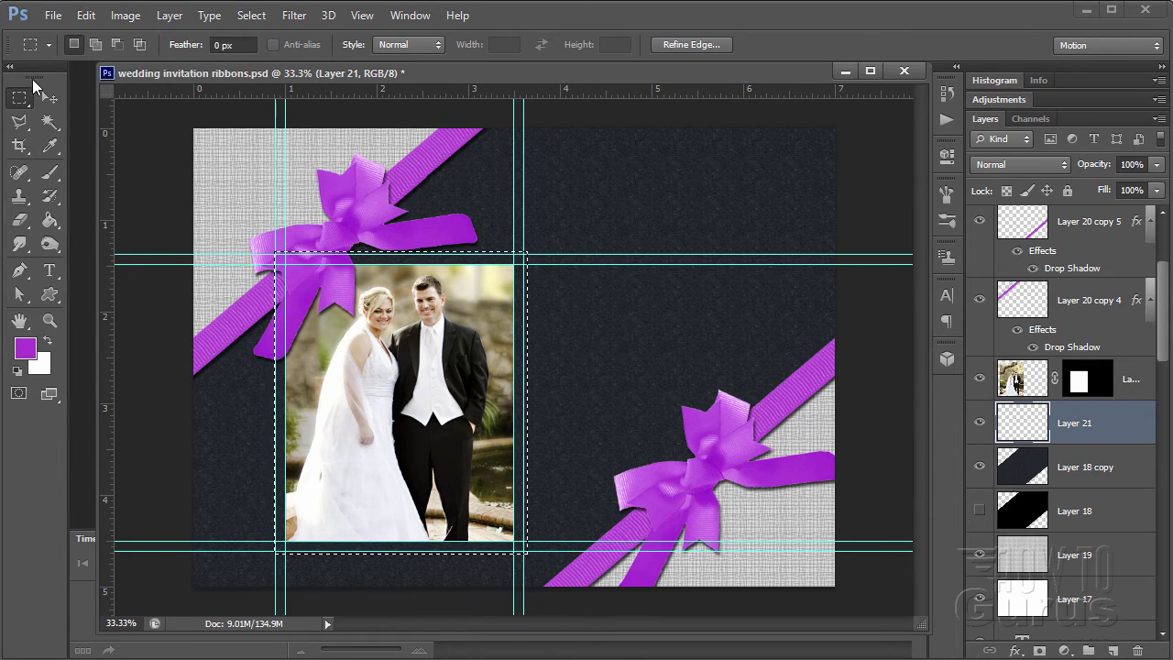
pyautogui.click(362, 16)
pyautogui.click(376, 337)
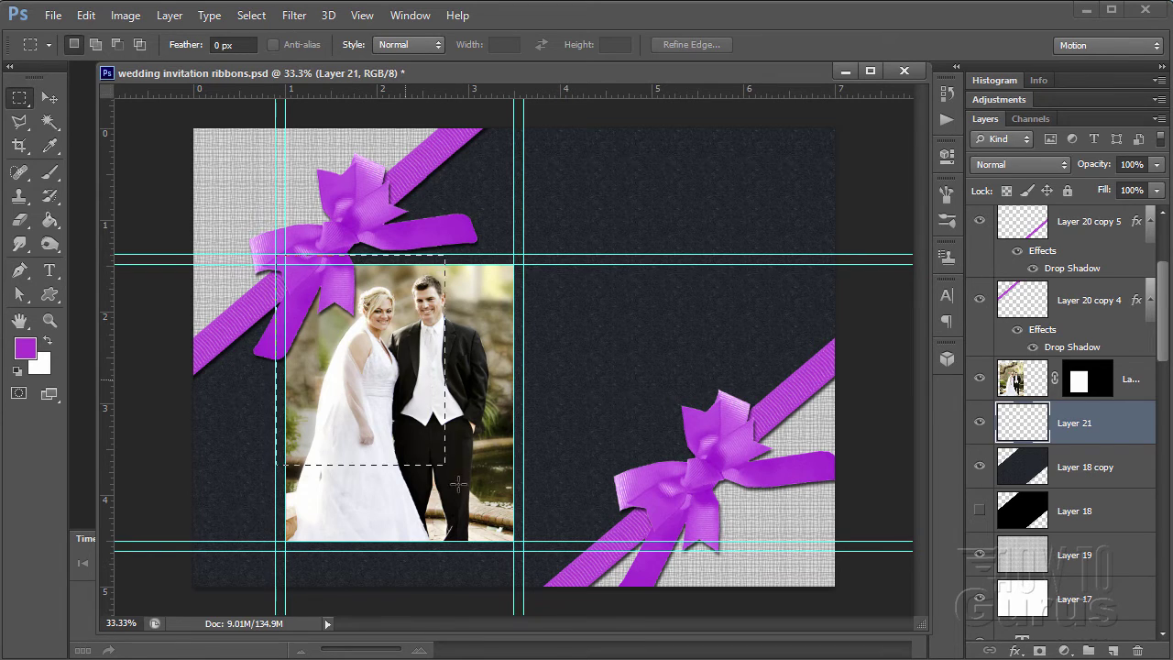
pyautogui.moveTo(524, 547); pyautogui.dragTo(528, 550)
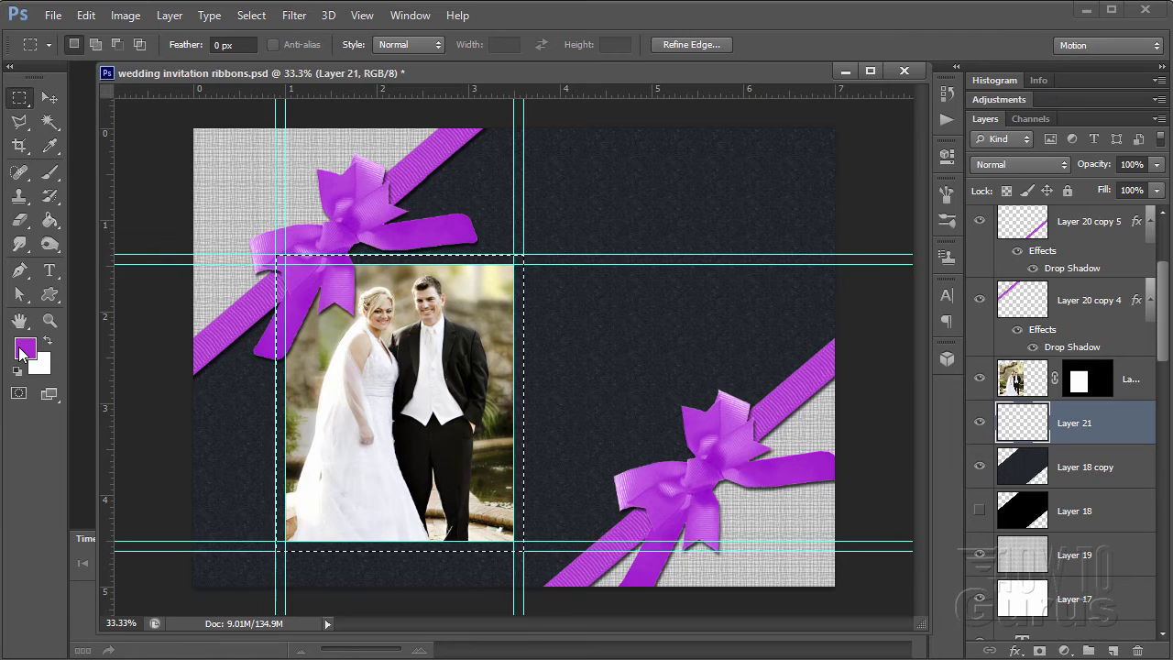
# - Fill the selection purple, deselect it, and clear all guides
pyautogui.press('g')
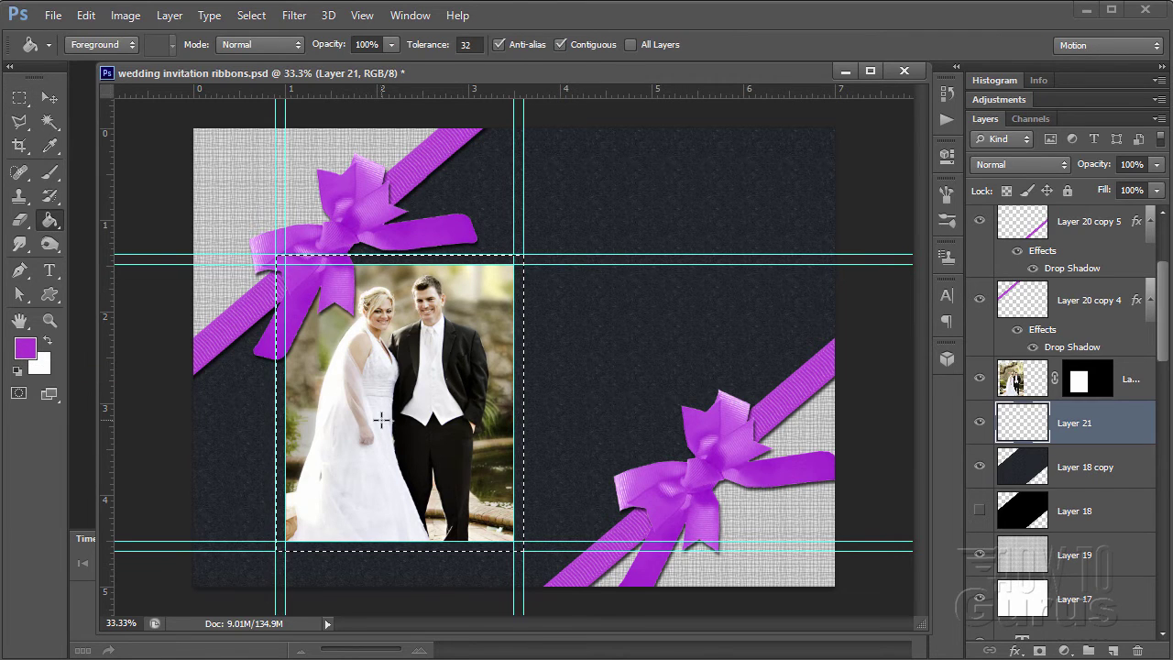
pyautogui.click(381, 420)
pyautogui.click(49, 98)
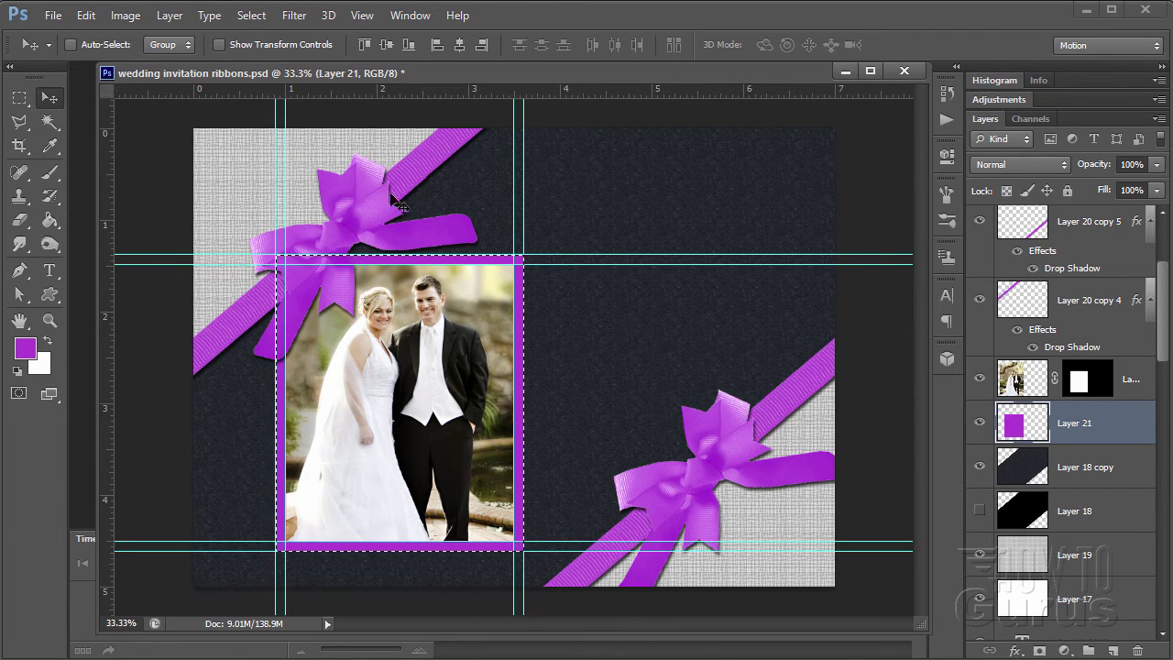
pyautogui.click(251, 16)
pyautogui.click(263, 54)
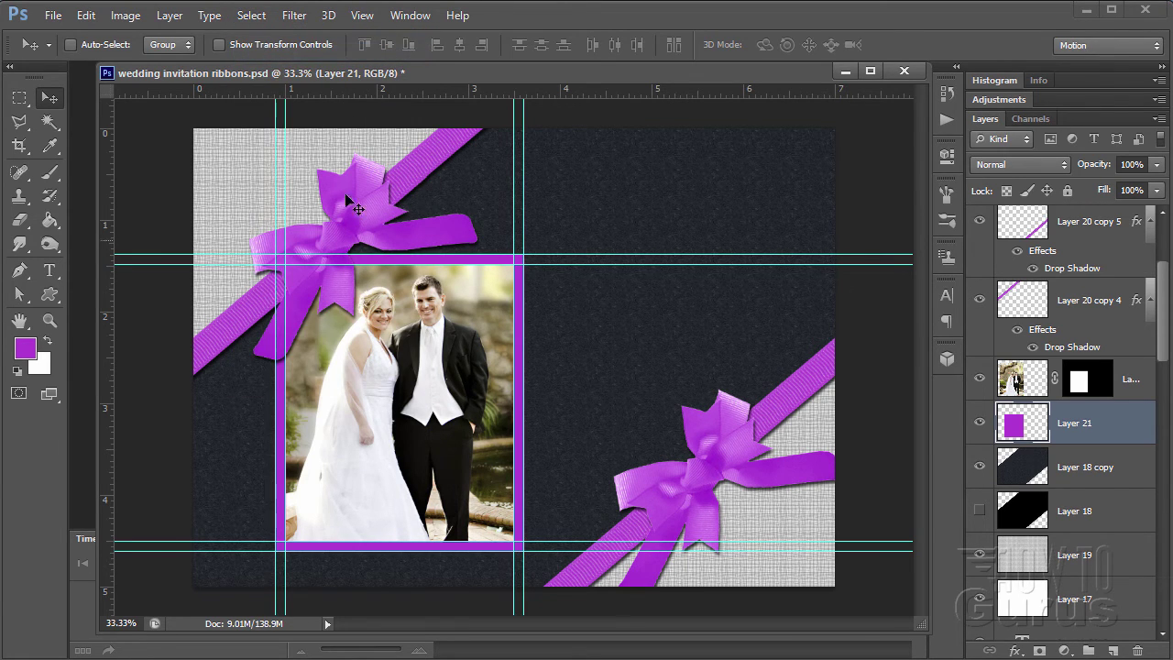
pyautogui.click(365, 15)
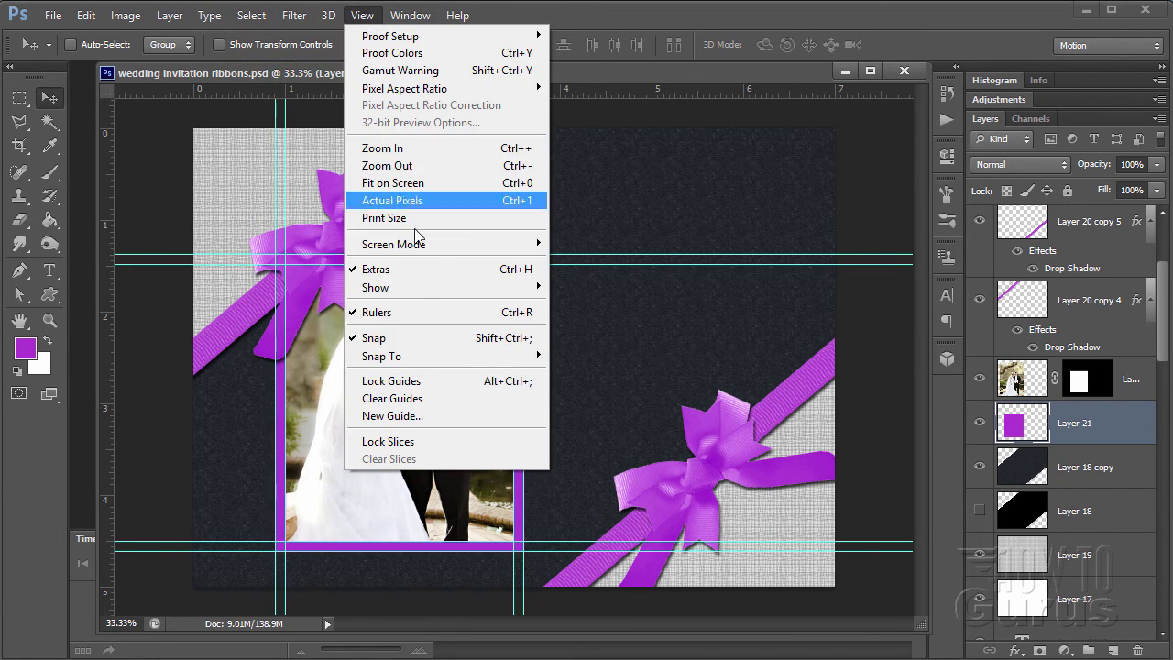
pyautogui.click(434, 397)
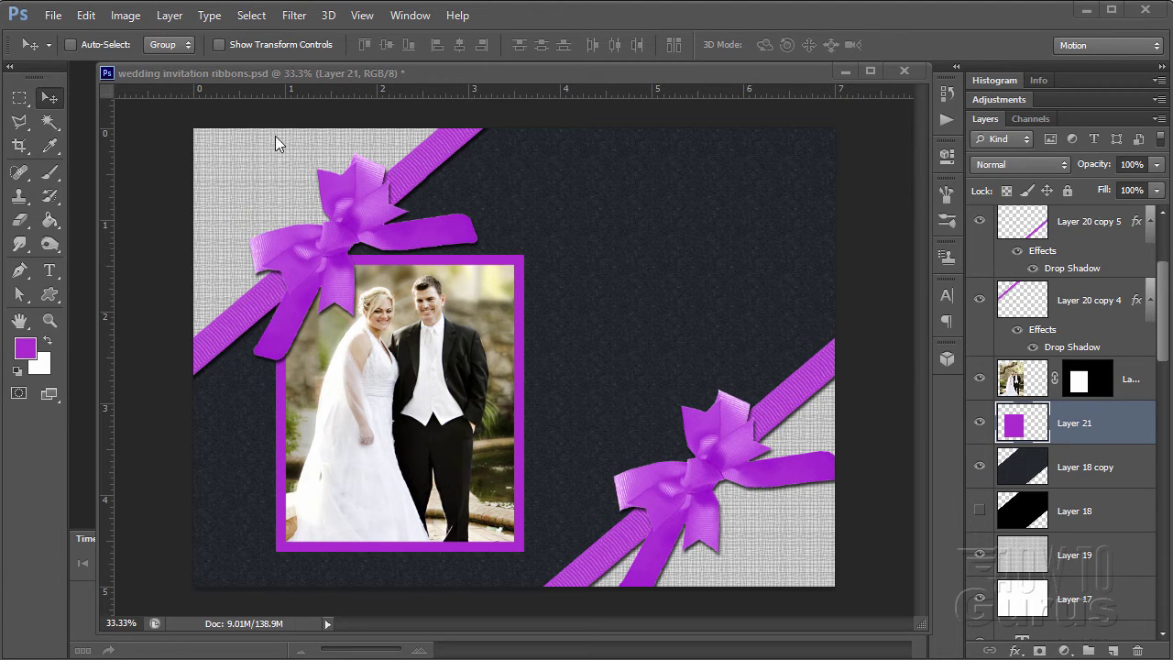
pyautogui.click(169, 16)
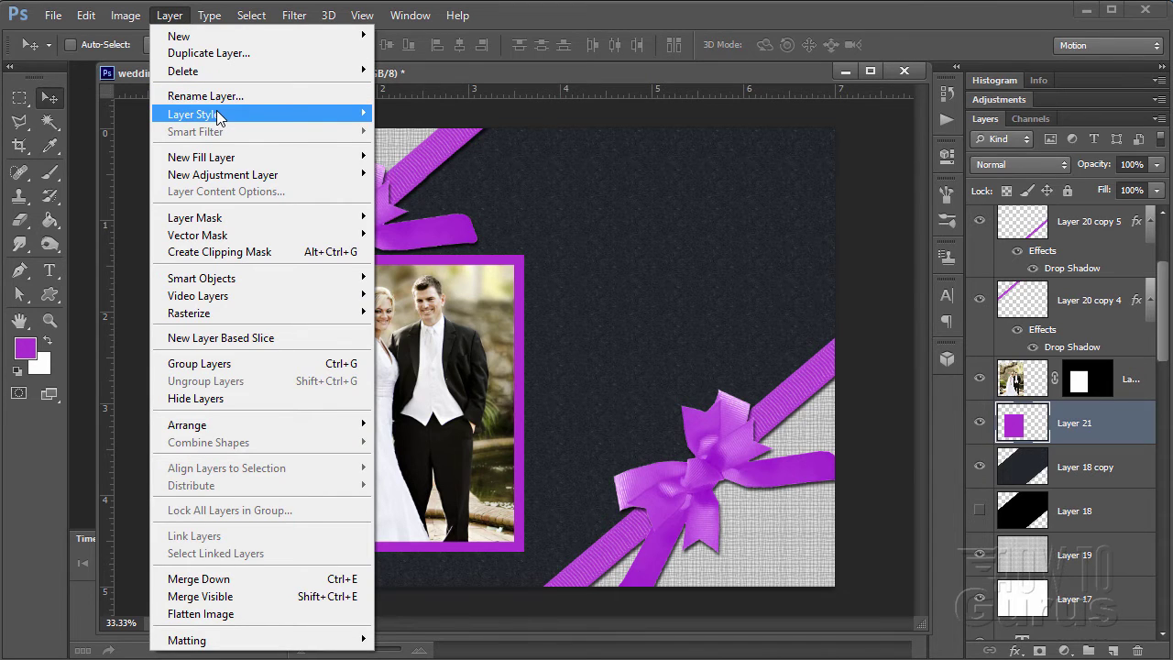
# - Open Bevel & Emboss for the purple frame and set its Depth to 134%
pyautogui.moveTo(218, 116)
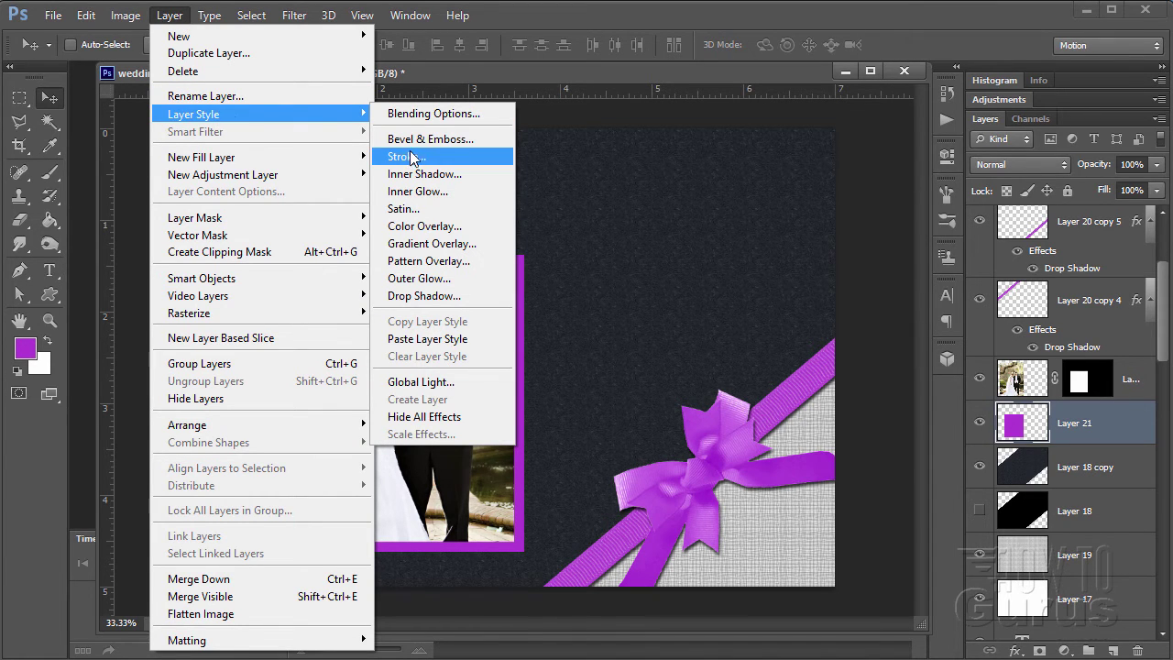
pyautogui.click(413, 139)
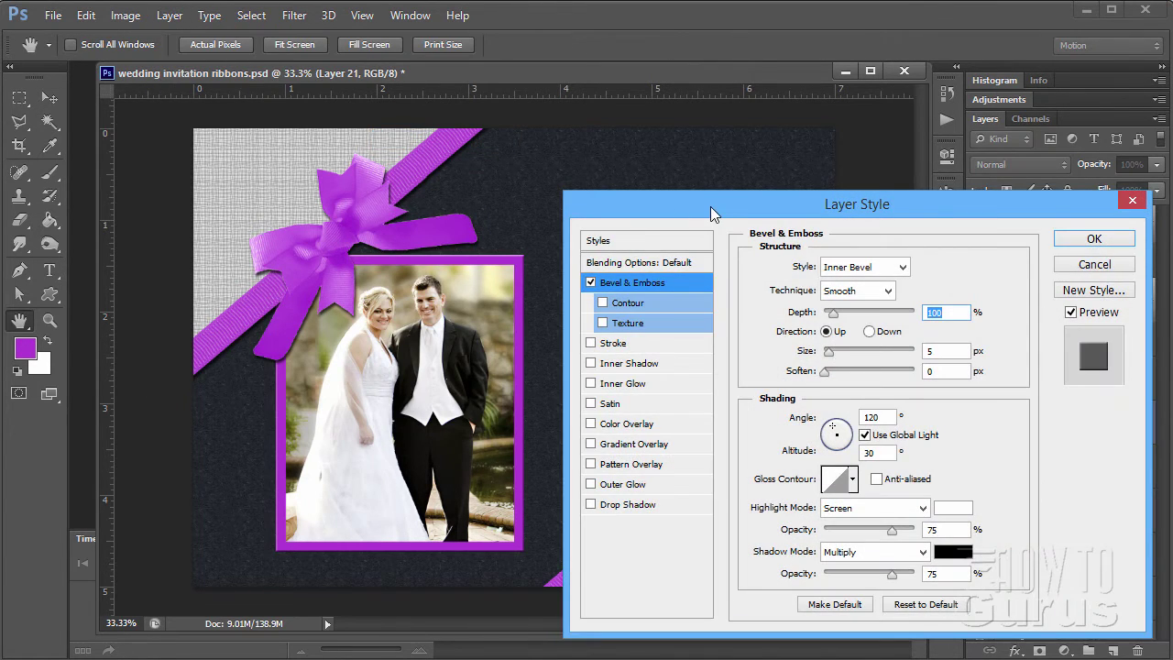
pyautogui.moveTo(711, 206); pyautogui.dragTo(683, 132)
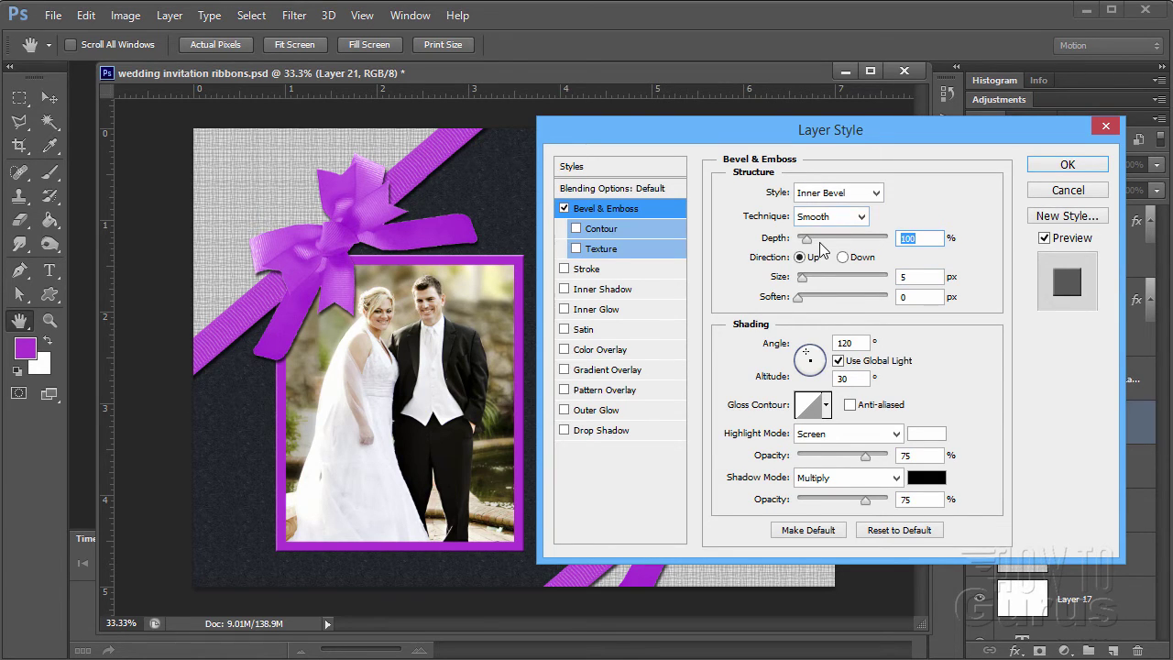
pyautogui.click(930, 242)
pyautogui.moveTo(931, 242); pyautogui.dragTo(878, 242)
pyautogui.write('134')
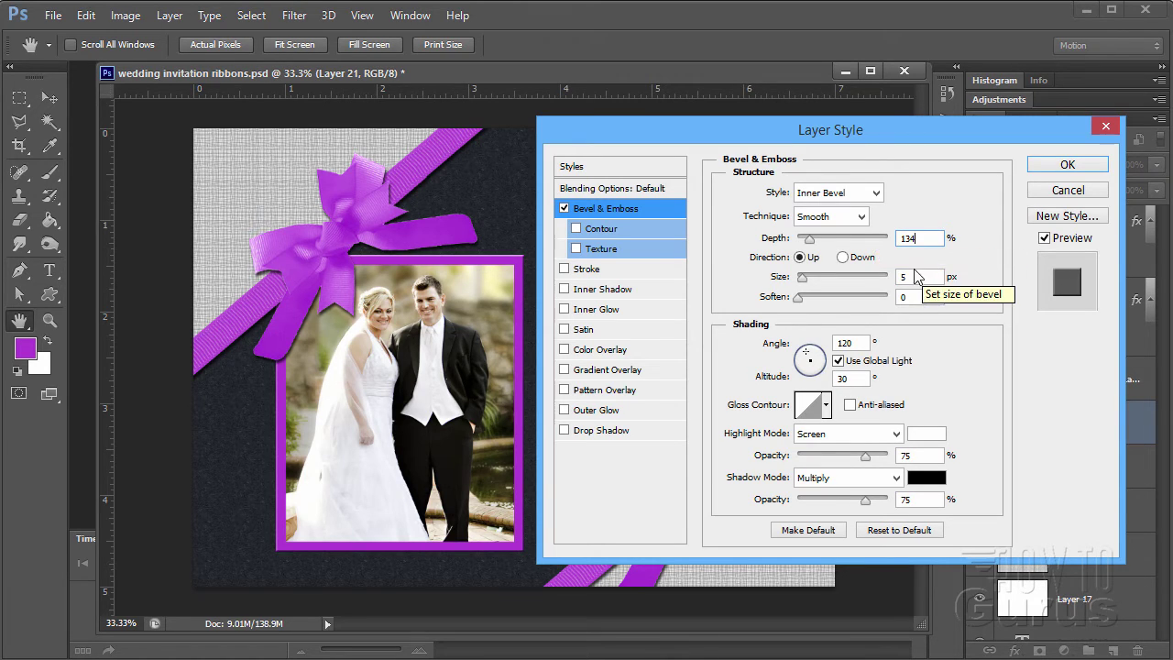
pyautogui.click(922, 277)
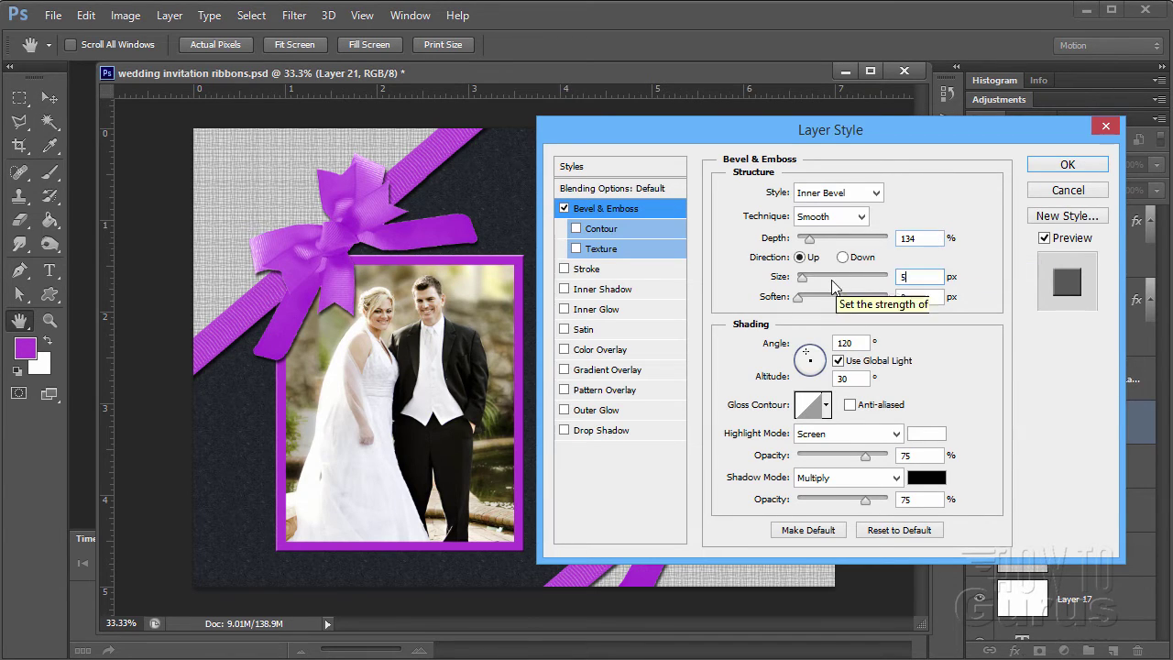
pyautogui.moveTo(809, 238); pyautogui.dragTo(805, 246)
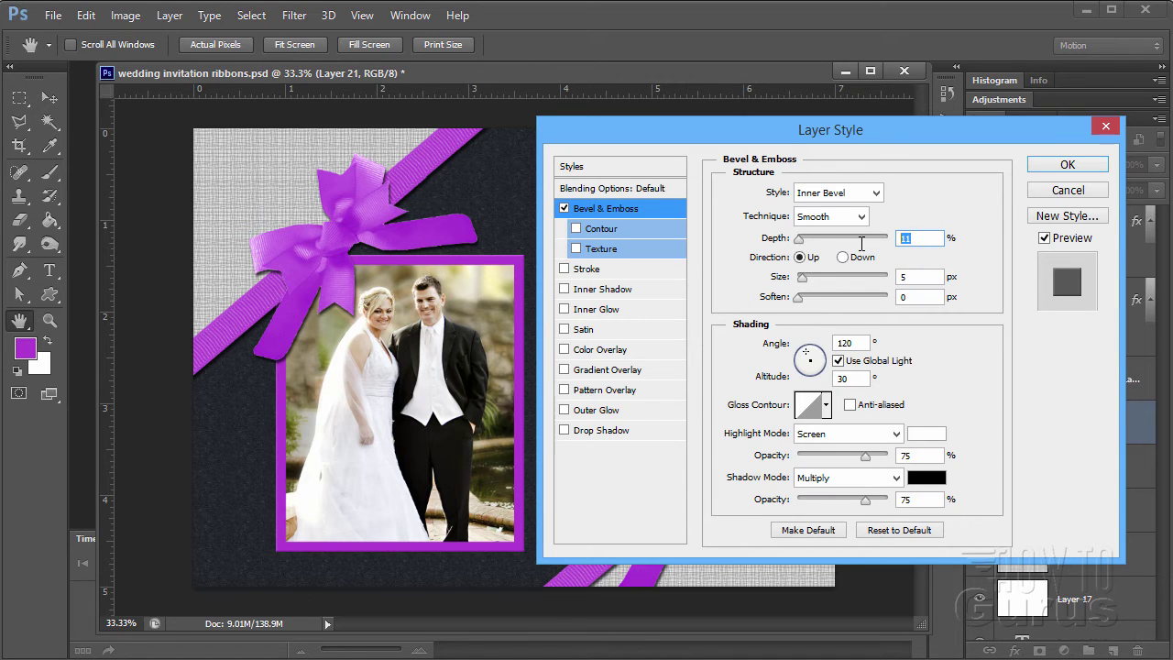
pyautogui.write('4')
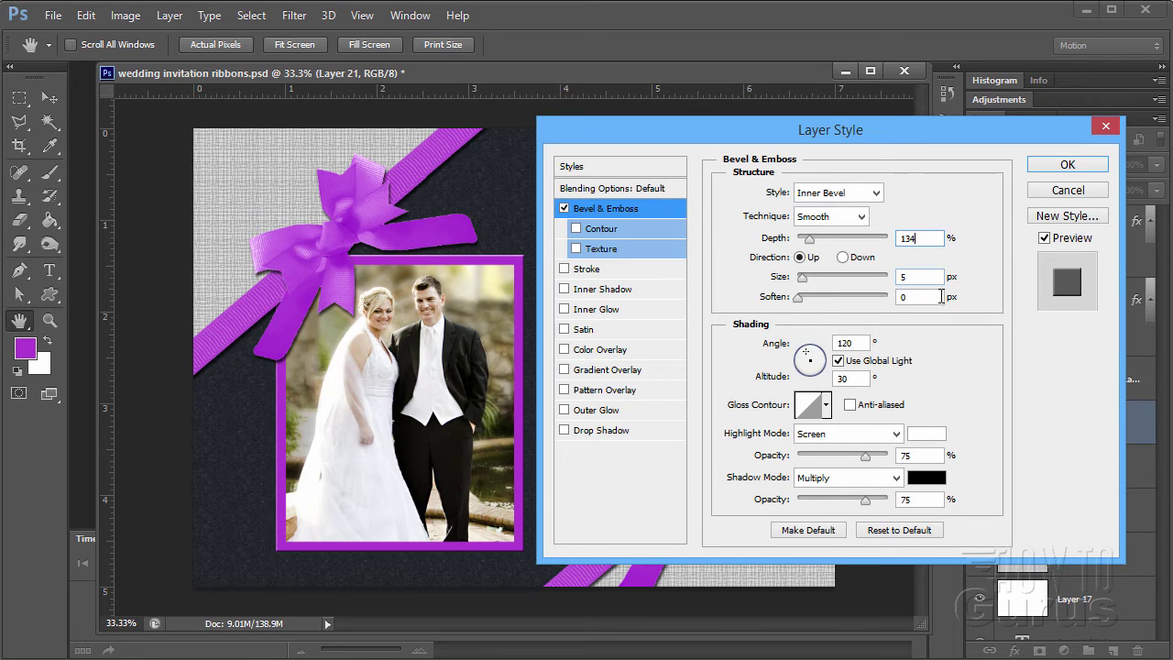
# - Set bevel Size 21 px, Soften 15 px, Ring - Double gloss contour, and enable Texture
pyautogui.click(916, 277)
pyautogui.write('21')
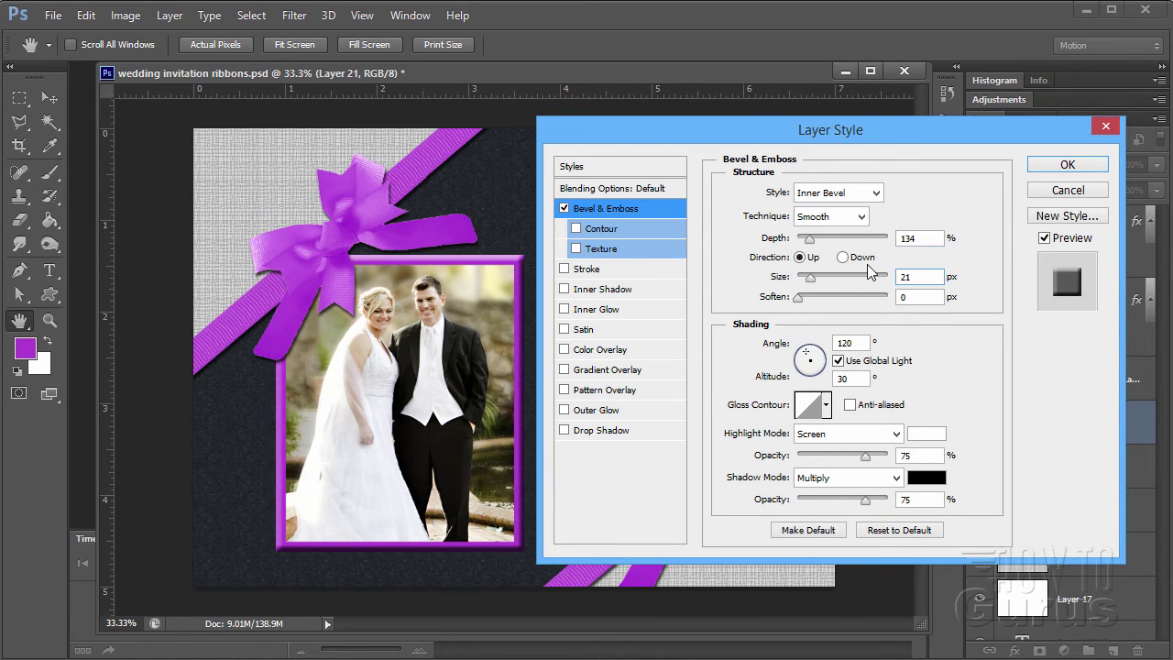
pyautogui.click(906, 297)
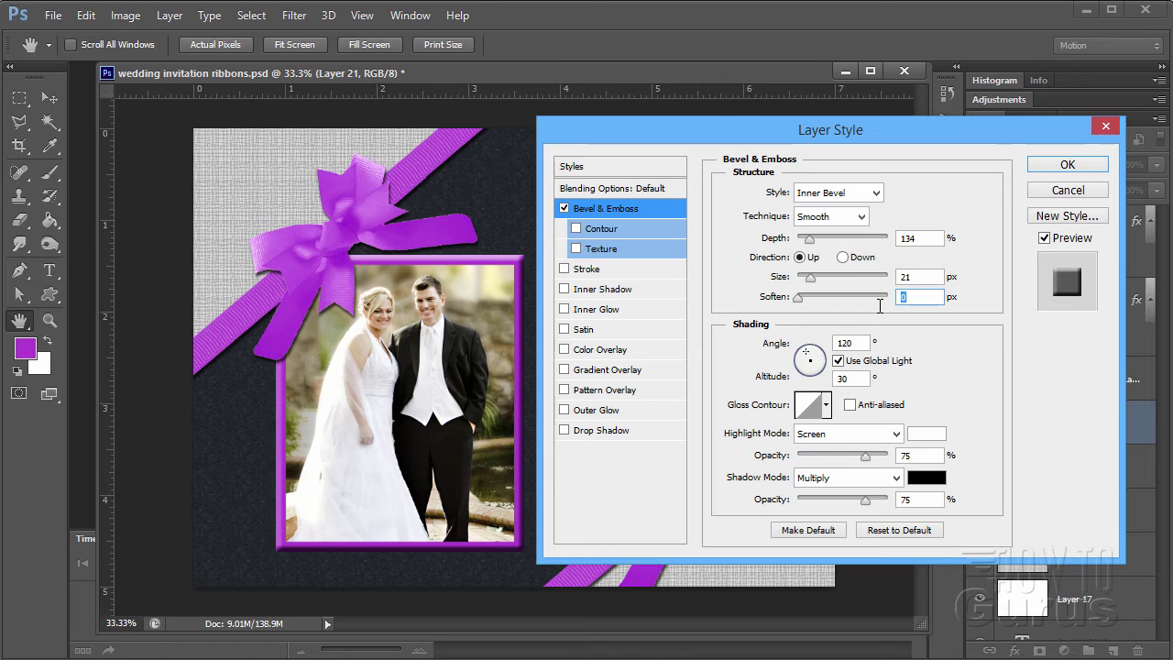
pyautogui.write('15')
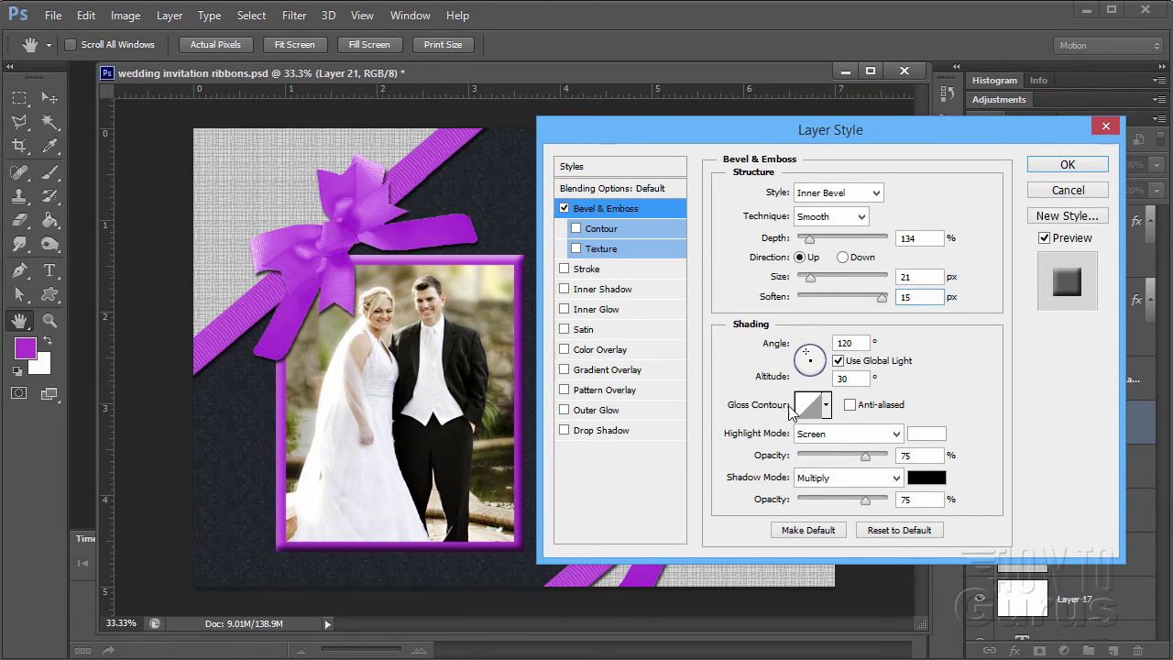
pyautogui.click(826, 404)
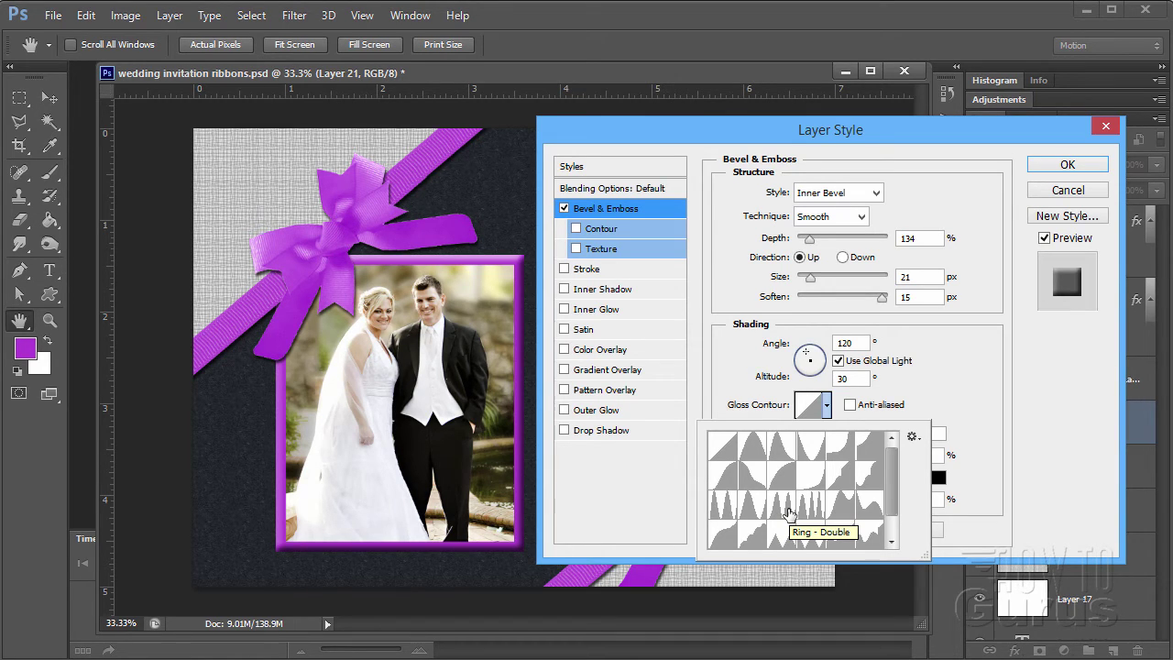
pyautogui.click(788, 514)
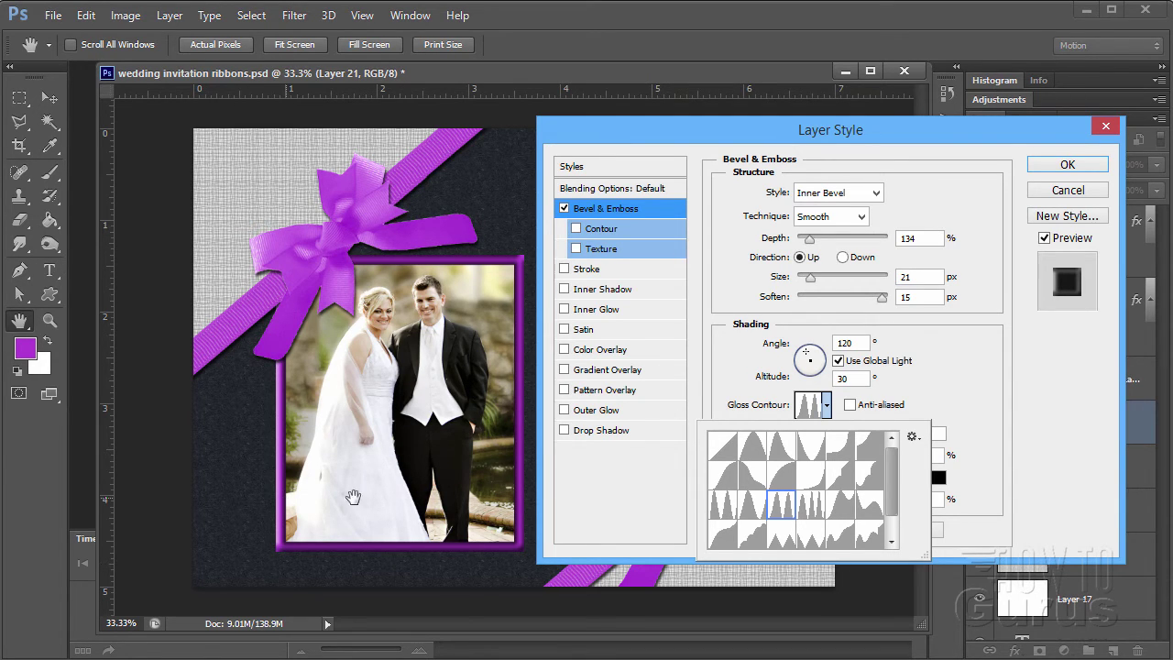
pyautogui.click(626, 245)
# - Load the Erodible Textures pattern set and choose Cold Press as the bevel texture
pyautogui.click(635, 248)
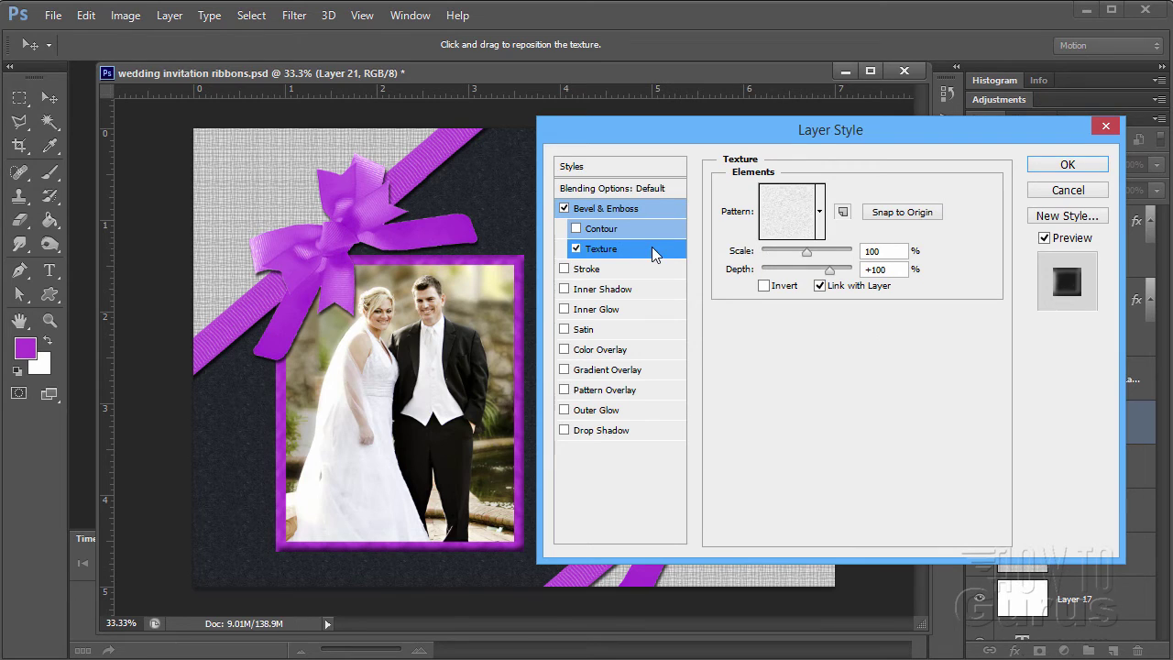
pyautogui.click(821, 212)
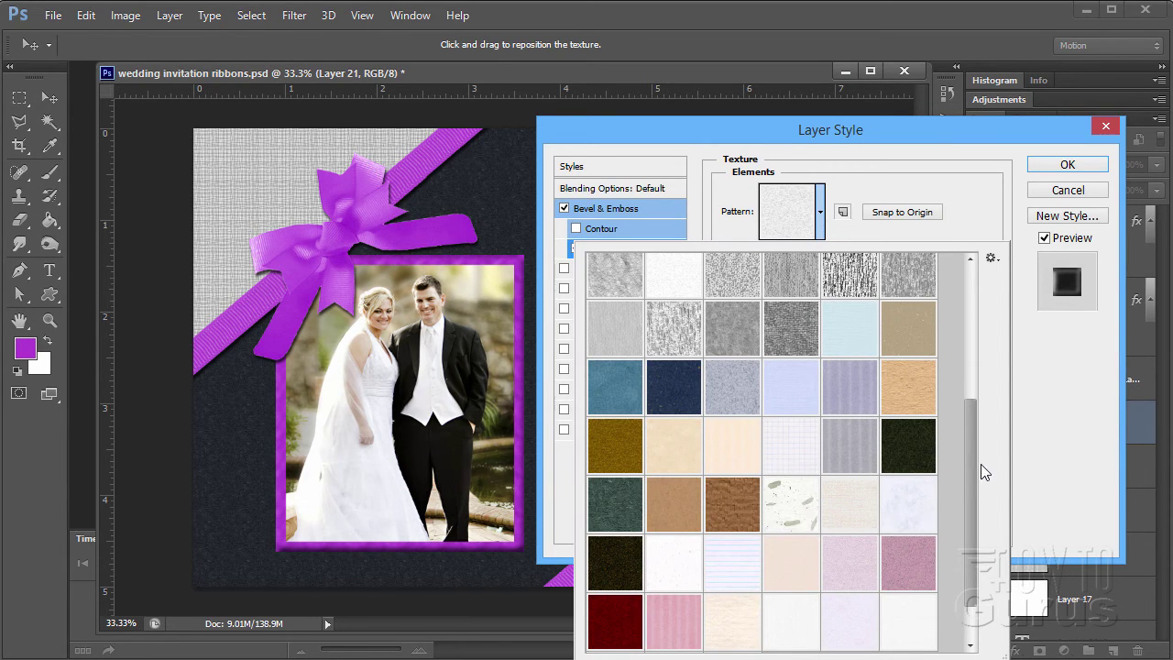
pyautogui.moveTo(970, 483); pyautogui.dragTo(983, 284)
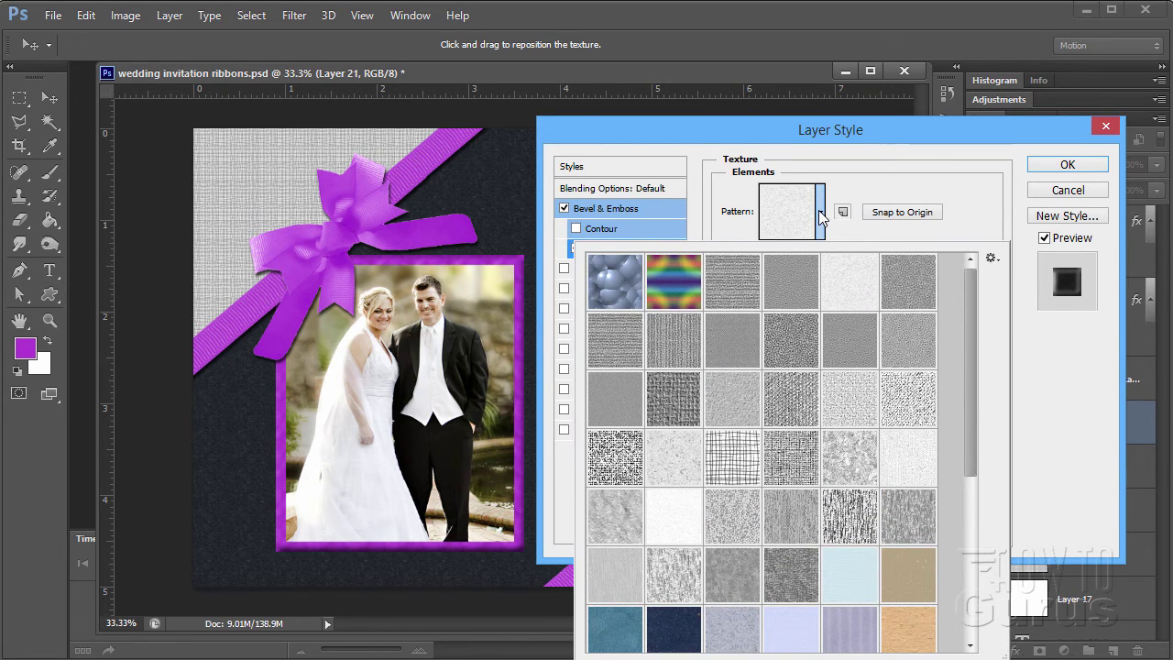
pyautogui.click(963, 208)
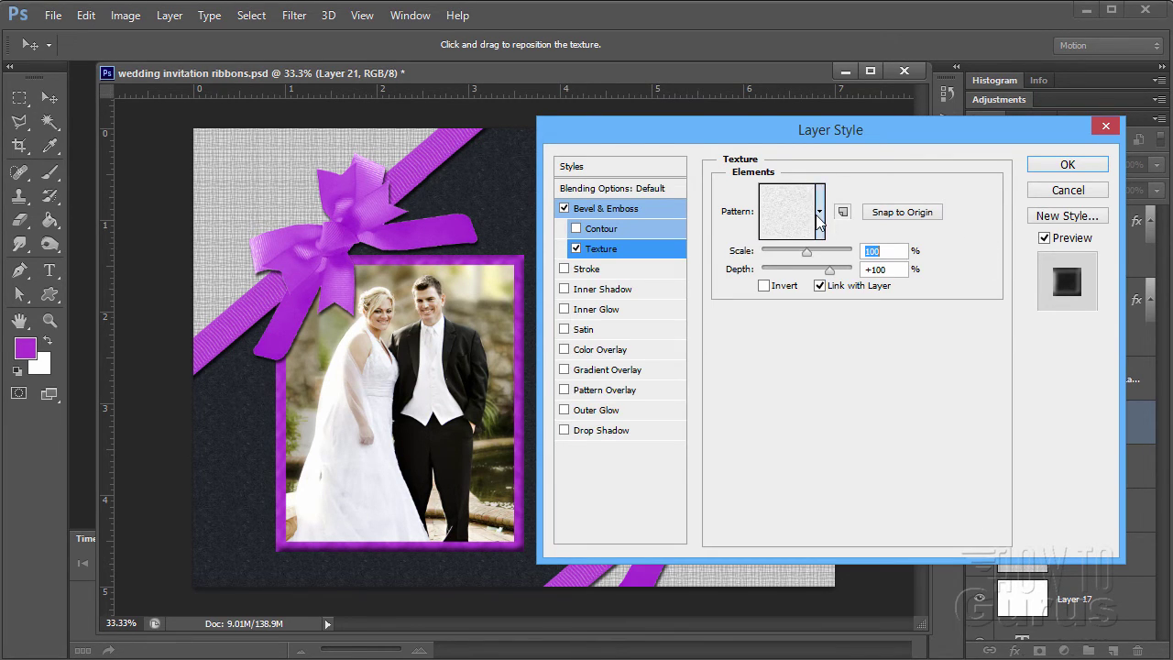
pyautogui.click(820, 215)
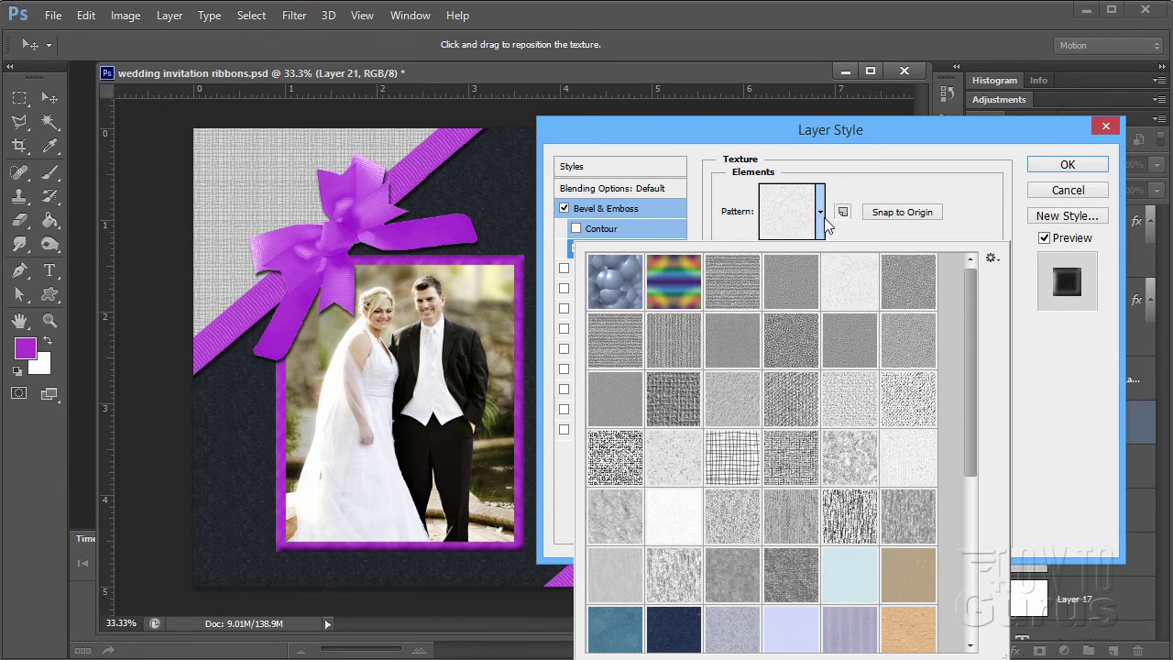
pyautogui.click(992, 261)
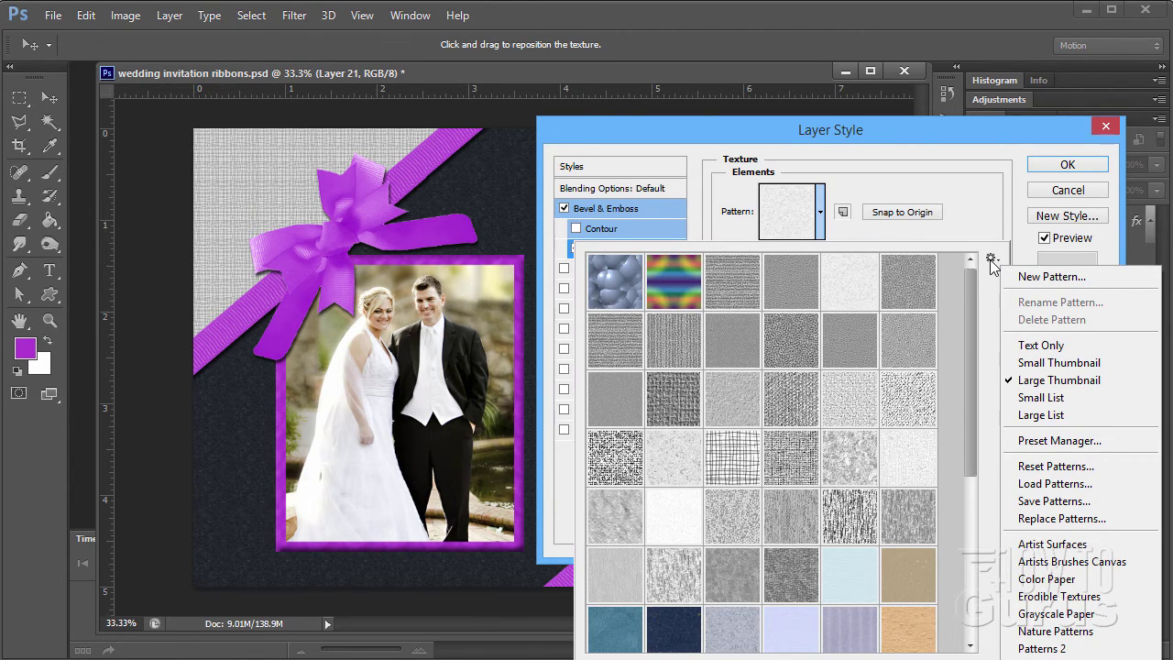
pyautogui.click(1026, 603)
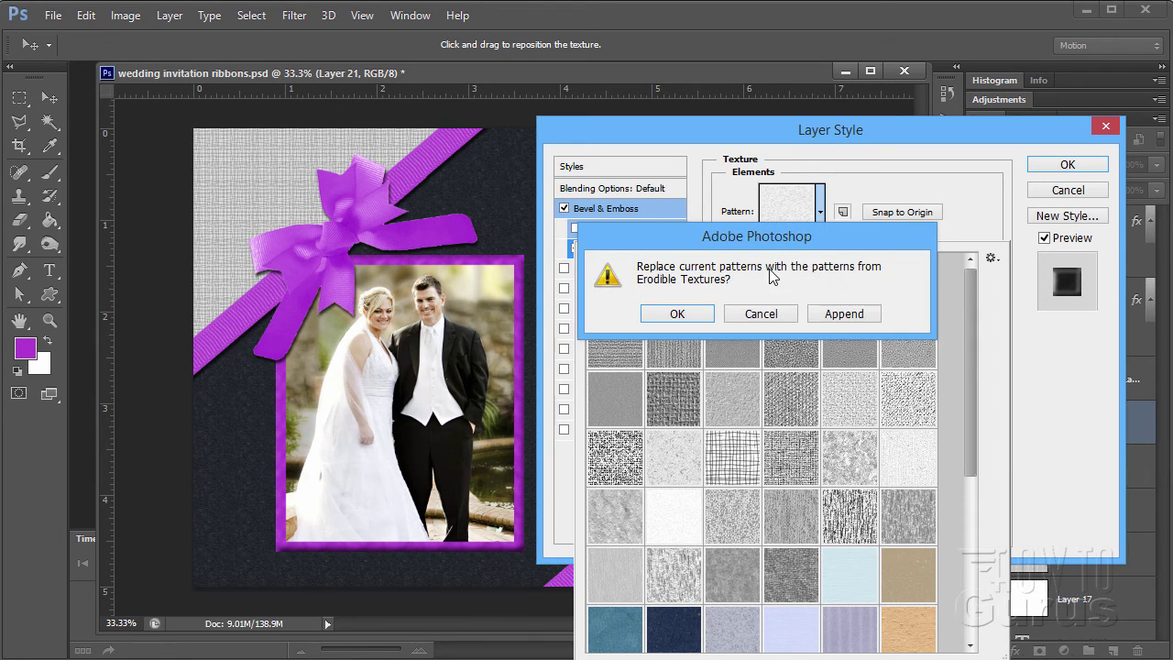
pyautogui.click(681, 315)
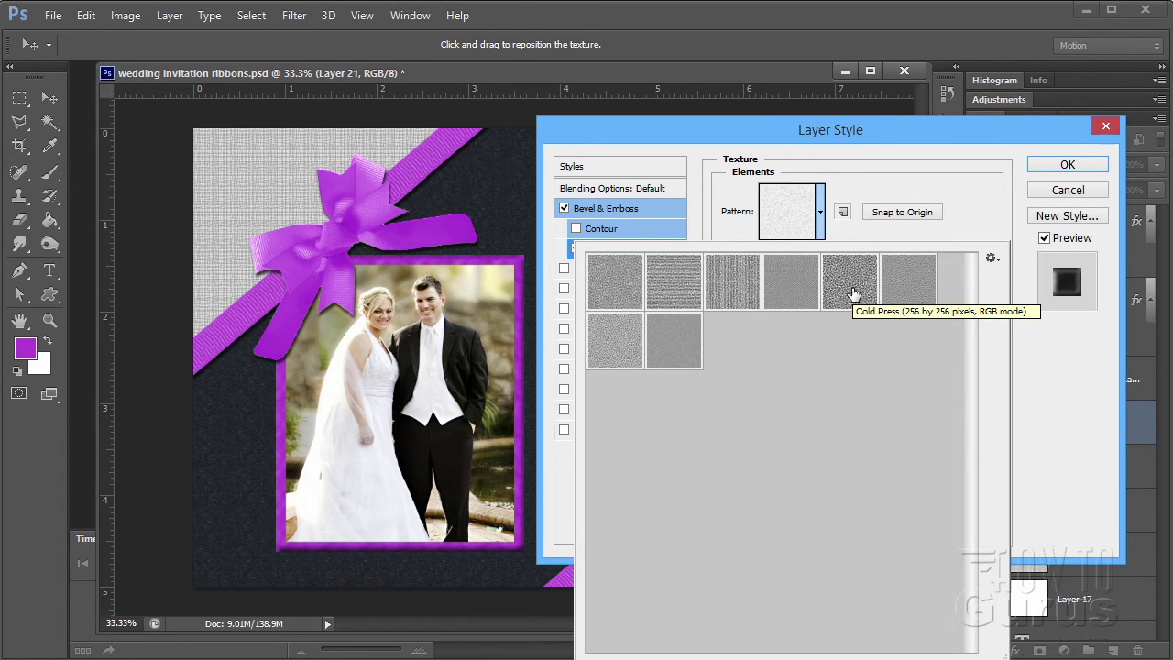
pyautogui.click(851, 291)
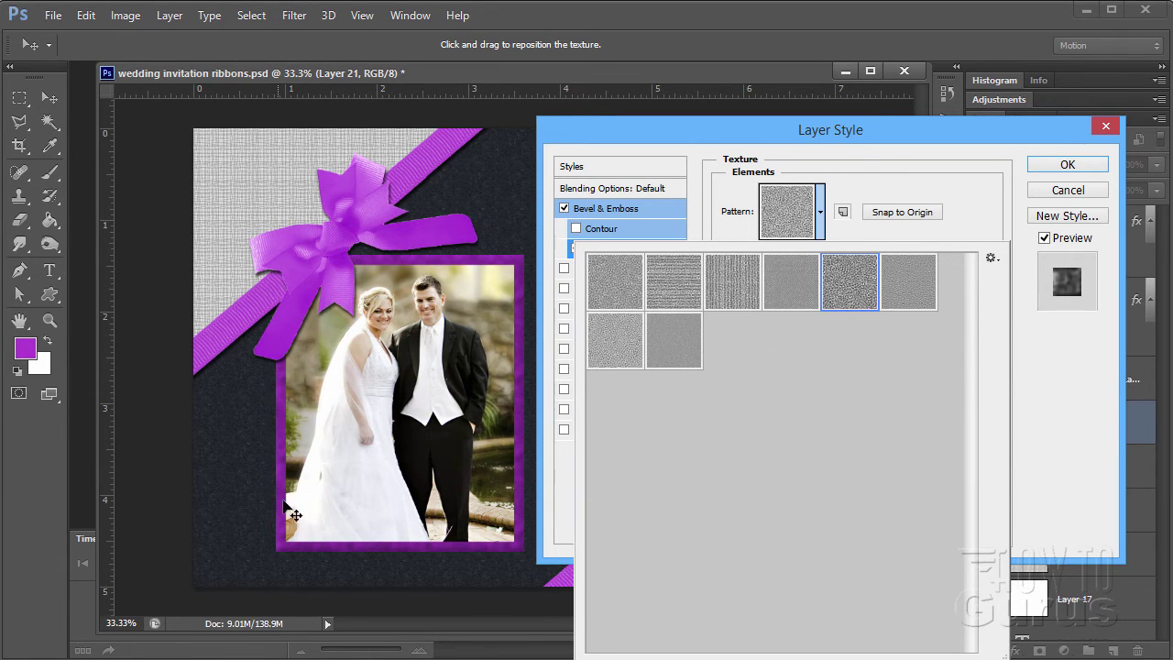
pyautogui.click(821, 211)
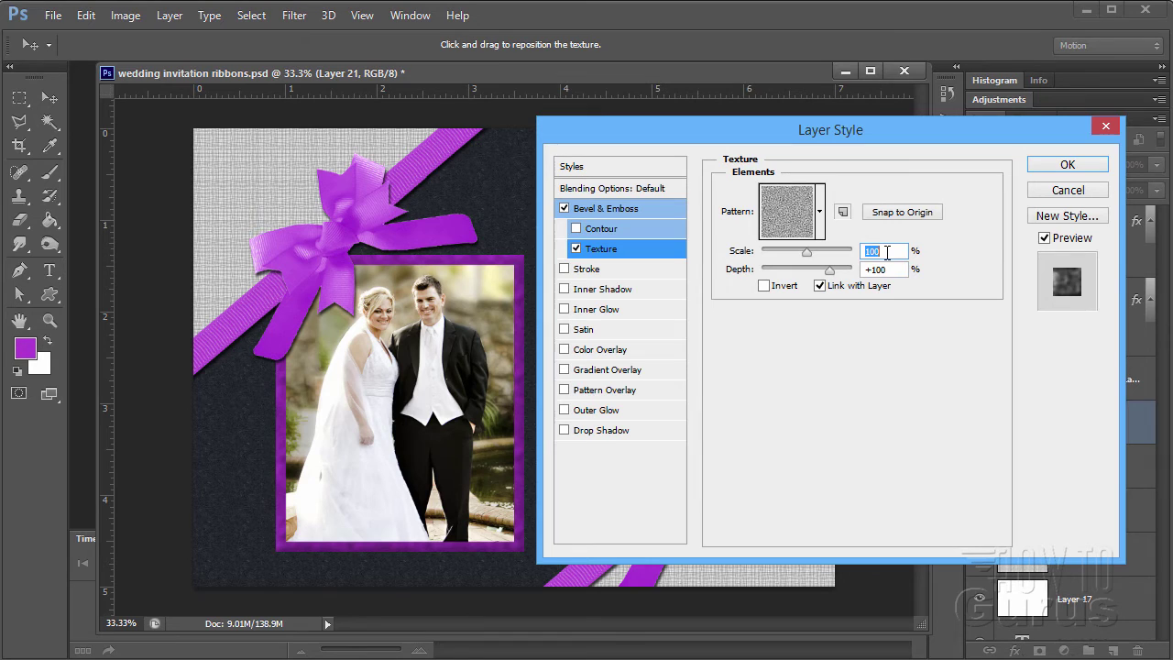
# - Set texture Scale 37% and Depth -22%, then confirm the layer style
pyautogui.write('37')
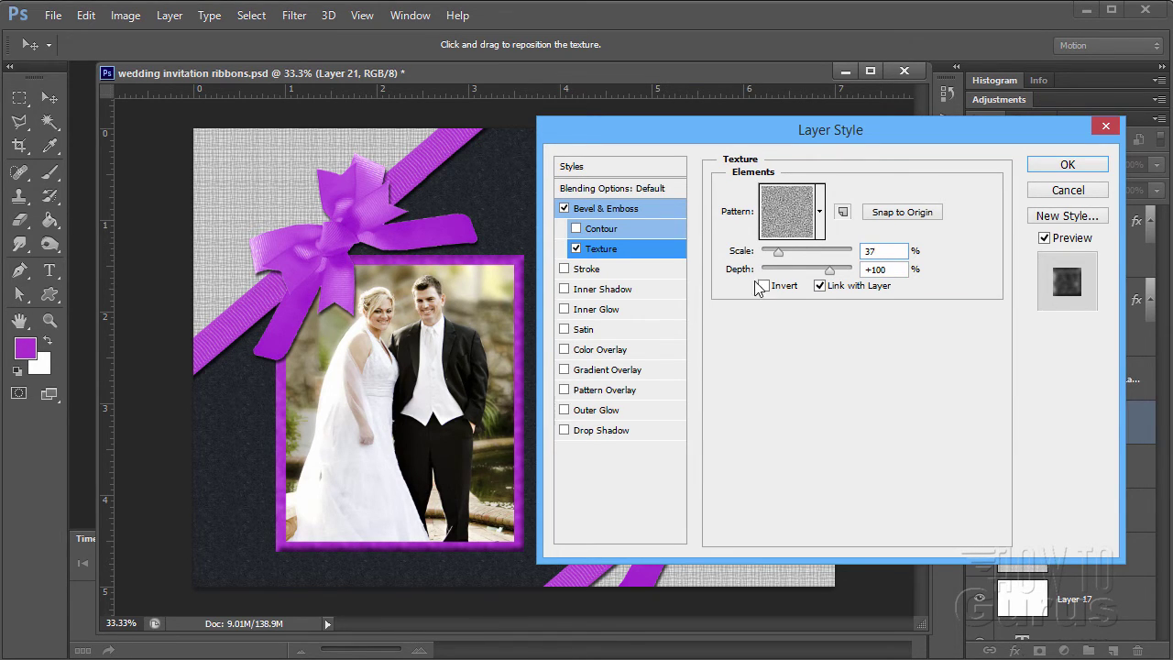
pyautogui.doubleClick(878, 268)
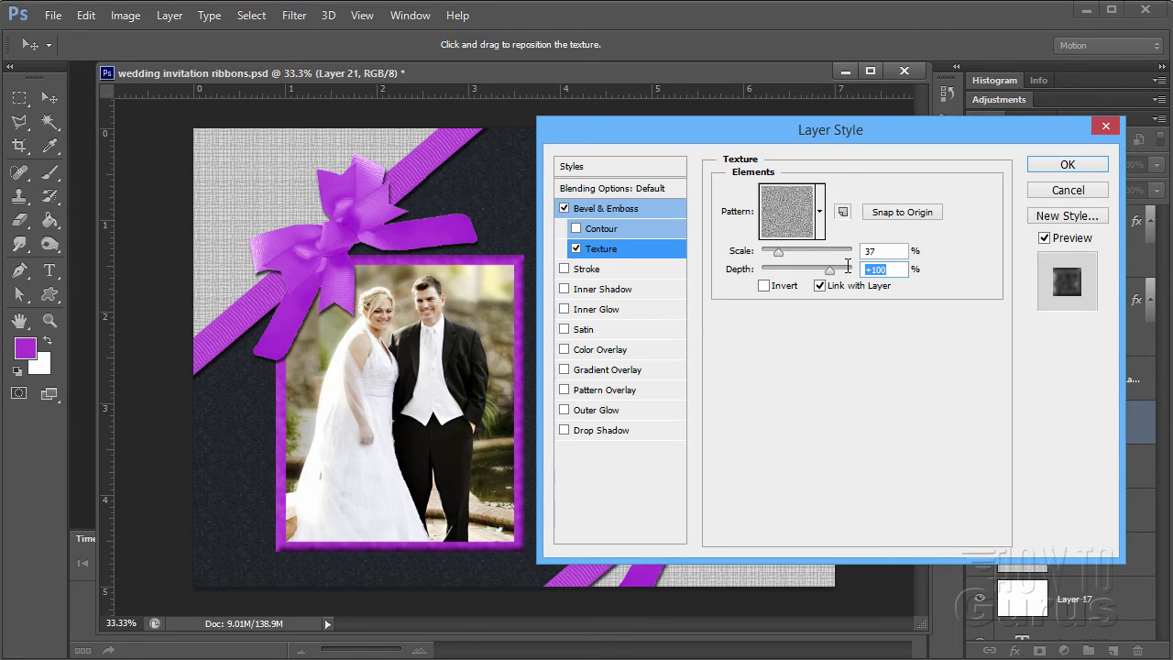
pyautogui.write('-22')
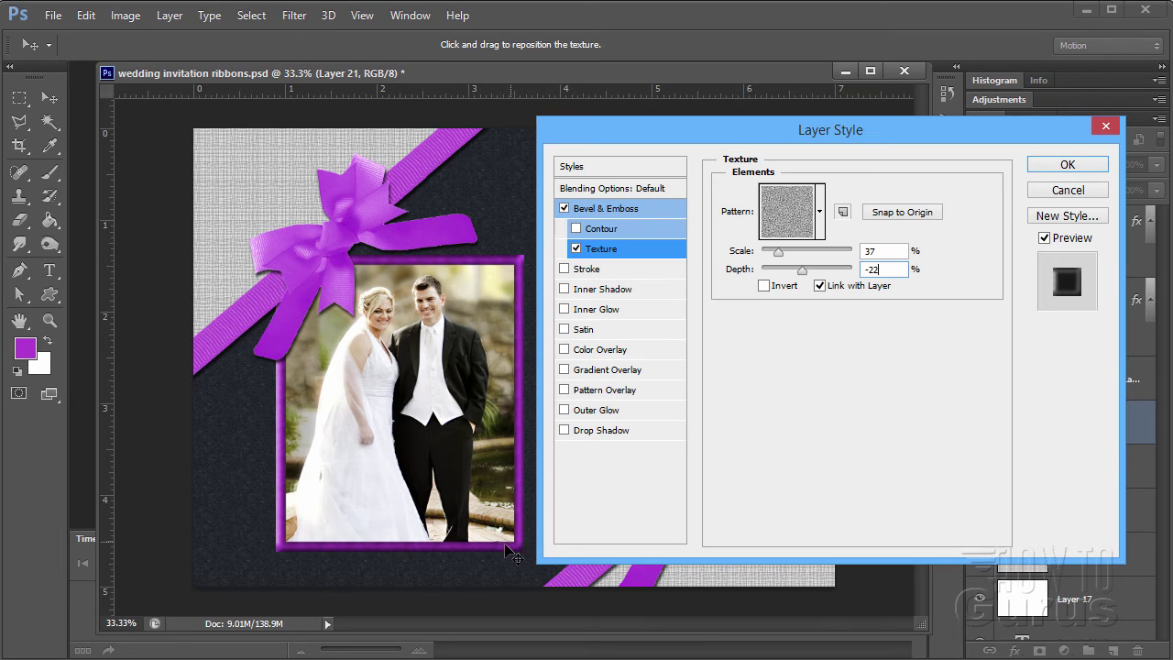
pyautogui.click(1054, 167)
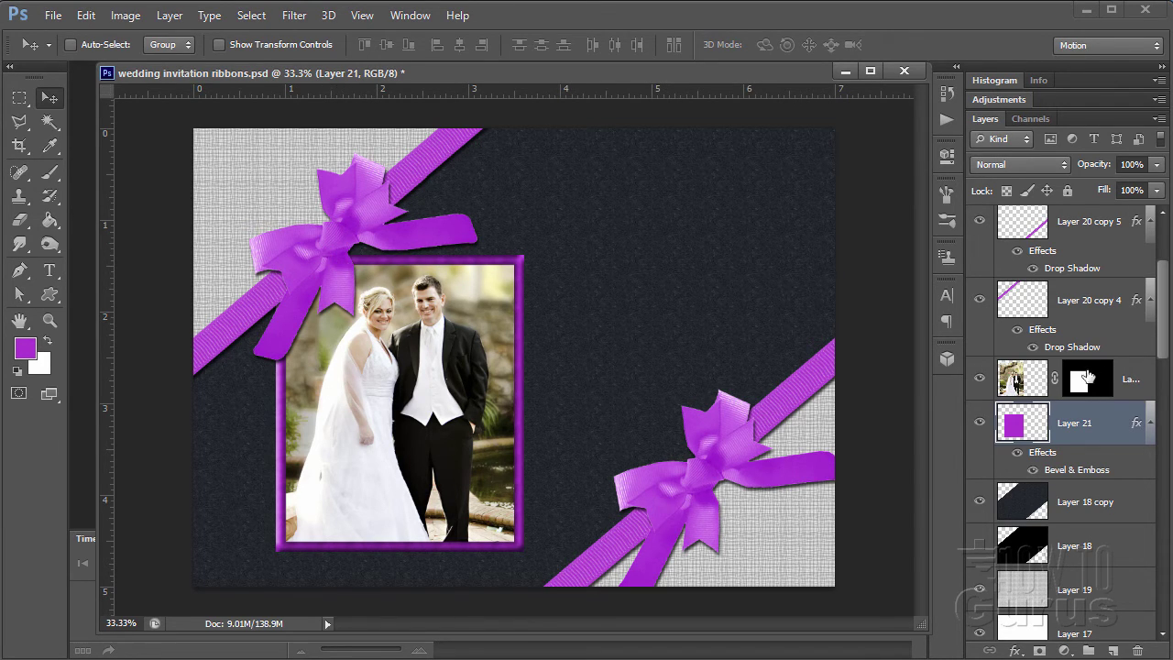
# - Select Layer 20 copy 2 and Alt-drag it to create Layer 20 copy 6
pyautogui.scroll(4, 1160, 344)
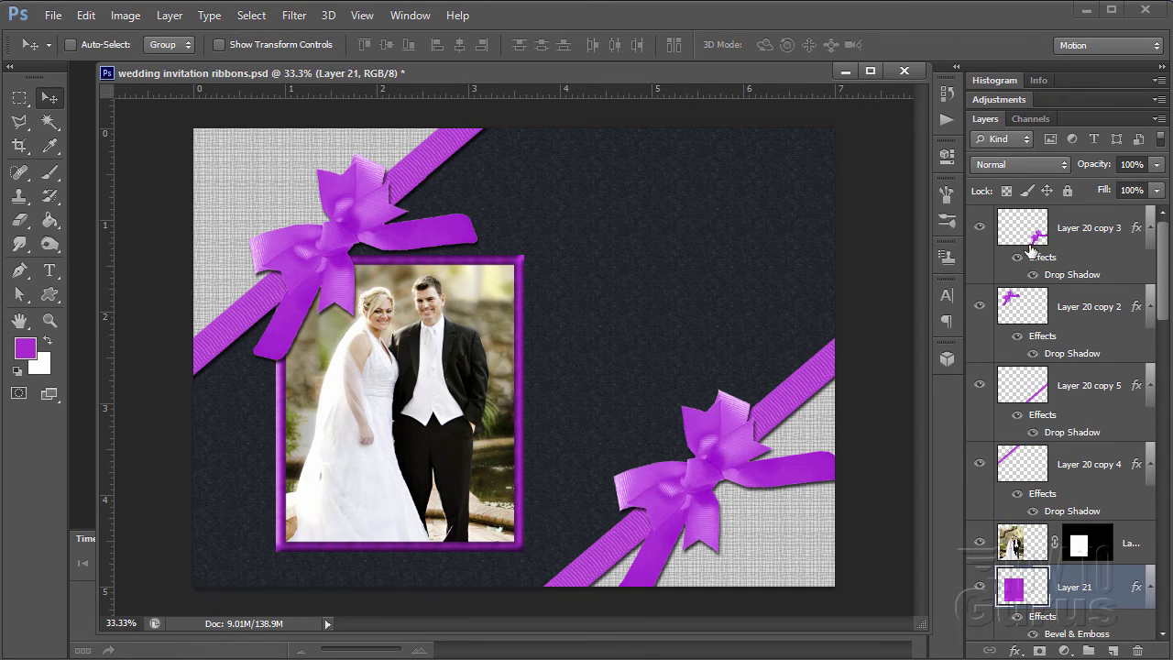
pyautogui.click(1036, 312)
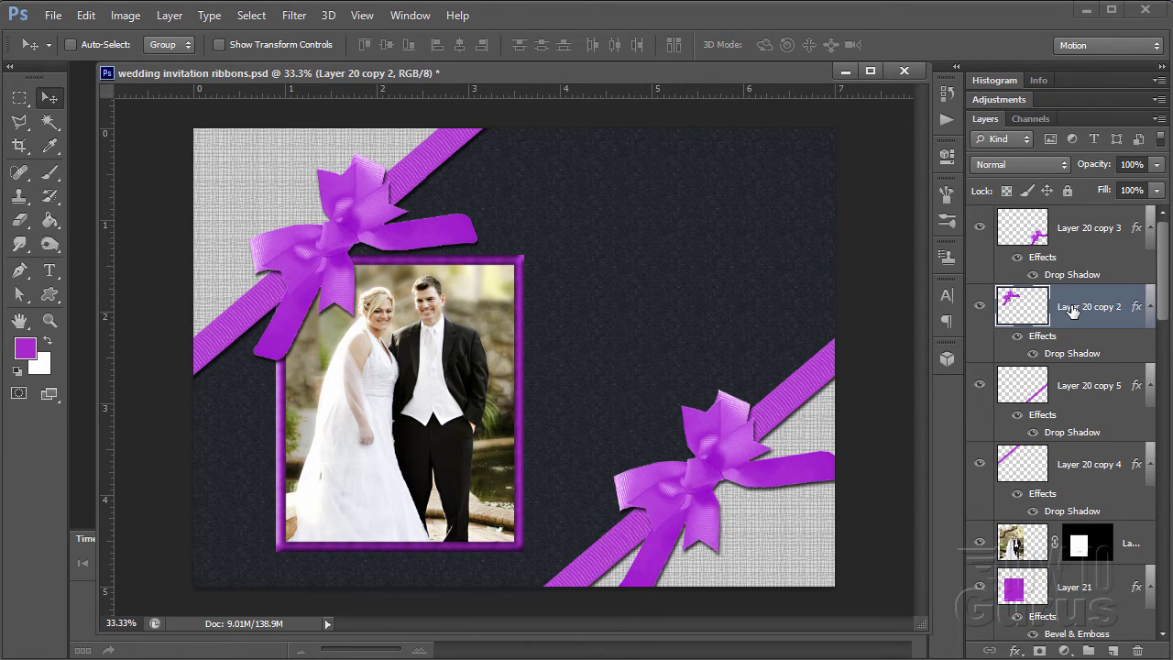
pyautogui.moveTo(1073, 312); pyautogui.dragTo(1112, 649)
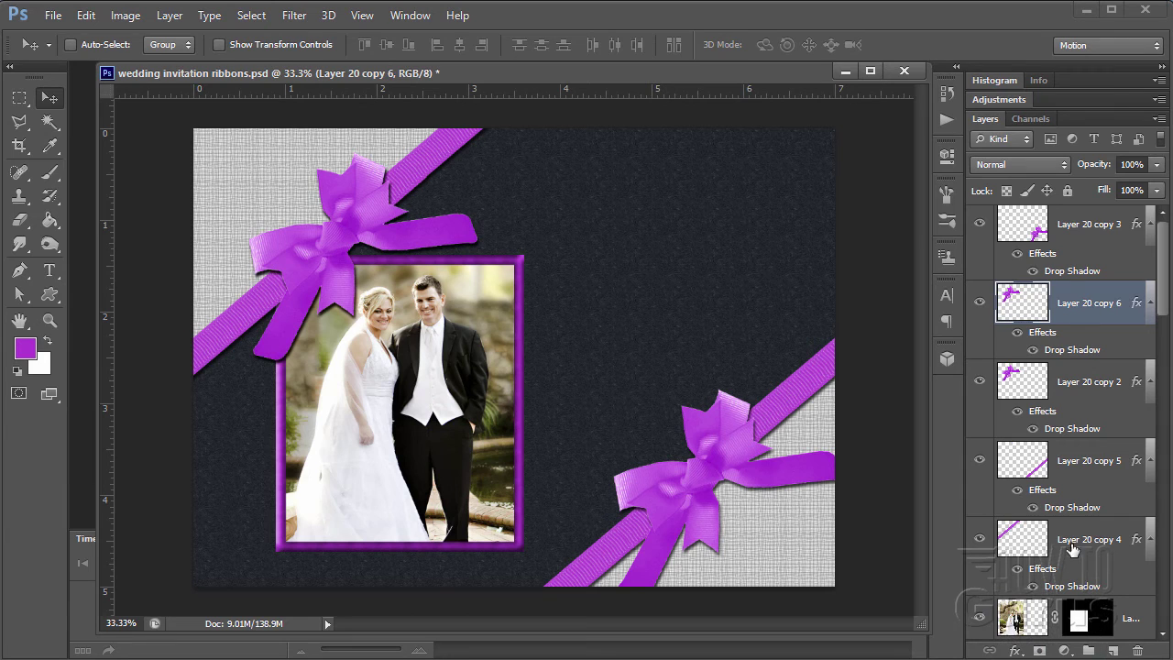
# - Try Multiply and Darken blend modes on the duplicate bow layer
pyautogui.click(999, 166)
pyautogui.click(996, 246)
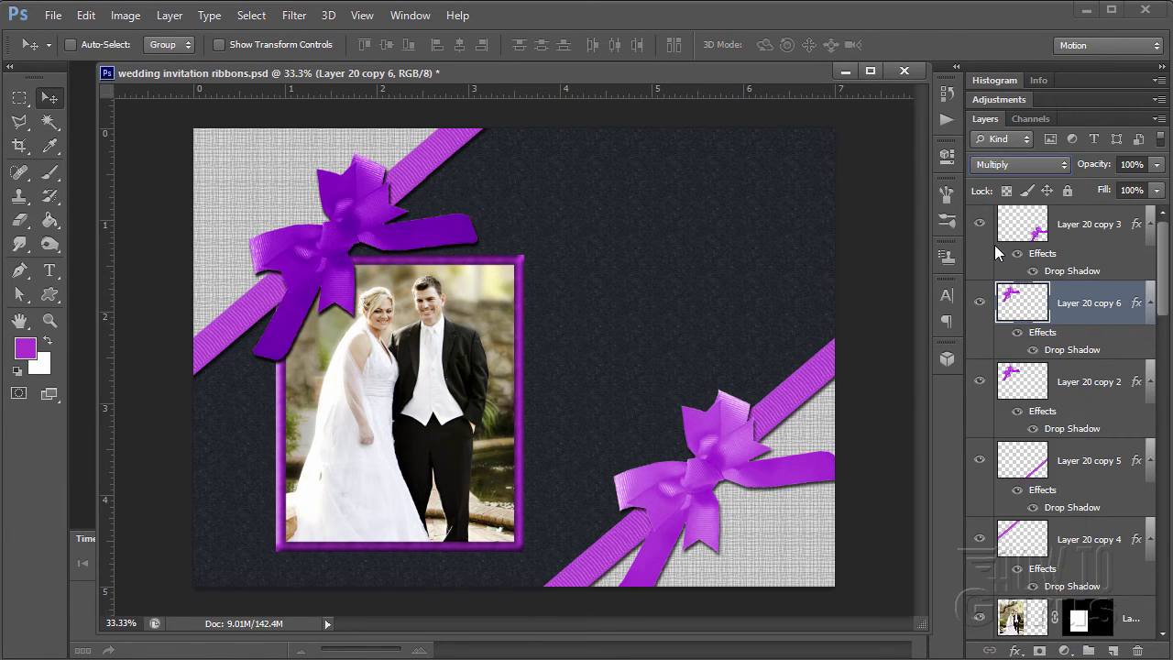
pyautogui.click(1013, 165)
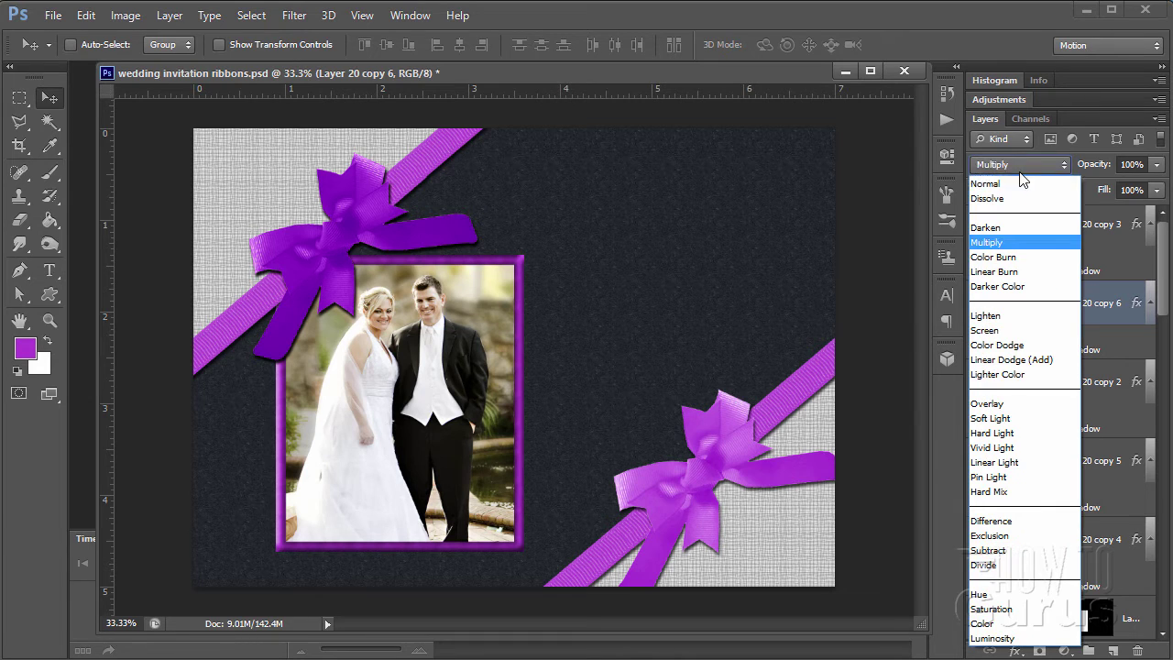
pyautogui.click(994, 228)
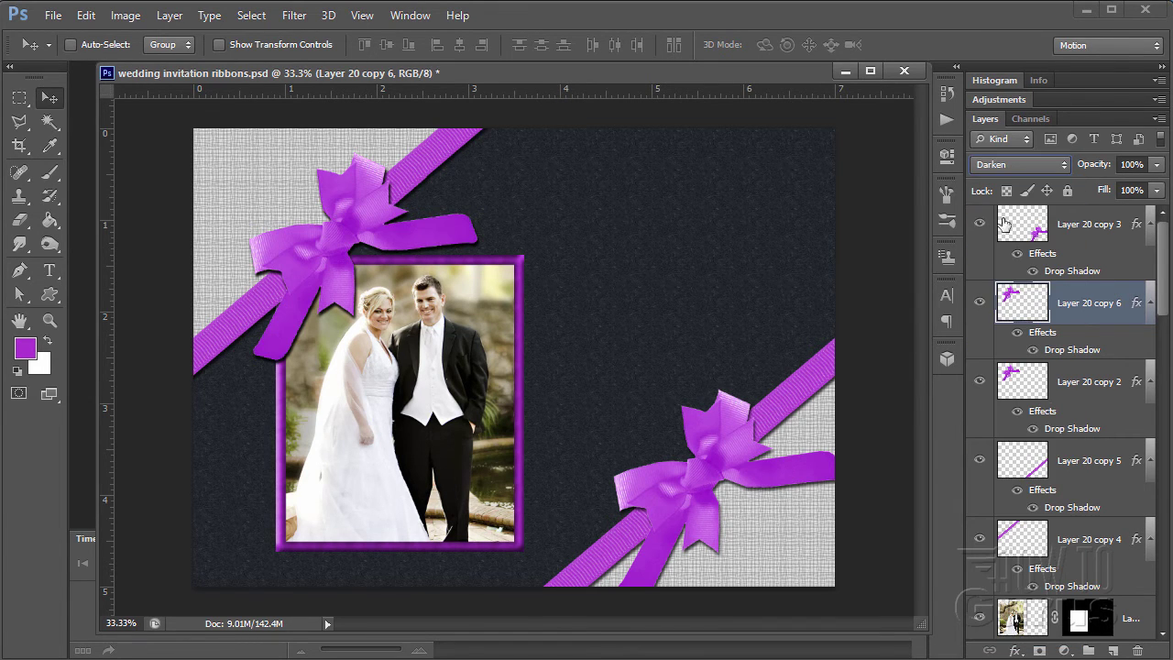
pyautogui.click(1020, 165)
pyautogui.click(1018, 165)
# - Preview blend modes from Multiply through Difference on the bow, stepping back toward Normal
pyautogui.press('Down')
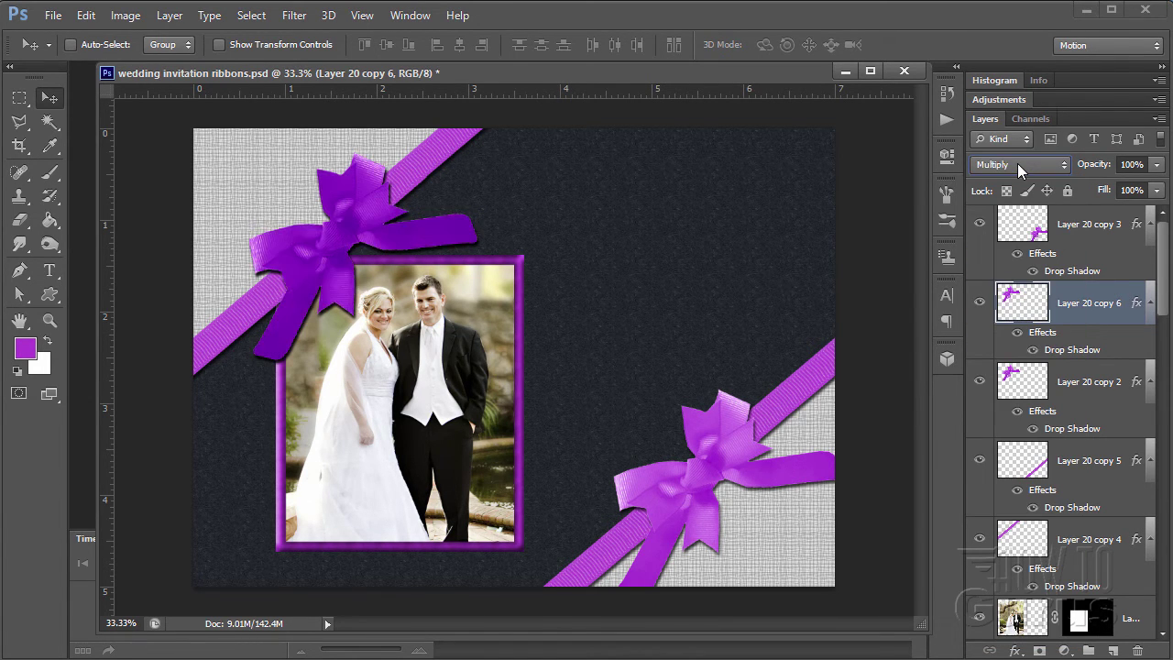
pyautogui.press('Down')
pyautogui.press('Down')
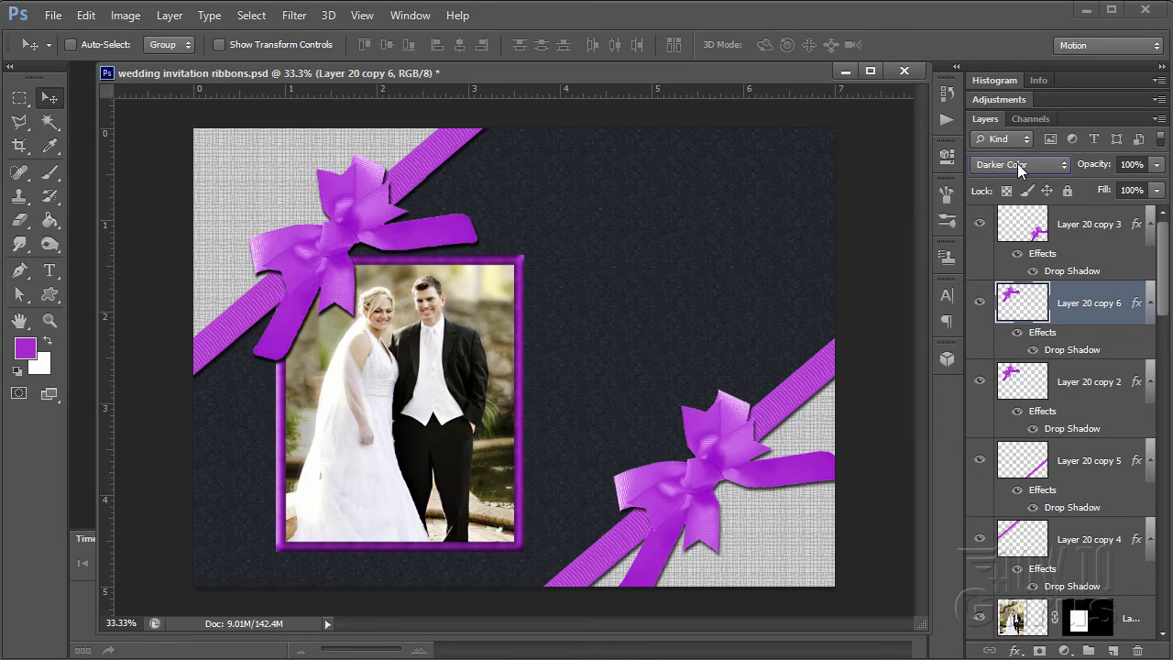
pyautogui.press('Down')
pyautogui.press('Down')
pyautogui.press('Down')
pyautogui.press('Down')
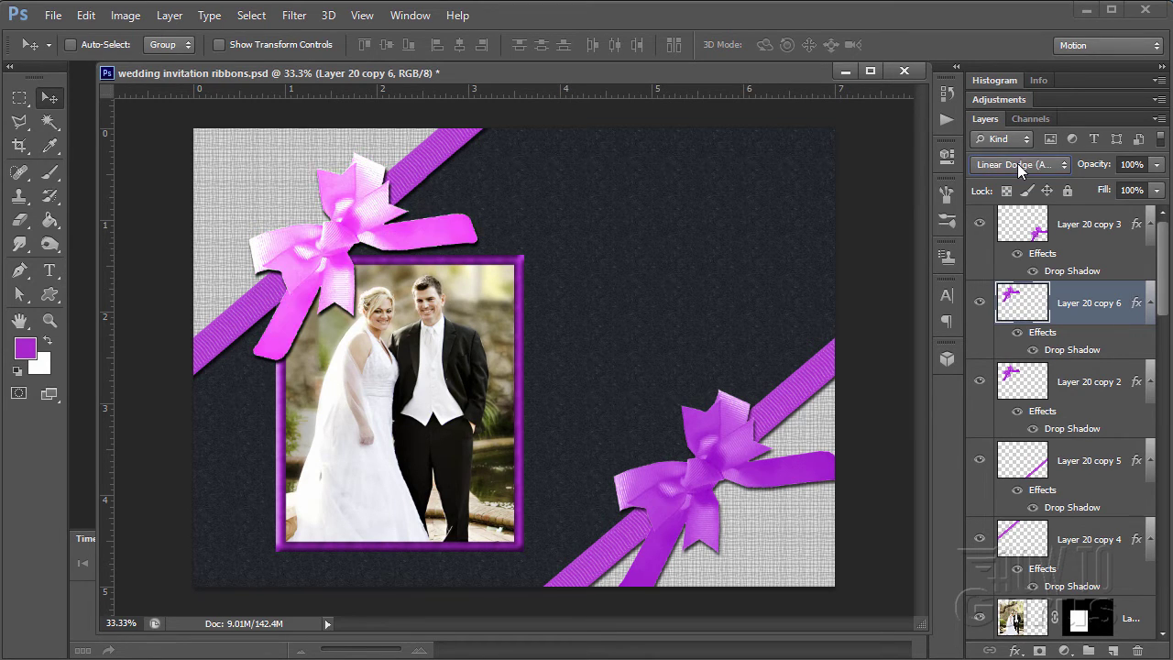
pyautogui.press('Down')
pyautogui.press('Down')
pyautogui.press('Down')
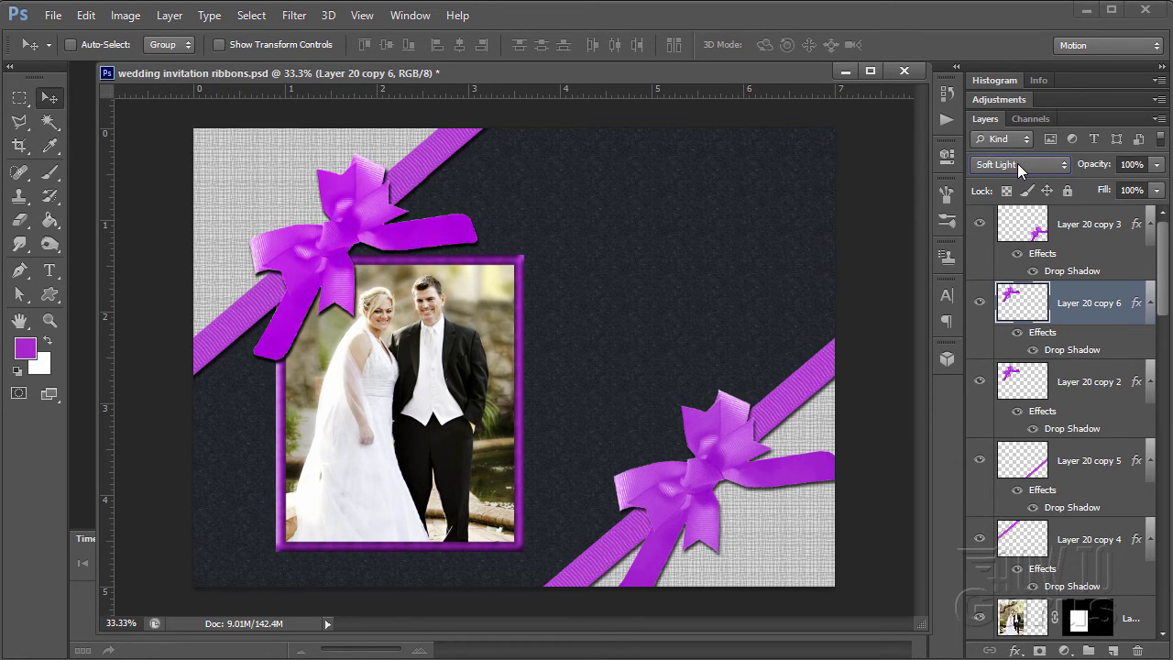
pyautogui.press('Down')
pyautogui.press('Down')
pyautogui.press('Down')
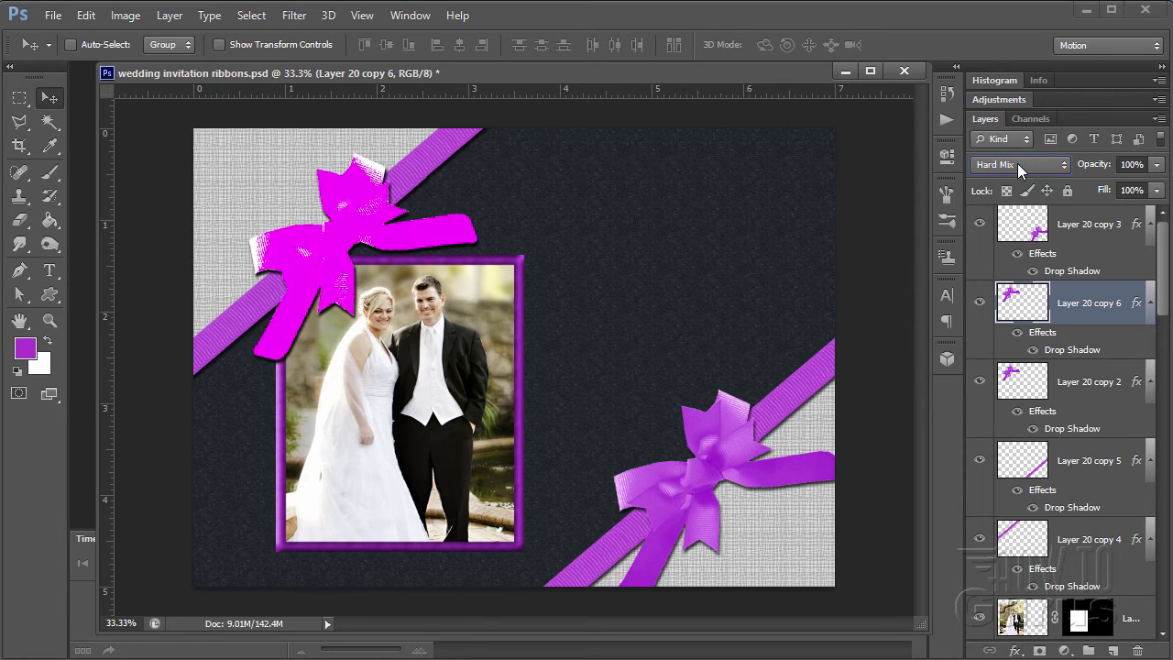
pyautogui.press('Up')
pyautogui.press('Up')
pyautogui.press('Up')
pyautogui.press('Up')
pyautogui.press('Up')
pyautogui.press('Up')
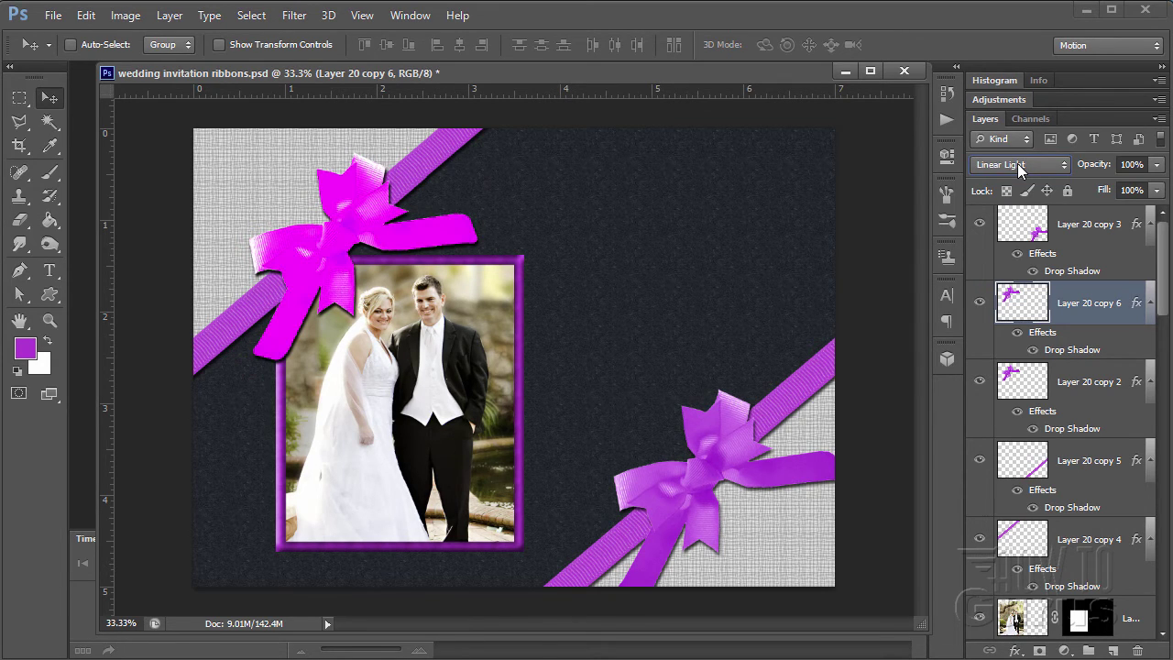
pyautogui.press('Up')
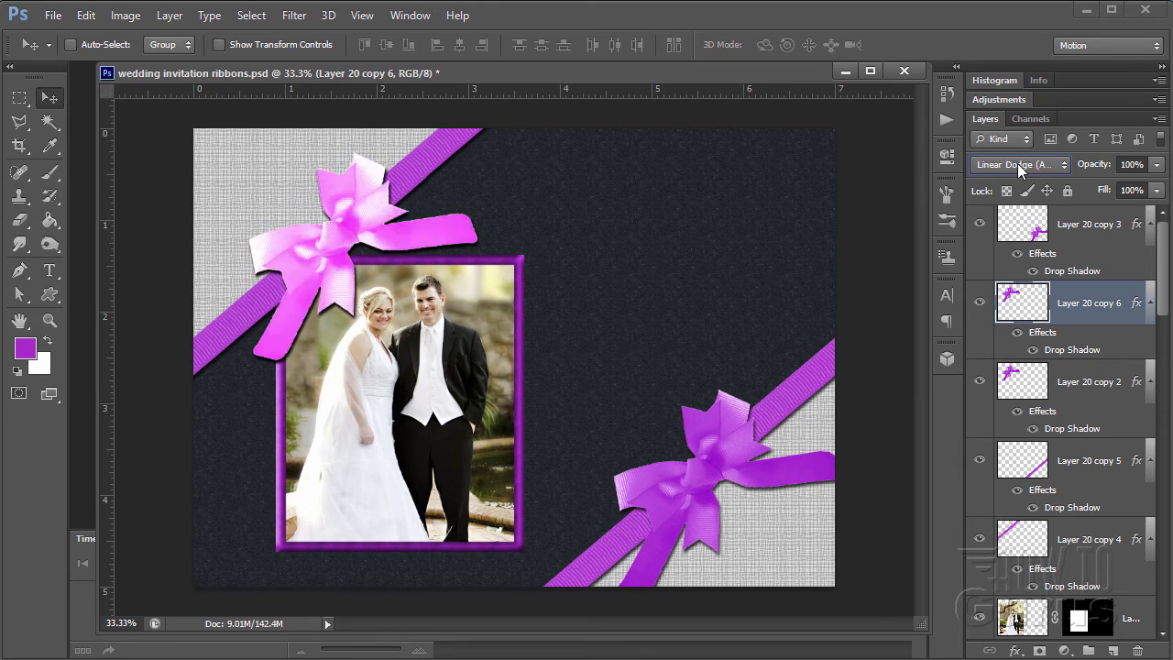
pyautogui.press('Up')
pyautogui.press('Up')
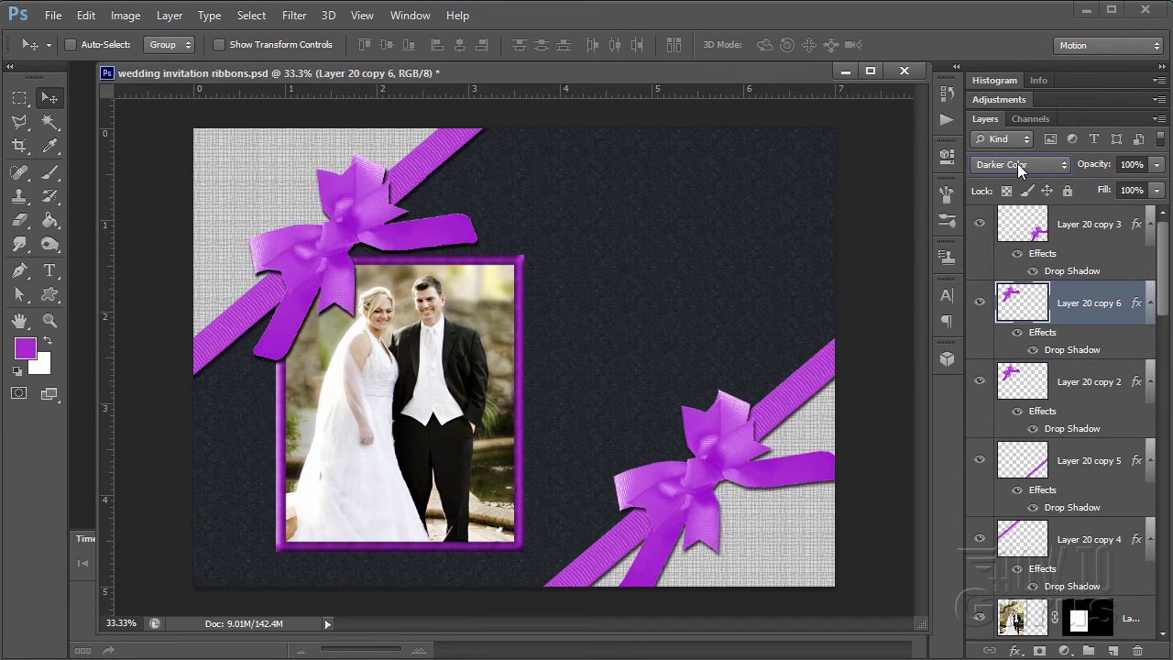
pyautogui.press('Up')
pyautogui.press('Up')
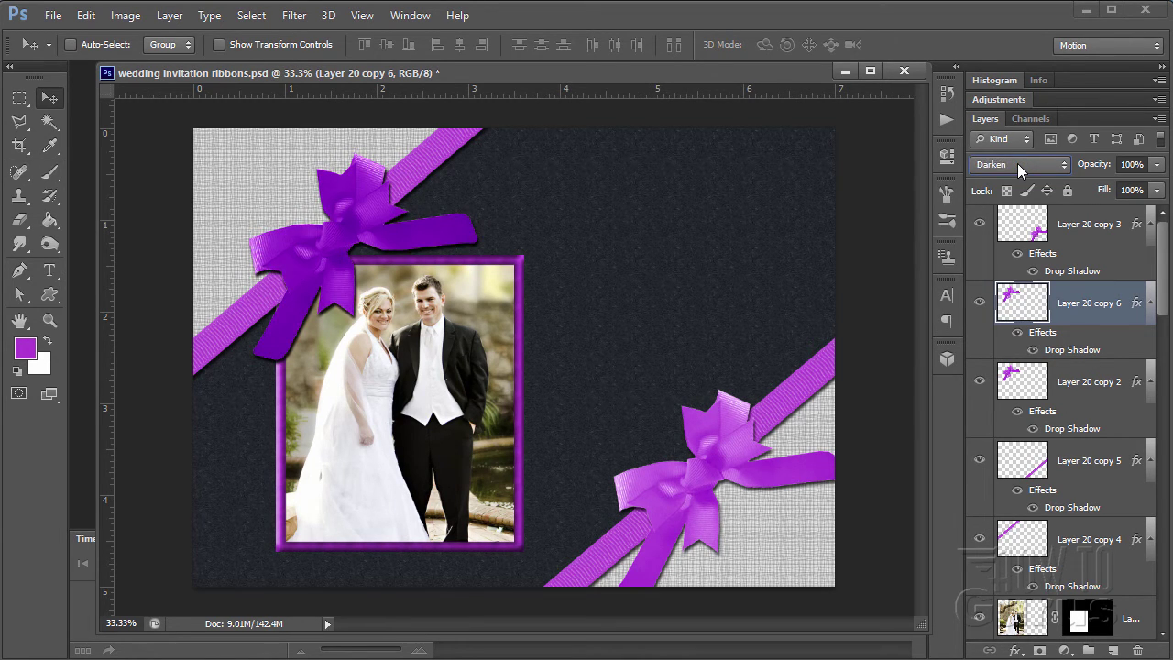
pyautogui.press('Up')
pyautogui.press('Down')
pyautogui.press('Down')
pyautogui.press('Up')
pyautogui.press('Up')
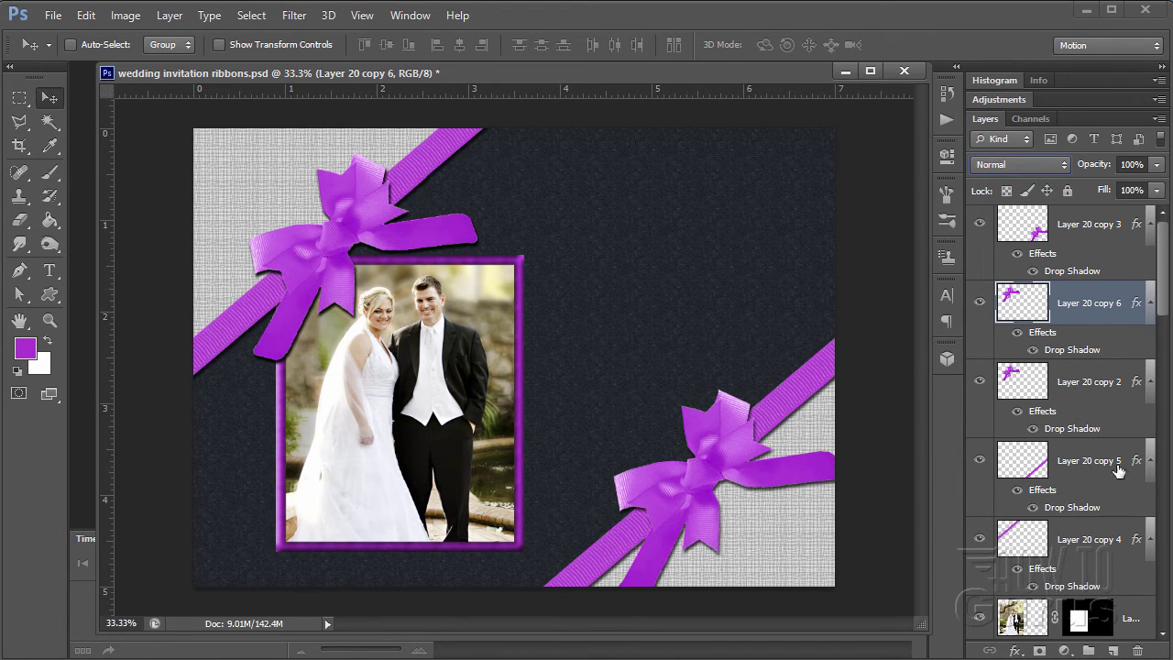
# - Delete the duplicate bow layer and add empty Layer 22 above Layer 20 copy 3
pyautogui.moveTo(1084, 304); pyautogui.dragTo(1139, 546)
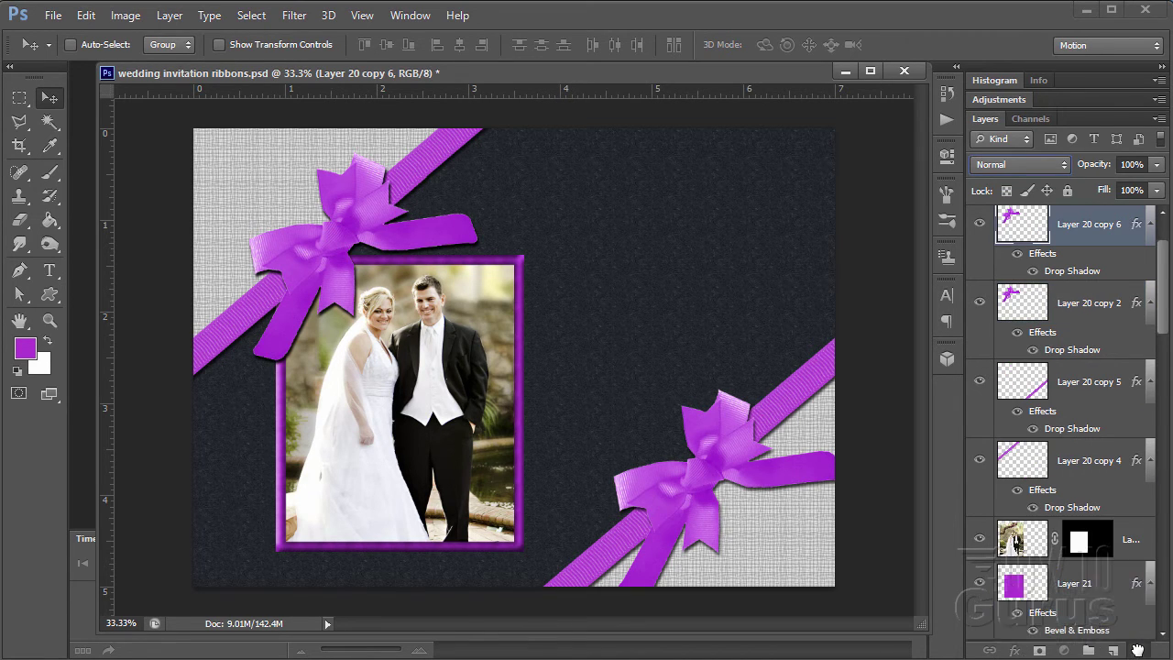
pyautogui.scroll(-2, 1153, 380)
pyautogui.scroll(1, 1166, 323)
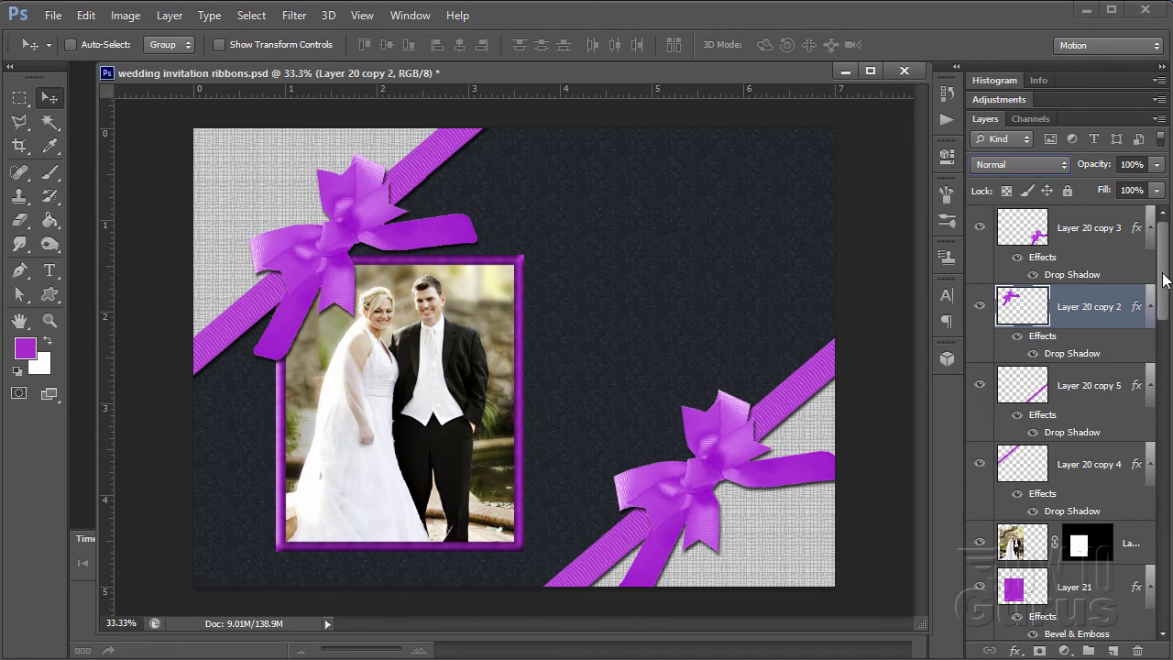
pyautogui.click(1086, 225)
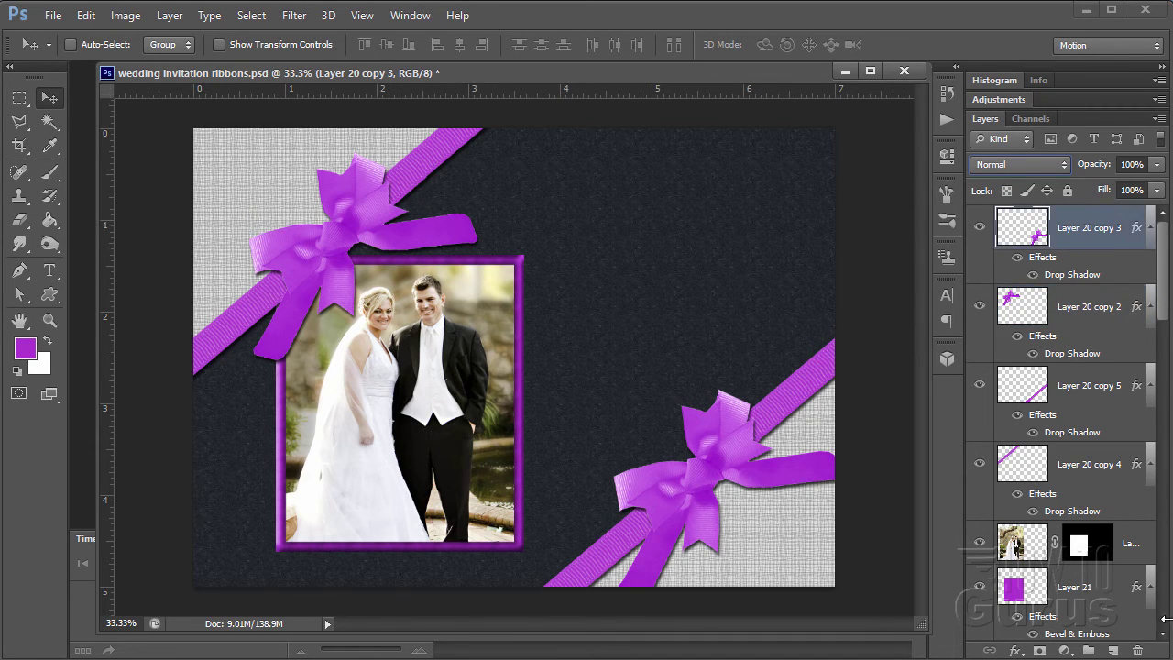
pyautogui.click(1117, 651)
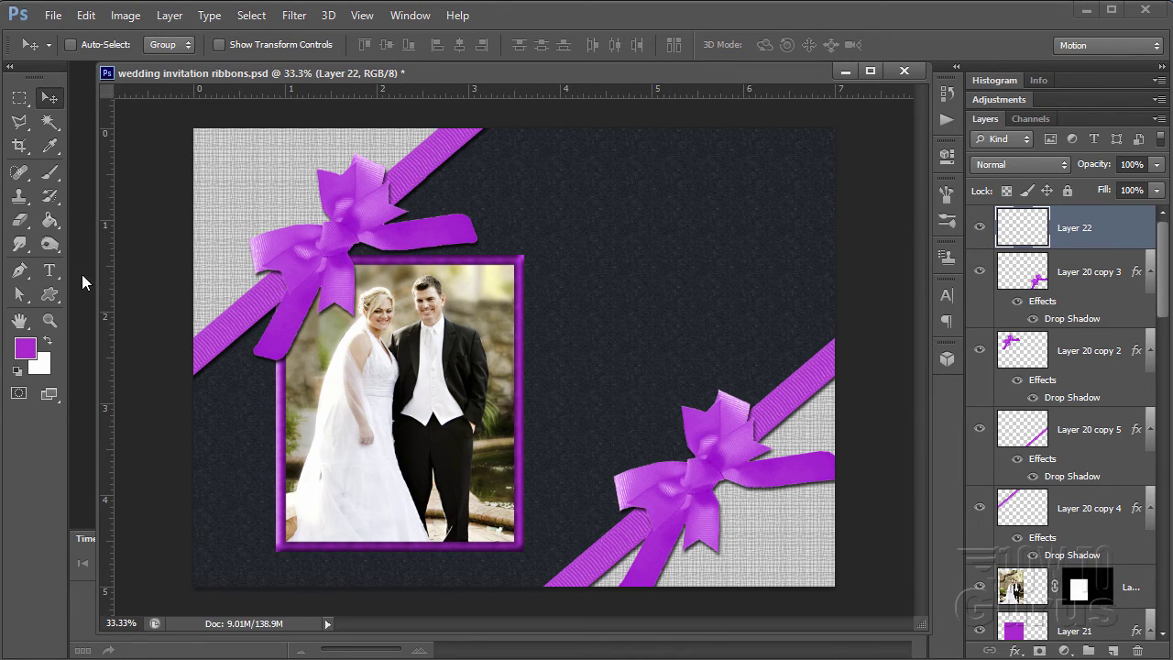
# - With the Type tool, set the text colour to white (ffffff) and the size to 60 pt
pyautogui.click(50, 272)
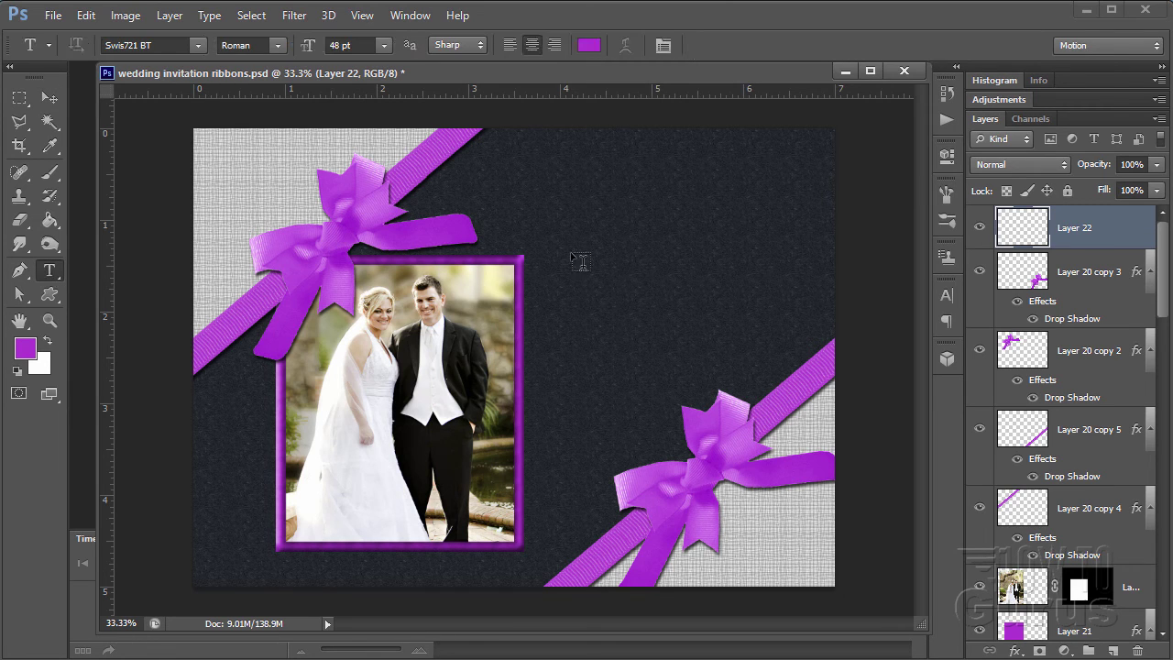
pyautogui.click(587, 46)
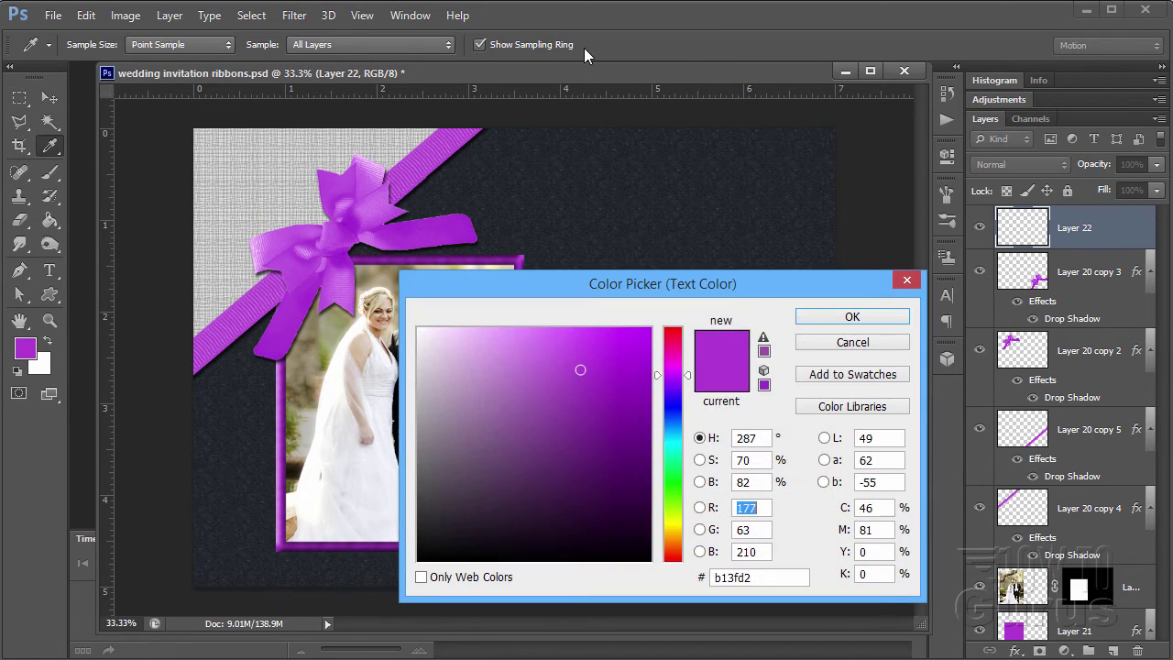
pyautogui.moveTo(523, 433); pyautogui.dragTo(407, 311)
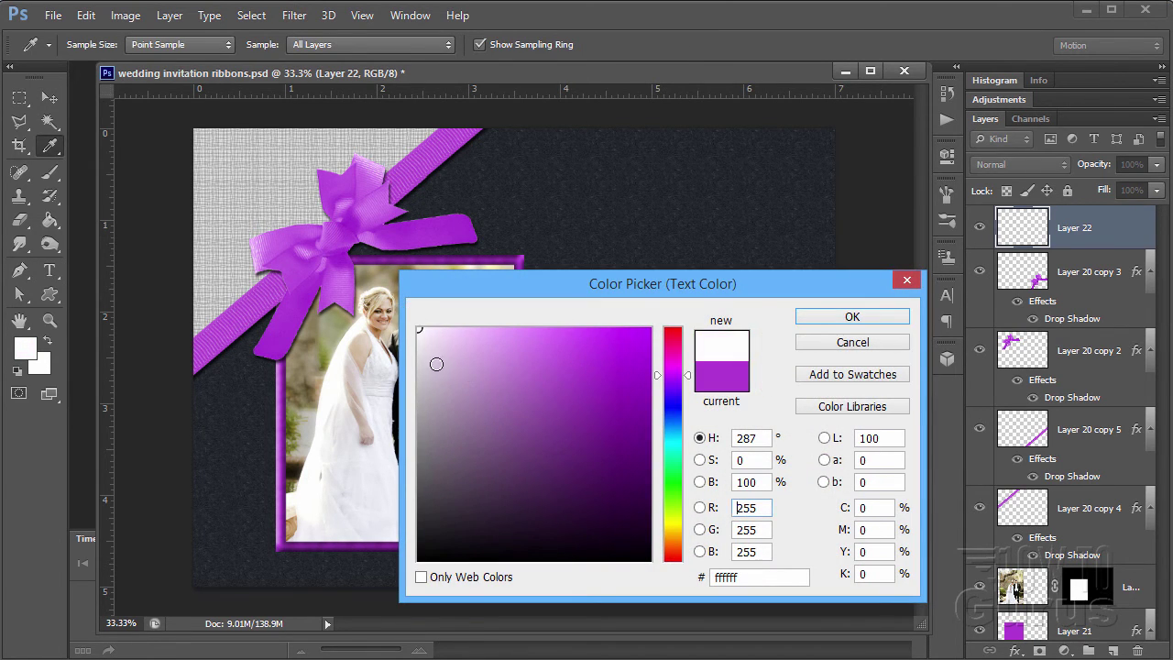
pyautogui.click(844, 316)
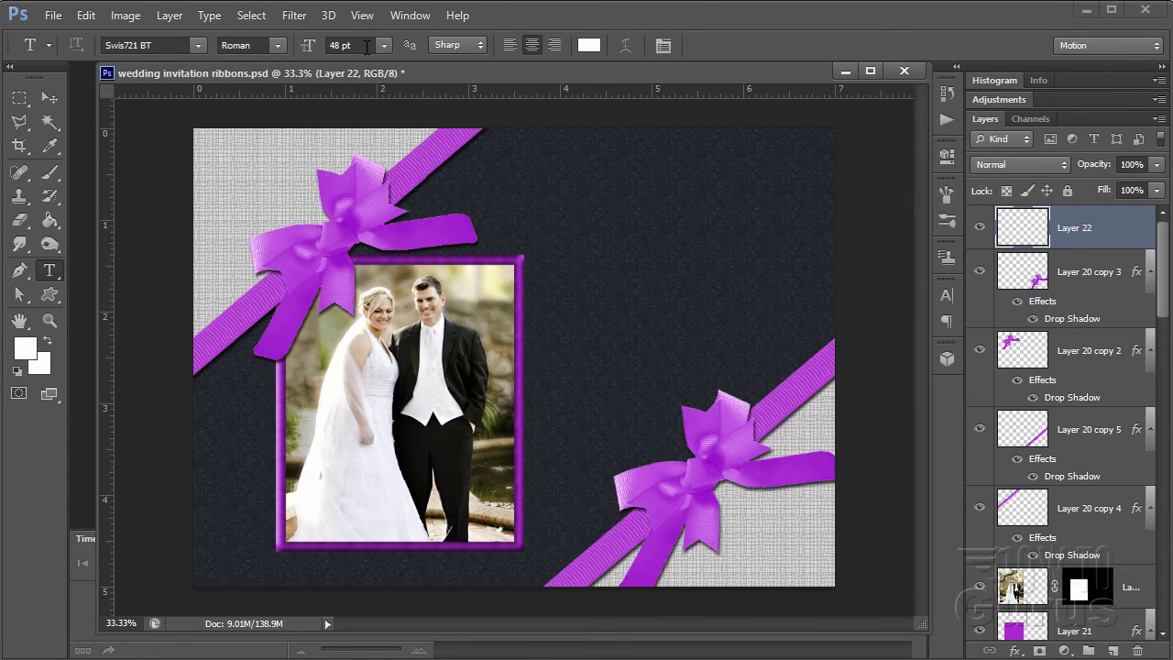
pyautogui.moveTo(366, 47); pyautogui.dragTo(326, 46)
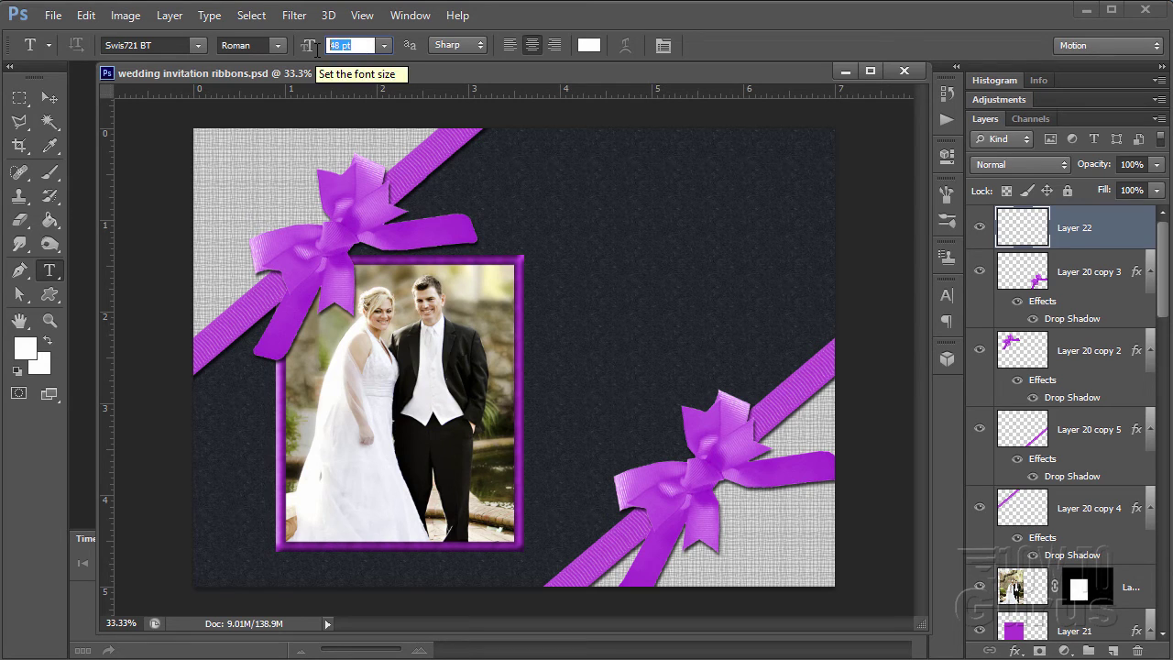
pyautogui.write('60')
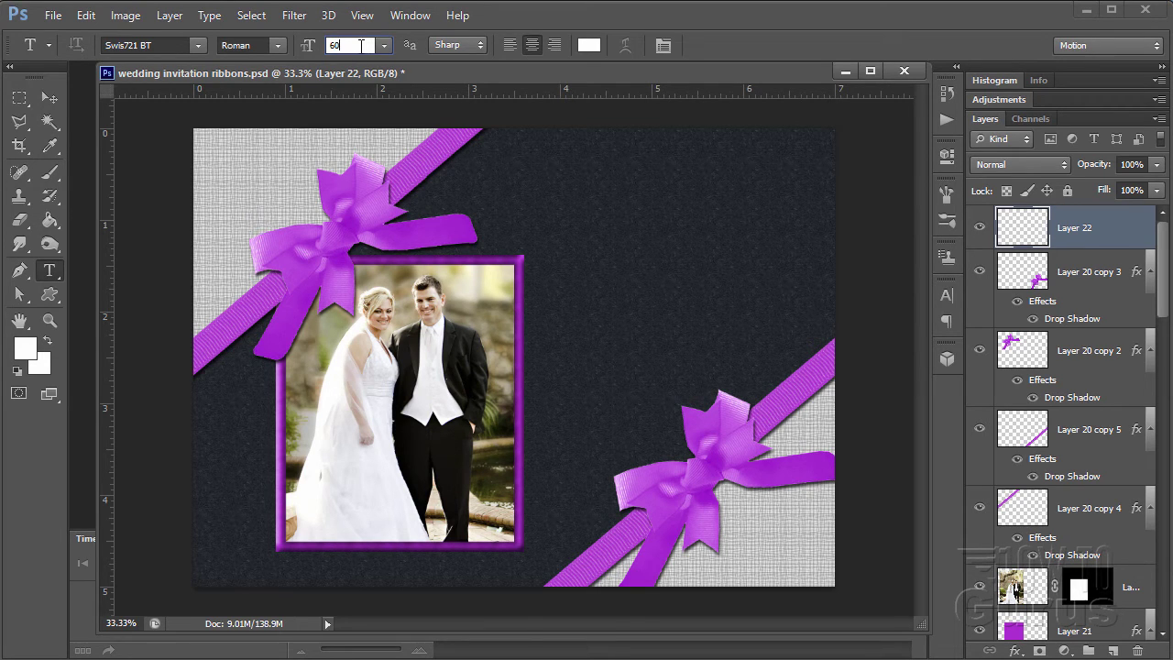
# - Choose Edwardian Script ITC as the font
pyautogui.click(200, 46)
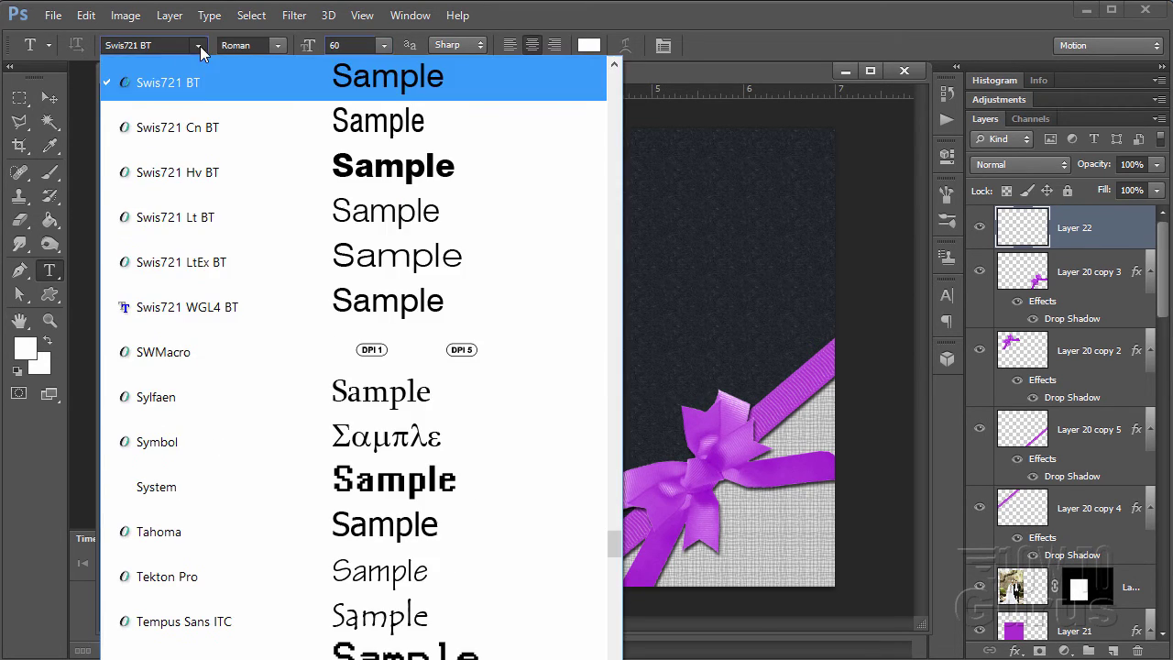
pyautogui.scroll(15, 288, 236)
pyautogui.scroll(20, 289, 238)
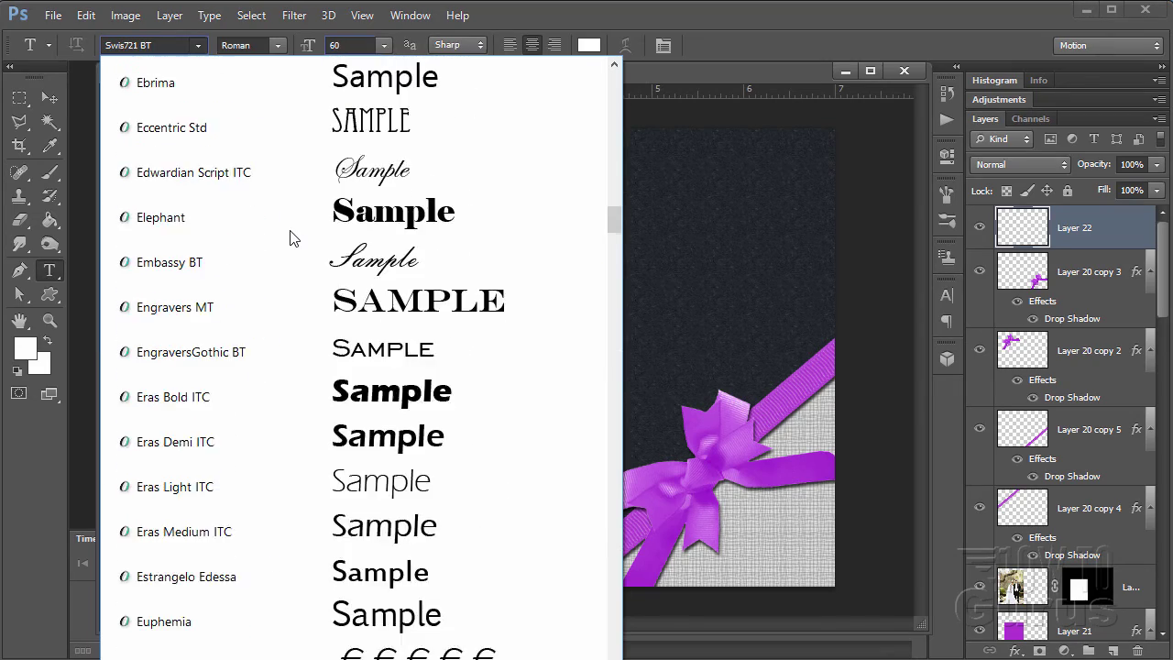
pyautogui.scroll(-5, 290, 237)
pyautogui.scroll(-10, 290, 237)
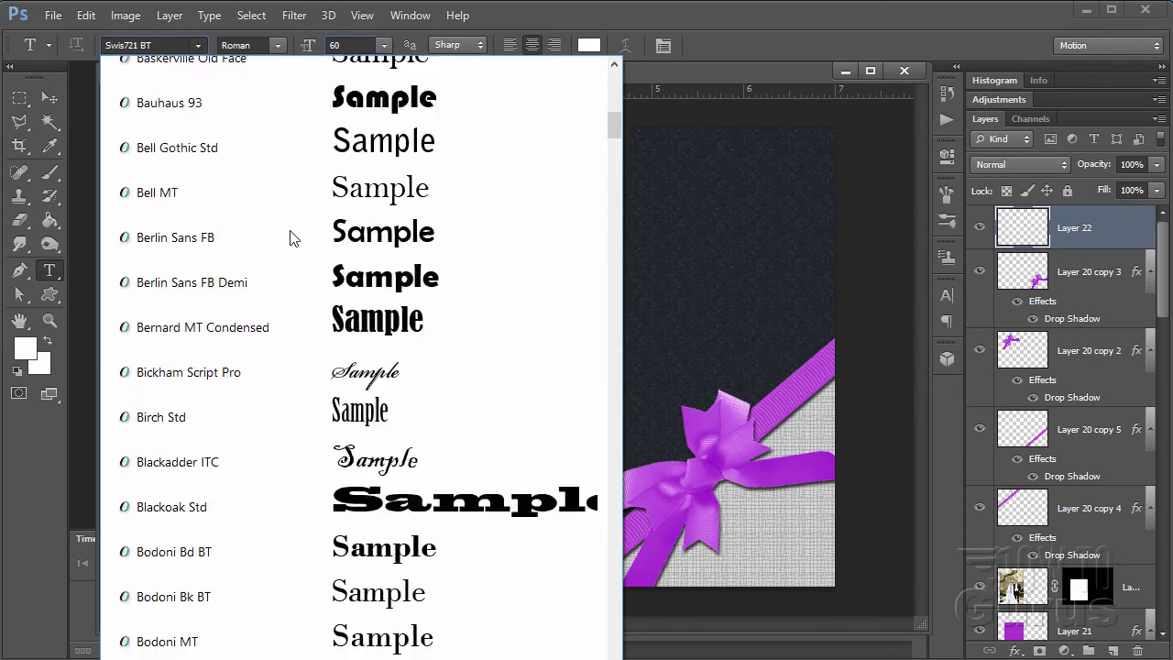
pyautogui.scroll(-8, 289, 237)
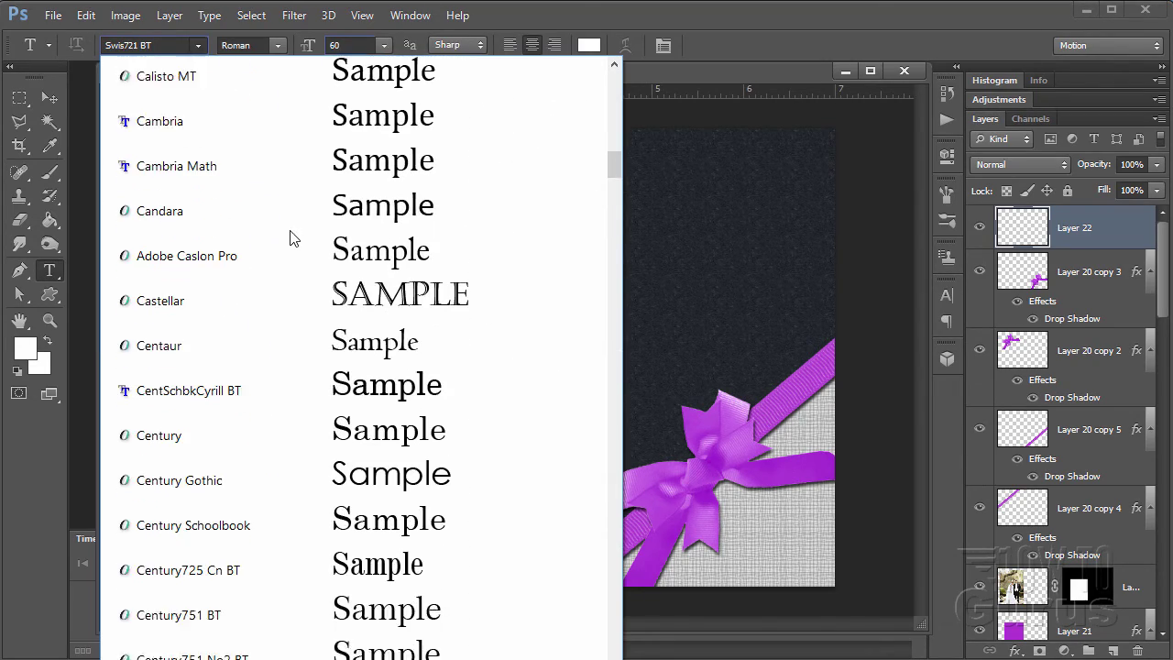
pyautogui.scroll(-4, 289, 237)
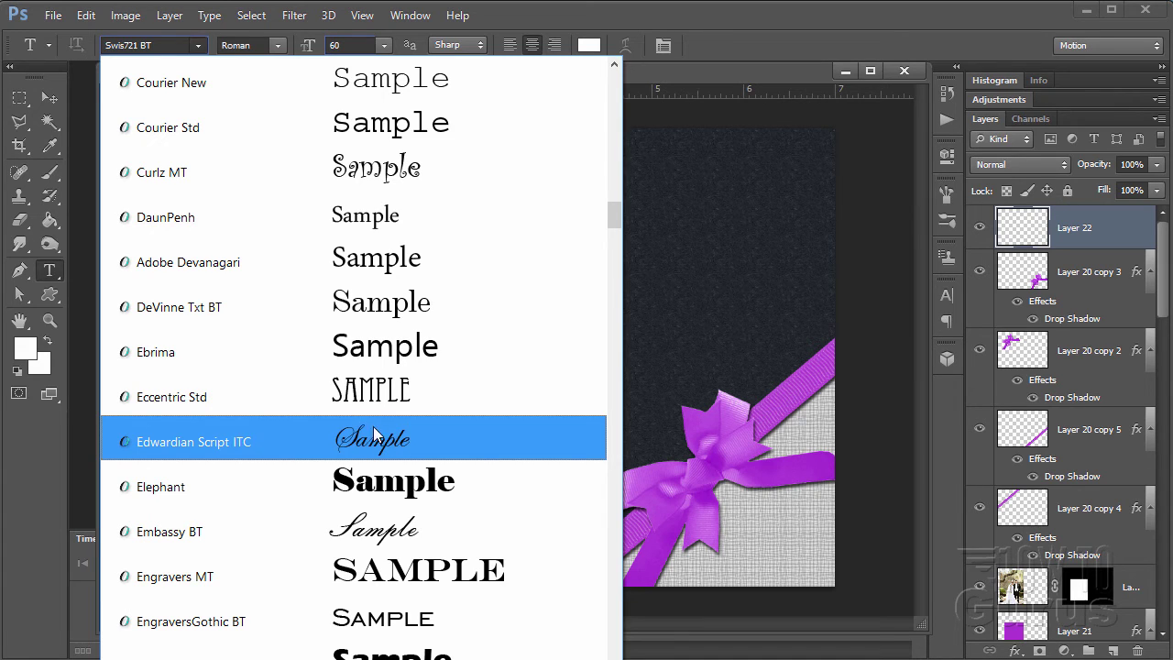
pyautogui.click(373, 437)
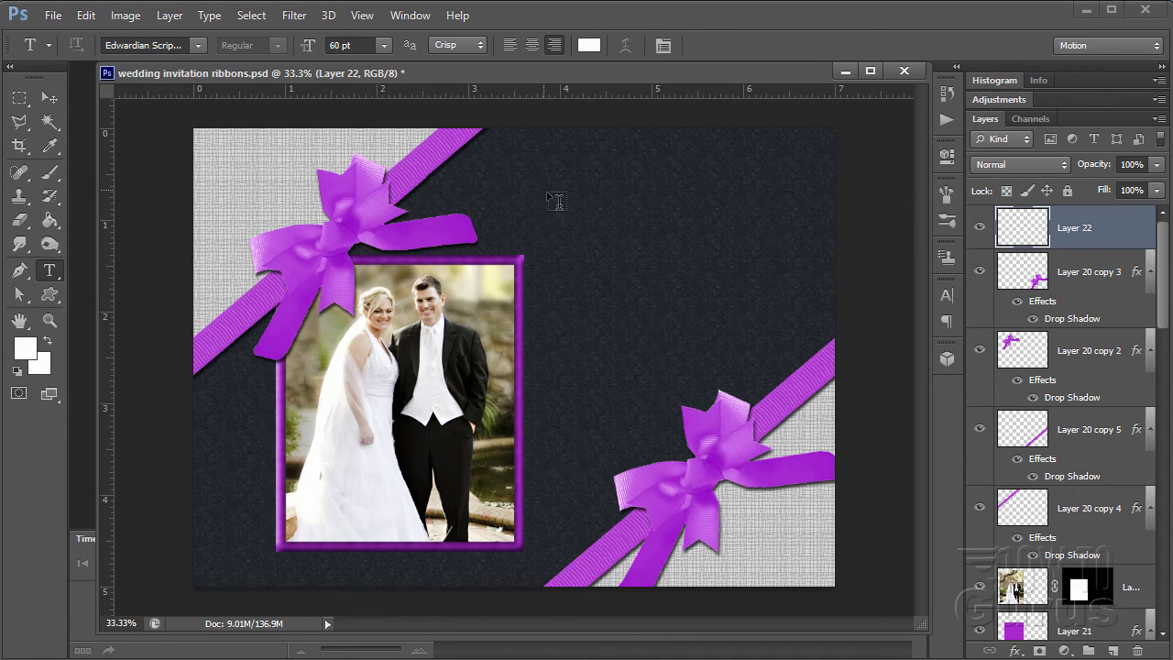
# - Type the couple's first names at 60 pt with a 30 pt 'and' between, then move them upper right
pyautogui.click(554, 200)
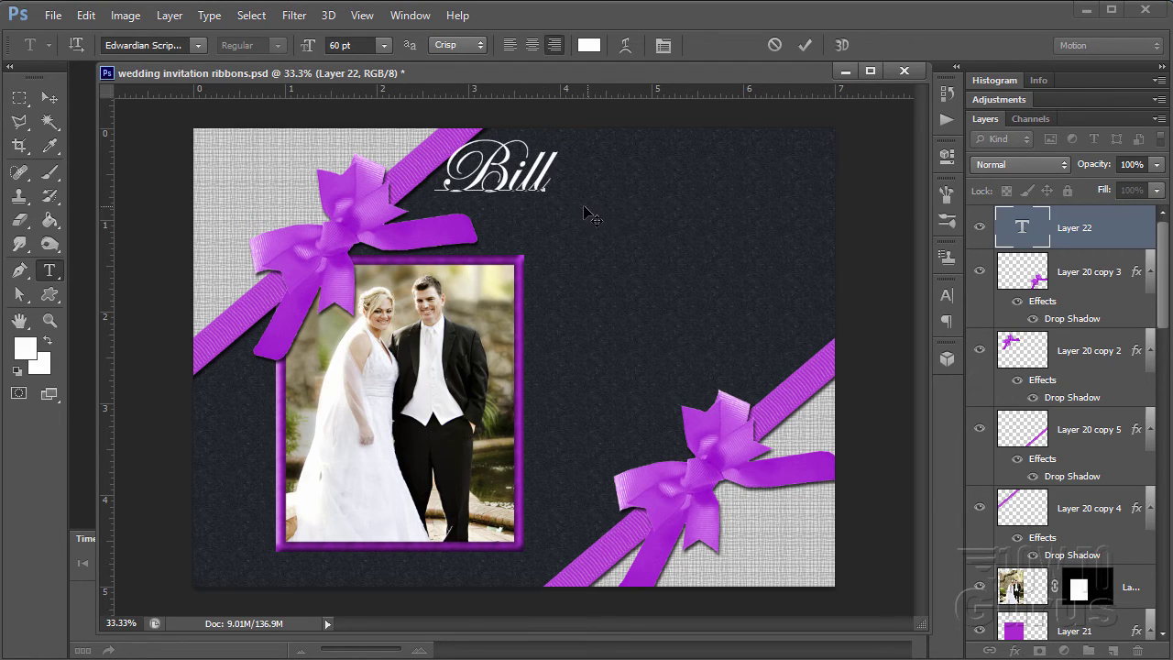
pyautogui.write('.')
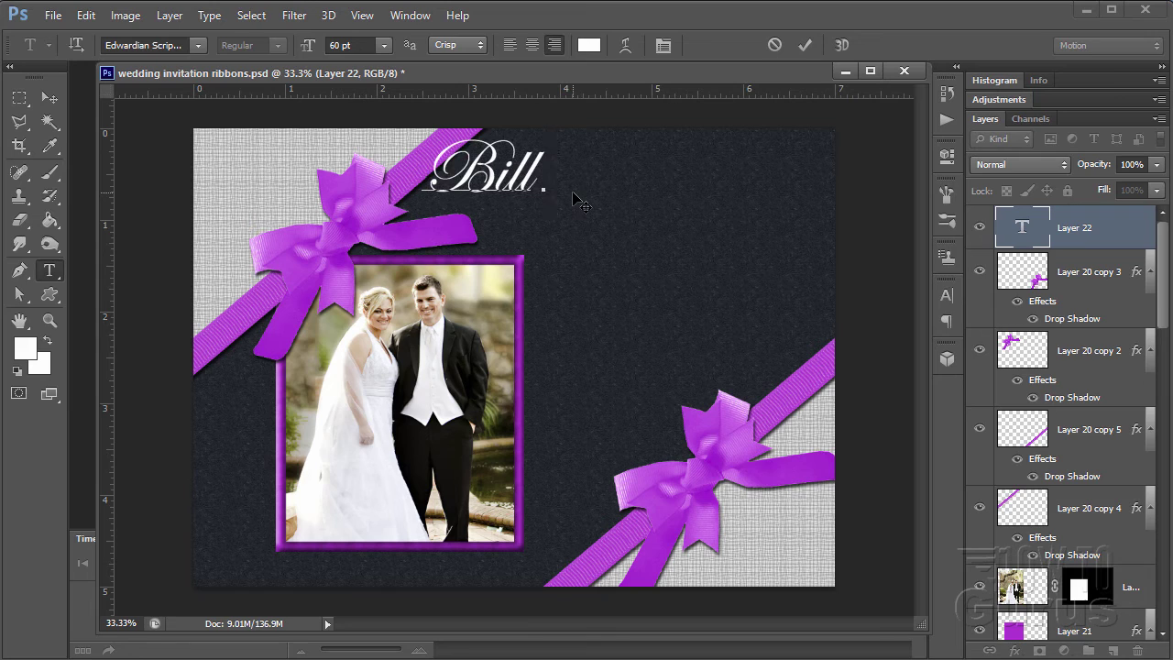
pyautogui.click(353, 44)
pyautogui.write('30')
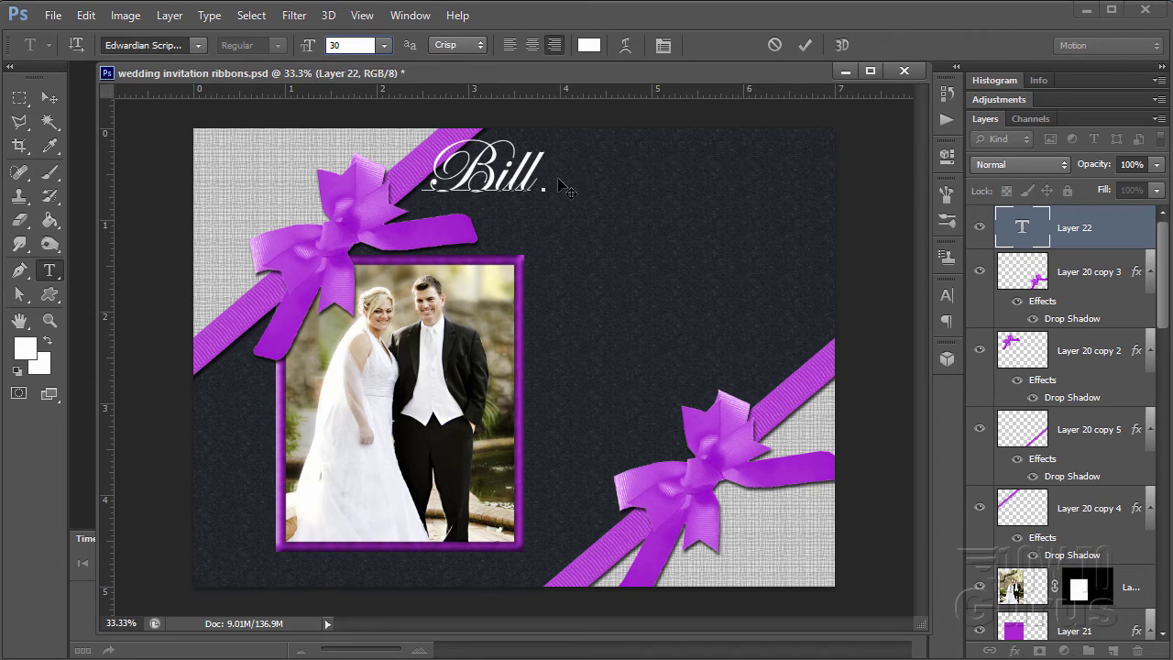
pyautogui.press('Return')
pyautogui.write('and')
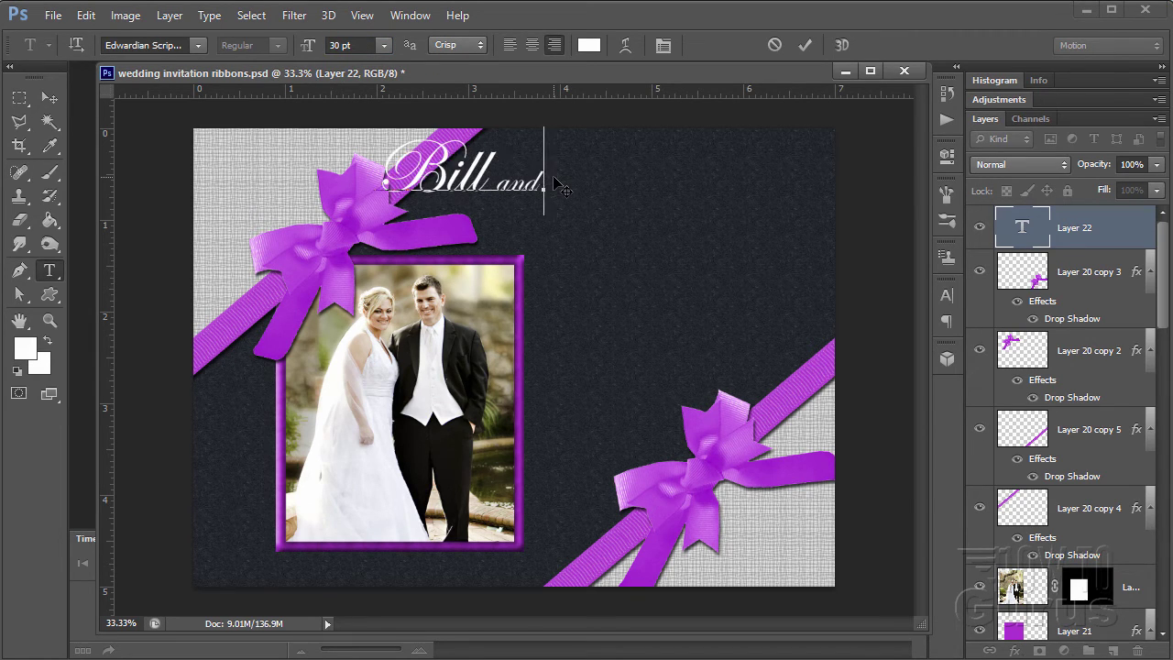
pyautogui.click(328, 46)
pyautogui.write('60')
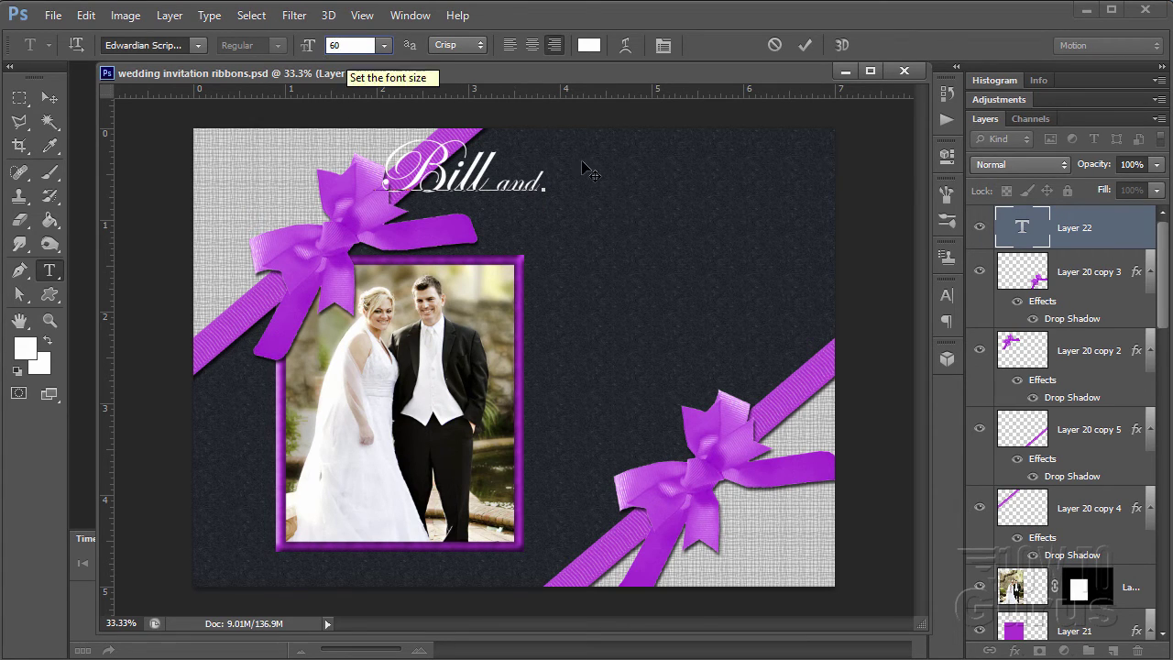
pyautogui.press('Return')
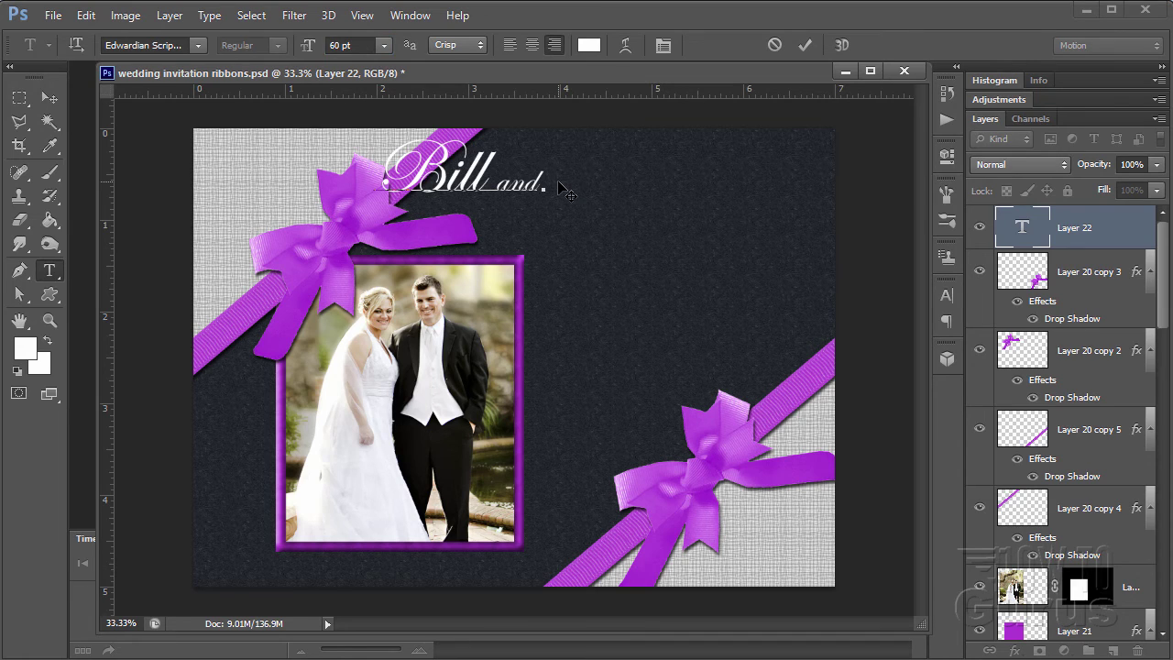
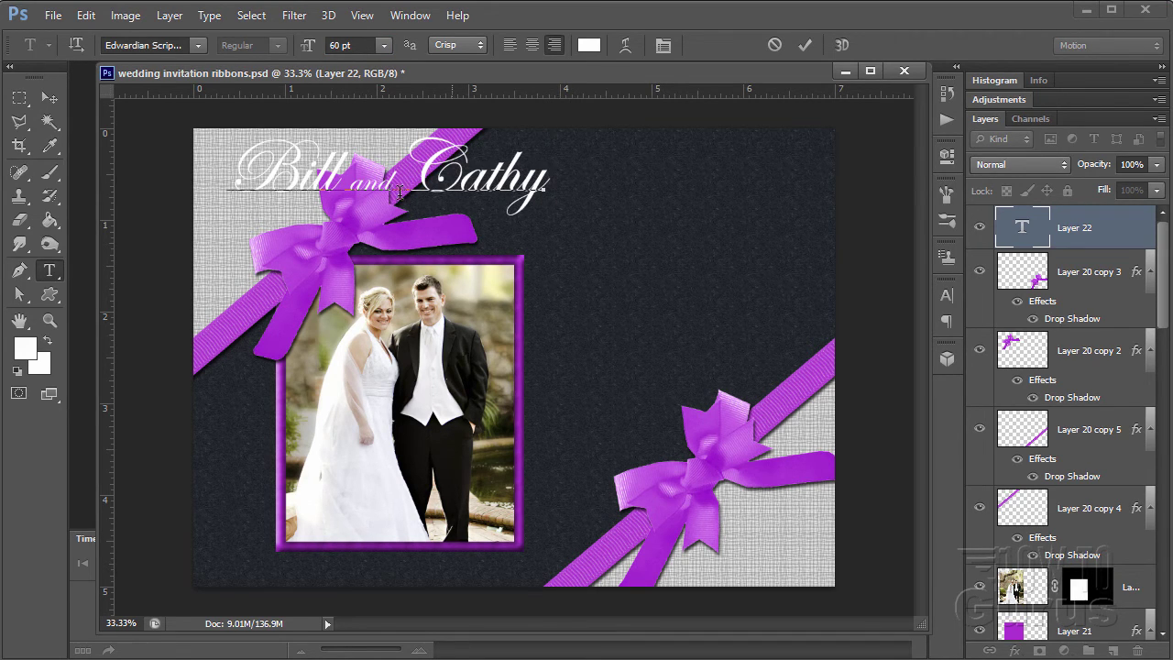
pyautogui.click(50, 97)
pyautogui.moveTo(429, 190); pyautogui.dragTo(692, 199)
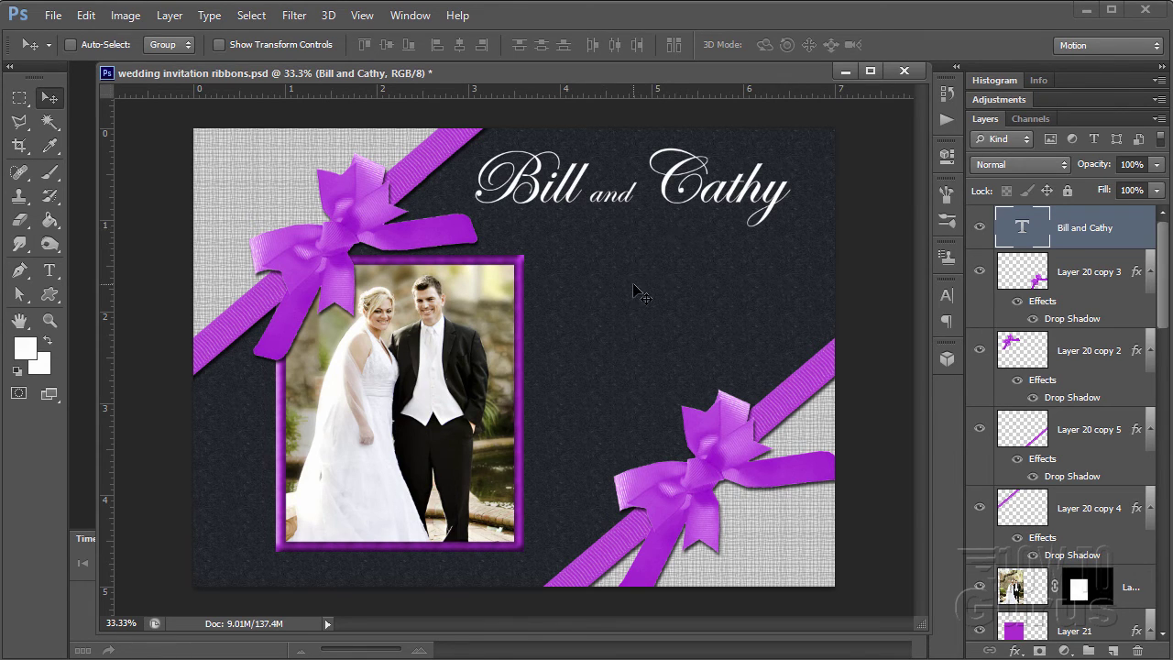
# - On a new layer, type the couple's surname in script and drag it beneath the second name
pyautogui.click(1113, 651)
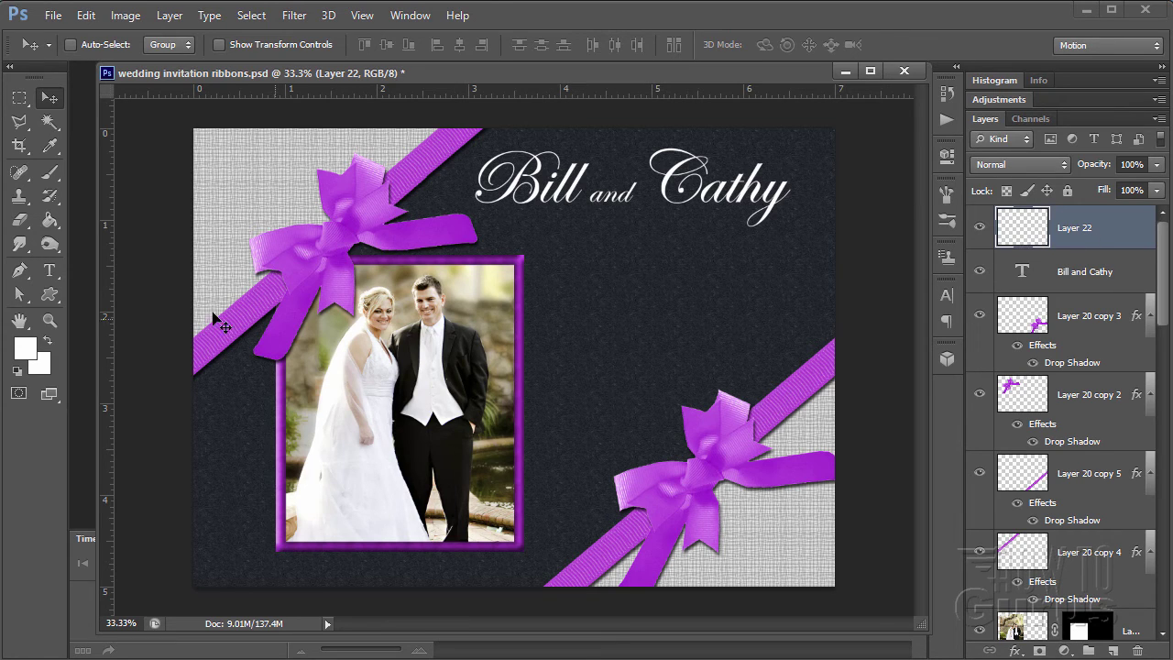
pyautogui.click(52, 271)
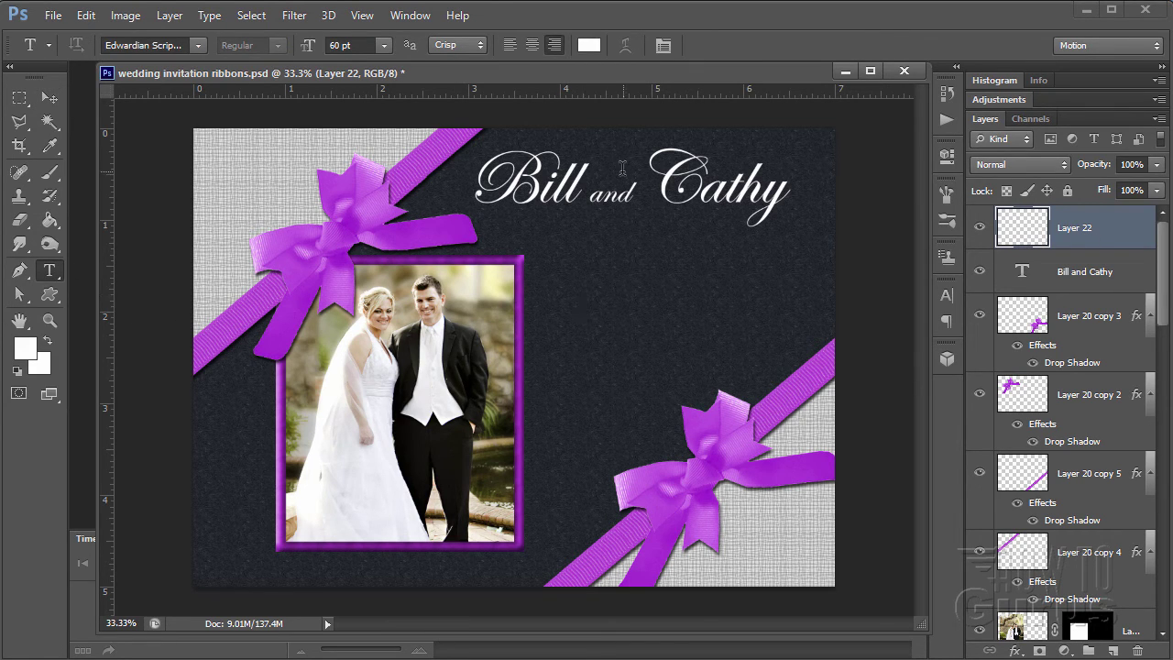
pyautogui.click(588, 274)
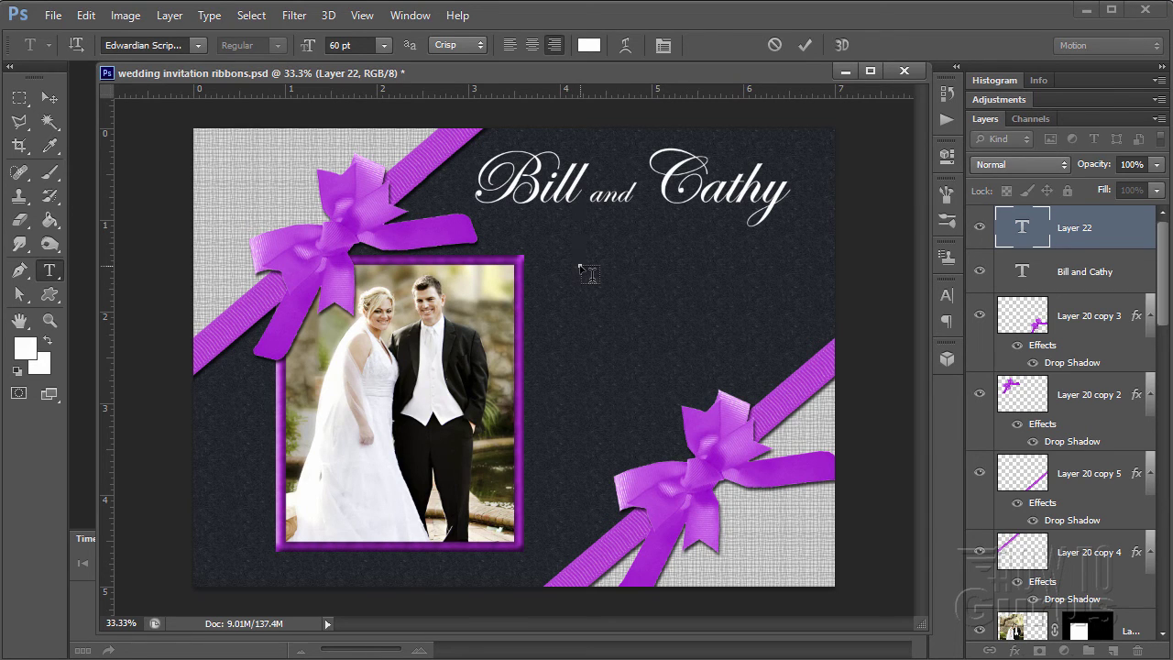
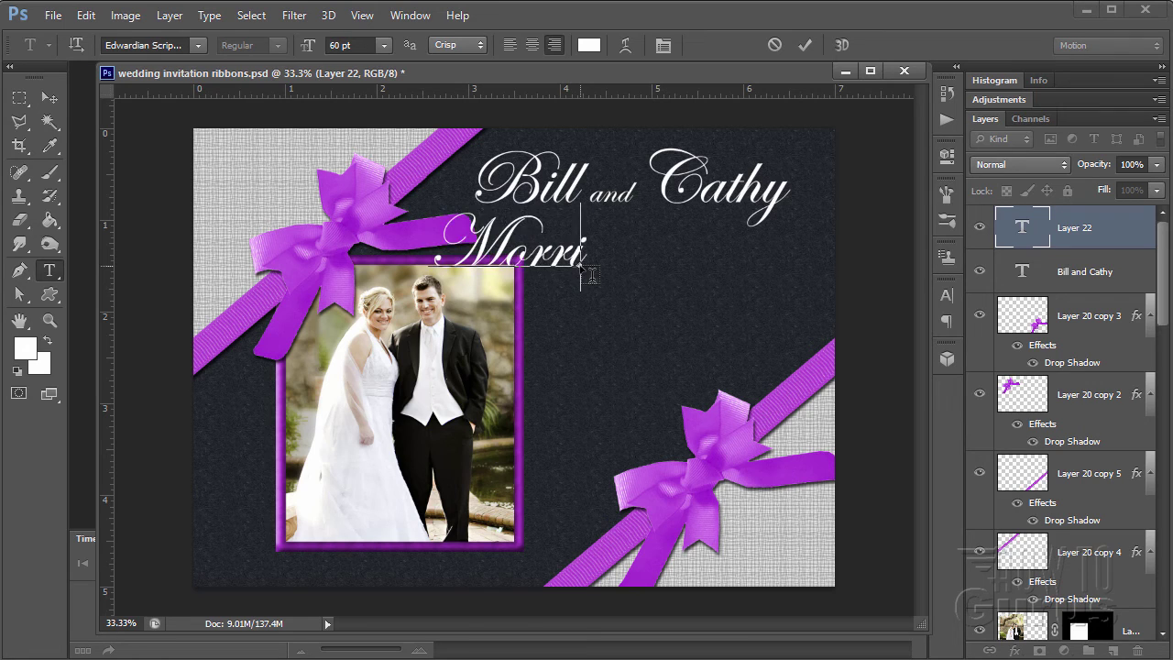
pyautogui.click(48, 98)
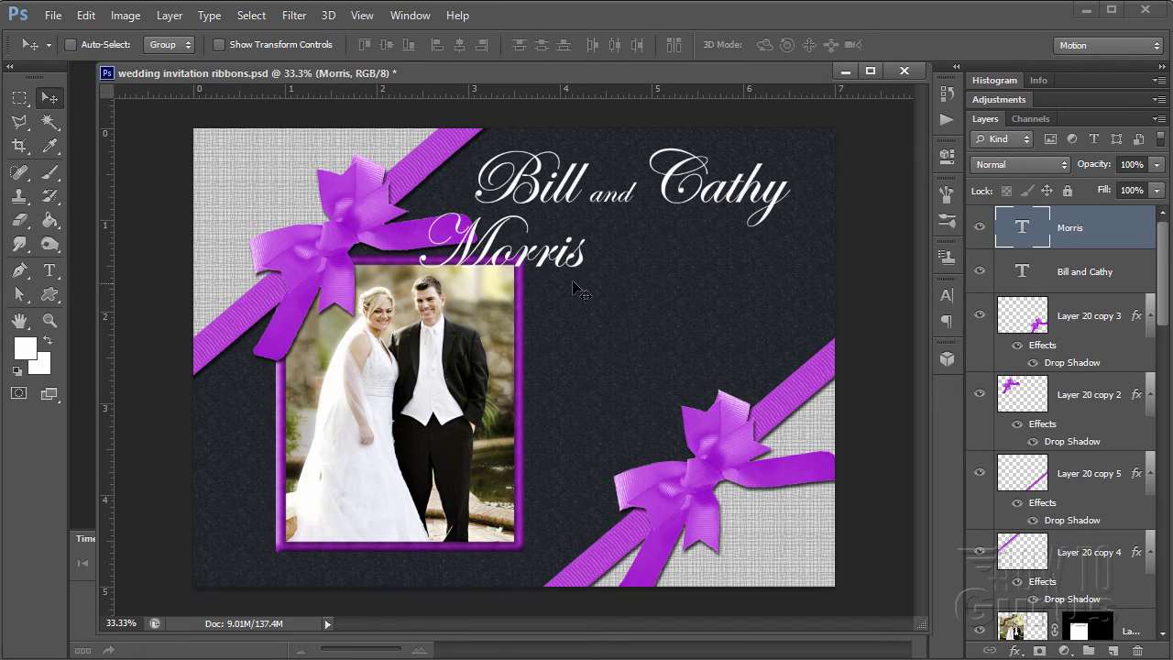
pyautogui.moveTo(577, 290); pyautogui.dragTo(745, 304)
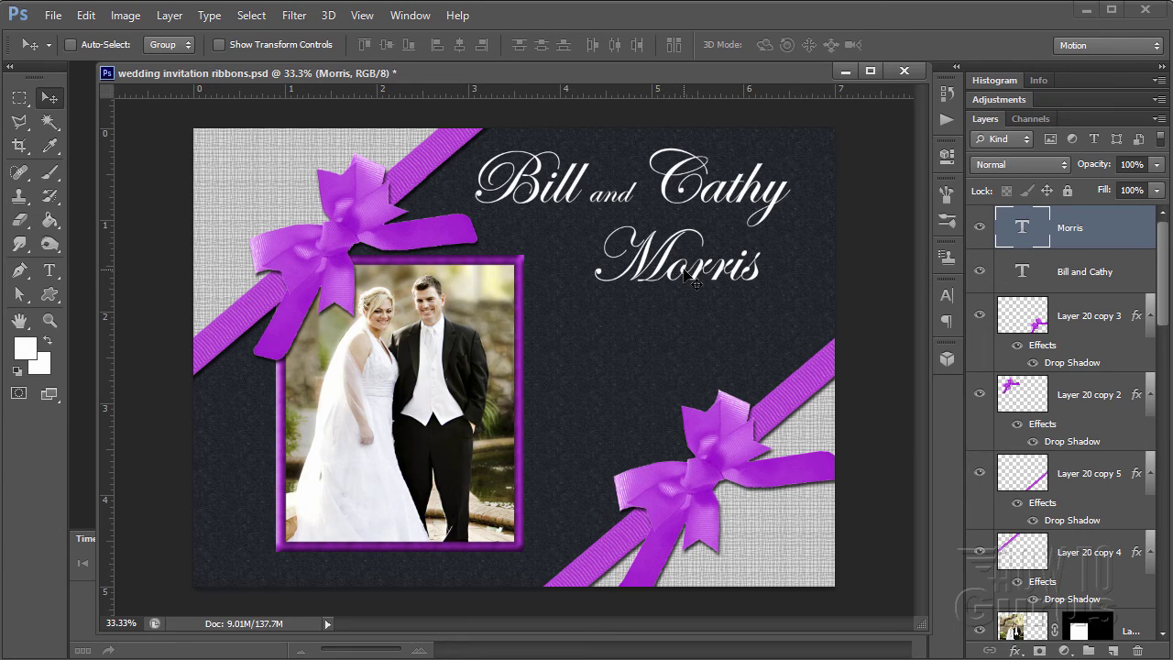
# - Nudge the surname line up three times and left once so it sits snugly under the names
pyautogui.press('Up')
pyautogui.press('Up')
pyautogui.press('Up')
pyautogui.press('Up')
pyautogui.press('Up')
pyautogui.press('Up')
pyautogui.press('Up')
pyautogui.press('Up')
pyautogui.press('Up')
pyautogui.press('Up')
pyautogui.press('Up')
pyautogui.press('Up')
pyautogui.press('Up')
pyautogui.press('Up')
pyautogui.press('Up')
pyautogui.press('Up')
pyautogui.press('Up')
pyautogui.press('Up')
pyautogui.press('Up')
pyautogui.press('Up')
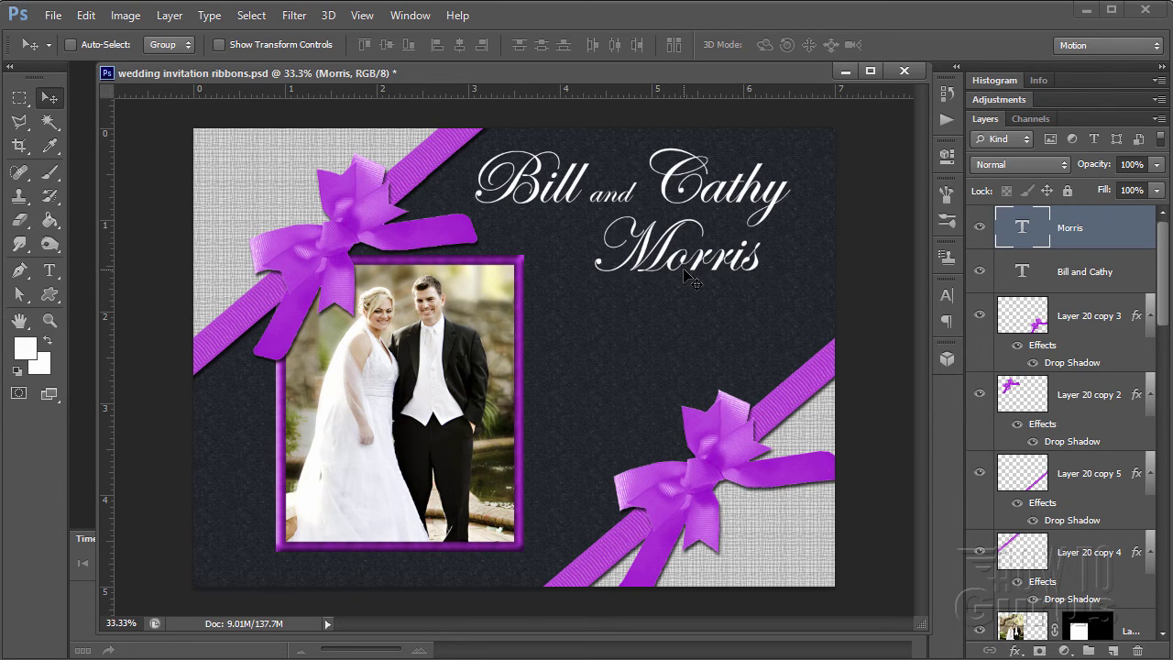
pyautogui.press('Up')
pyautogui.press('Up')
pyautogui.press('Up')
pyautogui.press('Up')
pyautogui.press('Up')
pyautogui.press('Up')
pyautogui.press('Up')
pyautogui.press('Up')
pyautogui.press('Up')
pyautogui.press('Up')
pyautogui.press('Up')
pyautogui.press('Up')
pyautogui.press('Up')
pyautogui.press('Up')
pyautogui.press('Up')
pyautogui.press('Up')
pyautogui.press('Up')
pyautogui.press('Up')
pyautogui.press('Up')
pyautogui.press('Up')
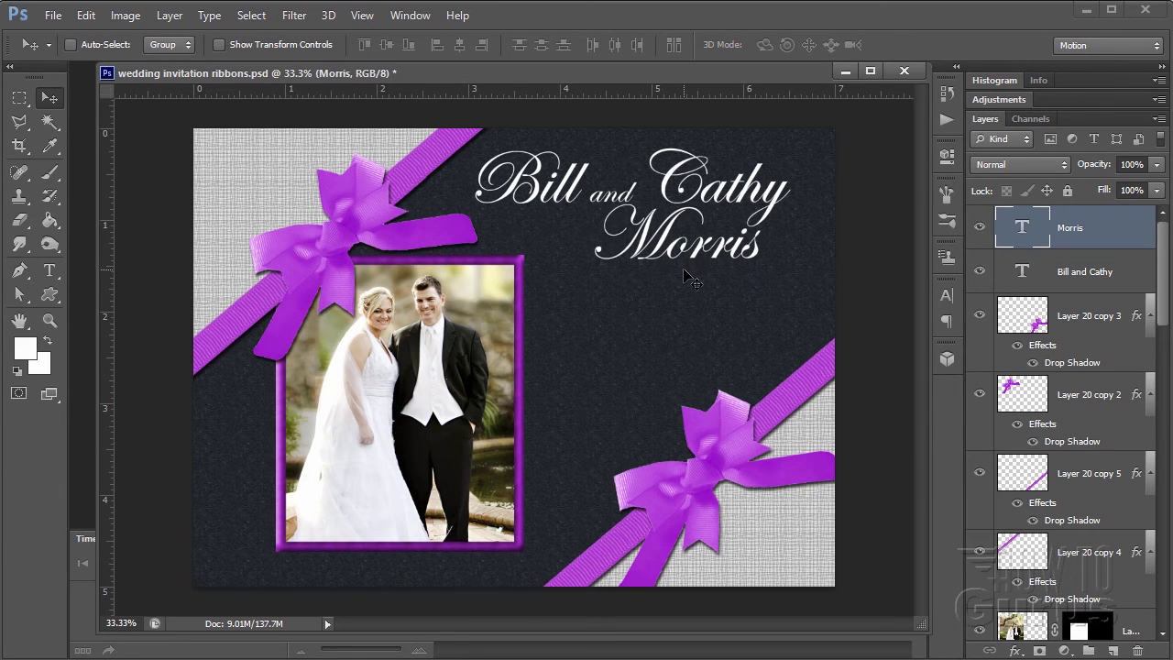
pyautogui.press('Up')
pyautogui.press('Up')
pyautogui.press('Up')
pyautogui.press('Up')
pyautogui.press('Up')
pyautogui.press('Up')
pyautogui.press('Up')
pyautogui.press('Up')
pyautogui.press('Up')
pyautogui.press('Up')
pyautogui.press('Up')
pyautogui.press('Up')
pyautogui.press('Up')
pyautogui.press('Up')
pyautogui.press('Up')
pyautogui.press('Up')
pyautogui.press('Up')
pyautogui.press('Up')
pyautogui.press('Up')
pyautogui.press('Up')
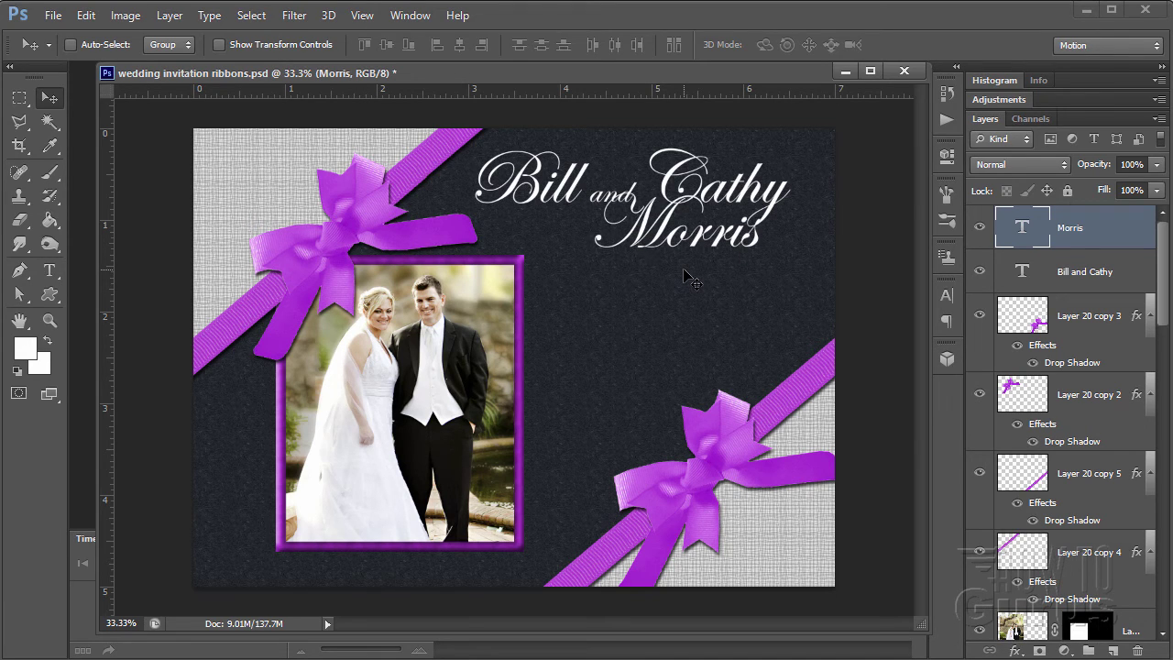
pyautogui.press('Left')
pyautogui.press('Left')
pyautogui.press('Left')
pyautogui.press('Left')
pyautogui.press('Left')
pyautogui.press('Left')
pyautogui.press('Left')
pyautogui.press('Left')
pyautogui.press('Left')
pyautogui.press('Left')
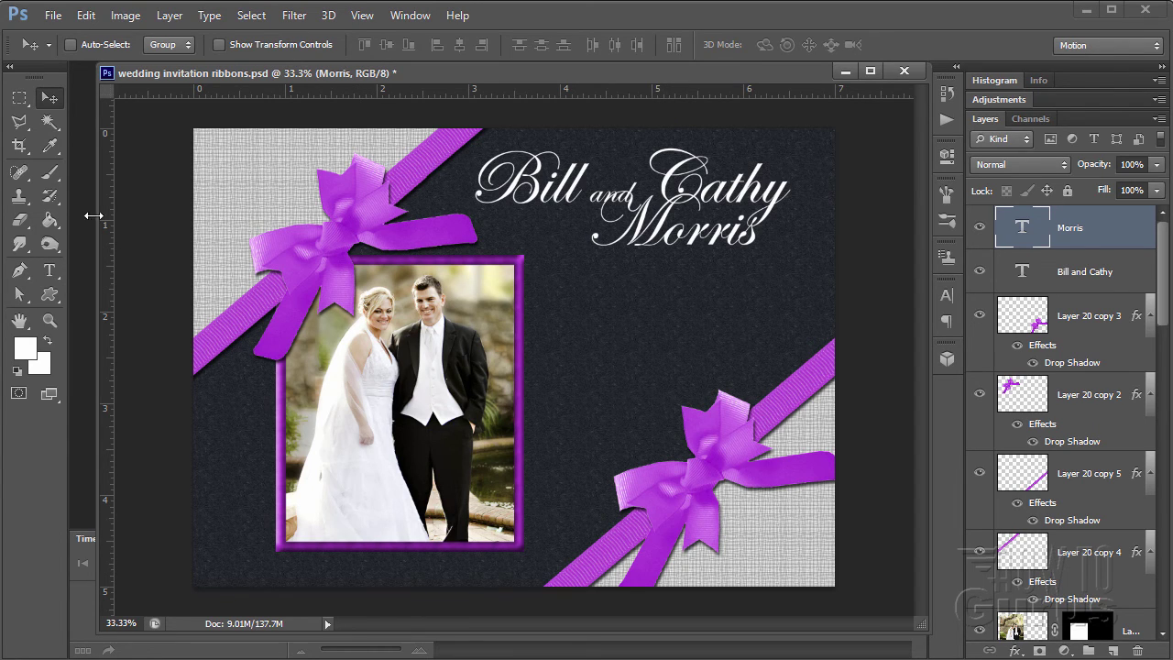
# - Set the Type tool's size to 24 pt for the date
pyautogui.click(59, 274)
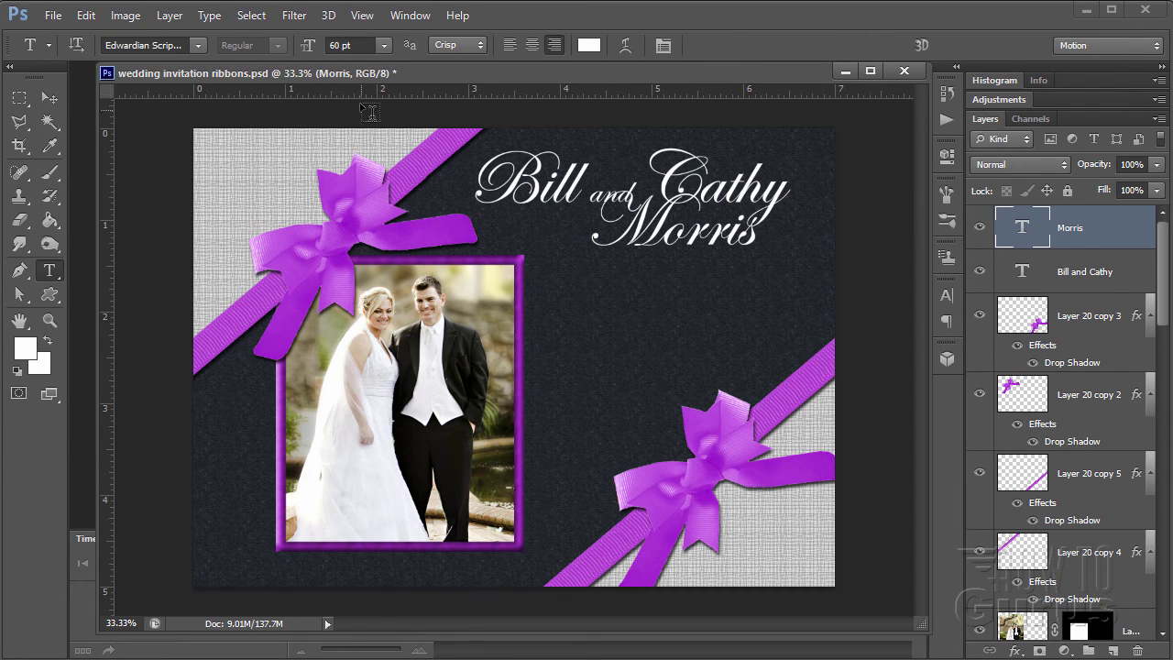
pyautogui.click(368, 44)
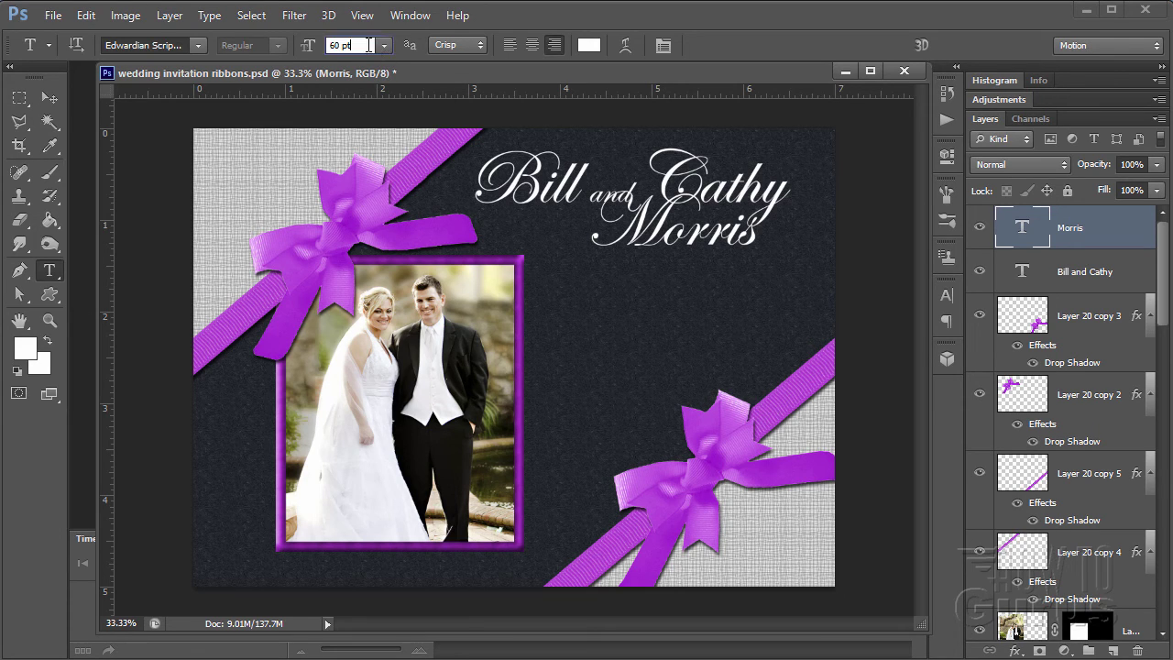
pyautogui.moveTo(368, 44); pyautogui.dragTo(324, 43)
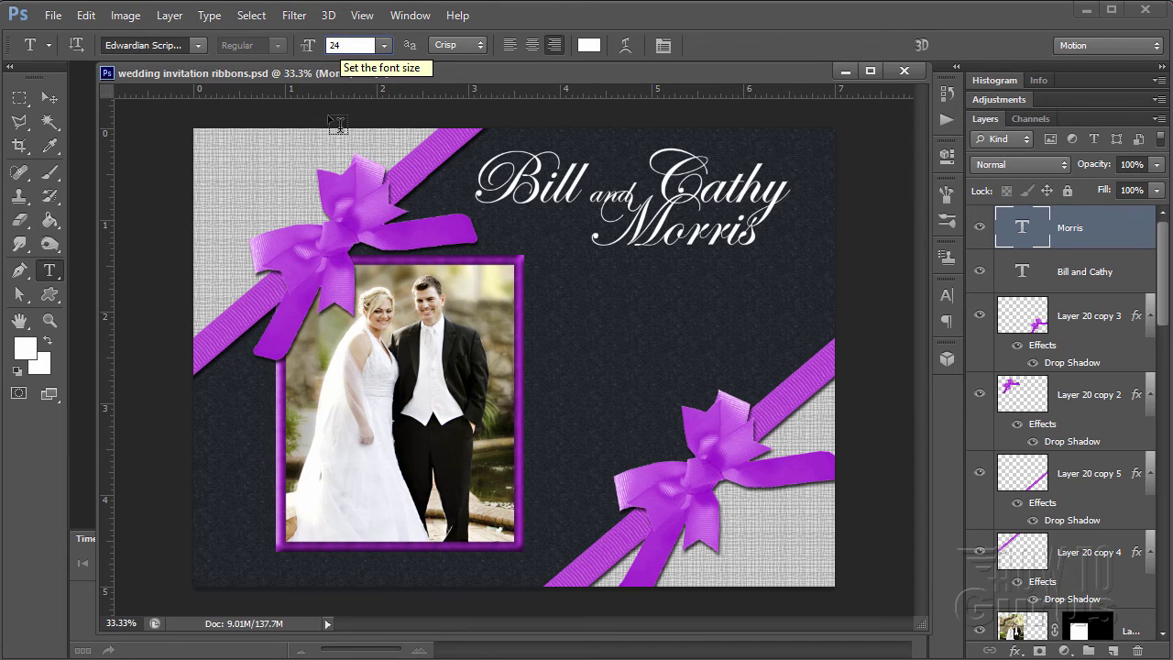
pyautogui.press('Return')
pyautogui.click(324, 559)
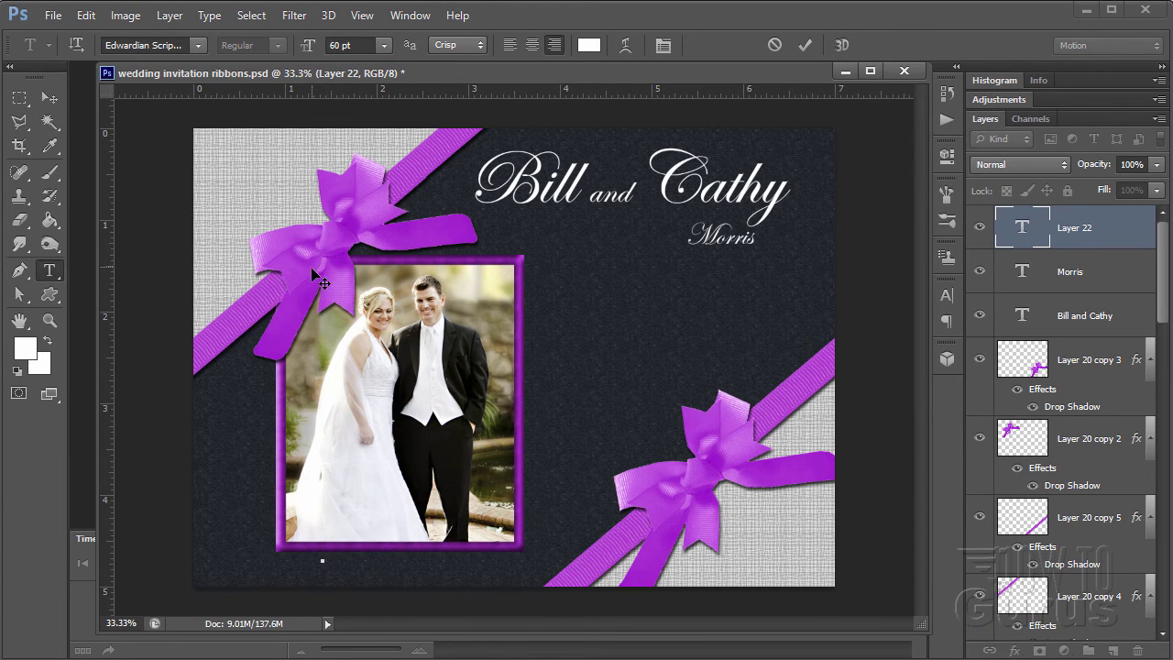
pyautogui.click(359, 44)
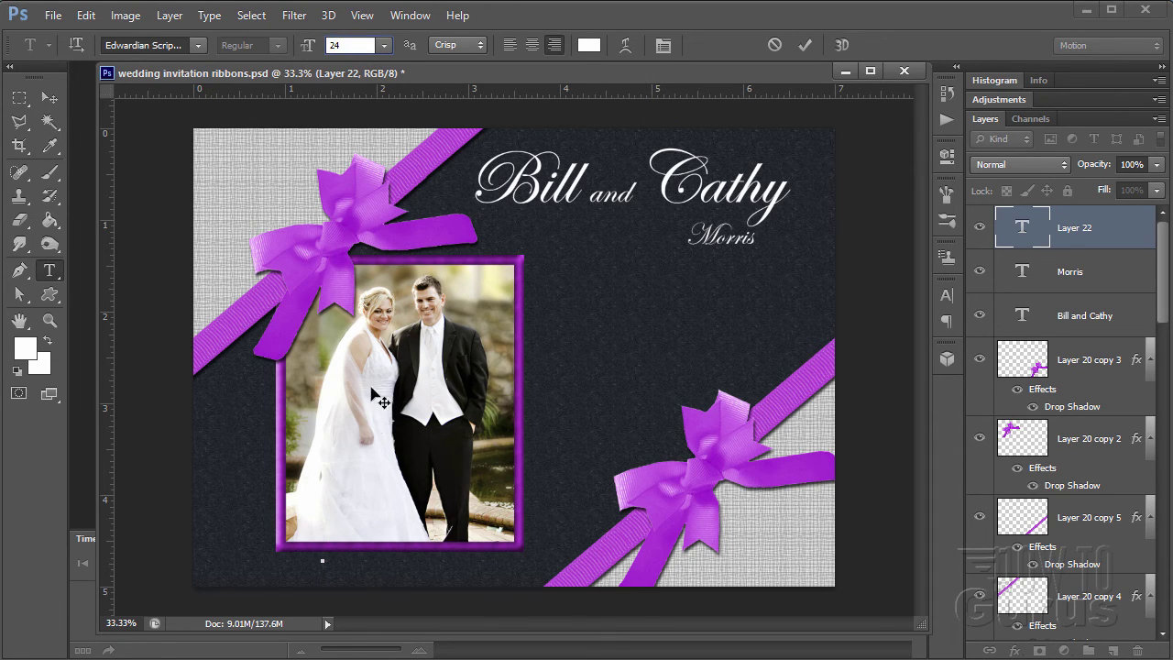
pyautogui.press('Return')
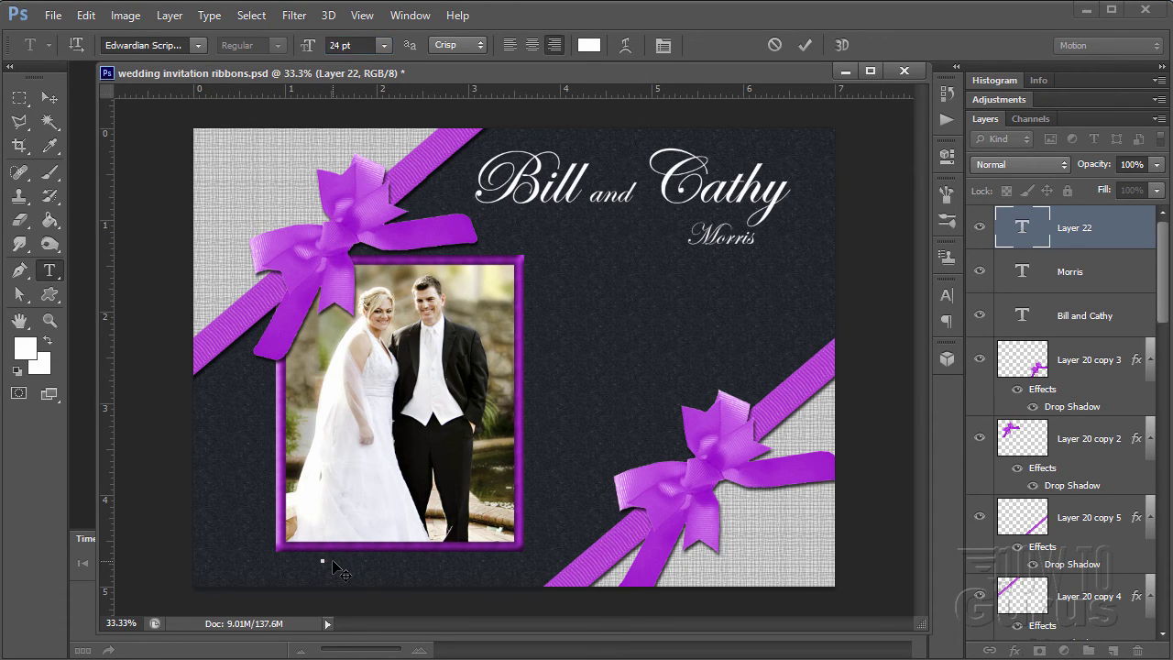
# - Type 'Jan. 14, 2016' below the photo and centre it under the frame
pyautogui.click(322, 560)
pyautogui.write('Jan.')
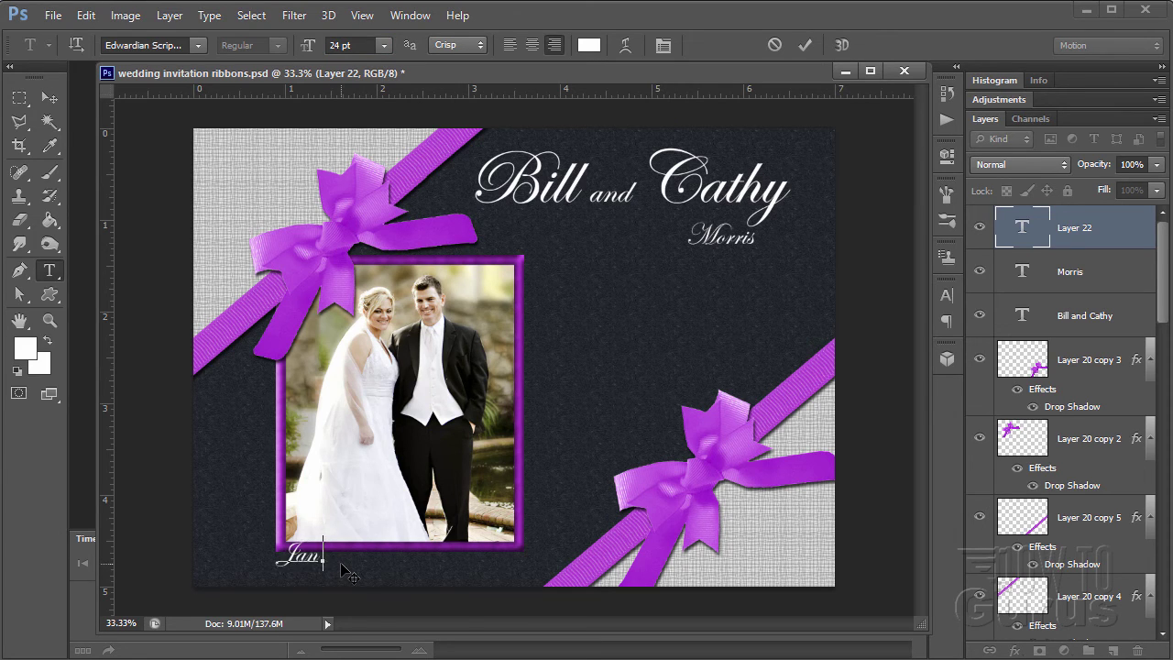
pyautogui.write(' 14, 2016')
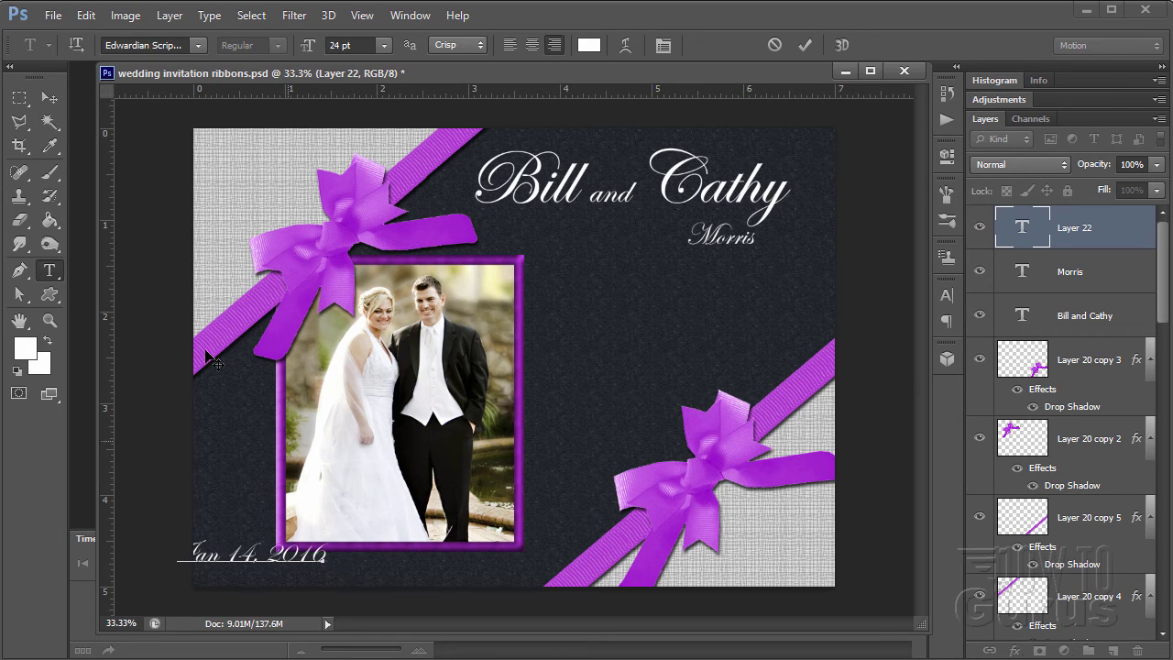
pyautogui.click(50, 97)
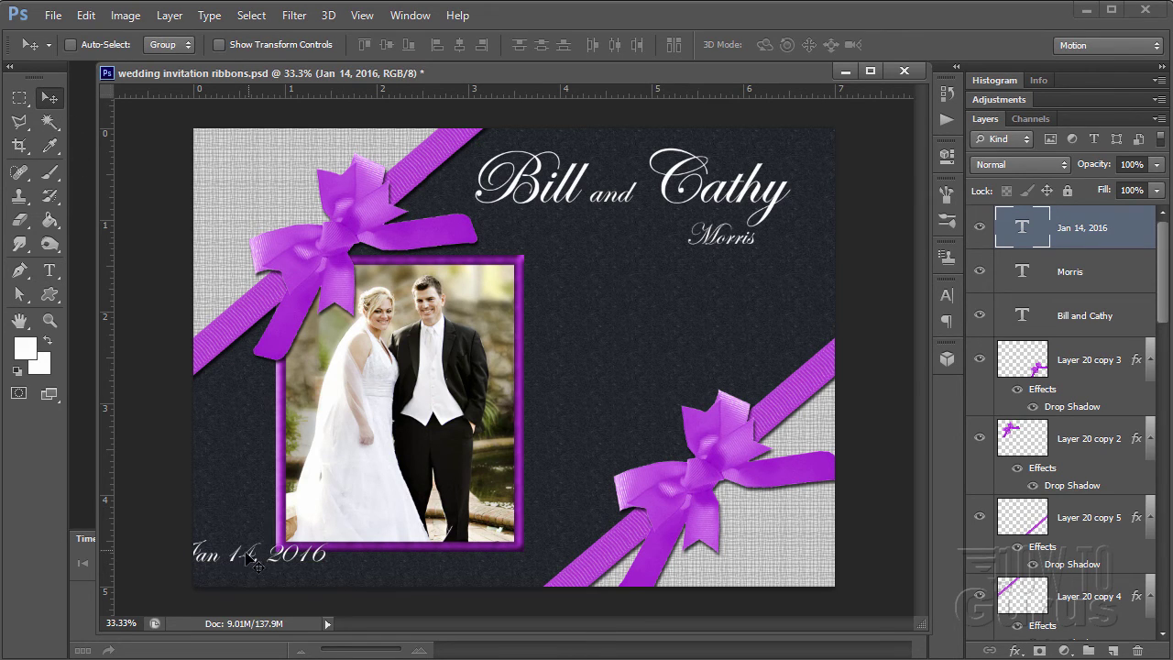
pyautogui.moveTo(264, 558); pyautogui.dragTo(392, 570)
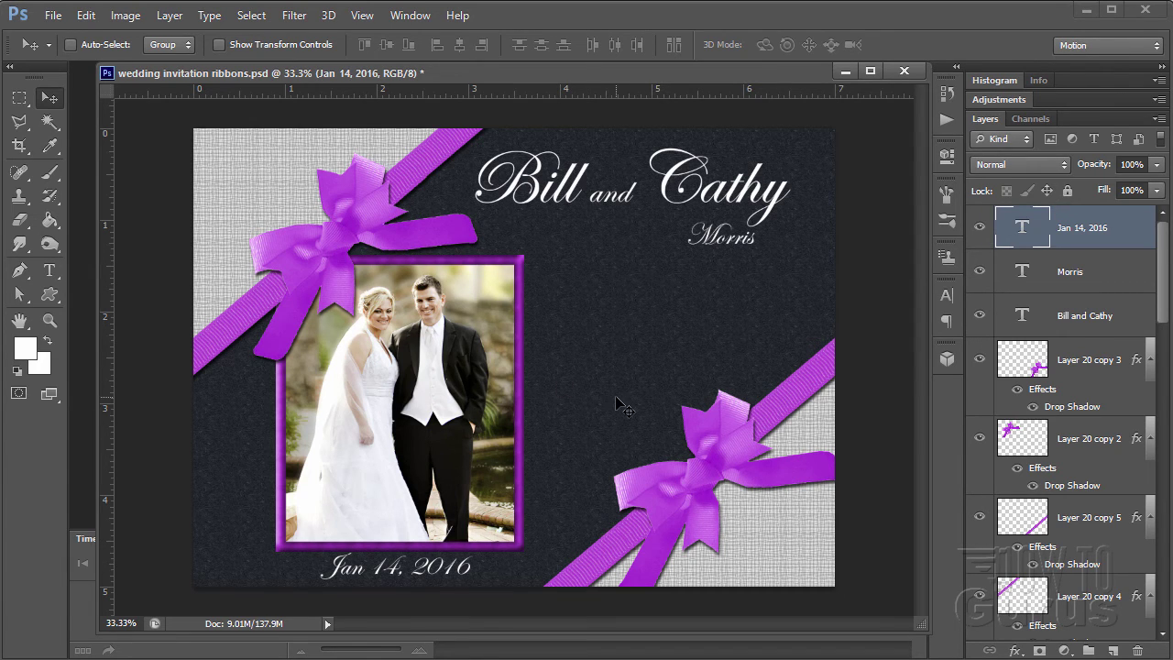
pyautogui.click(1088, 284)
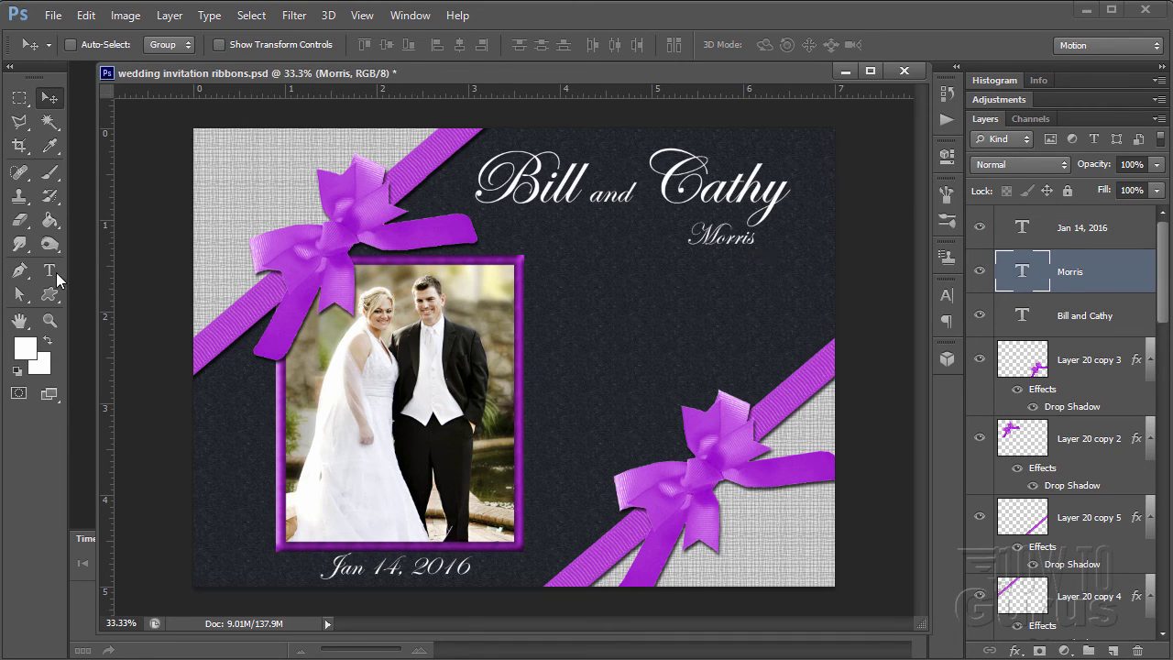
pyautogui.click(51, 270)
# - Restore the surname to 60 pt, then add a new empty layer above the date layer
pyautogui.doubleClick(699, 229)
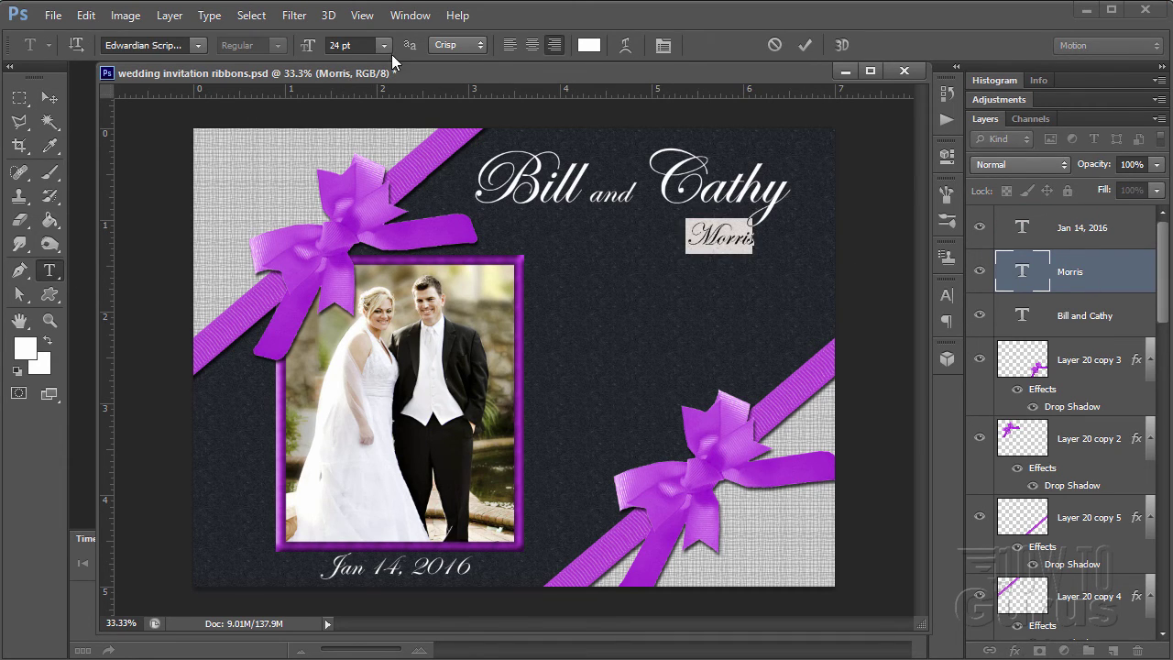
pyautogui.click(307, 53)
pyautogui.write('60')
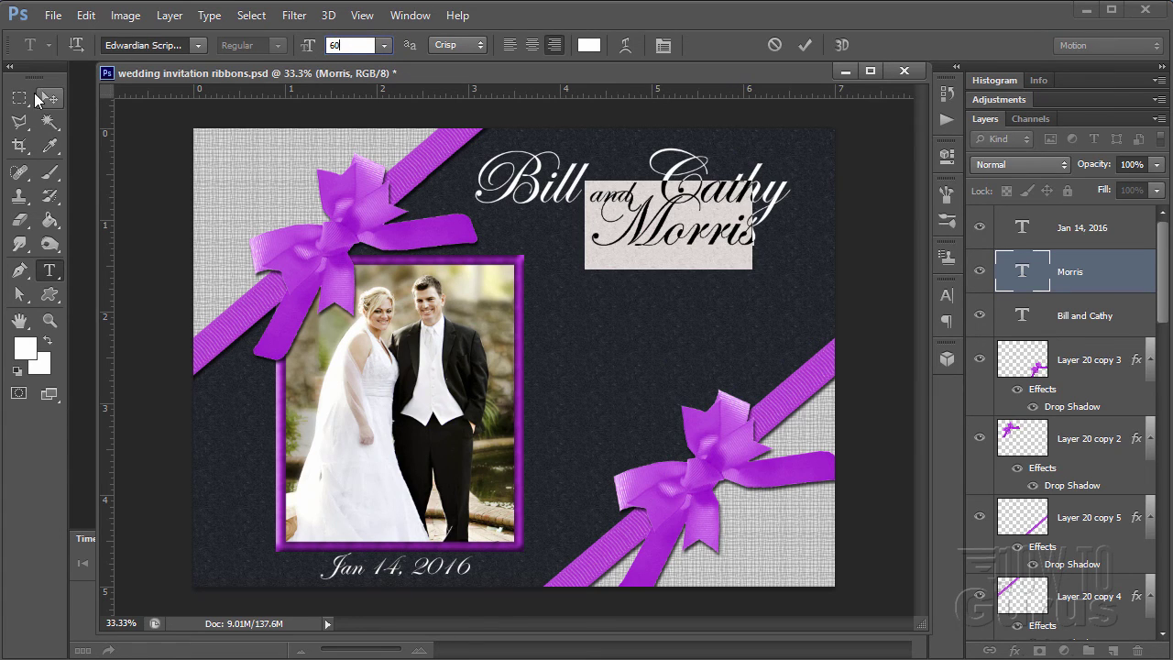
pyautogui.click(50, 97)
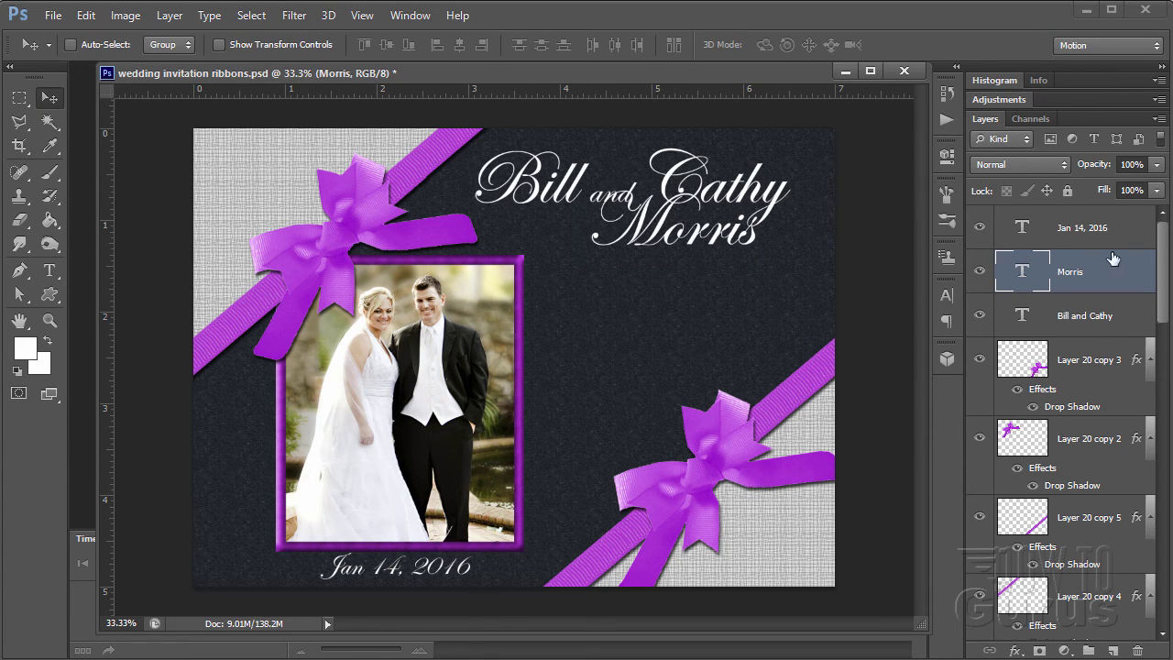
pyautogui.click(1127, 235)
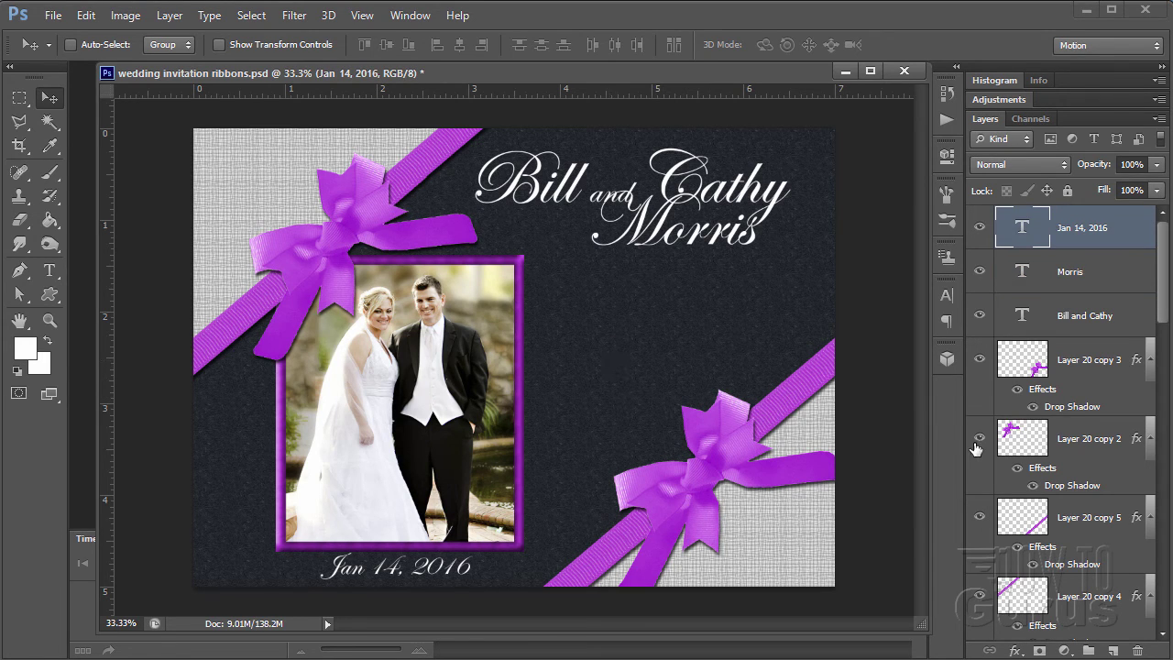
pyautogui.click(1113, 650)
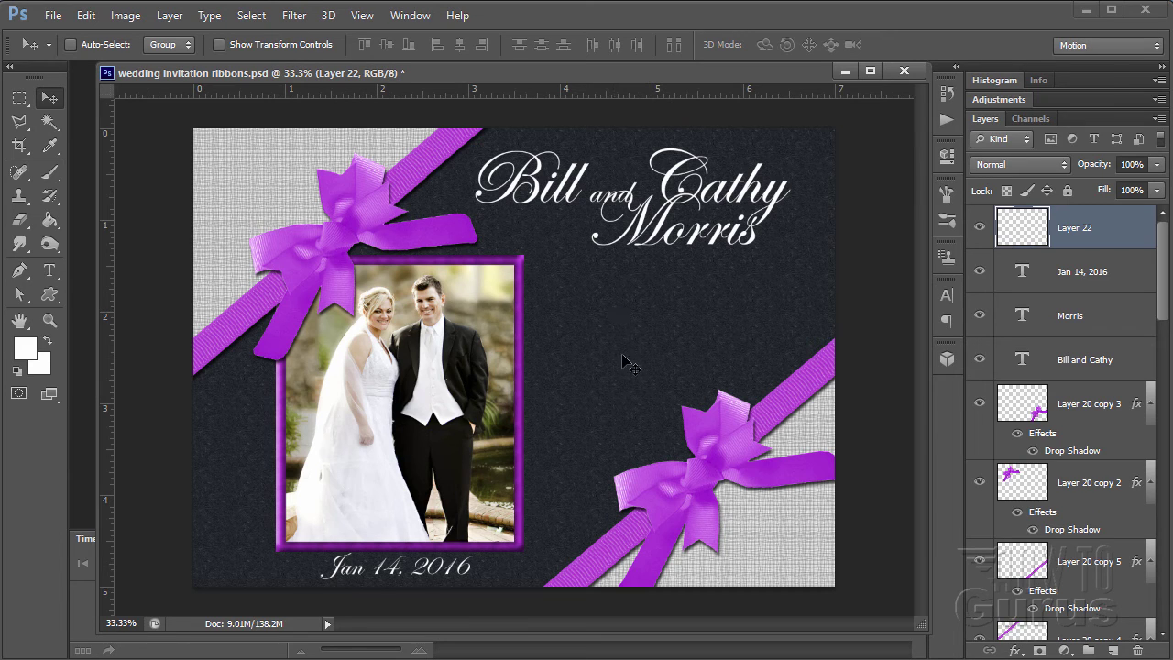
# - Choose Times New Roman as the Type tool's font
pyautogui.click(51, 273)
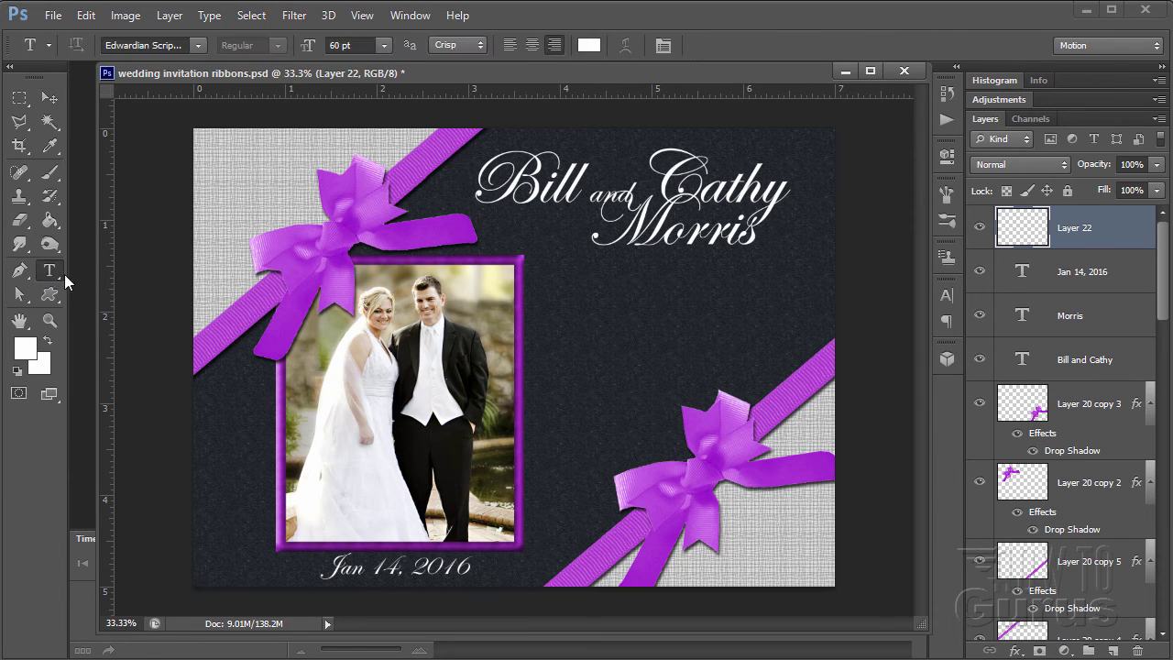
pyautogui.click(195, 47)
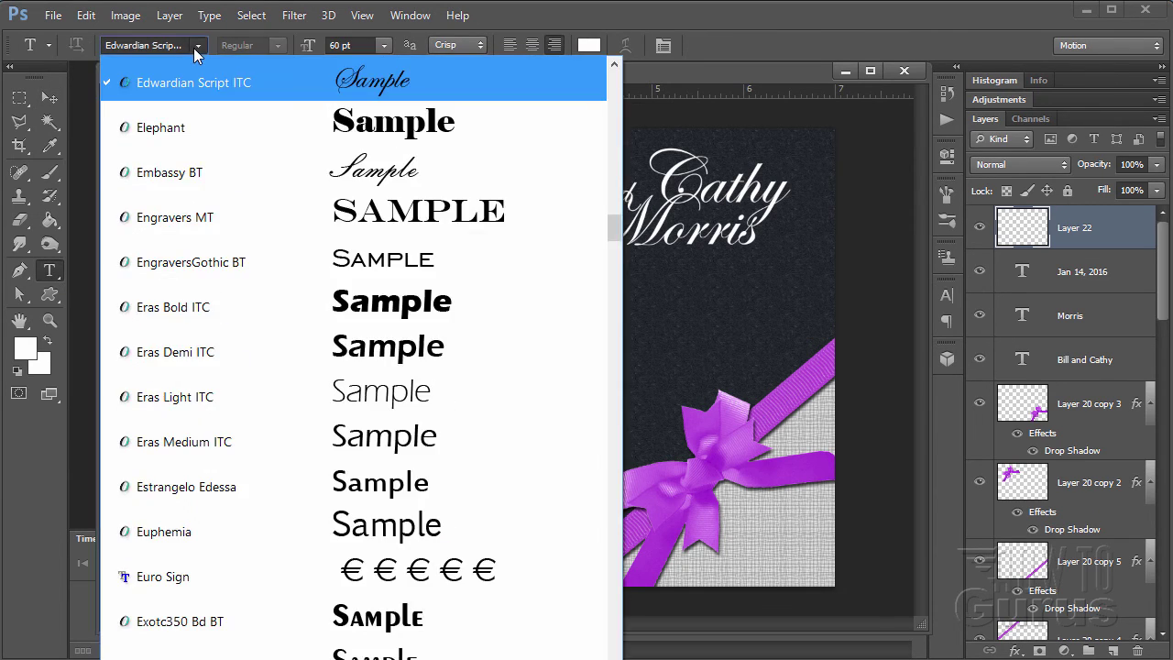
pyautogui.scroll(-12, 248, 335)
pyautogui.scroll(-15, 247, 337)
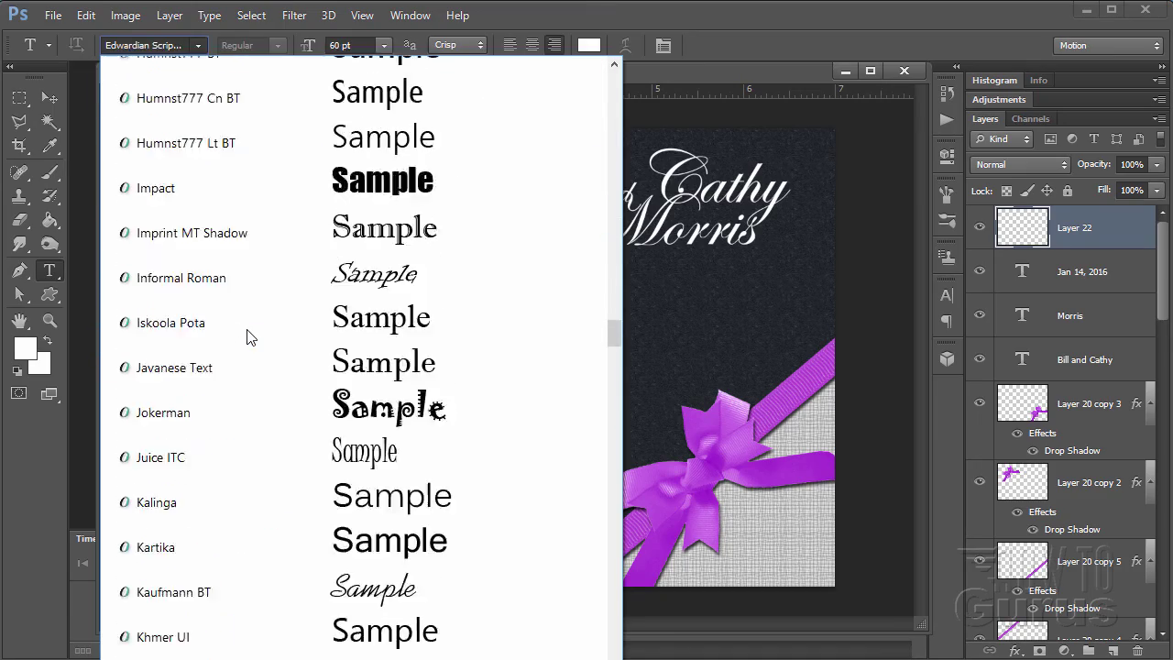
pyautogui.scroll(-11, 247, 336)
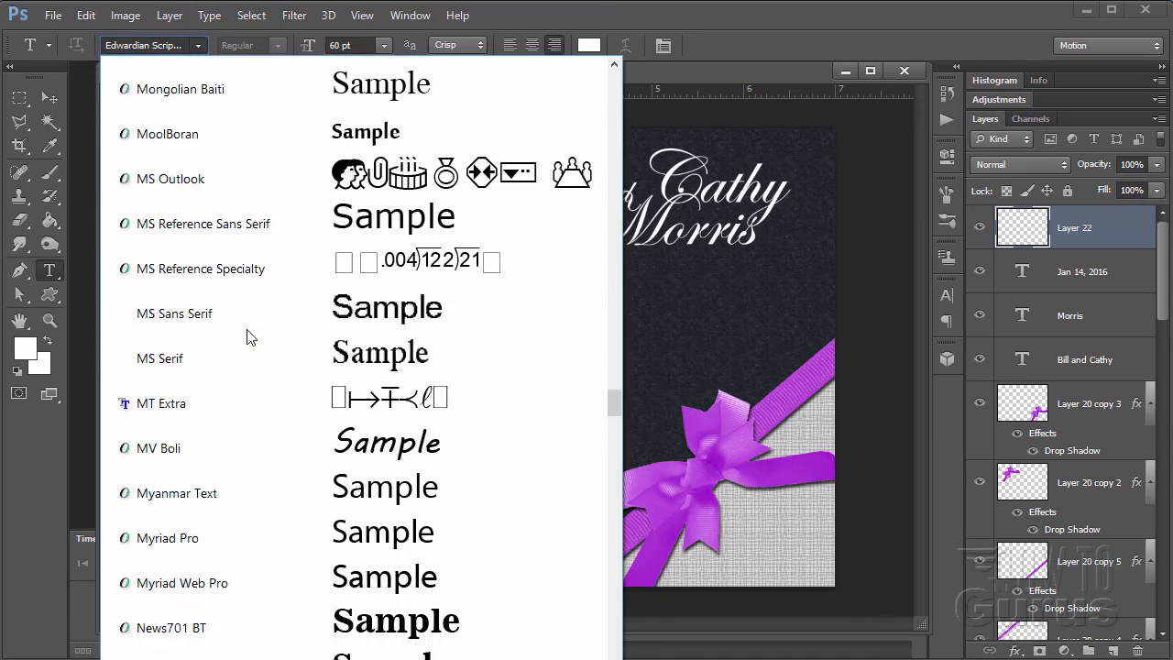
pyautogui.scroll(-10, 248, 336)
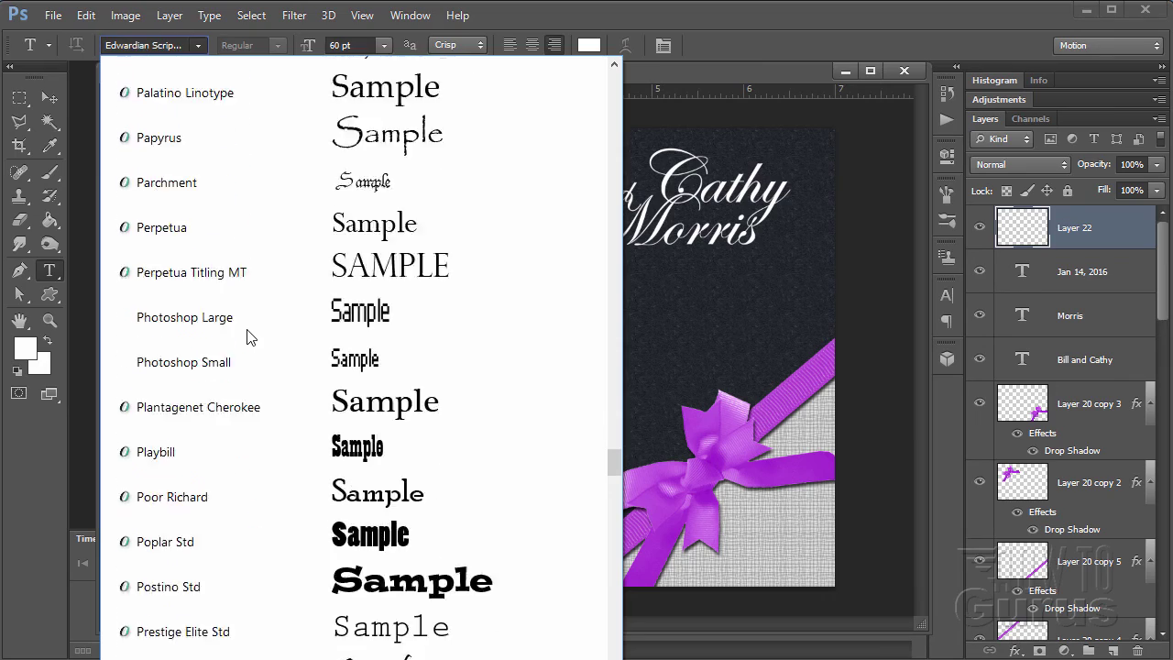
pyautogui.scroll(-10, 248, 336)
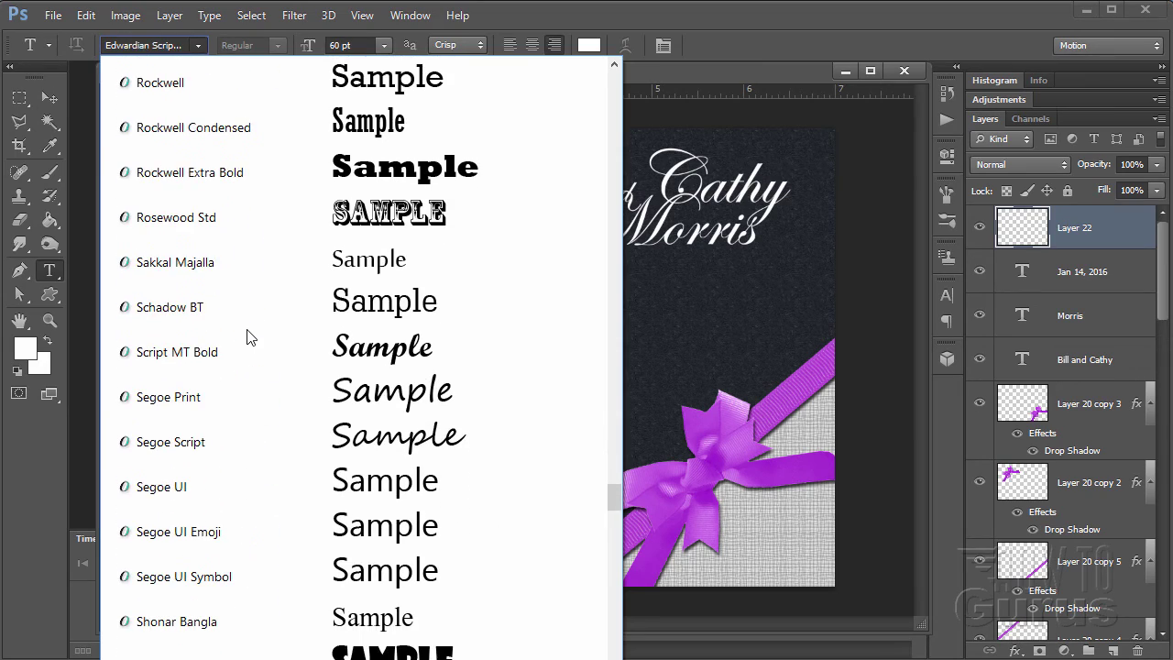
pyautogui.scroll(-10, 248, 336)
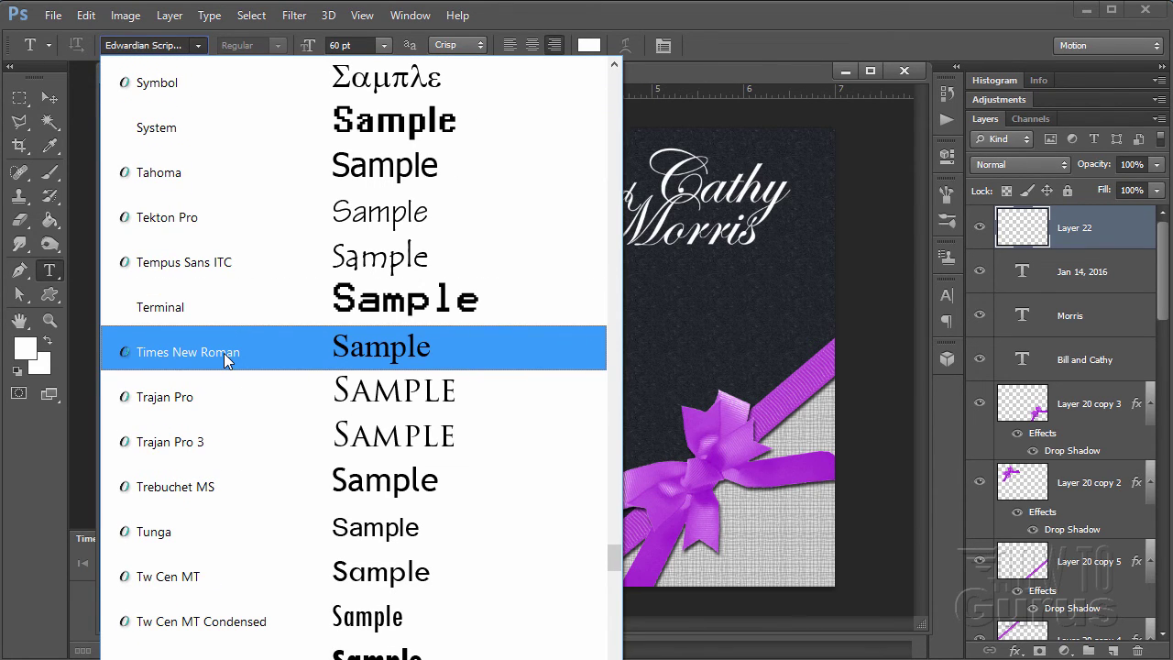
pyautogui.click(224, 353)
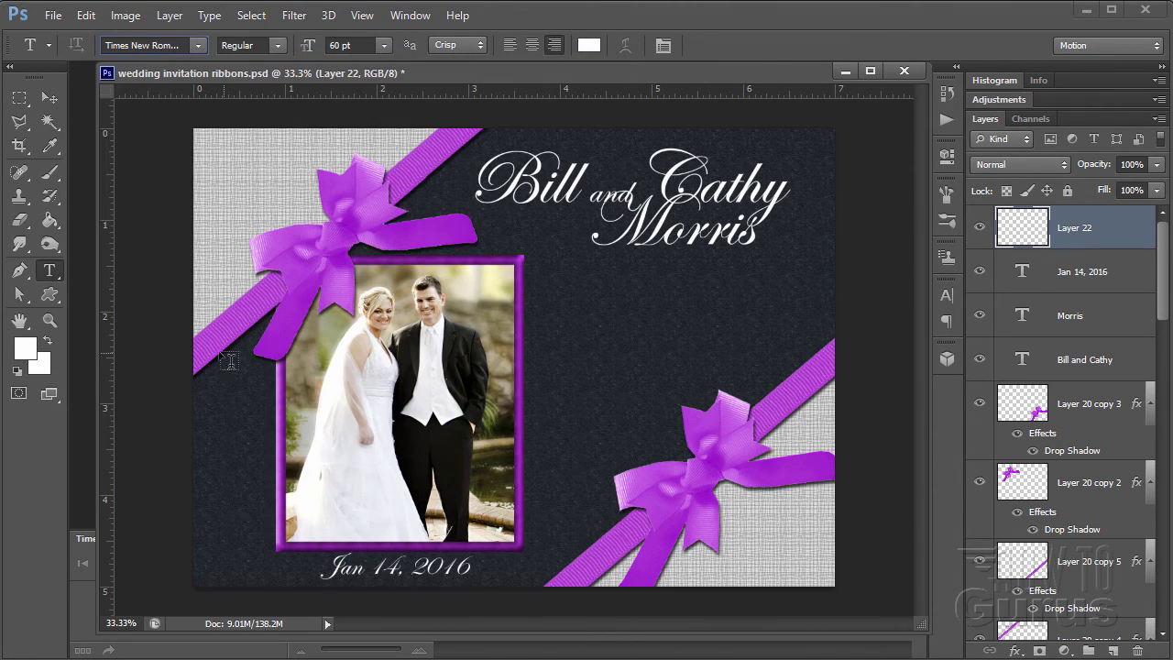
# - Make it Italic at 13 pt and type 'Quote' to the right of the photo
pyautogui.click(283, 47)
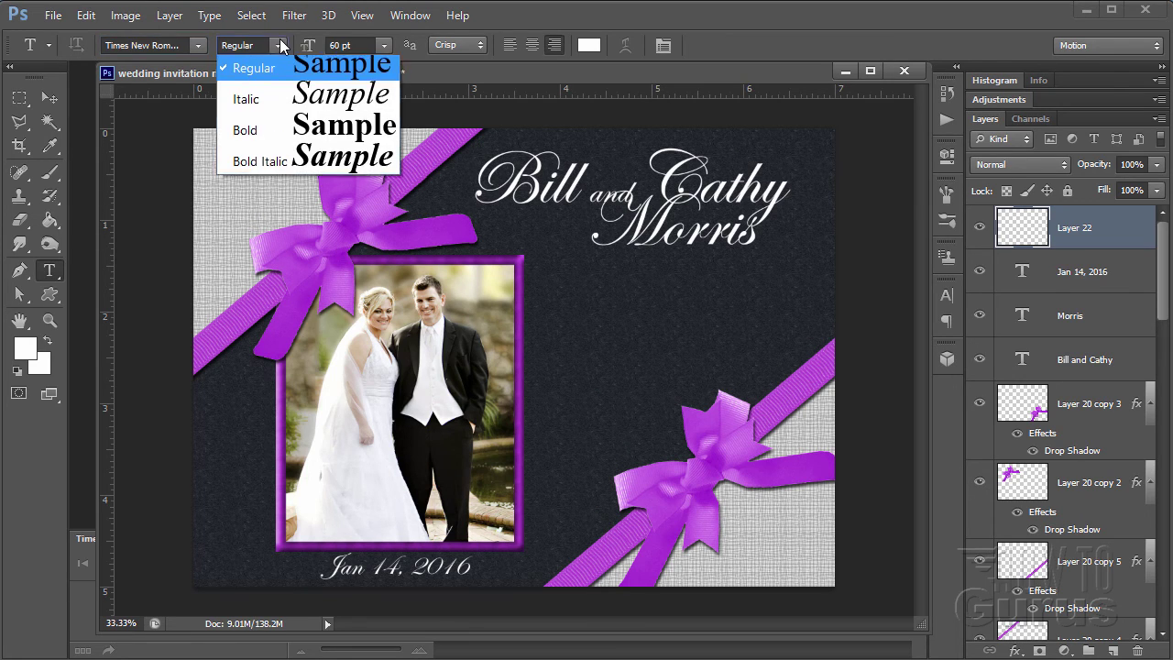
pyautogui.click(258, 104)
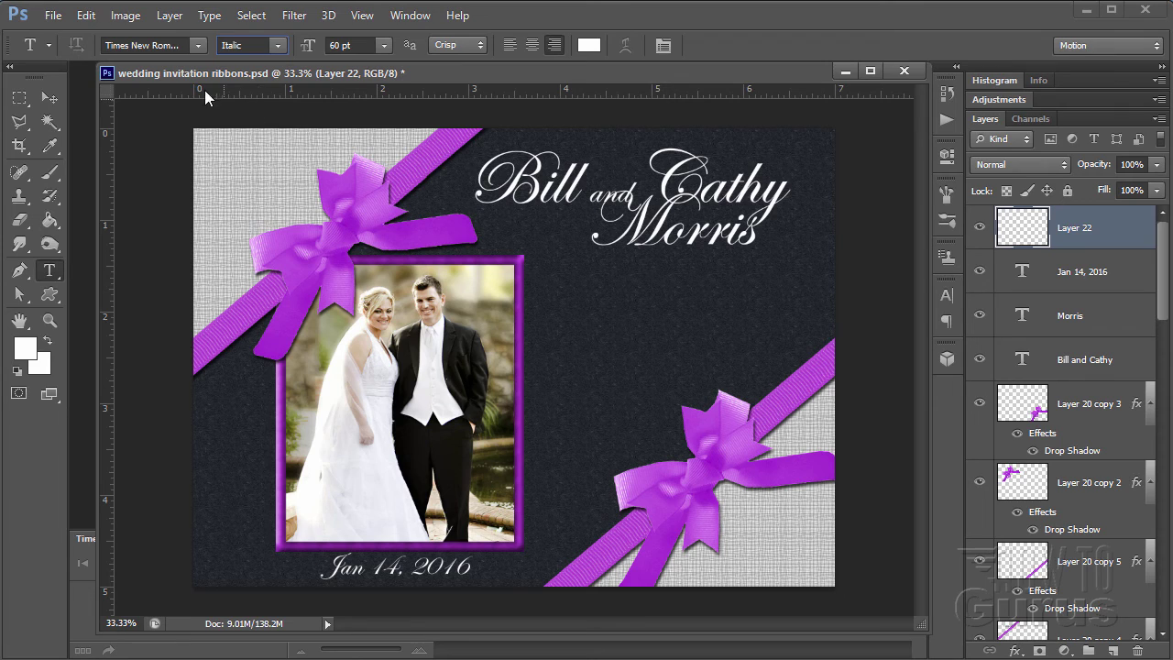
pyautogui.click(332, 46)
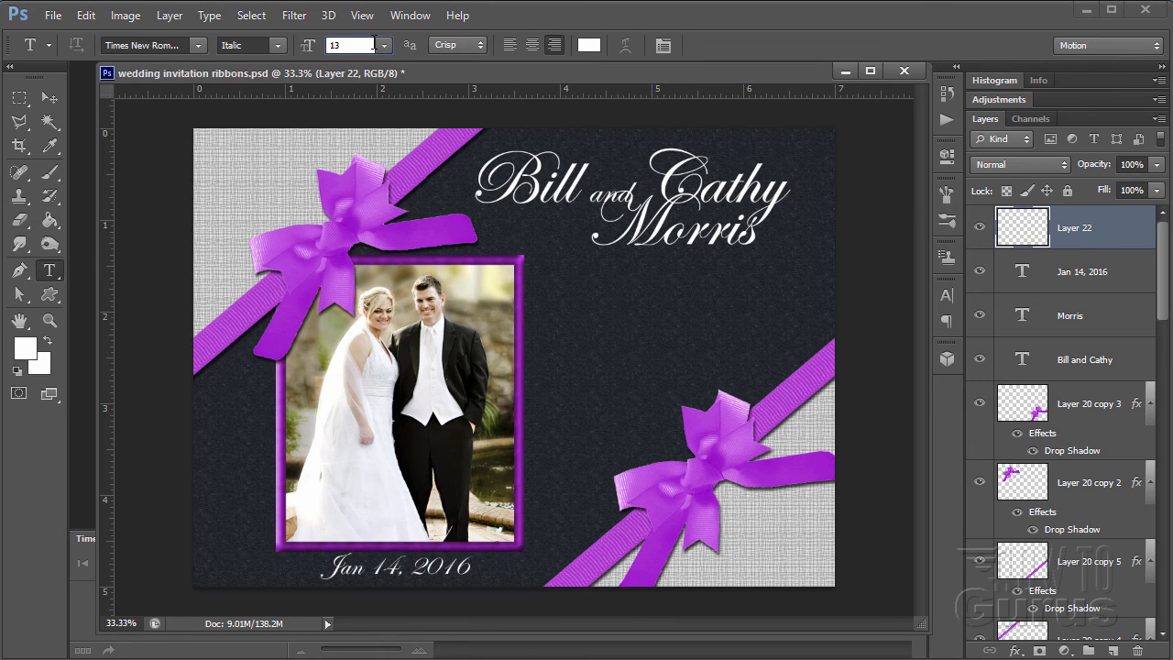
pyautogui.click(587, 340)
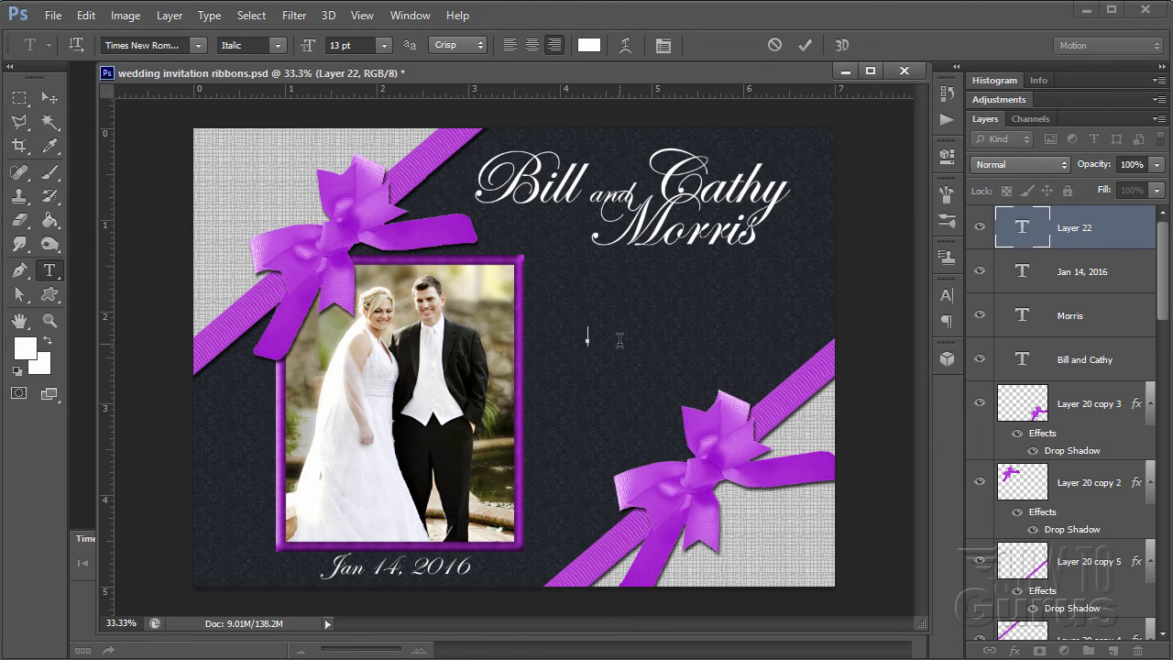
pyautogui.write('Quote')
# - Copy the full eight-line quote from wedding invite quote.rtf in WordPad and return to Photoshop
pyautogui.hotkey('alt', 'Tab')
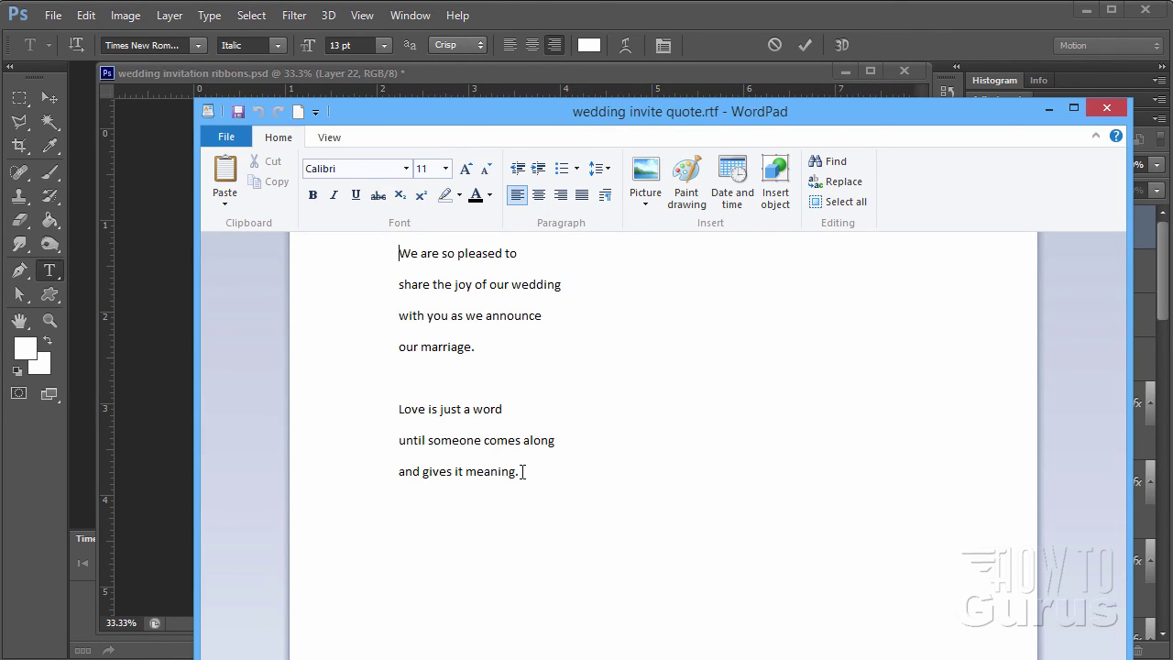
pyautogui.moveTo(522, 471); pyautogui.dragTo(396, 260)
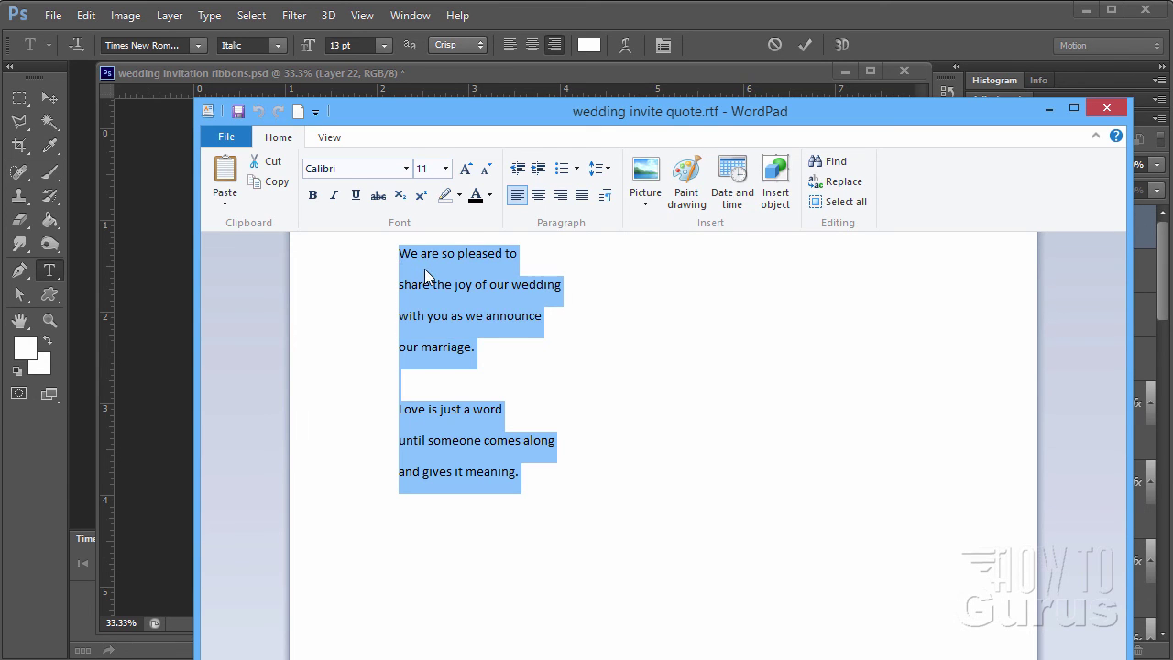
pyautogui.rightClick(424, 269)
pyautogui.click(485, 303)
pyautogui.click(561, 80)
pyautogui.doubleClick(573, 338)
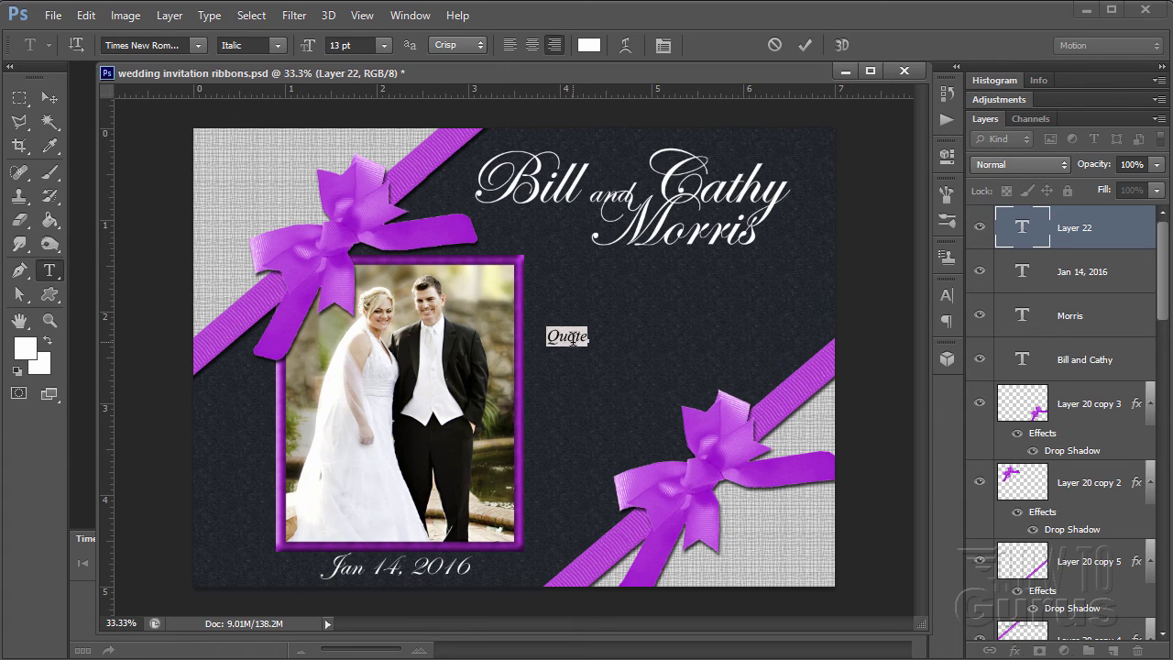
# - Paste the poem over the placeholder, centre its lines, and move it up and right below the names
pyautogui.hotkey('ctrl', 'v')
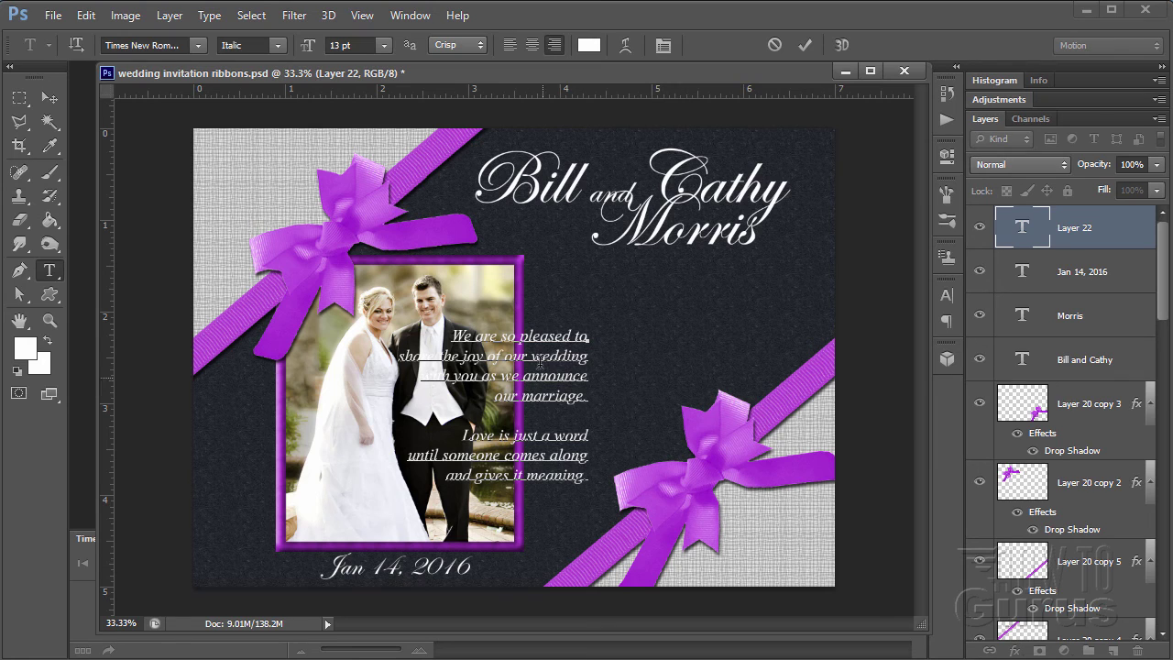
pyautogui.doubleClick(532, 335)
pyautogui.tripleClick(532, 336)
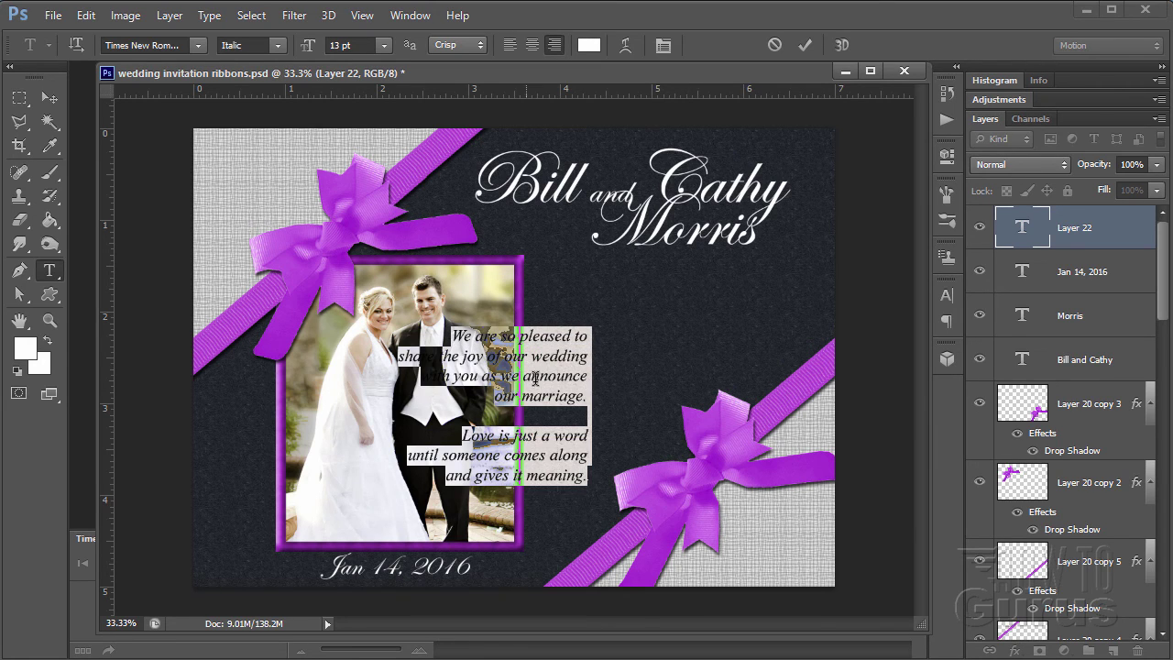
pyautogui.click(532, 45)
pyautogui.click(50, 98)
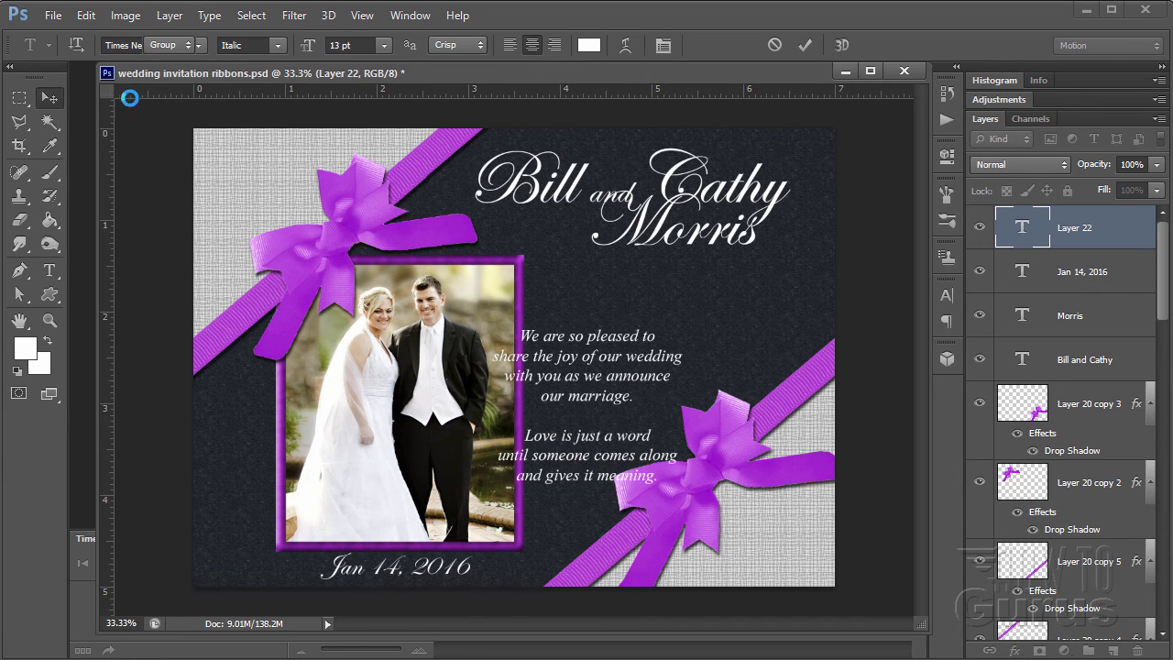
pyautogui.moveTo(572, 400); pyautogui.dragTo(622, 341)
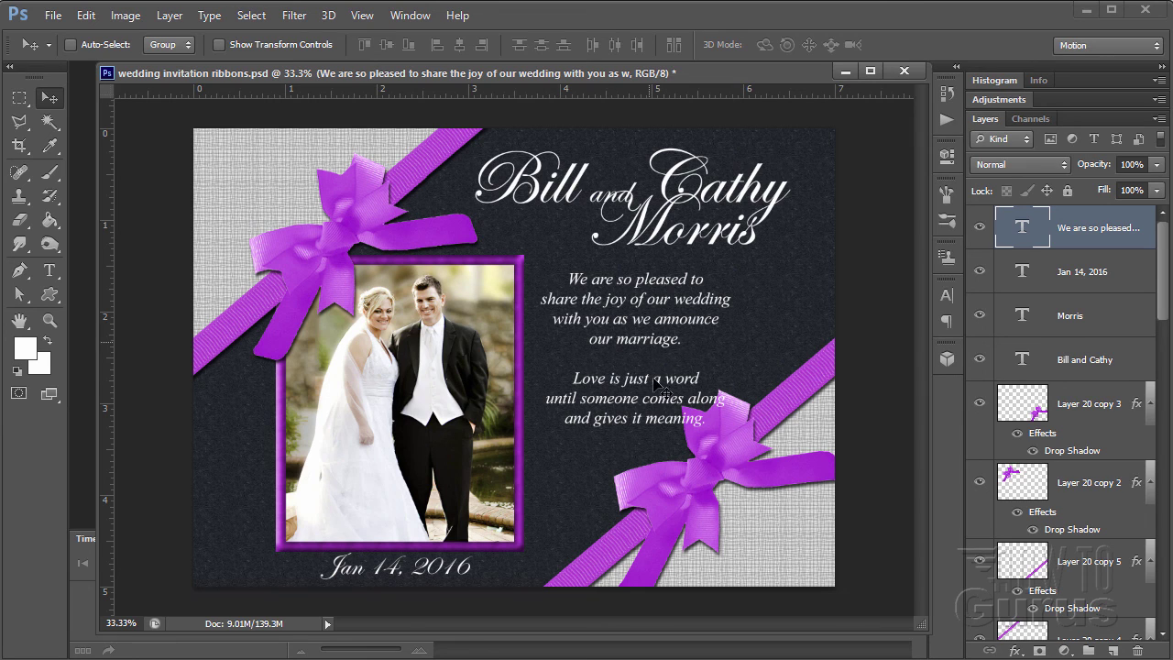
# - Add a Multiply, 75% opacity, 120°, 5 px drop shadow to the poem layer
pyautogui.click(174, 18)
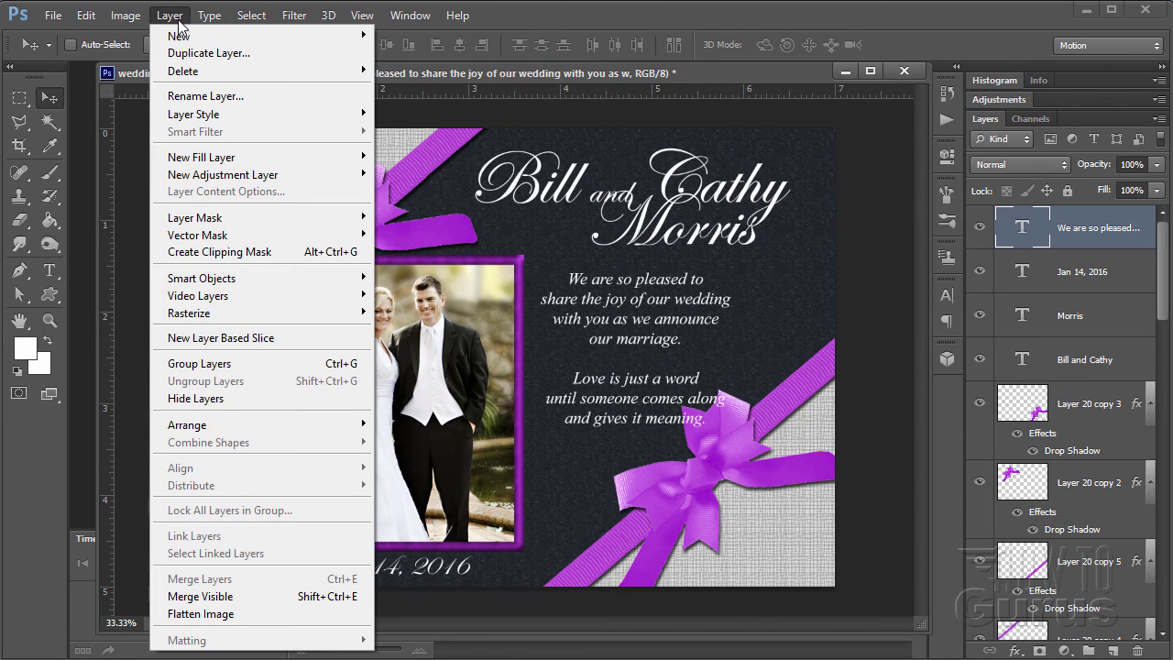
pyautogui.moveTo(229, 111)
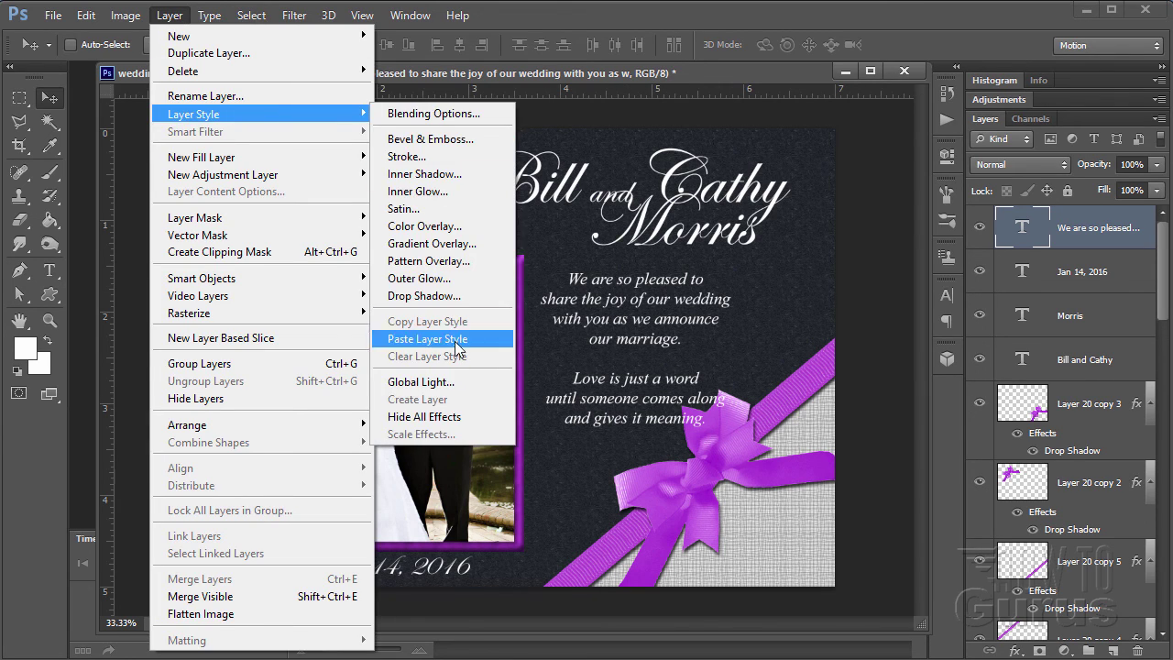
pyautogui.click(453, 296)
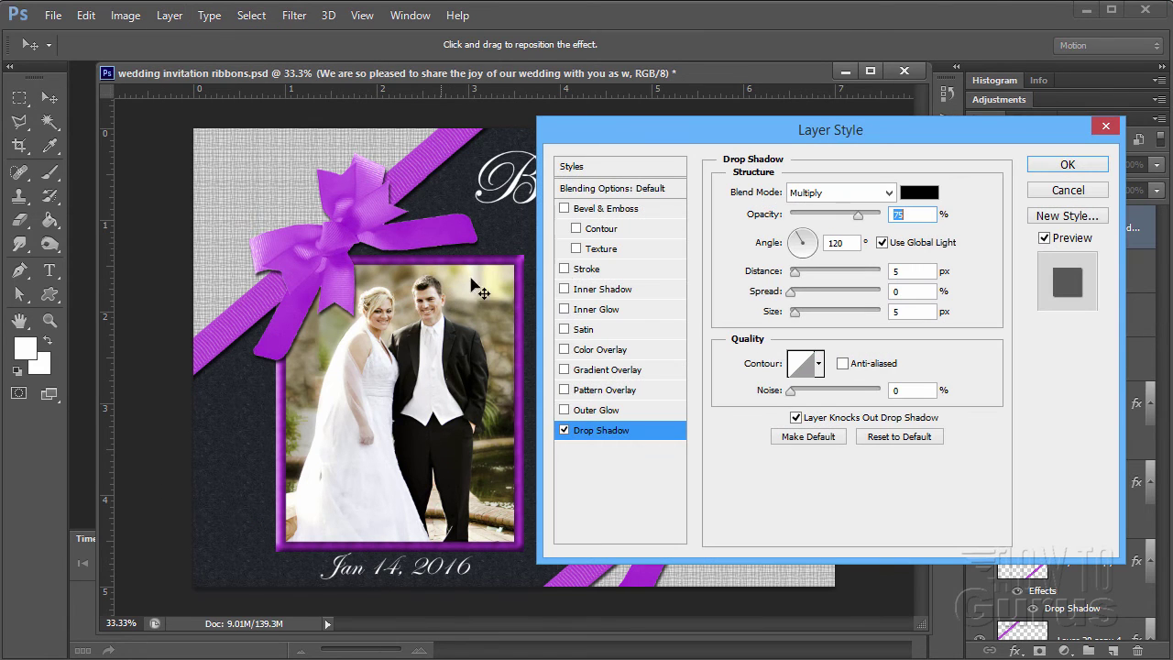
pyautogui.moveTo(734, 146); pyautogui.dragTo(980, 278)
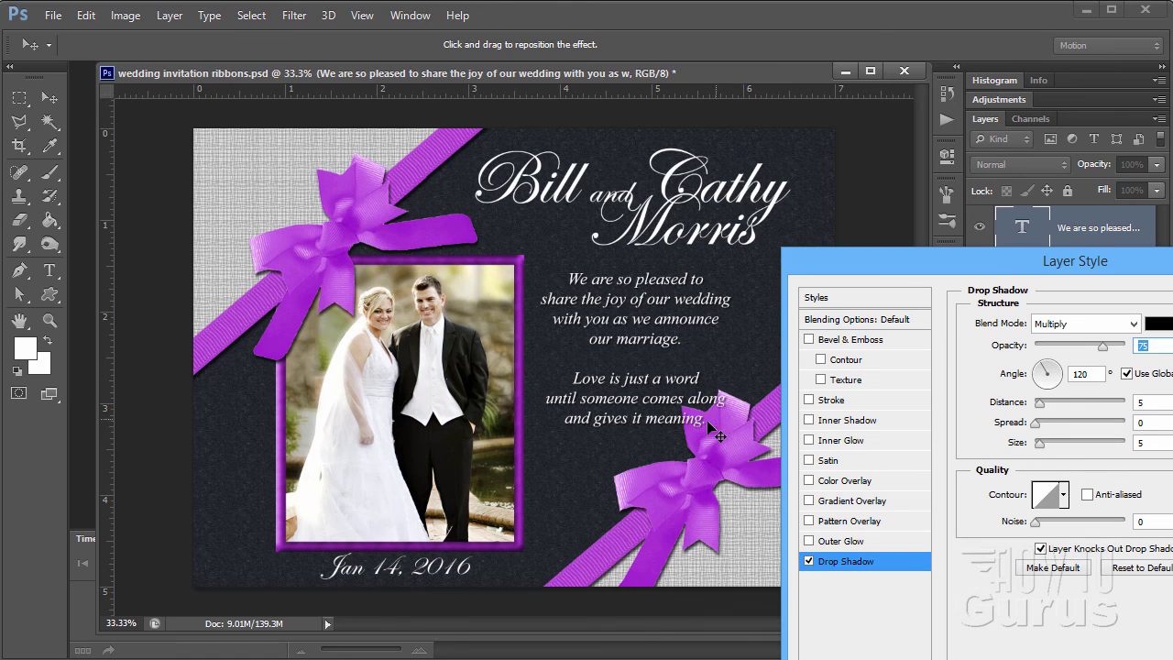
pyautogui.moveTo(850, 268); pyautogui.dragTo(662, 261)
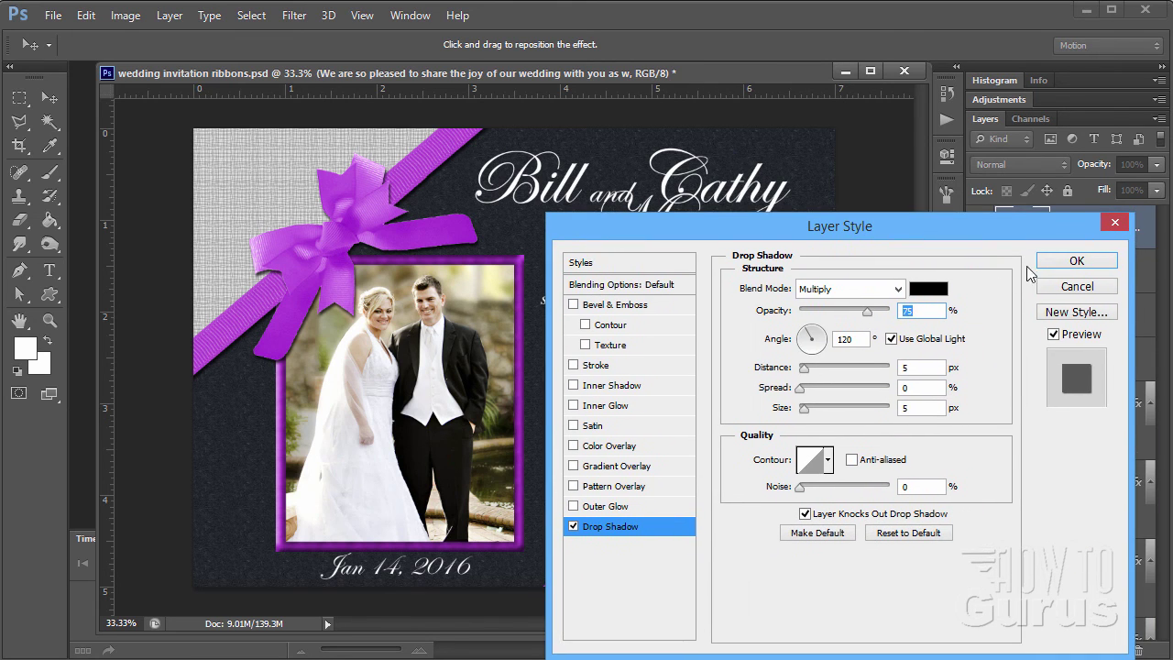
pyautogui.click(1038, 261)
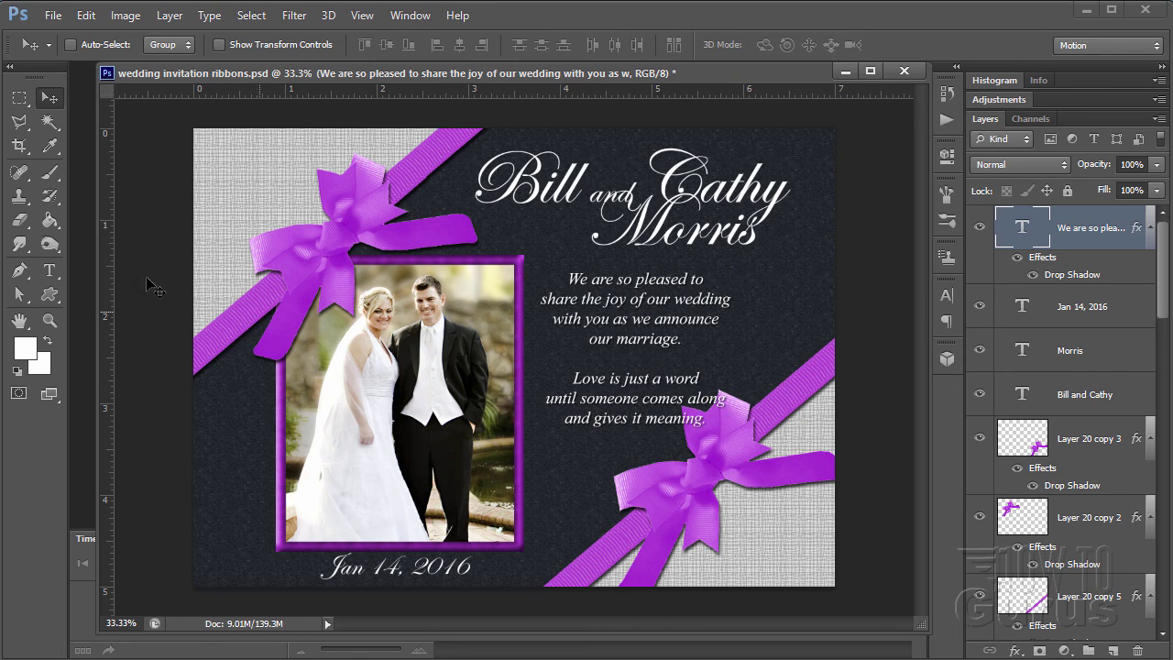
# - Set the poem's Add Space Before Paragraph to -5.5 pt and commit the text edit
pyautogui.click(53, 272)
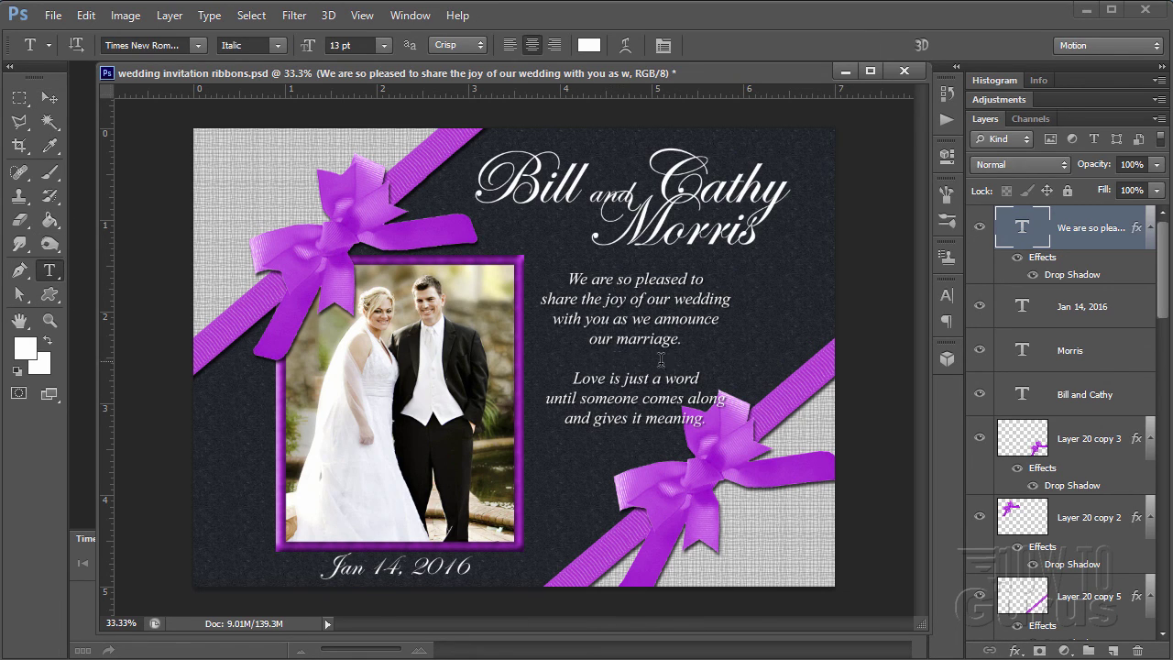
pyautogui.click(575, 376)
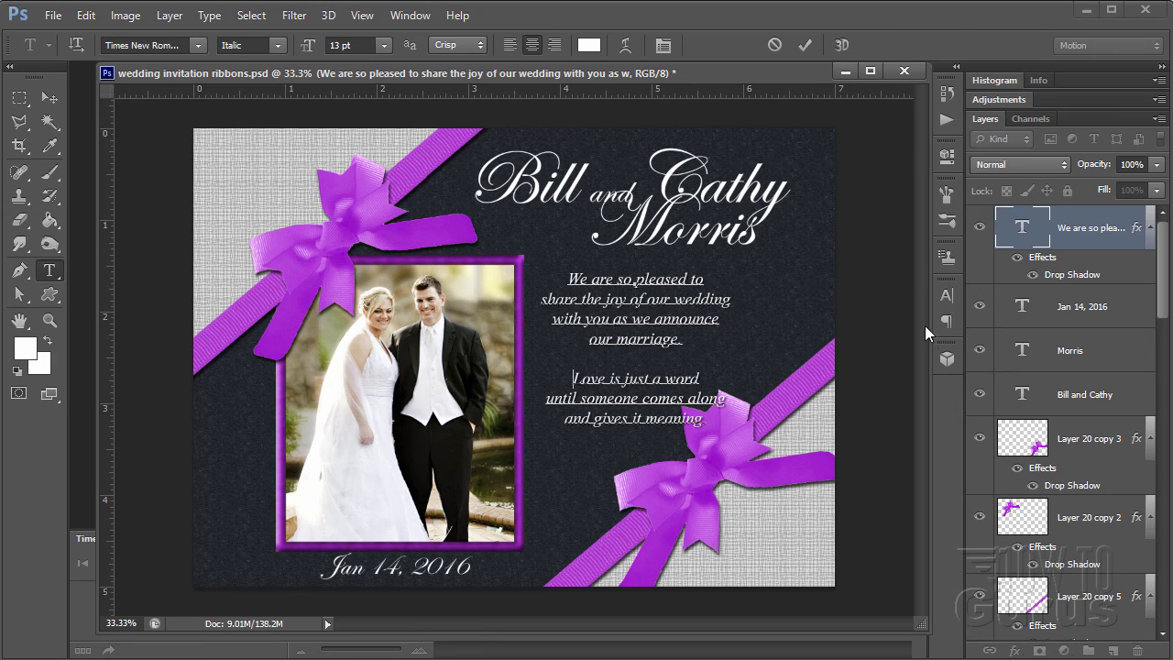
pyautogui.click(947, 322)
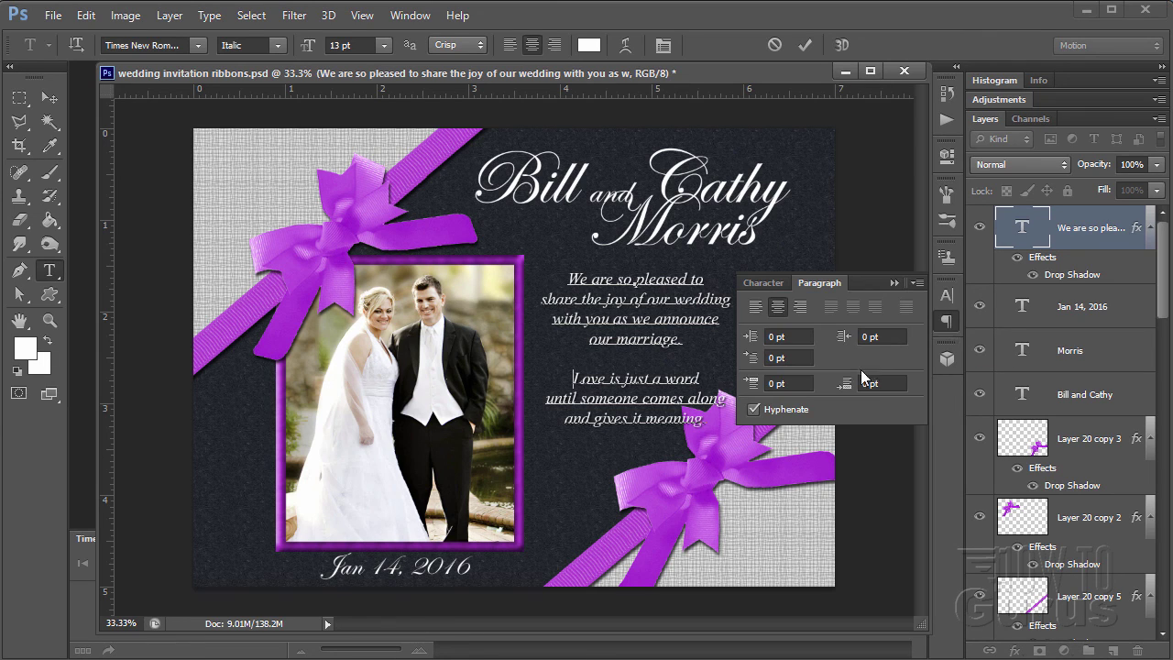
pyautogui.click(788, 383)
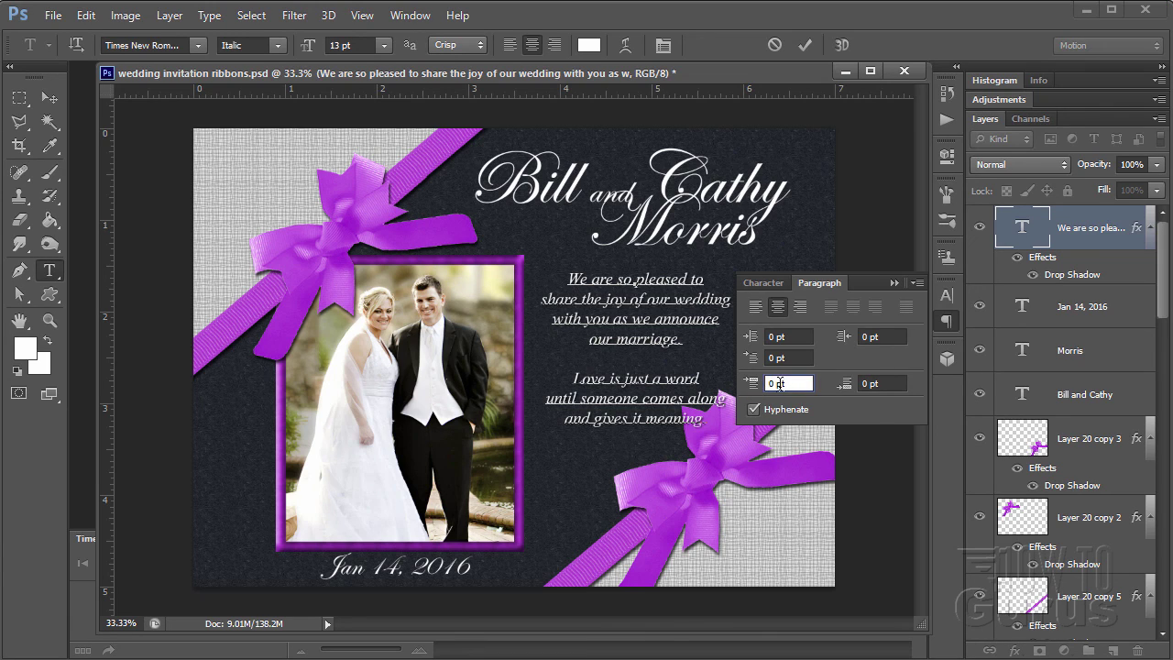
pyautogui.moveTo(753, 386); pyautogui.dragTo(657, 396)
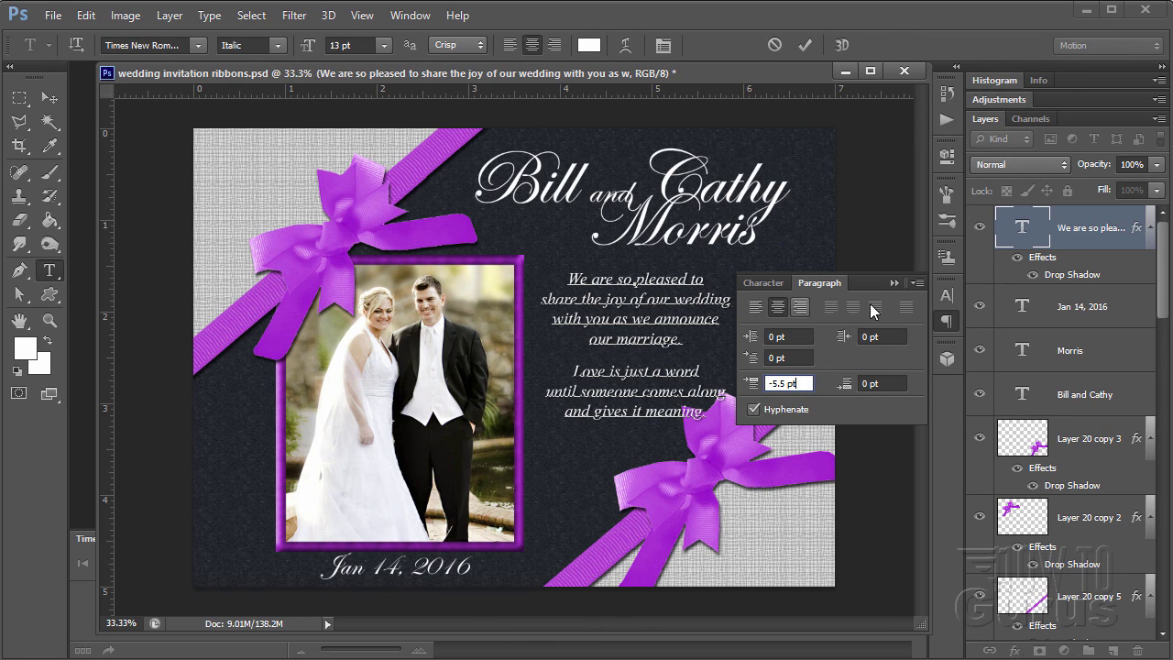
pyautogui.click(892, 284)
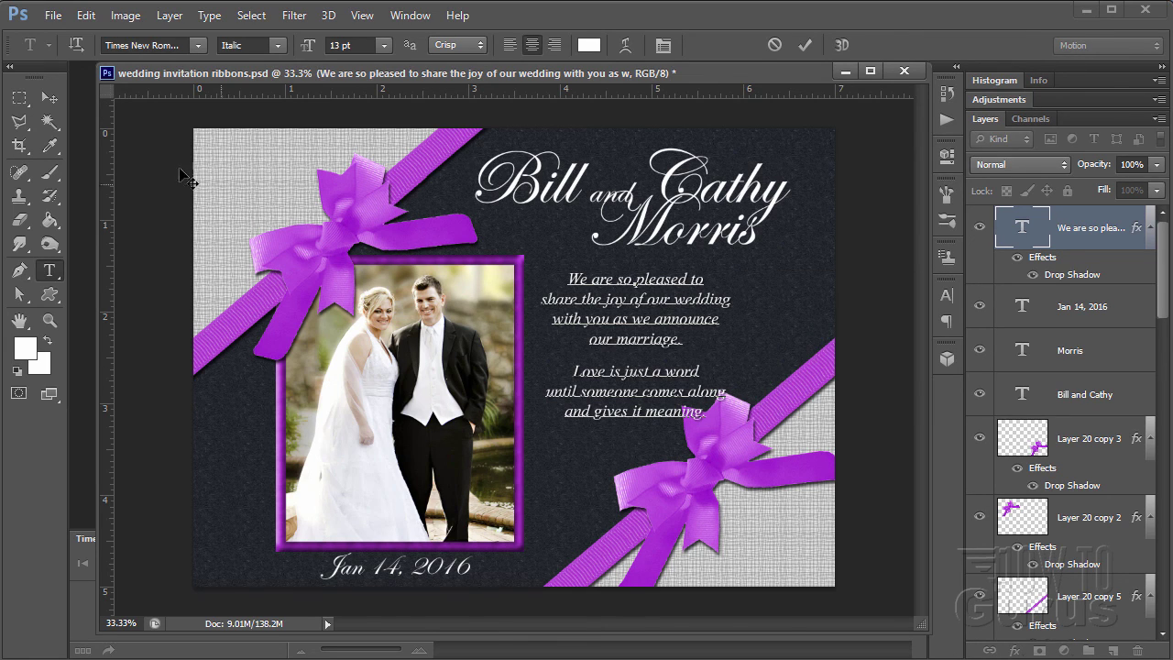
pyautogui.click(50, 97)
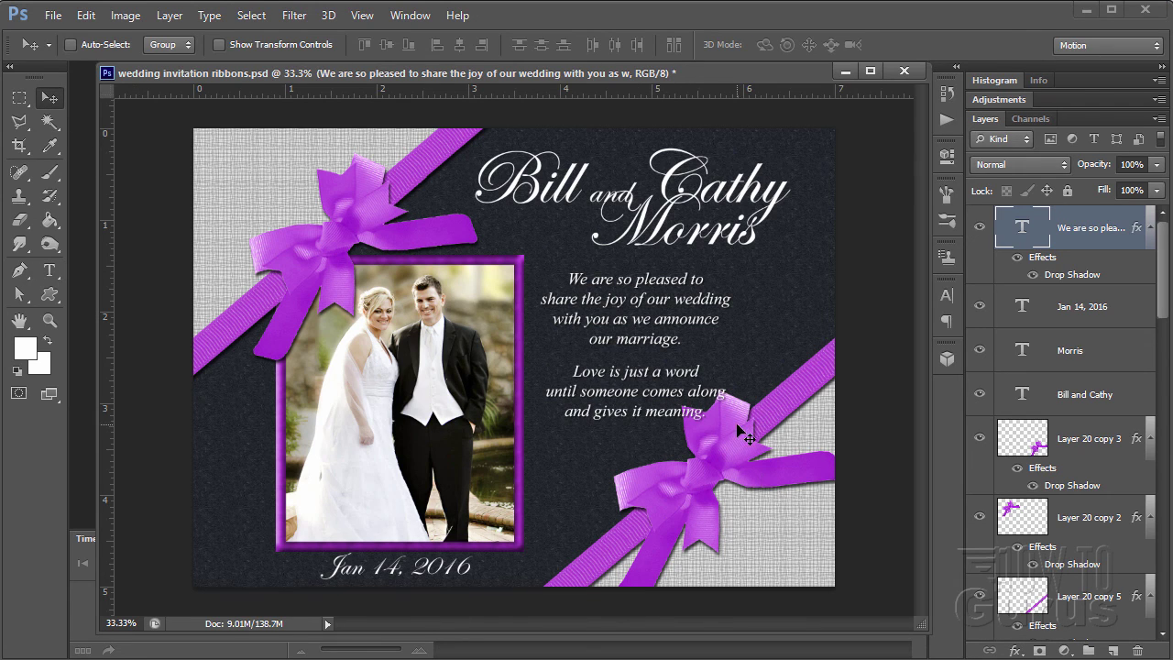
# - Nudge Layer 20 copy 3 and Layer 20 copy 5 down-right, and the poem text slightly up
pyautogui.click(1082, 454)
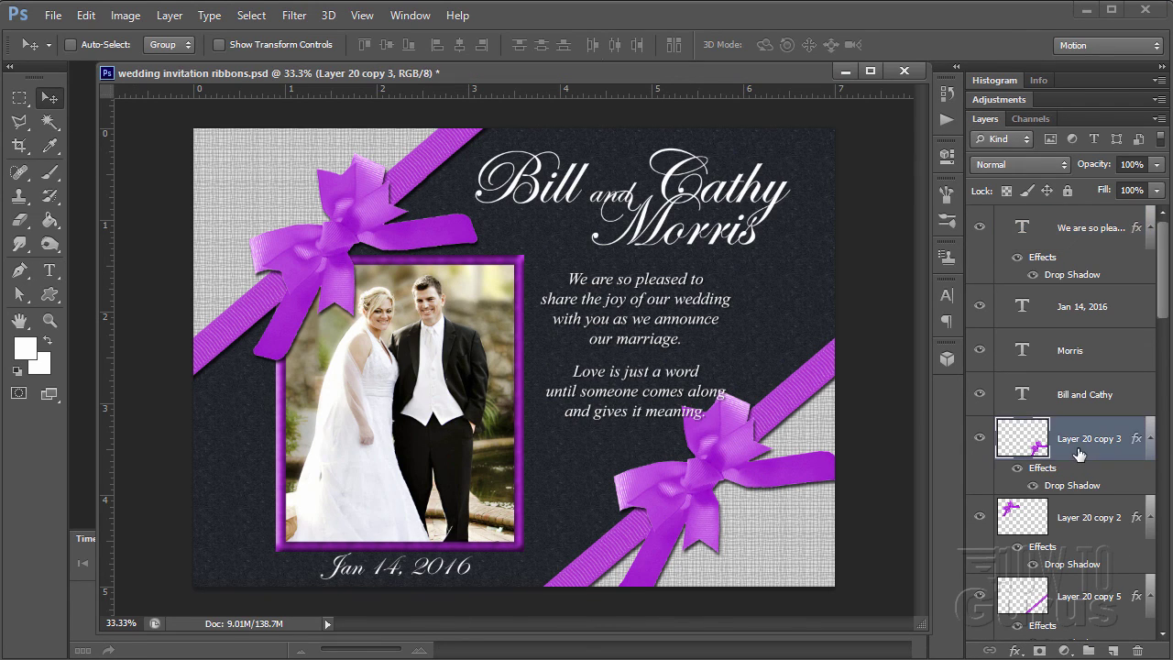
pyautogui.moveTo(699, 490); pyautogui.dragTo(698, 504)
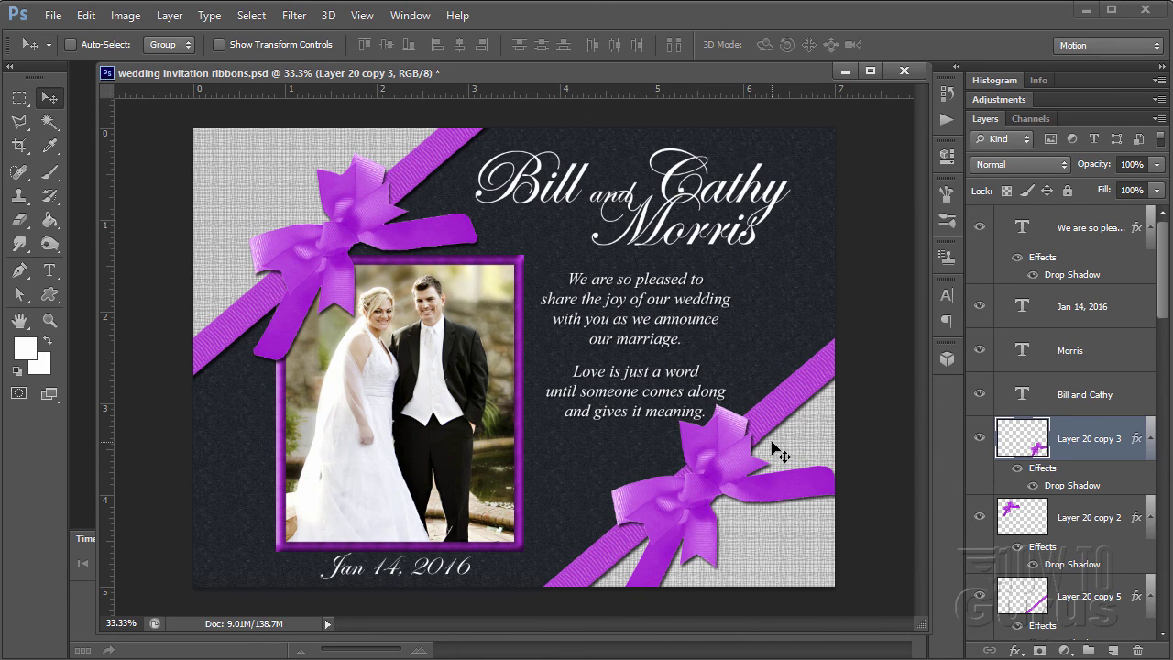
pyautogui.click(1074, 602)
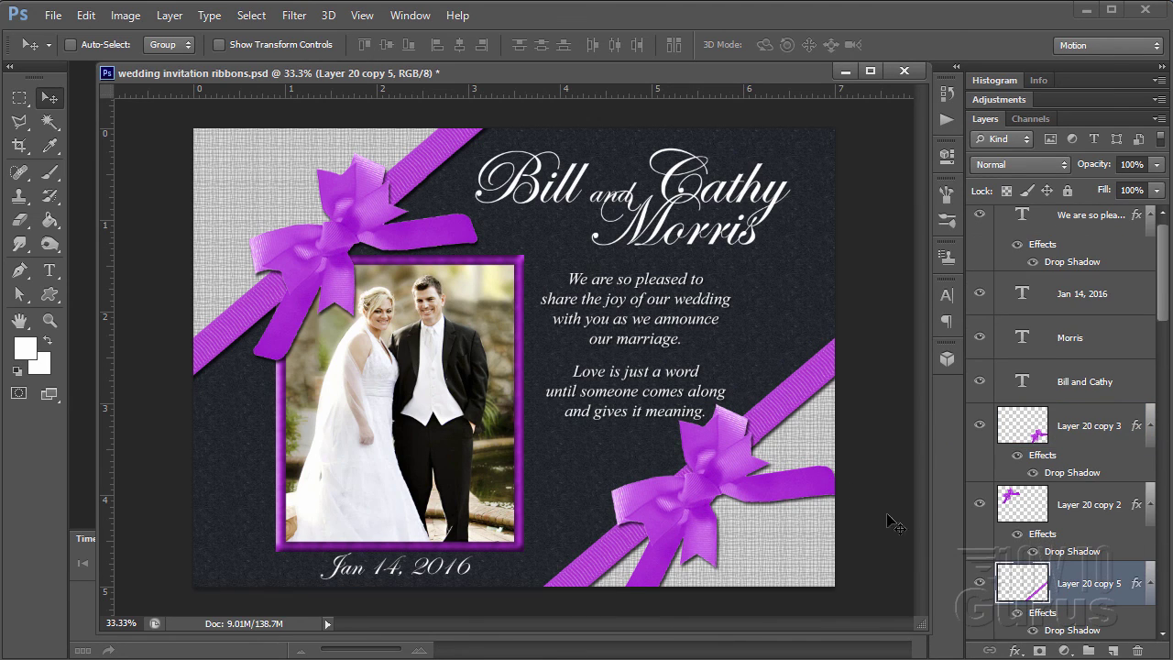
pyautogui.moveTo(764, 421); pyautogui.dragTo(772, 431)
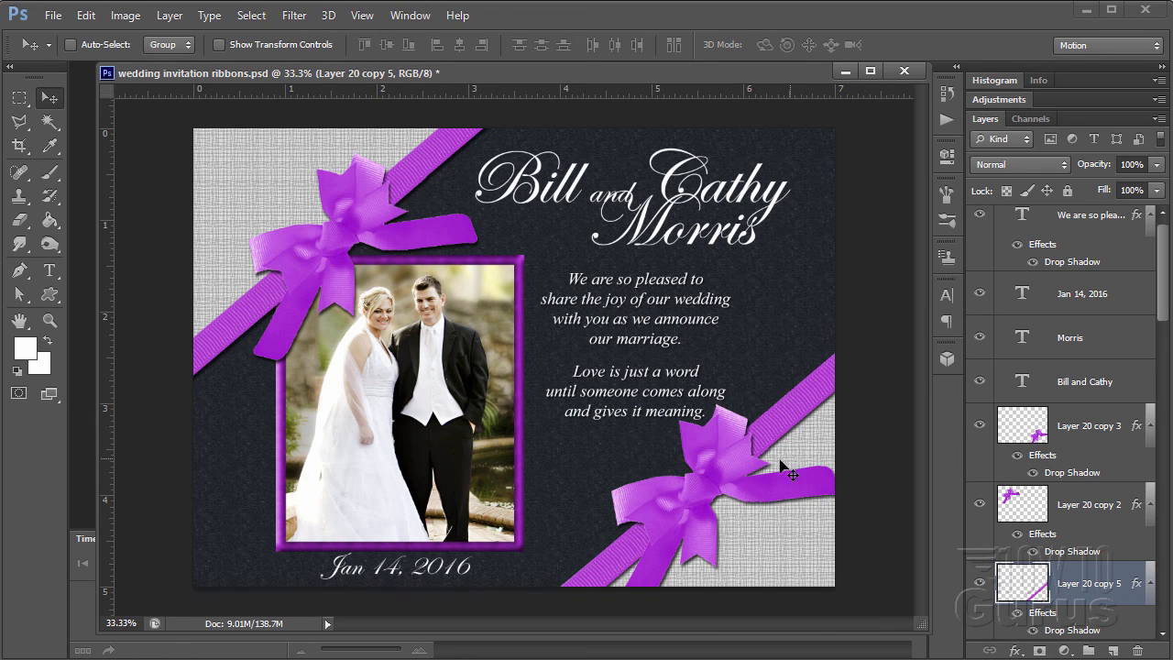
pyautogui.click(1091, 251)
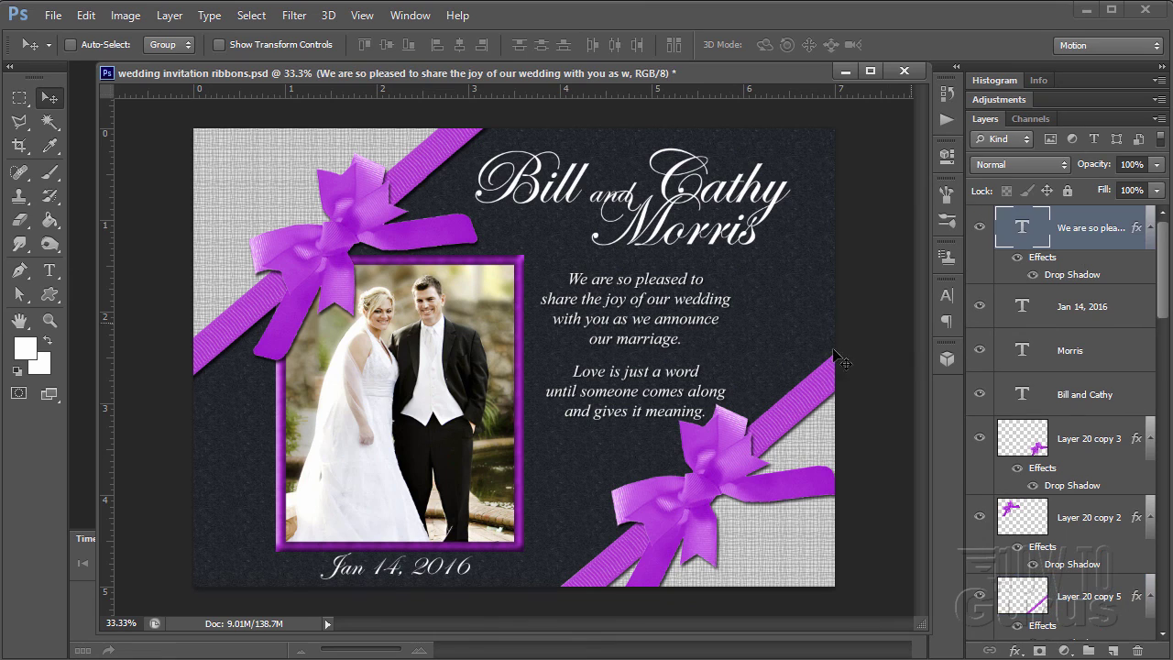
pyautogui.moveTo(672, 342); pyautogui.dragTo(669, 337)
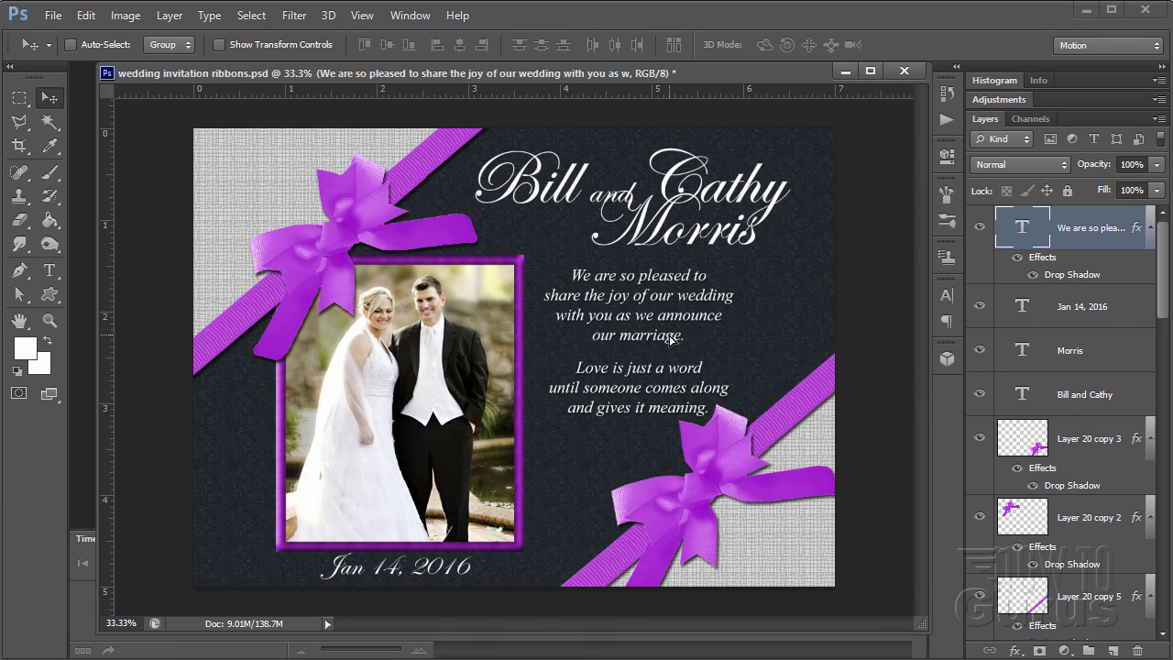